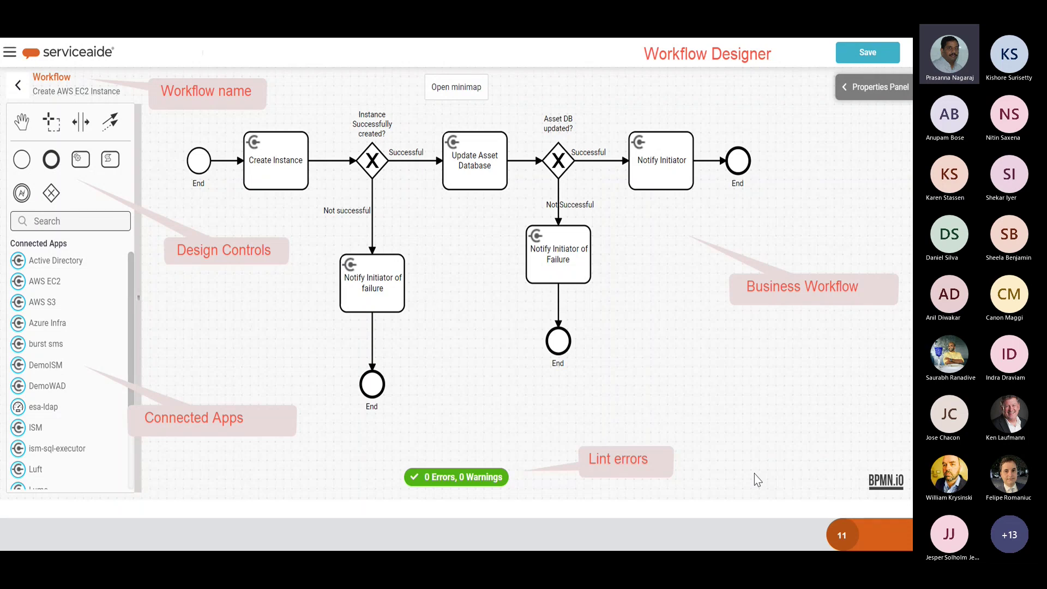
- Advance to the "Let's Take a look" slide, end the slide show and switch to the Serviceaide Automation window in Chrome
key("Right")
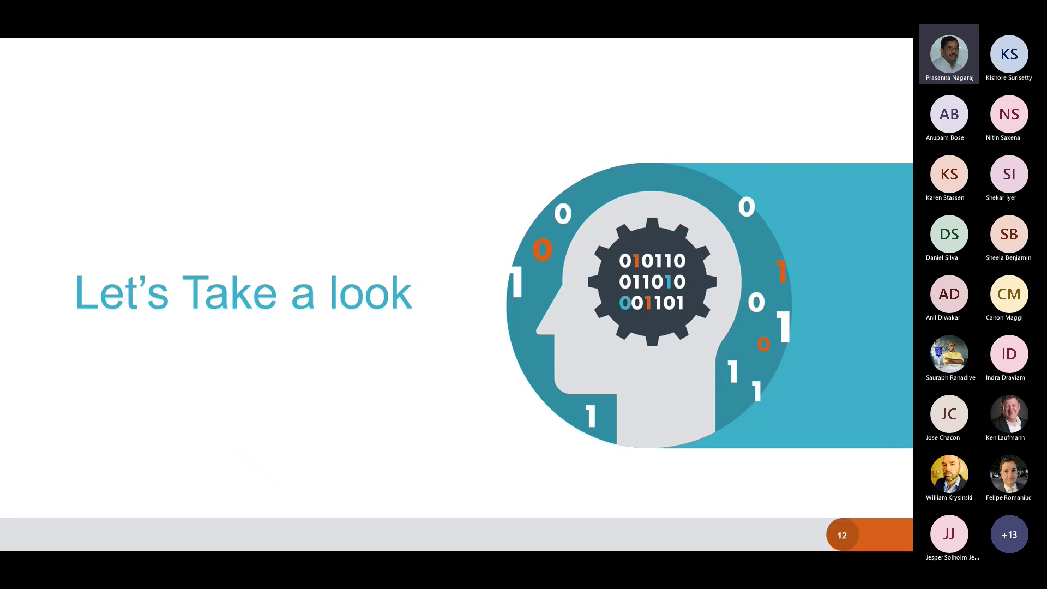
key("Escape")
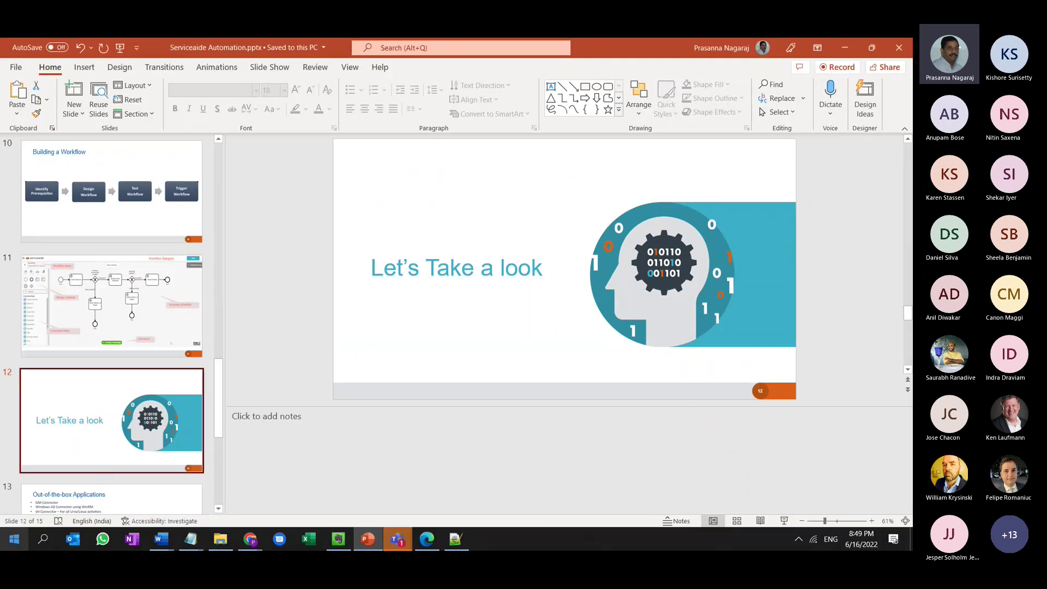
mouse_move(250, 540)
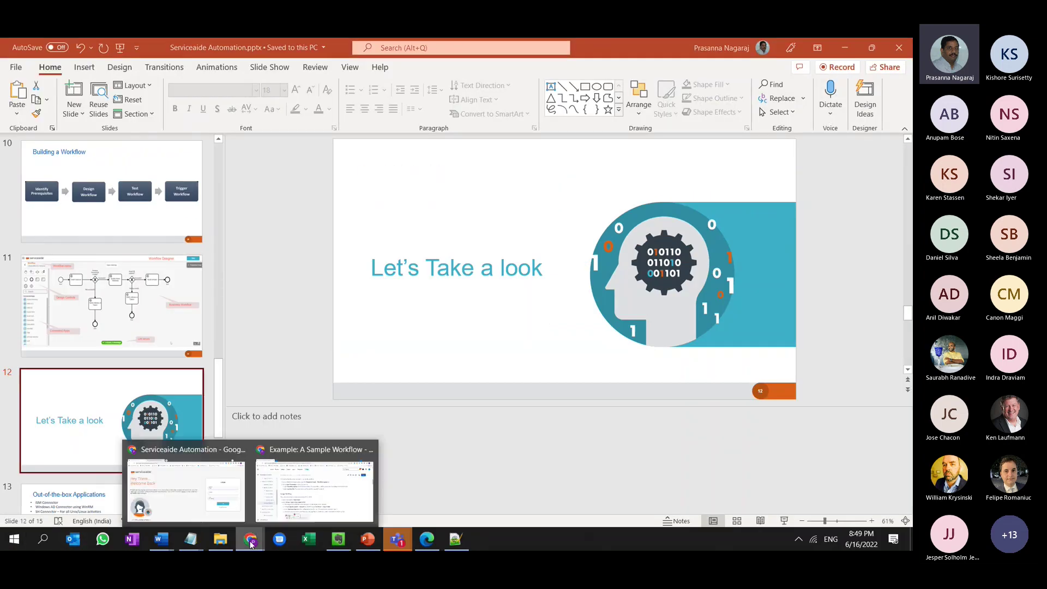
left_click(187, 512)
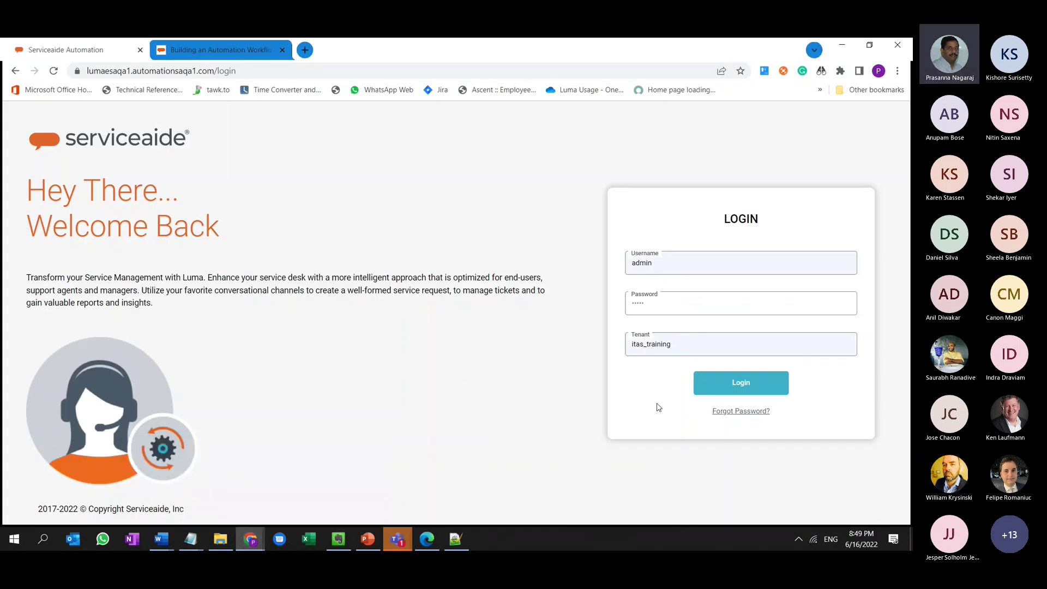
- Log in to Serviceaide with the prefilled credentials, dismiss the password breach warning and decline saving the password
left_click(737, 387)
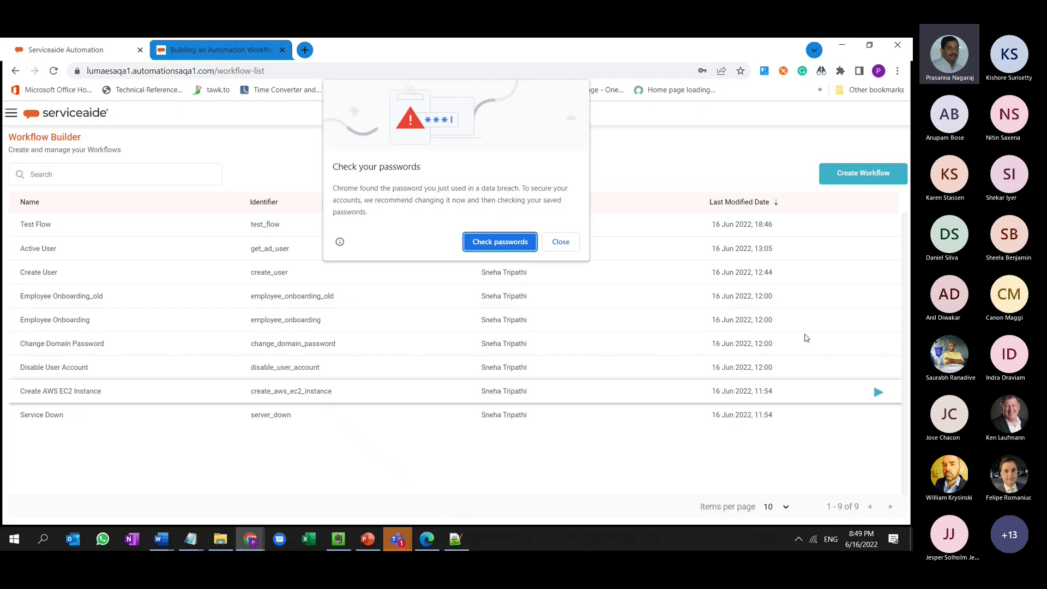
left_click(565, 246)
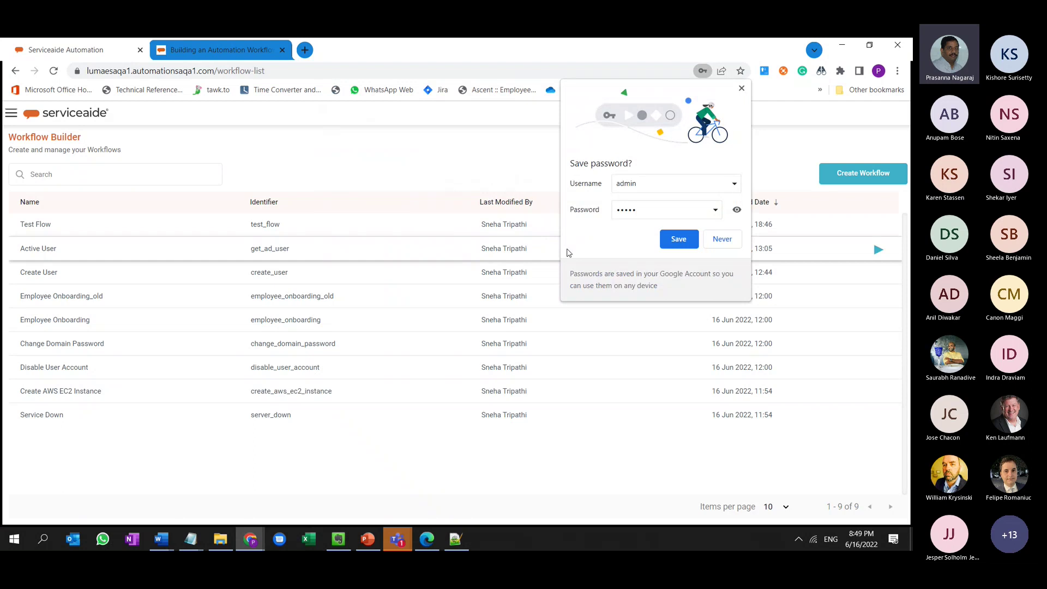
left_click(722, 240)
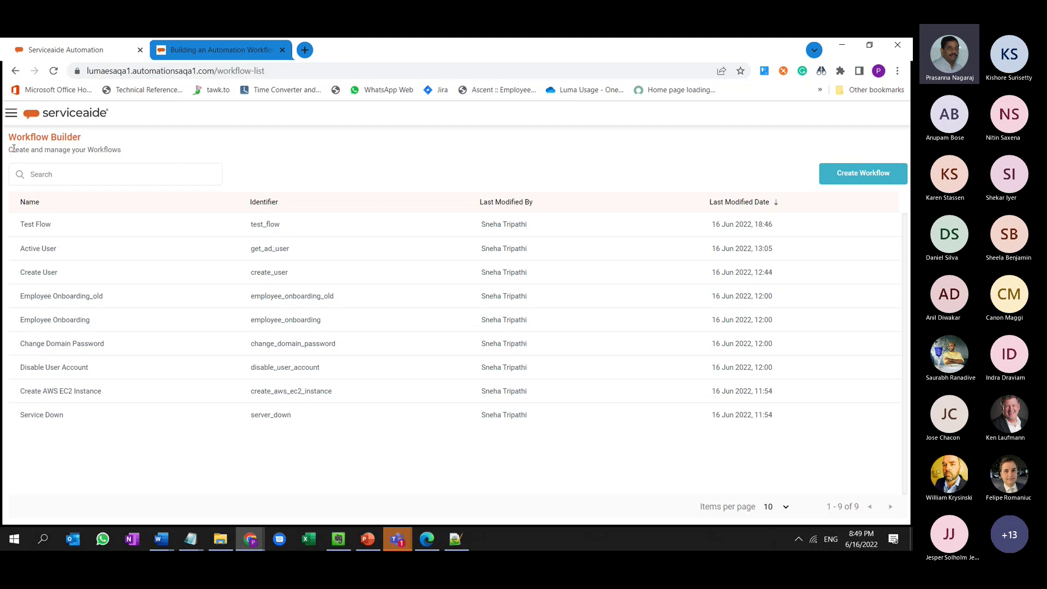
- Open the most recent Test Flow run from the historical workflow executions
left_click(73, 176)
left_click(10, 115)
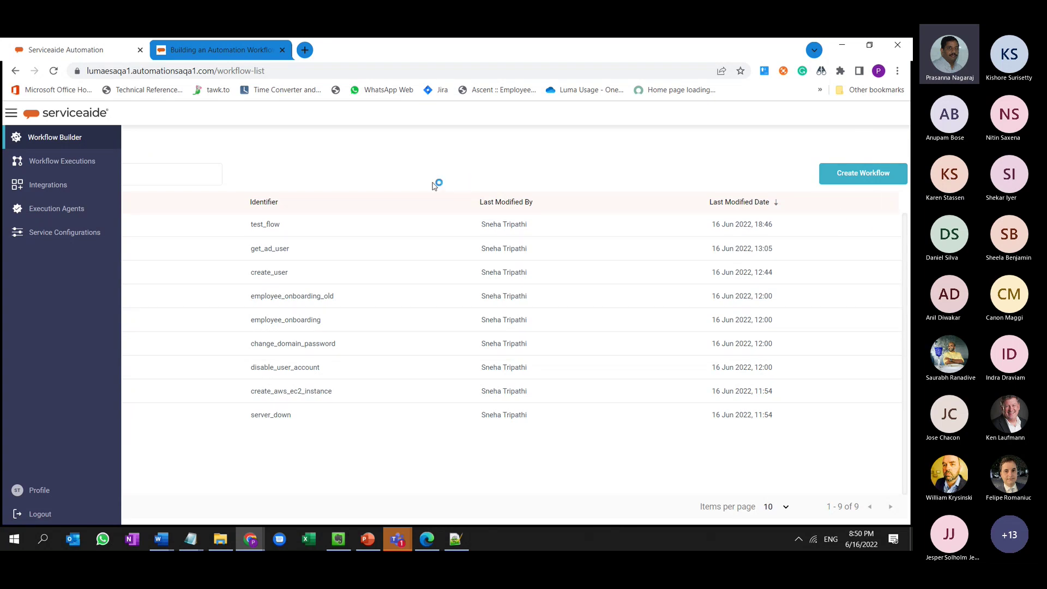
left_click(65, 162)
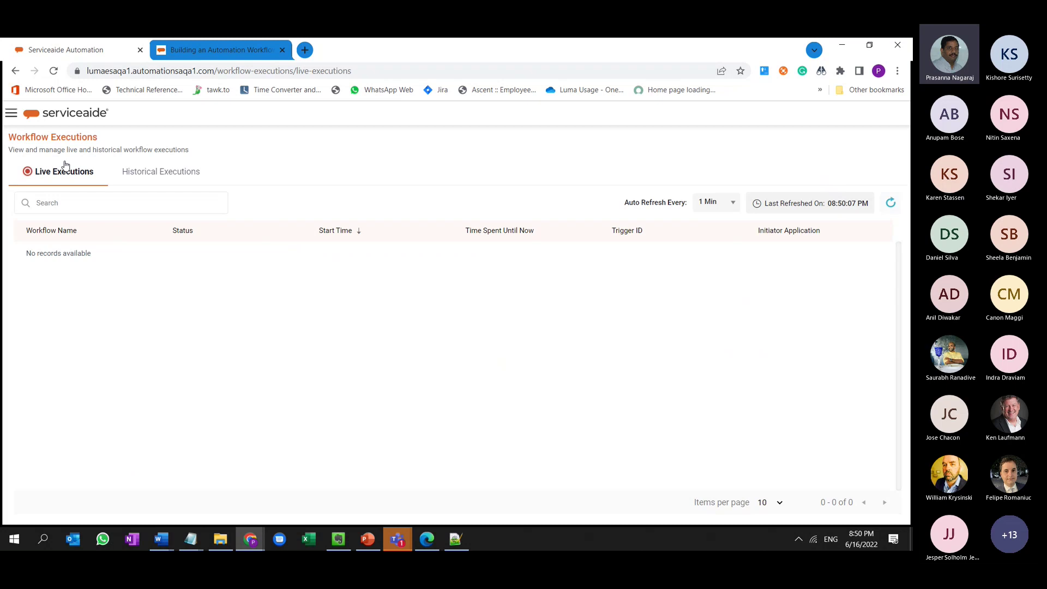
left_click(161, 175)
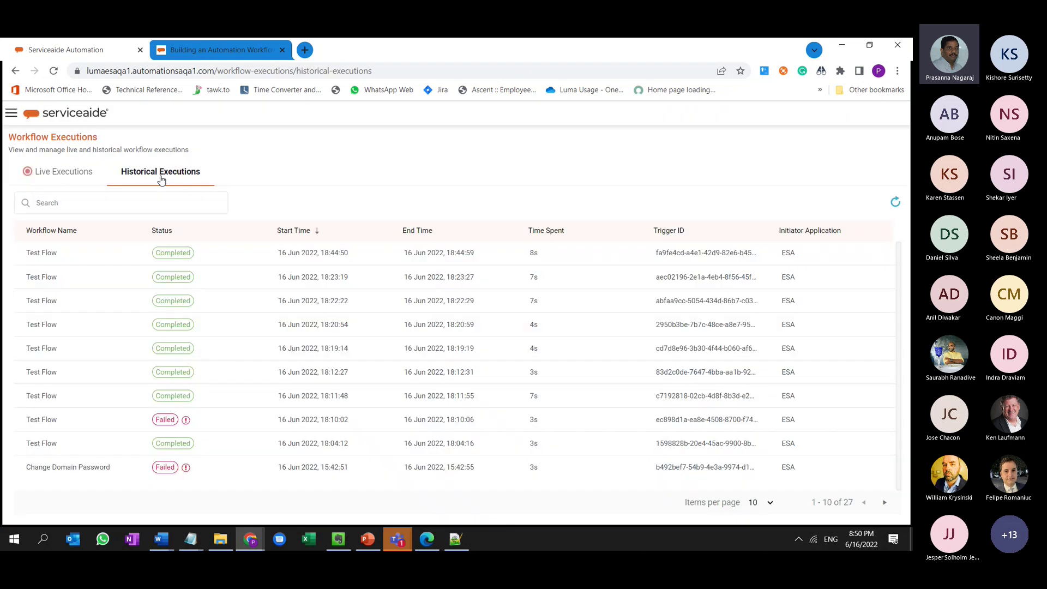
left_click(51, 255)
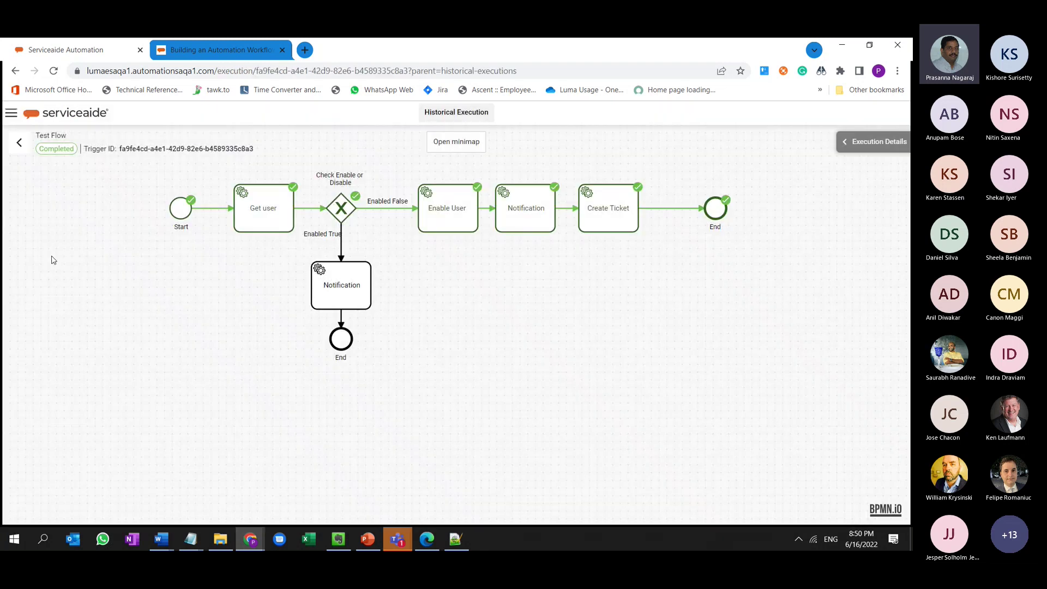
- Examine the Get user task's trace log, including its request configuration and request payload
left_click(180, 232)
left_click(270, 217)
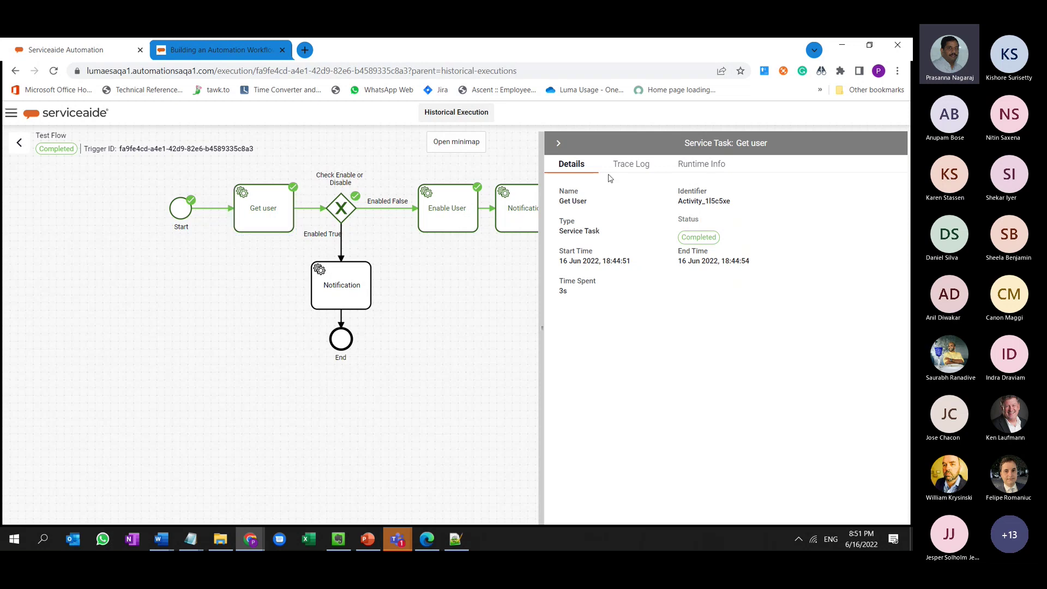
left_click(639, 169)
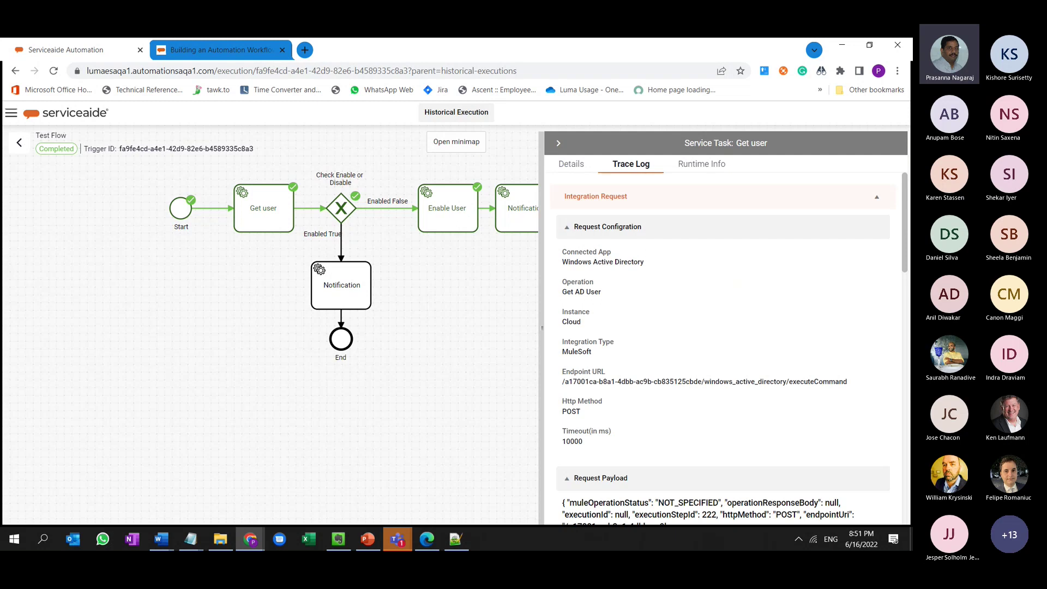
left_click_drag(907, 220, 903, 278)
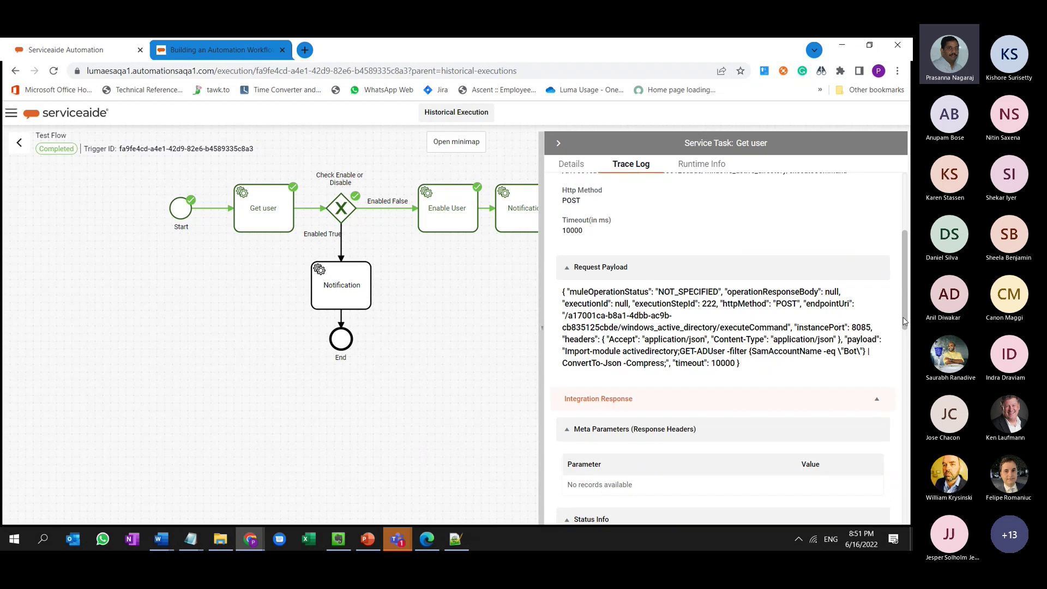
mouse_move(904, 322)
left_mouse_down()
mouse_move(904, 542)
mouse_move(852, 235)
left_mouse_up()
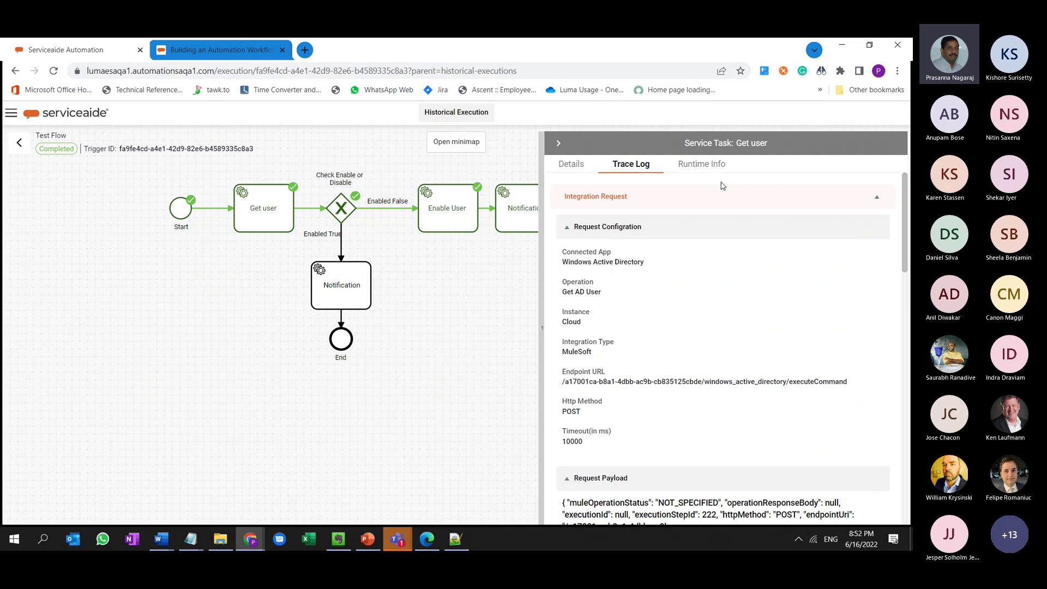
- Review the Get user task's runtime input parameters, output parameters and workflow variables, and return to its general details
left_click(701, 165)
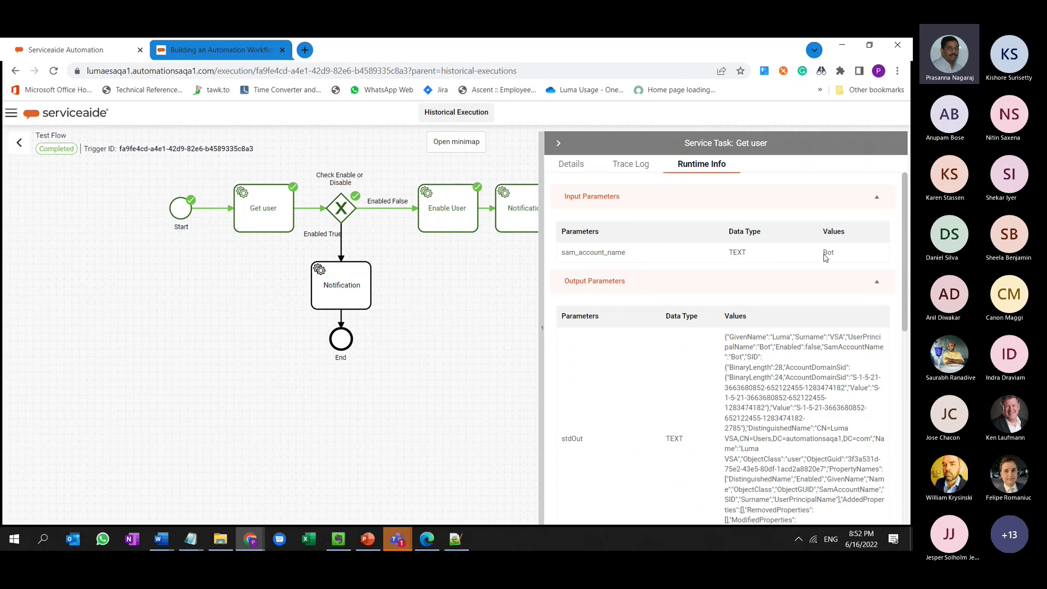
scroll(741, 279, "down", 1)
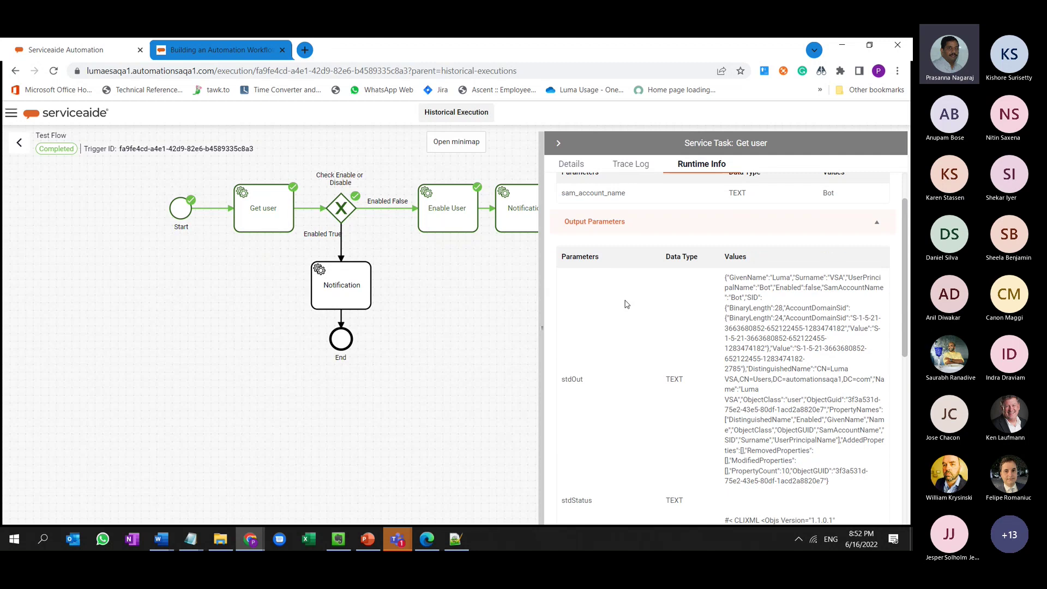
scroll(602, 308, "down", 1)
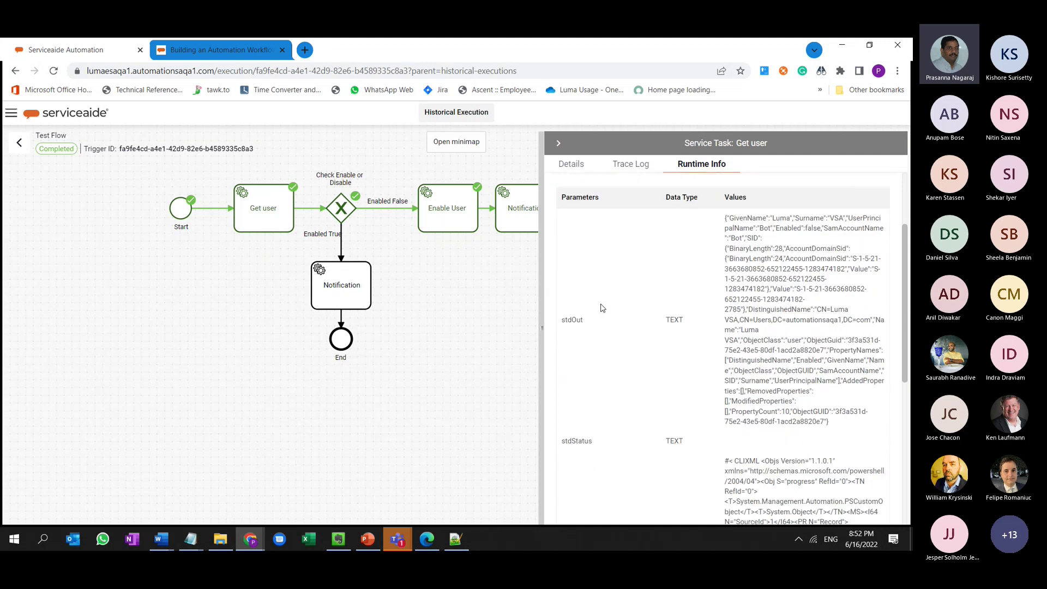
scroll(602, 308, "down", 1)
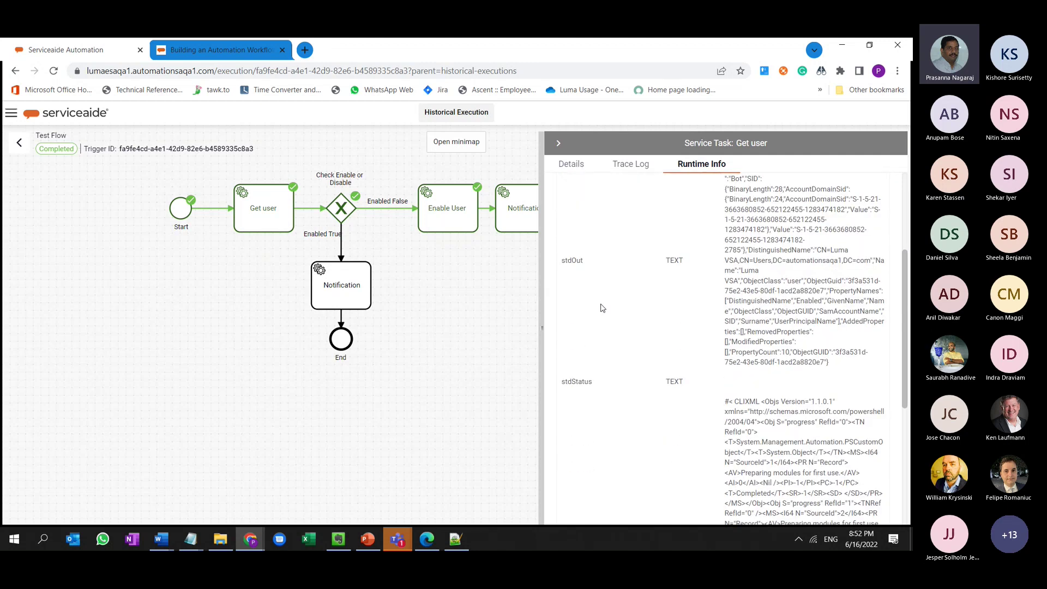
scroll(602, 308, "down", 4)
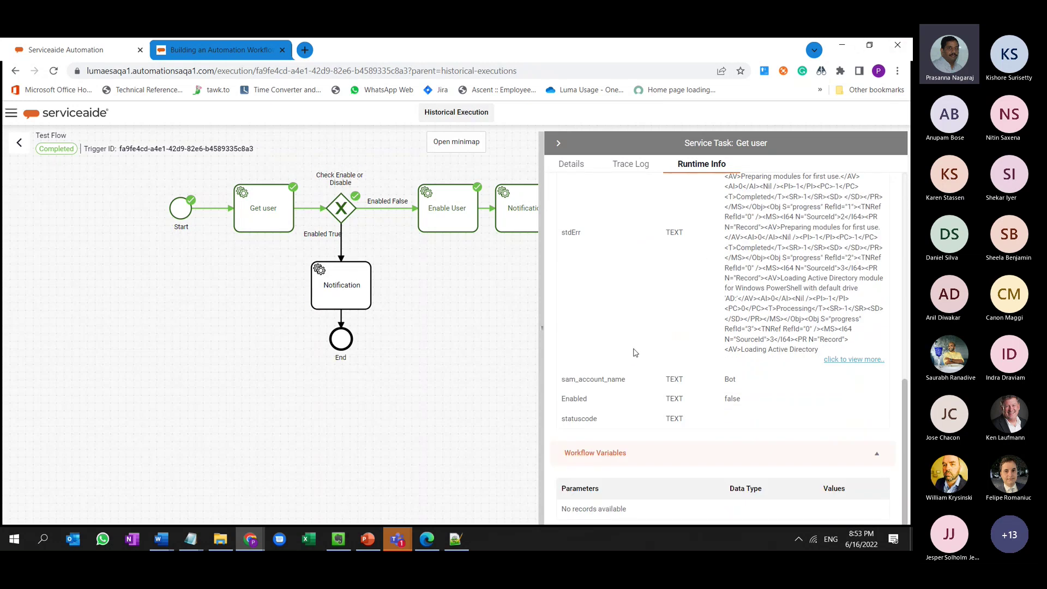
scroll(636, 353, "up", 8)
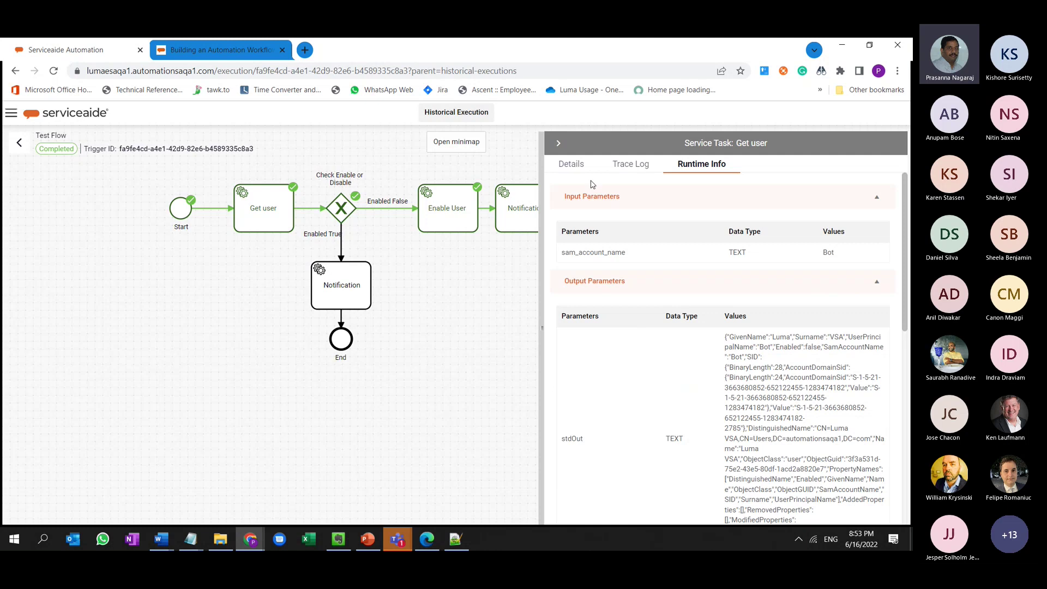
left_click(568, 169)
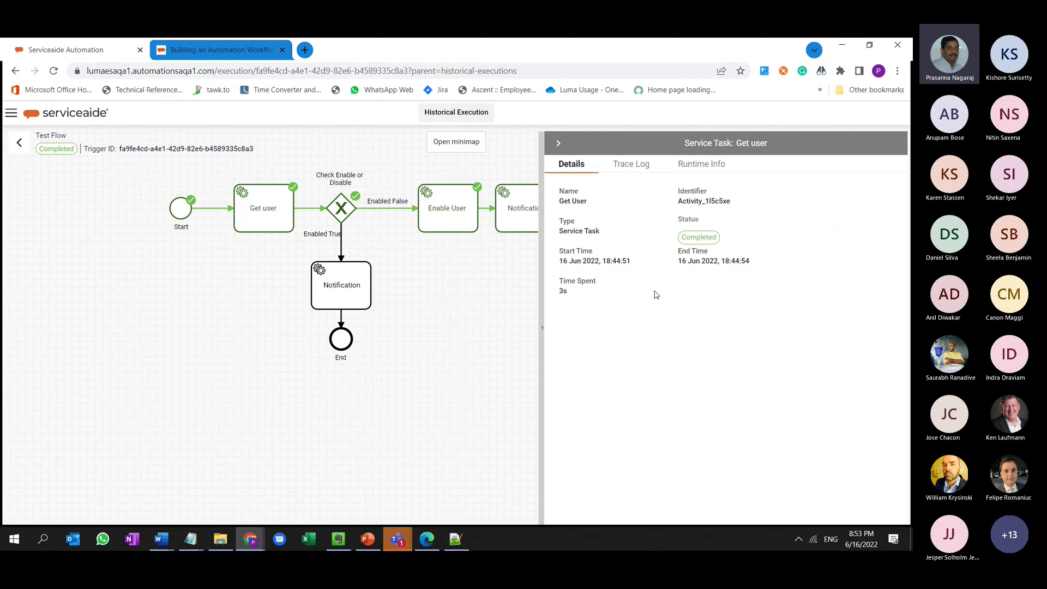
- Leave the Test Flow execution, open Integrations and look through the list of connected apps
left_click(20, 143)
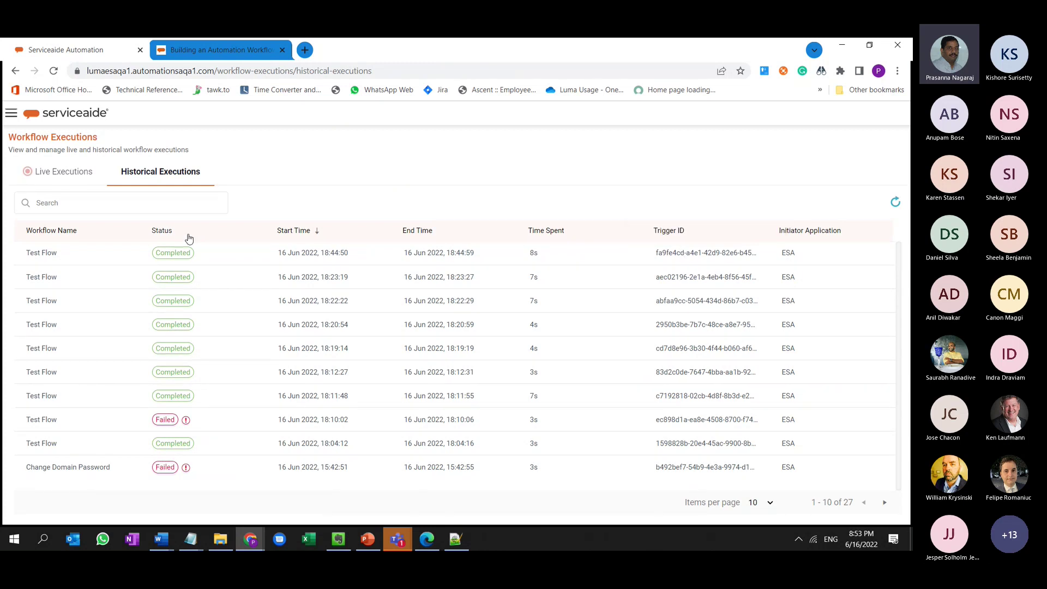
left_click(7, 112)
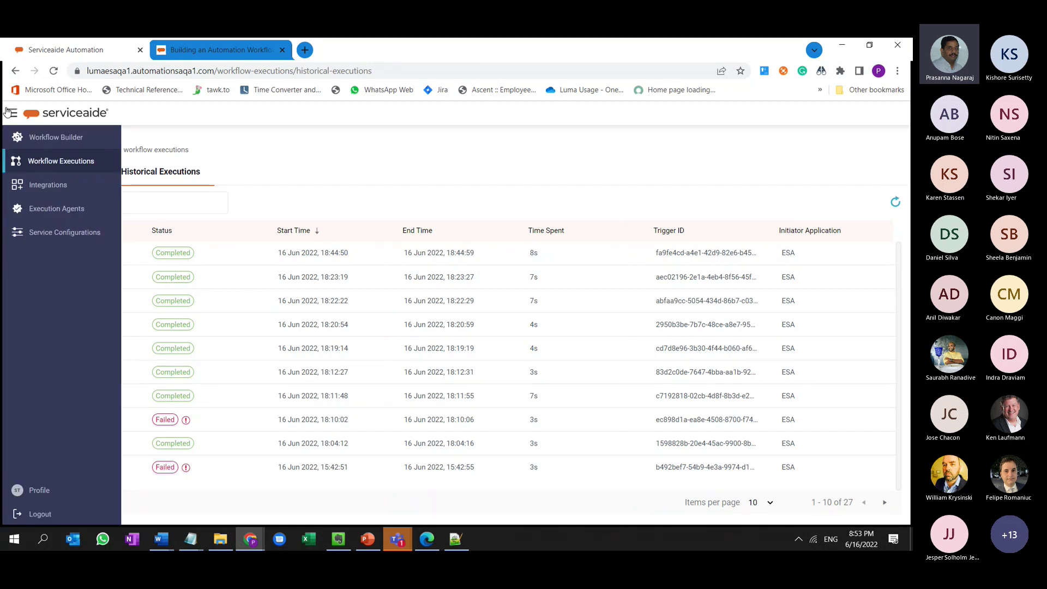
left_click(33, 187)
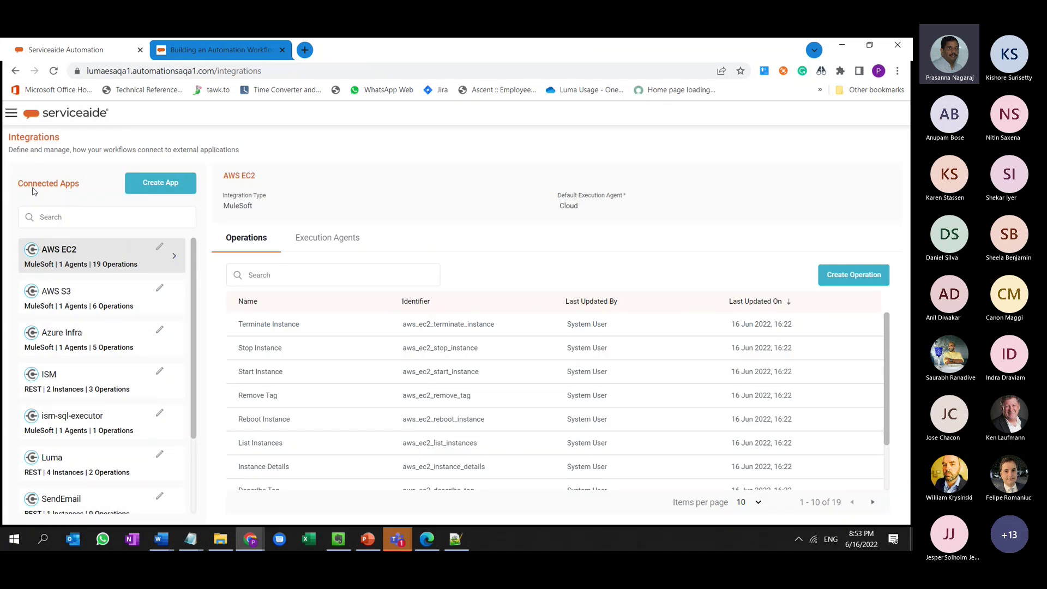
double_click(66, 256)
double_click(42, 265)
scroll(38, 305, "down", 2)
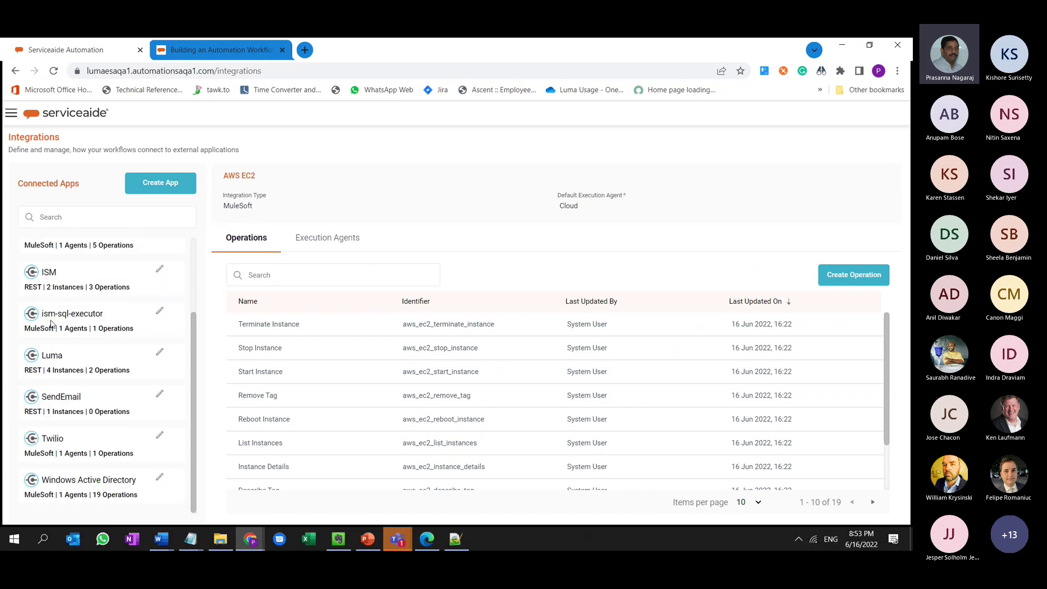
- View the SendEmail connected app's definition and return to the Integrations overview
left_click(51, 413)
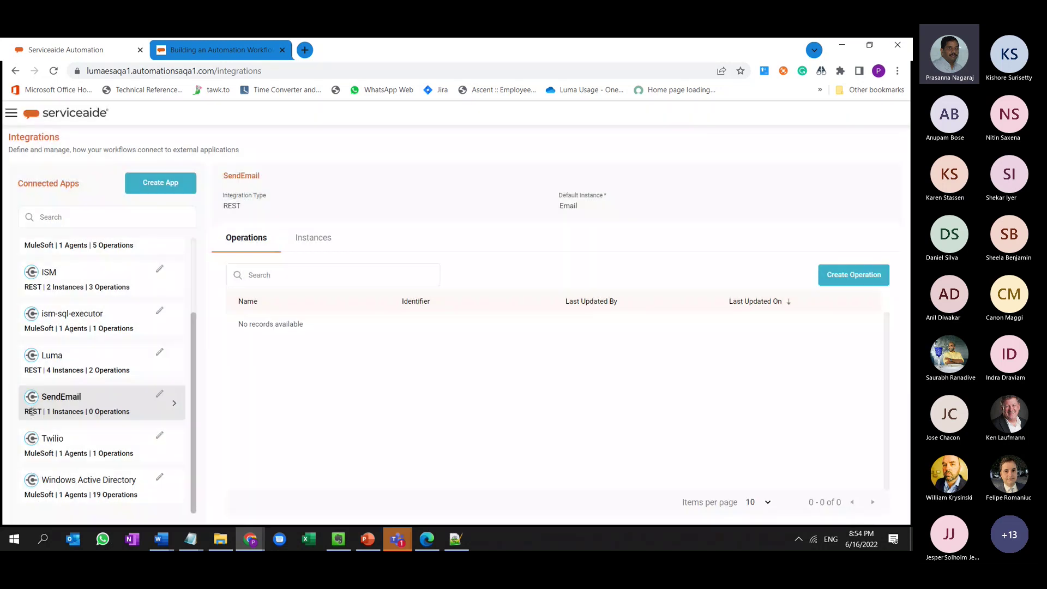
left_click(161, 393)
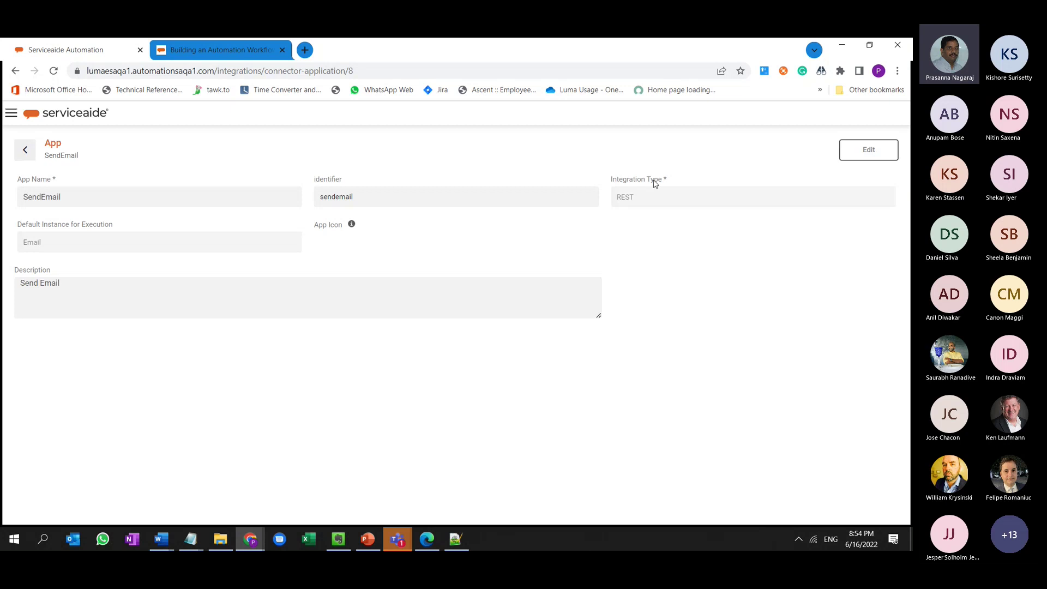
left_click(25, 148)
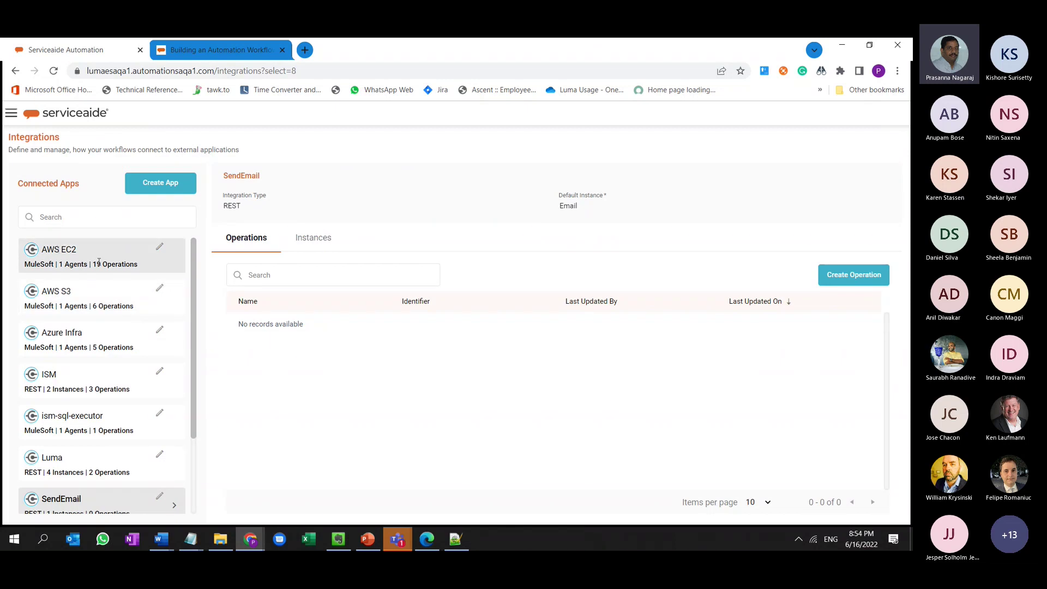
- Review the list of operations available for the AWS EC2 connected app
left_click(65, 262)
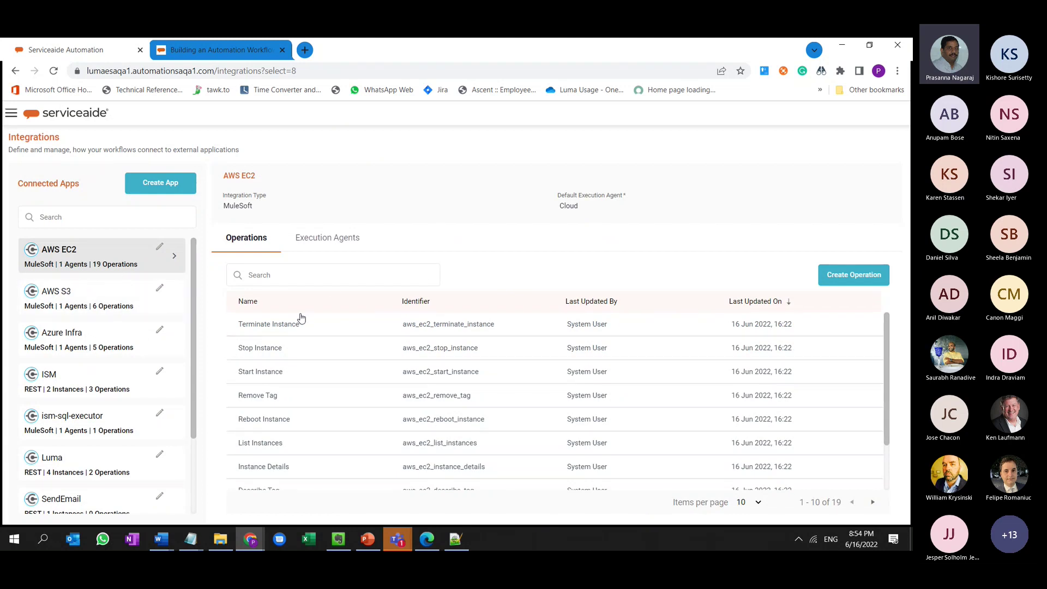
scroll(340, 349, "down", 2)
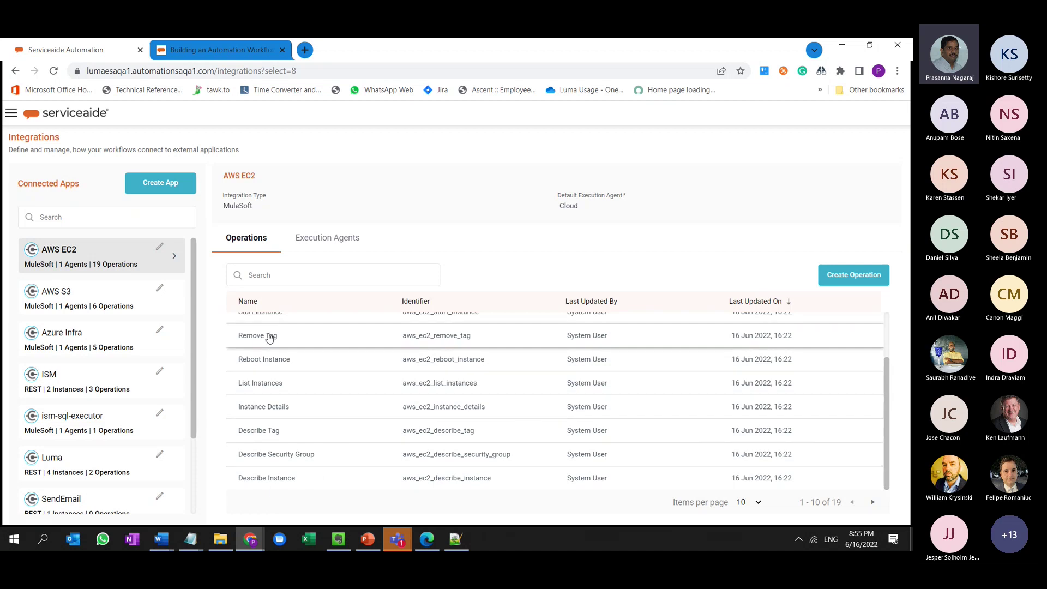
scroll(355, 388, "up", 2)
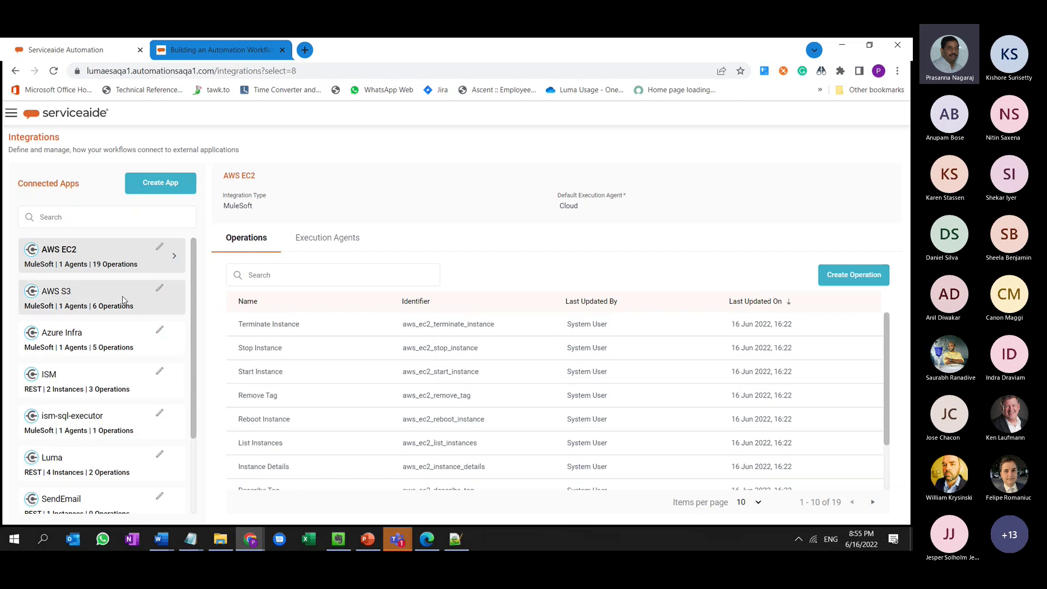
- Open the Unlock Account operation of the Windows Active Directory connected app to view its definition
scroll(175, 368, "down", 2)
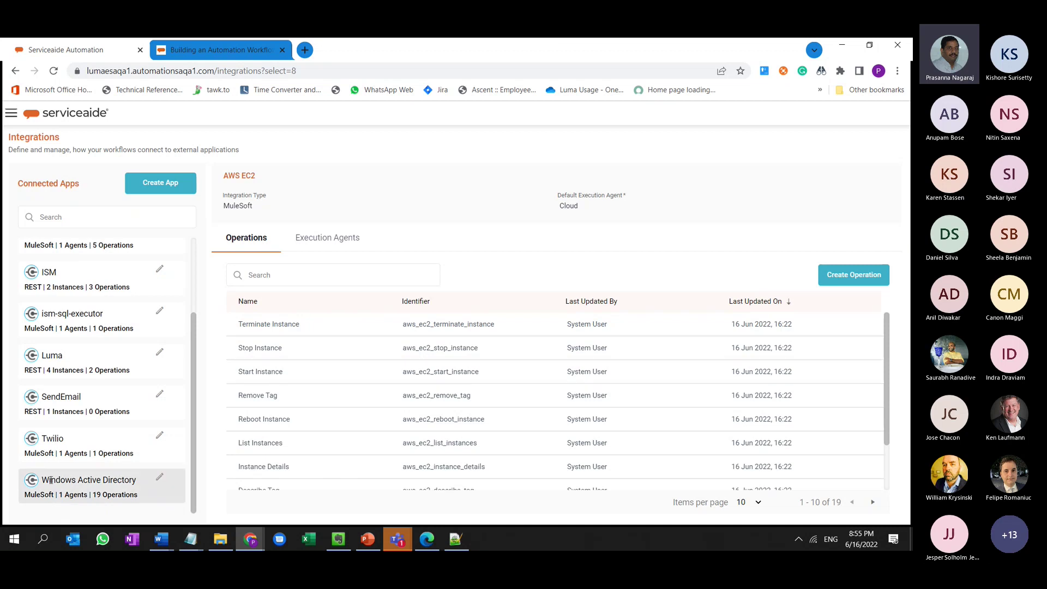
left_click(90, 493)
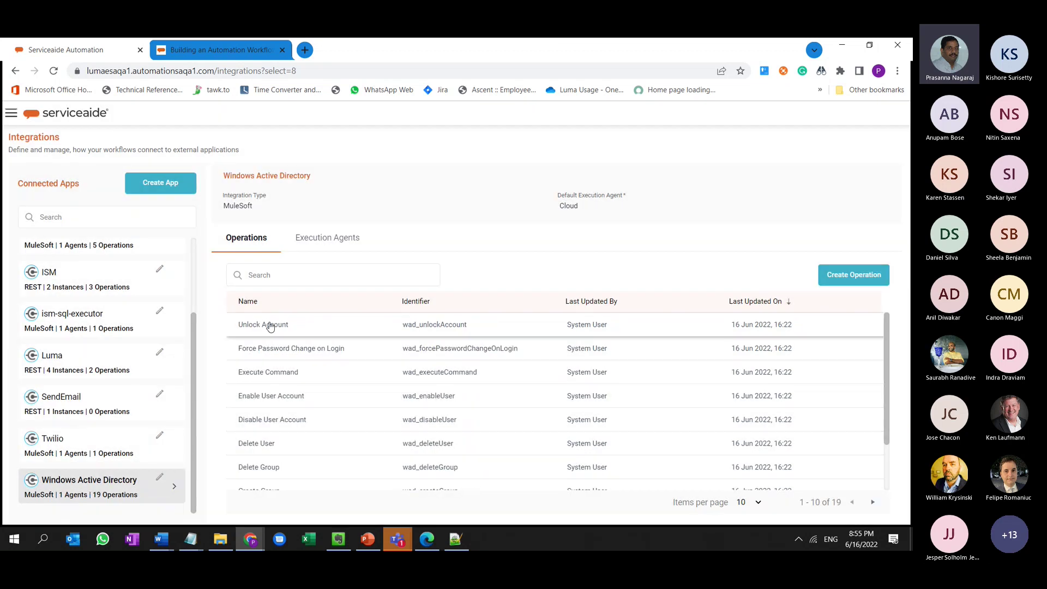
left_click(271, 326)
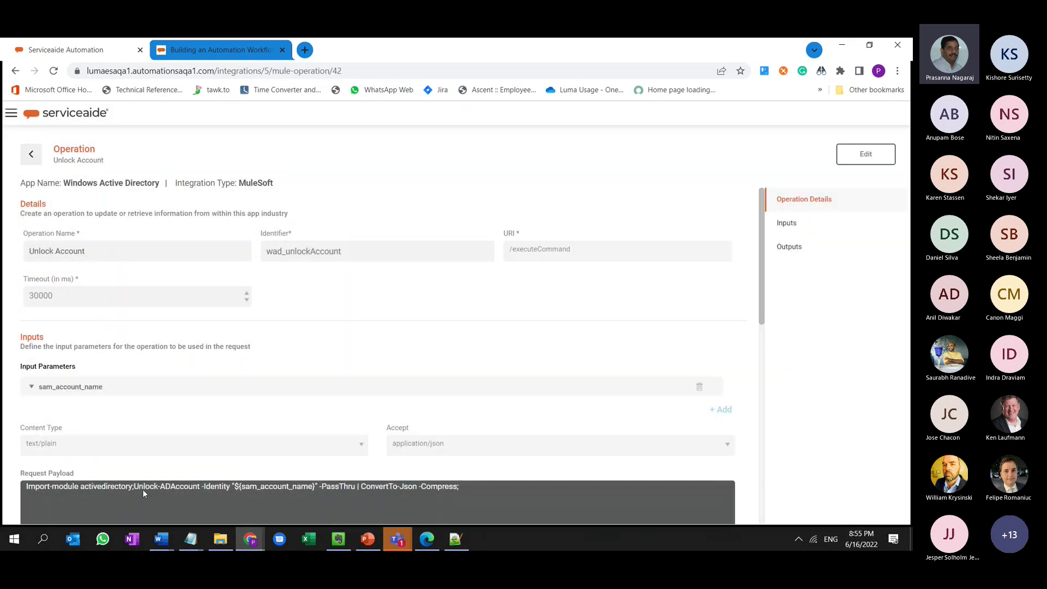
- View the Windows Active Directory connected app's execution agents, and open the overall Execution Agents list
left_click(31, 154)
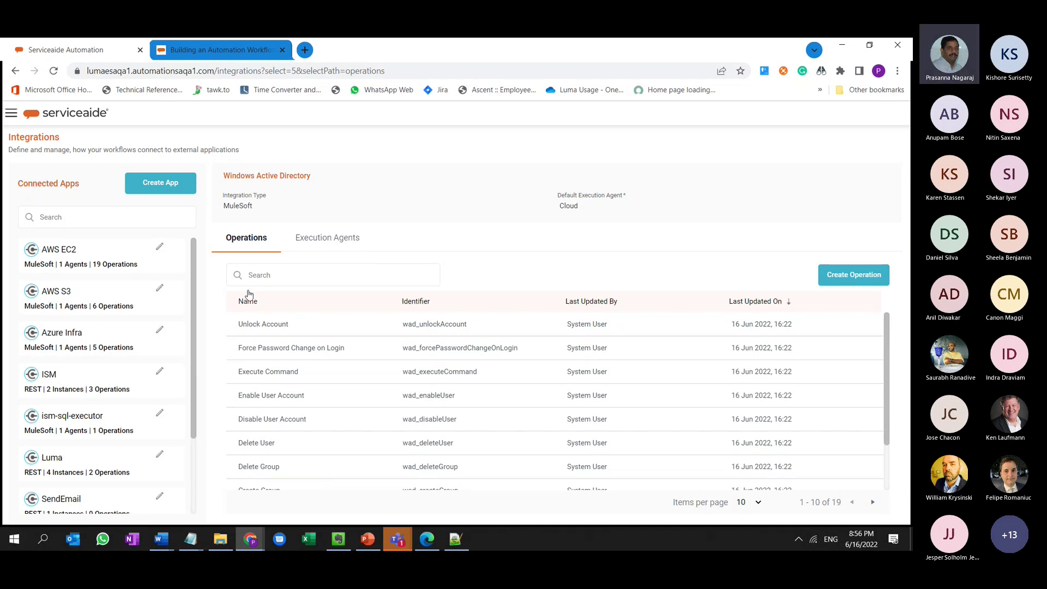
left_click(330, 240)
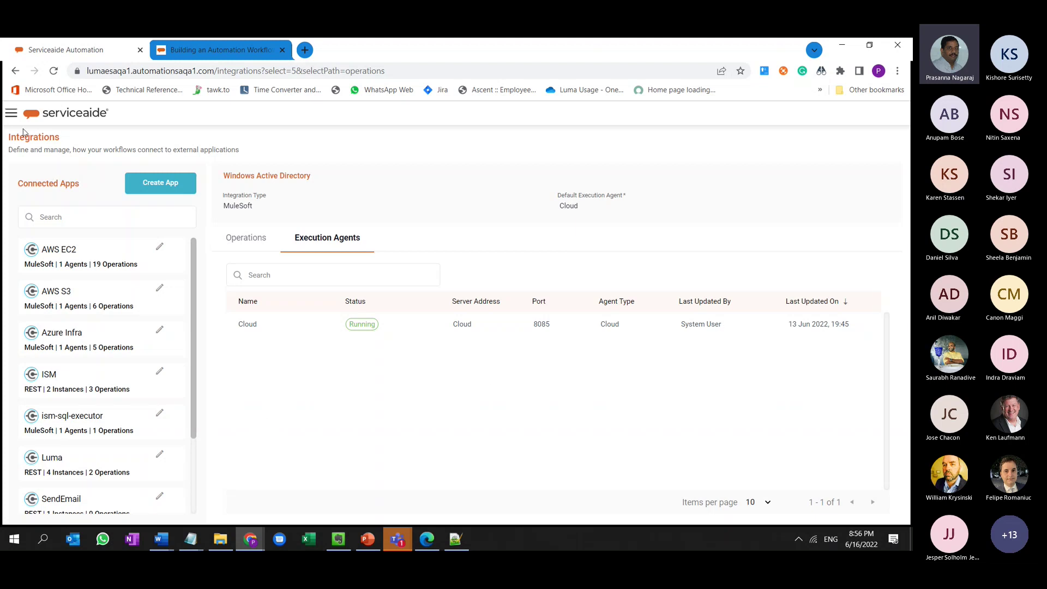
left_click(12, 114)
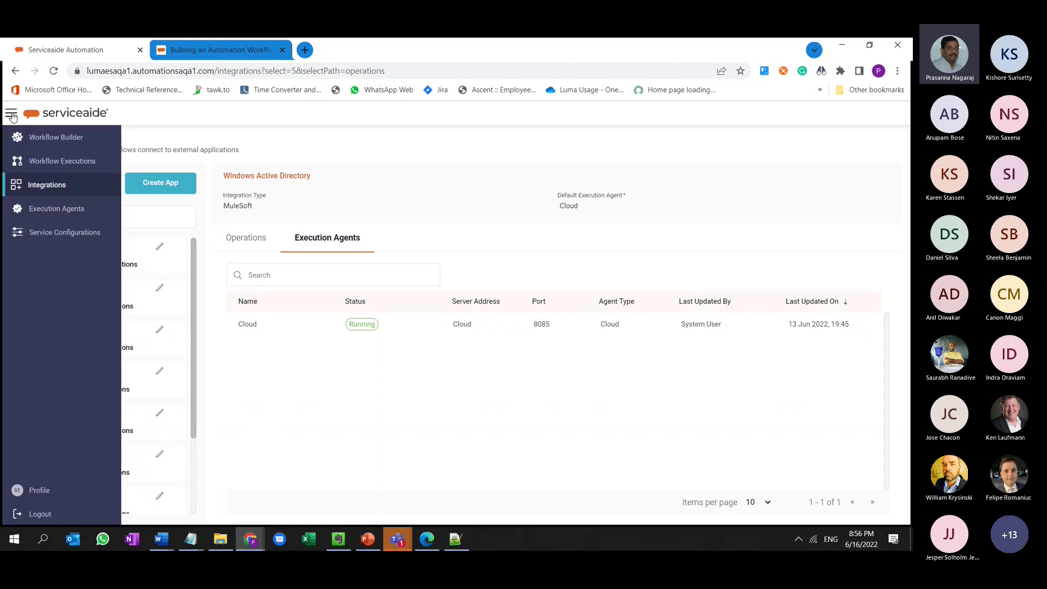
left_click(57, 211)
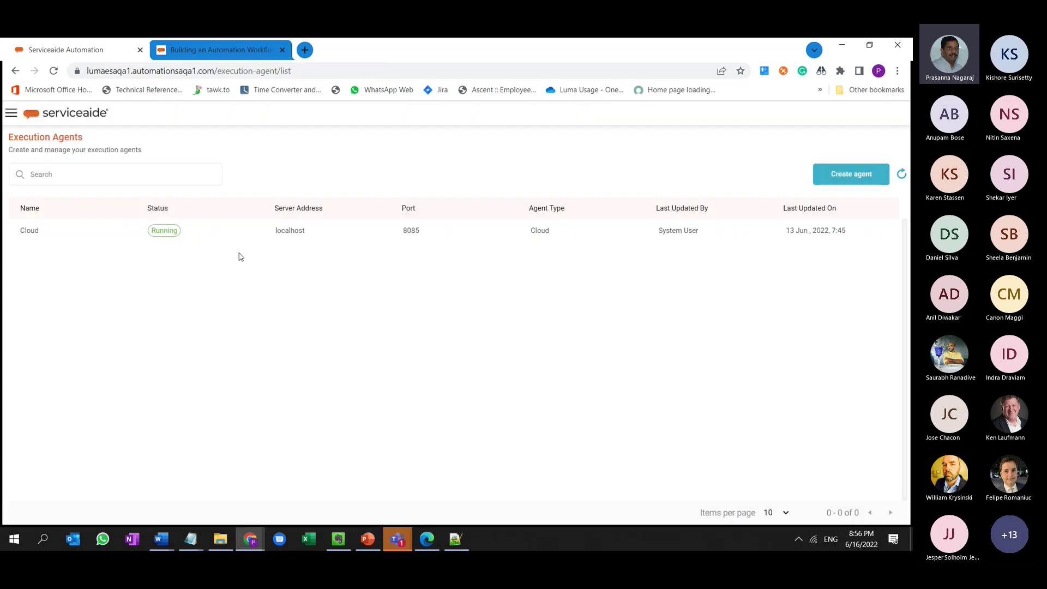
- Open Service Configurations and review the Powershell and SSH configurations without saving changes
left_click(11, 115)
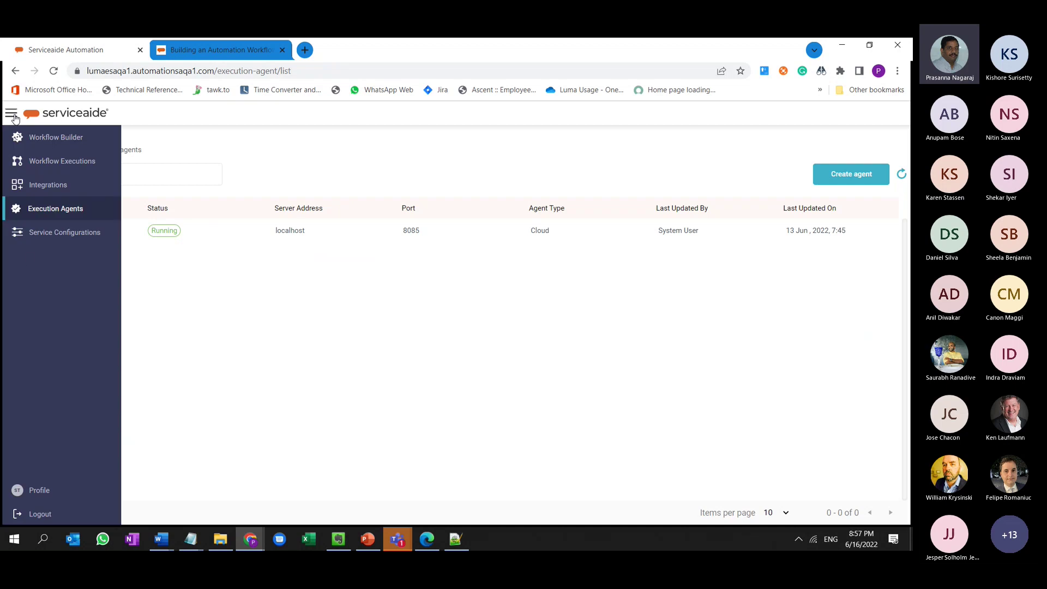
left_click(45, 233)
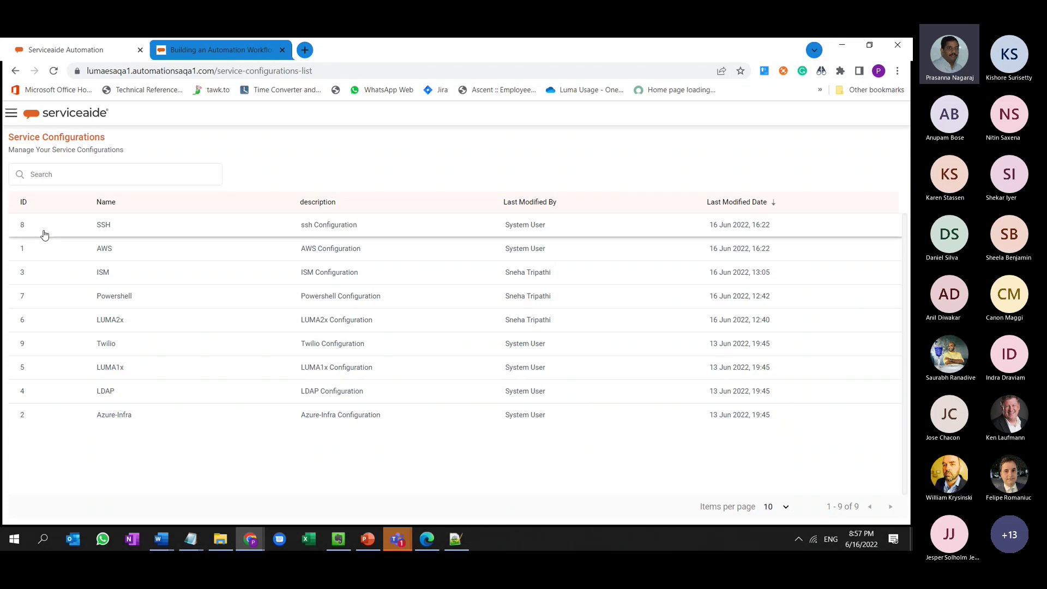
left_click(331, 300)
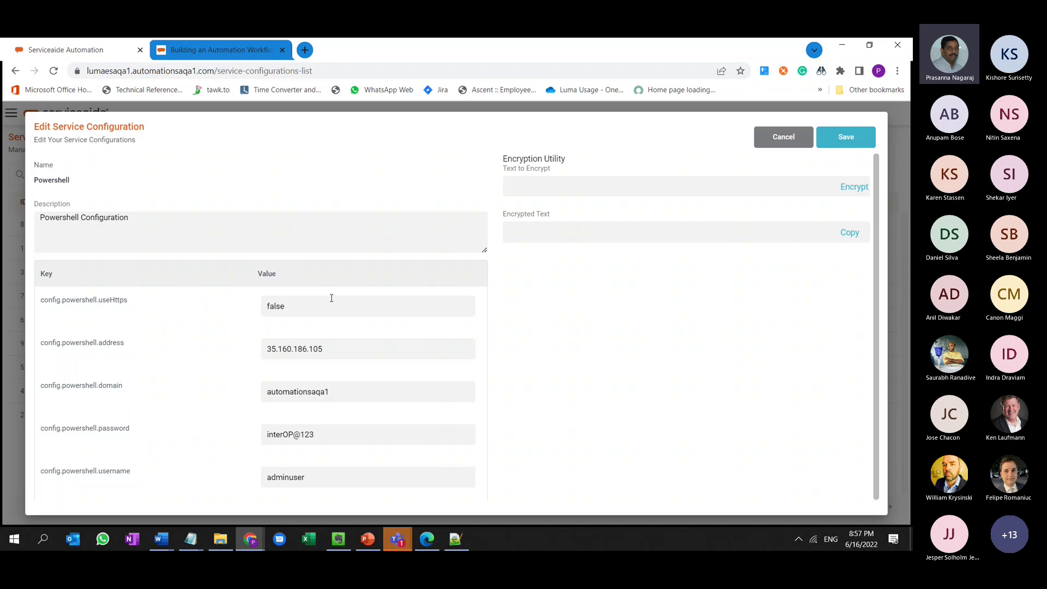
left_click(784, 138)
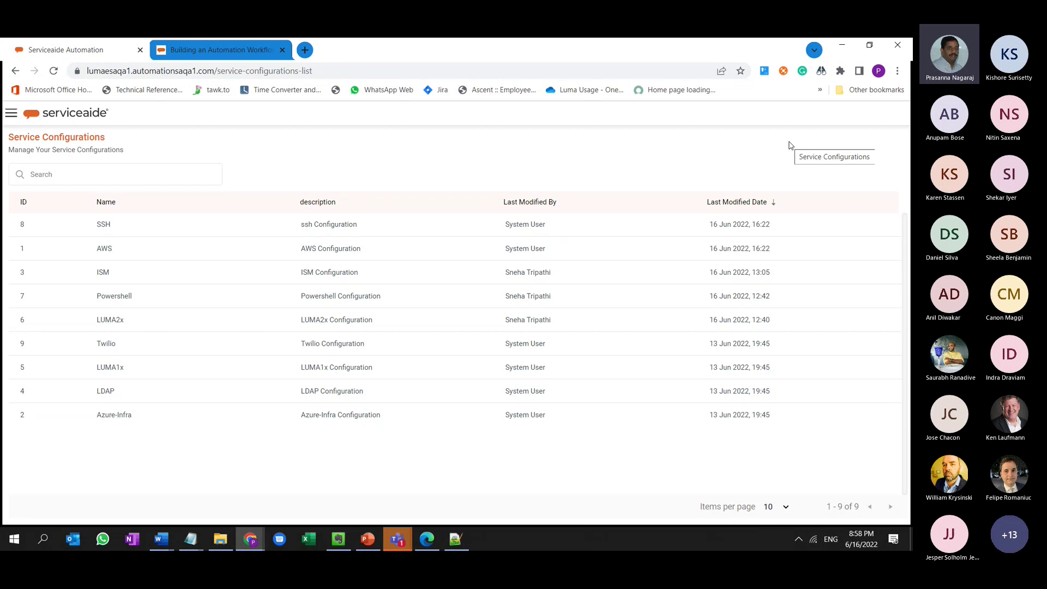
left_click(333, 228)
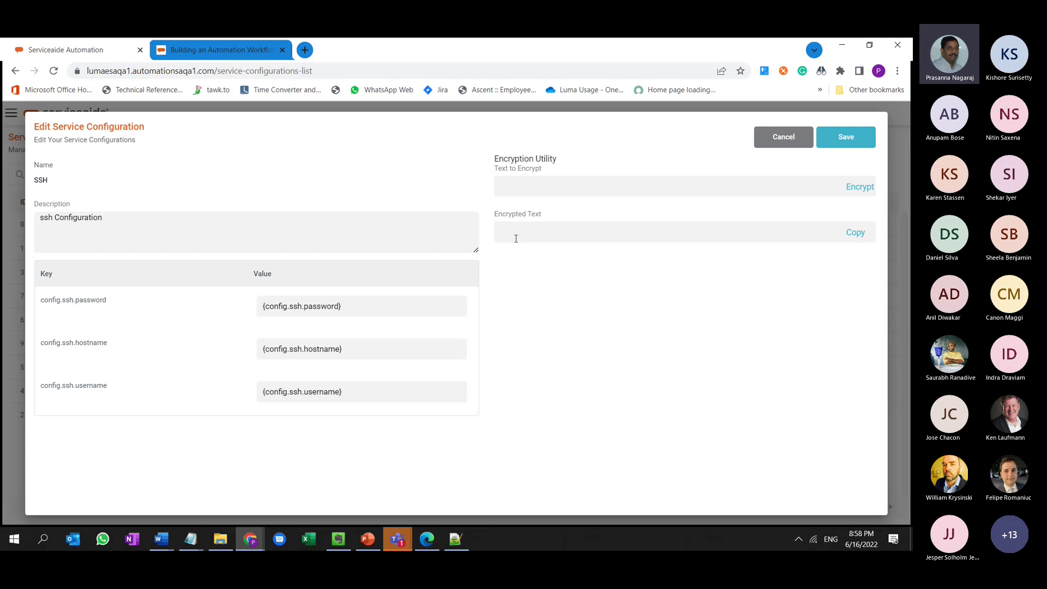
left_click(783, 137)
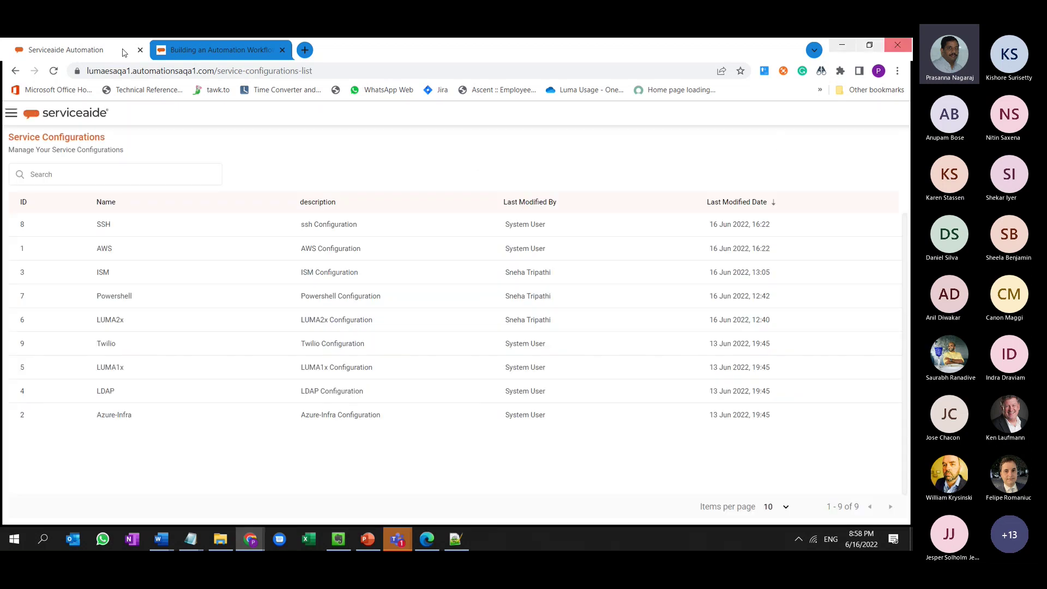
- Return to the Workflow Builder list, and switch to the Serviceaide Automation training meeting in Microsoft Teams
left_click(12, 115)
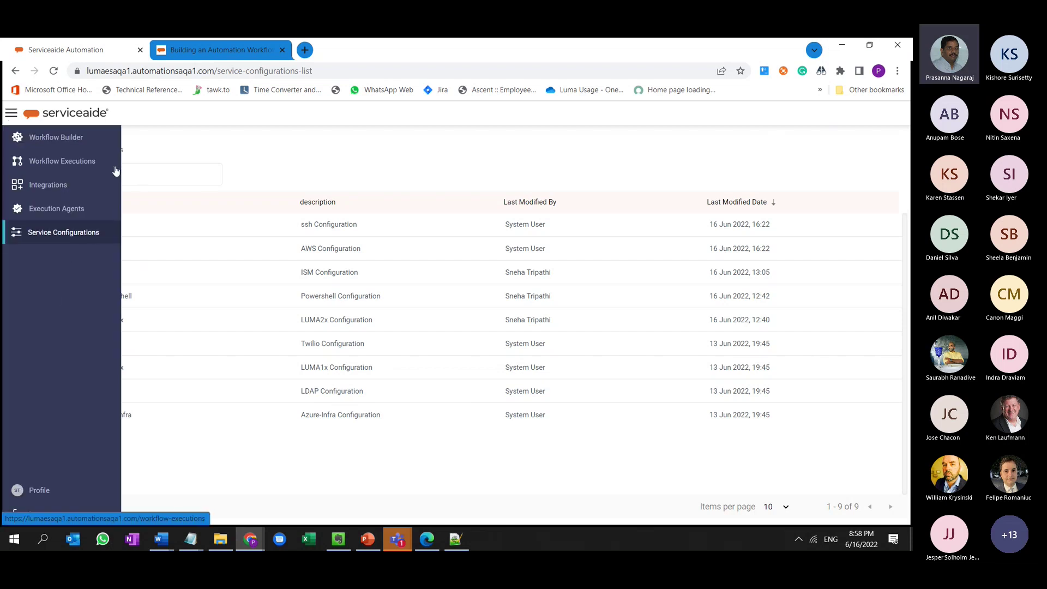
left_click(55, 139)
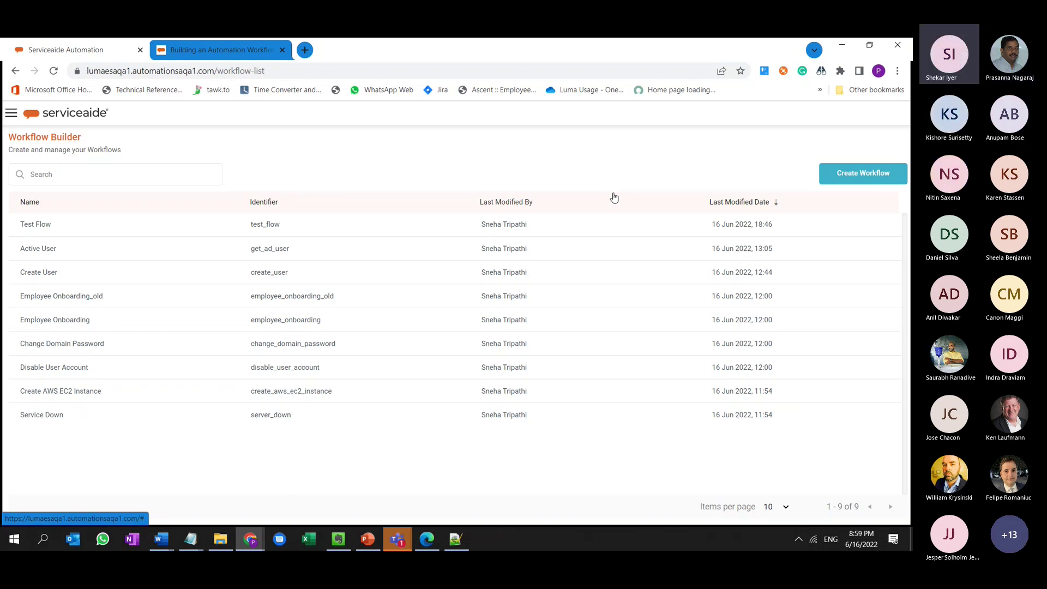
left_click(402, 541)
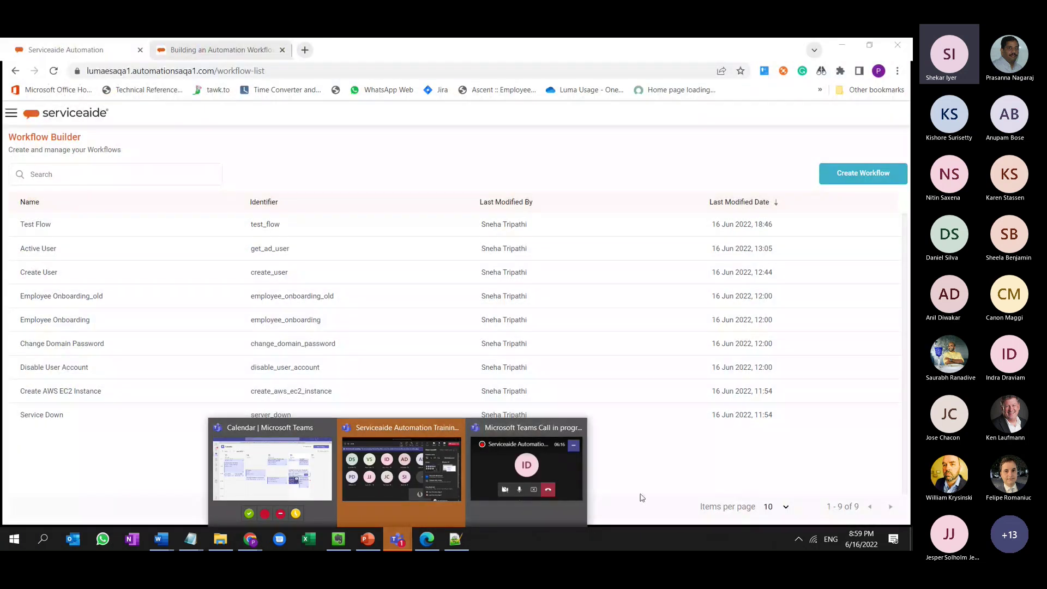
left_click(388, 501)
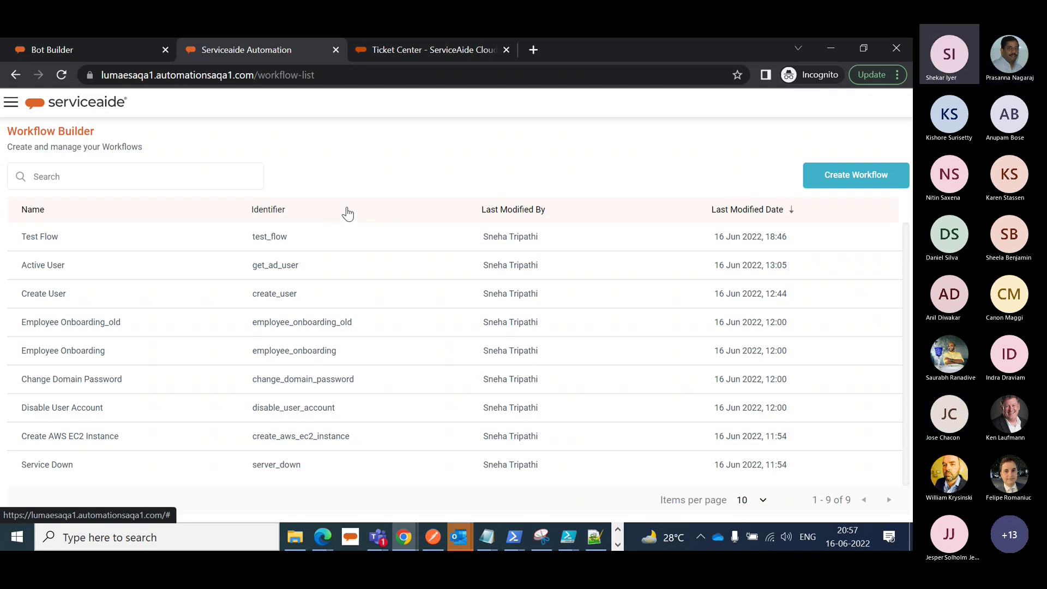
- Create a workflow named "Enable AD user" with the identifier enable_ad_user
left_click(867, 181)
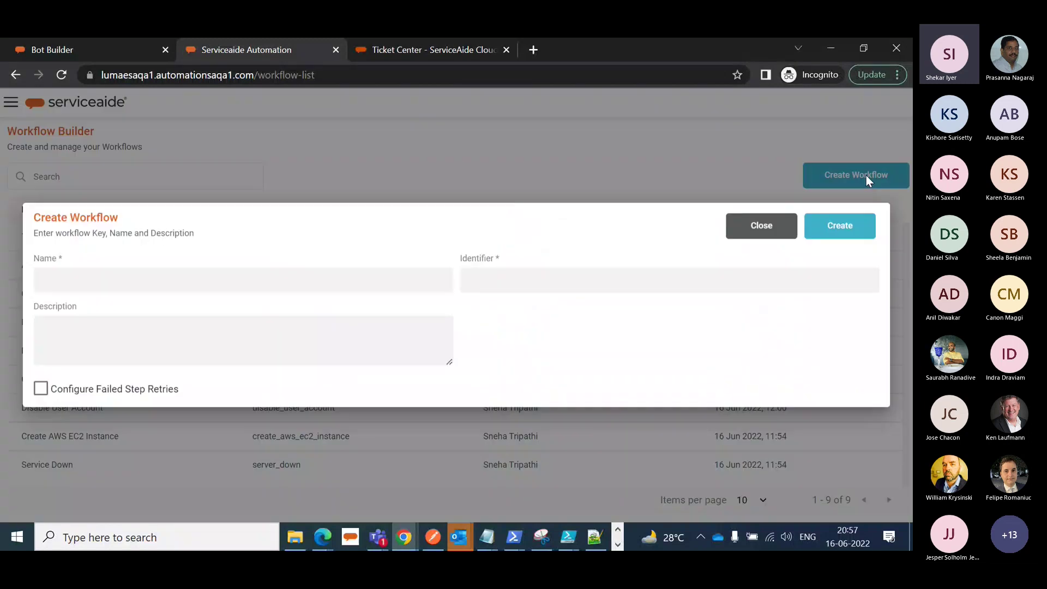
left_click(271, 279)
type("Enable")
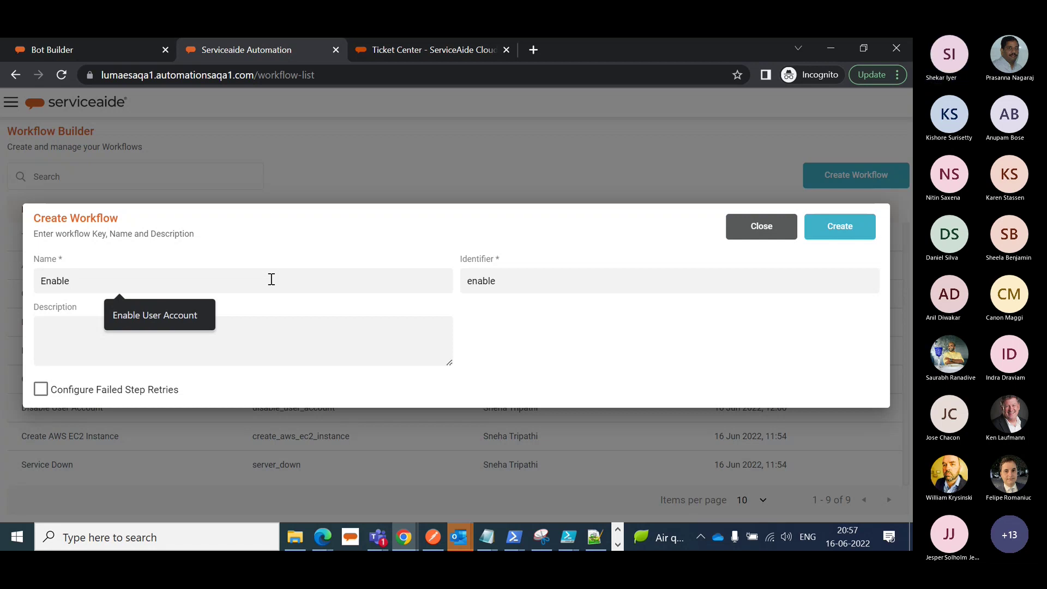
type("AD user")
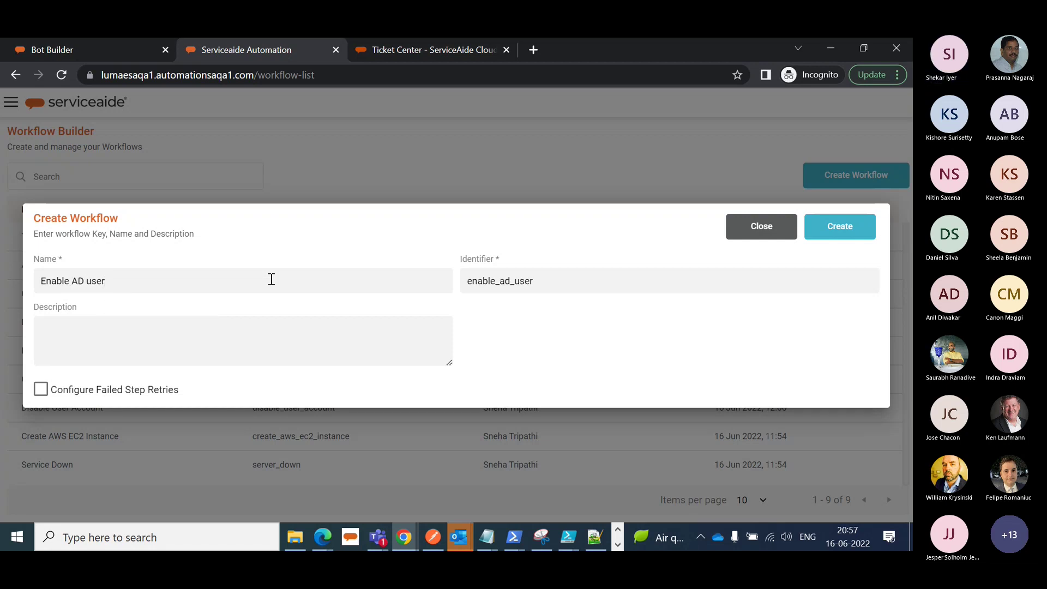
left_click(820, 233)
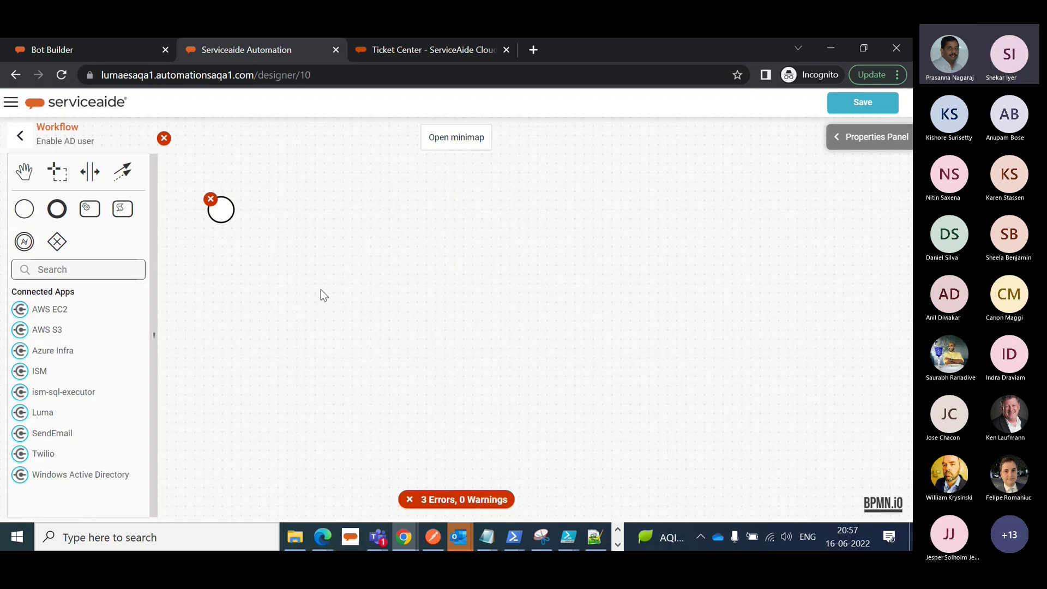
- Add a workflow input parameter named sam_account_name with the data type TEXT
left_click(228, 219)
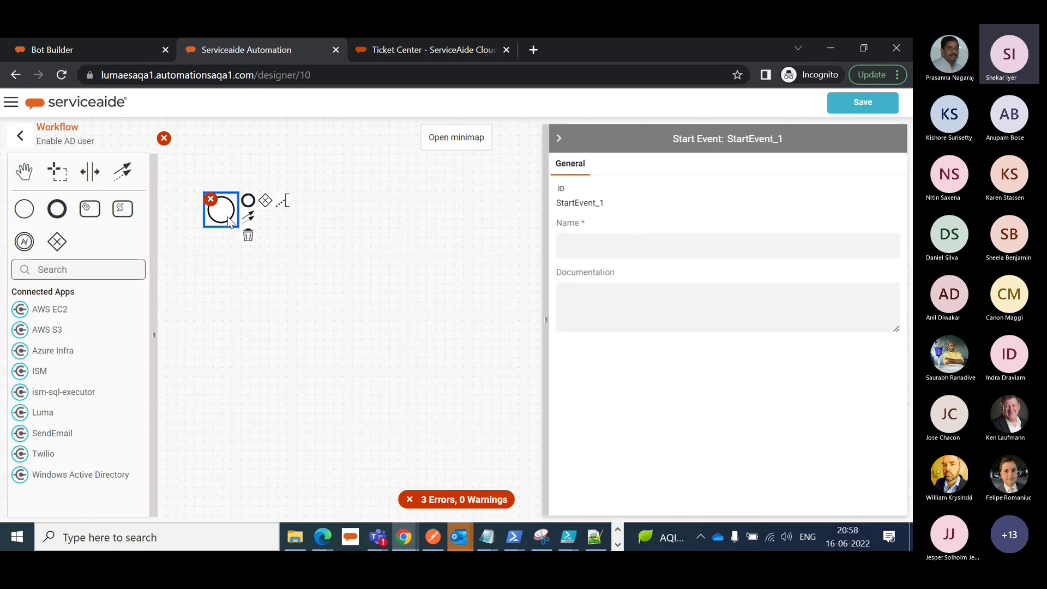
left_click(369, 430)
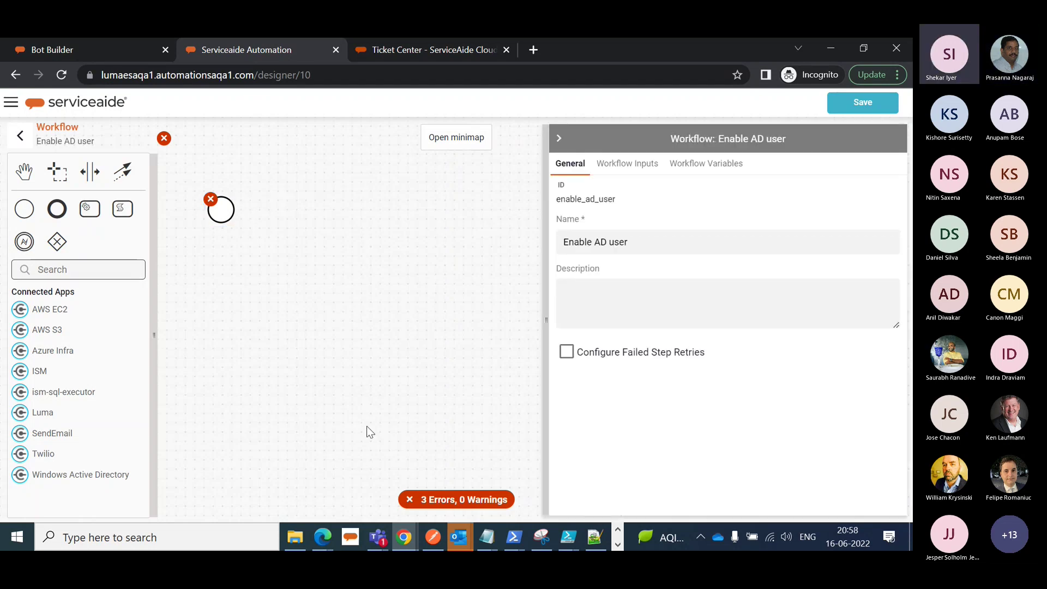
left_click(630, 165)
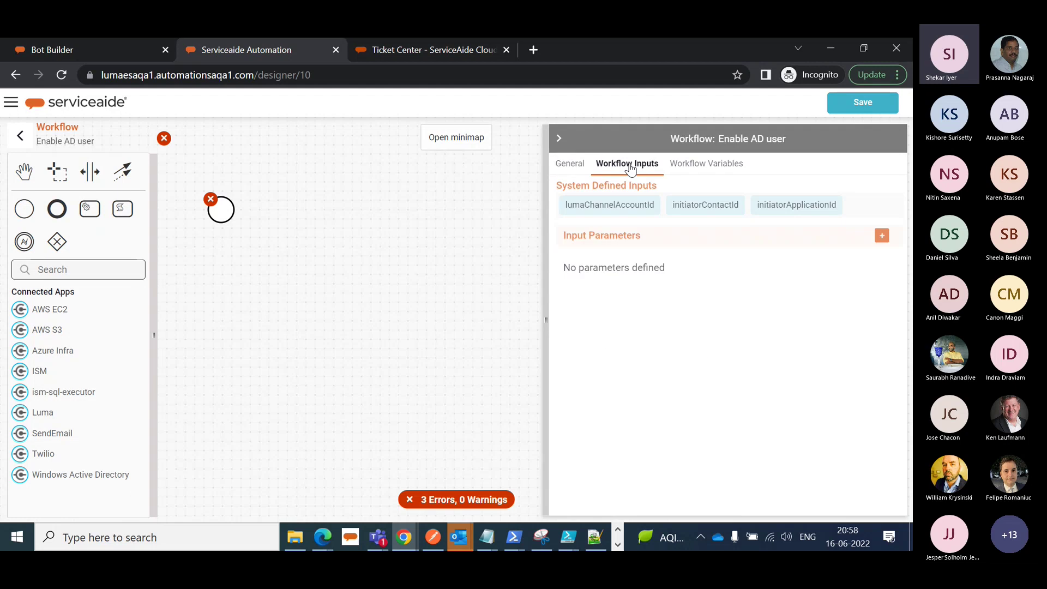
left_click(882, 235)
left_click(610, 314)
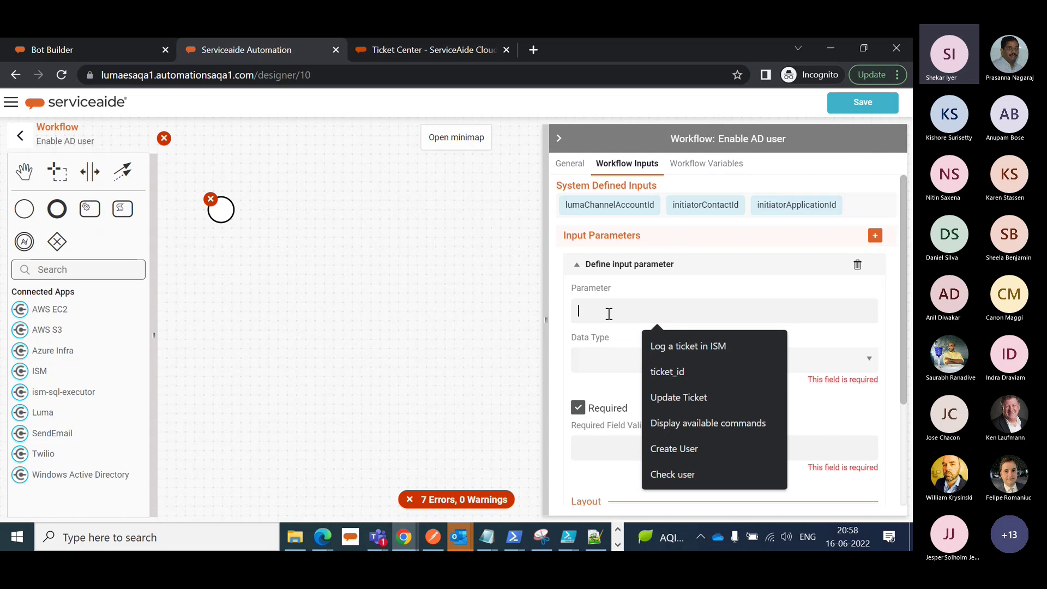
left_click(611, 311)
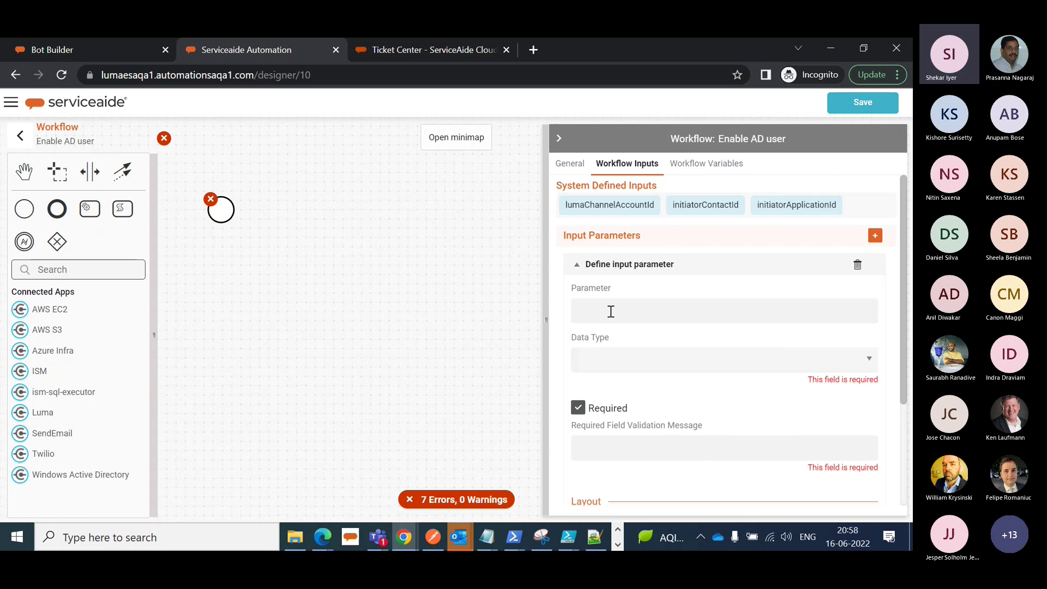
type("s")
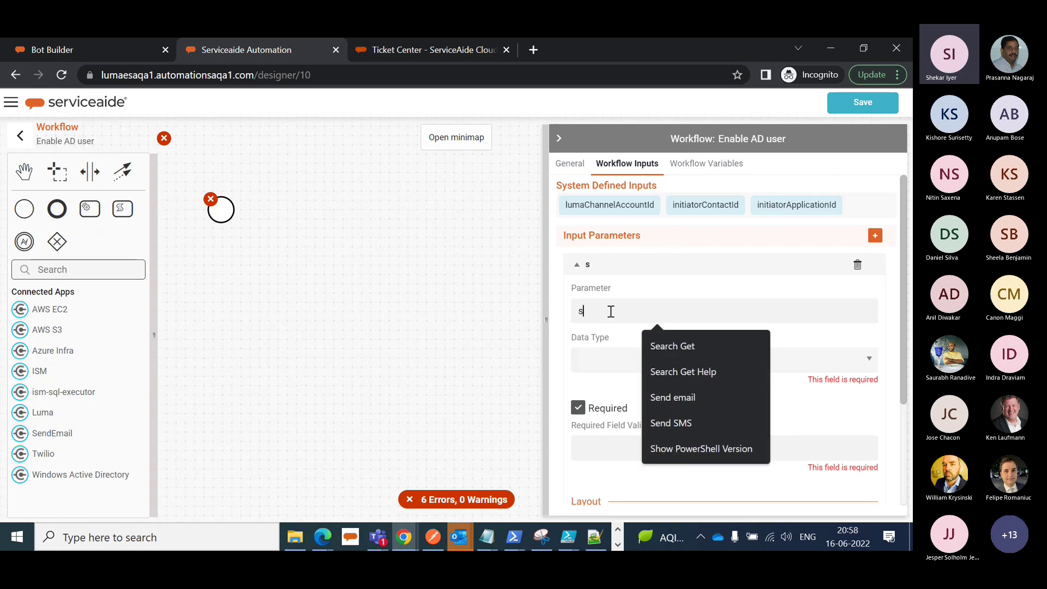
type("am_account_name")
left_click(666, 367)
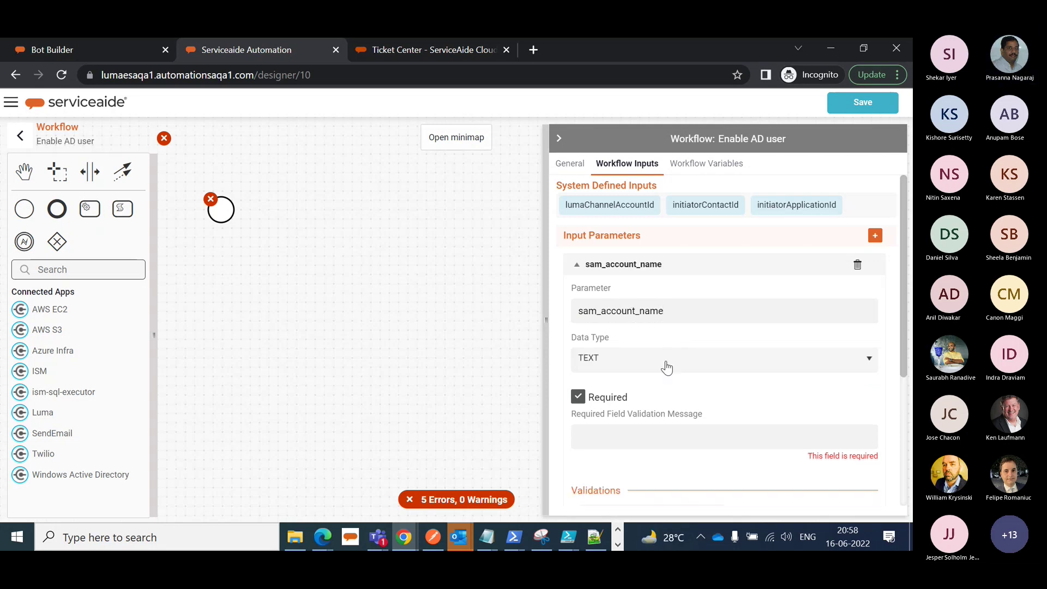
- Set the required field validation message of the sam_account_name parameter to "SAM account is required"
scroll(788, 374, "down", 1)
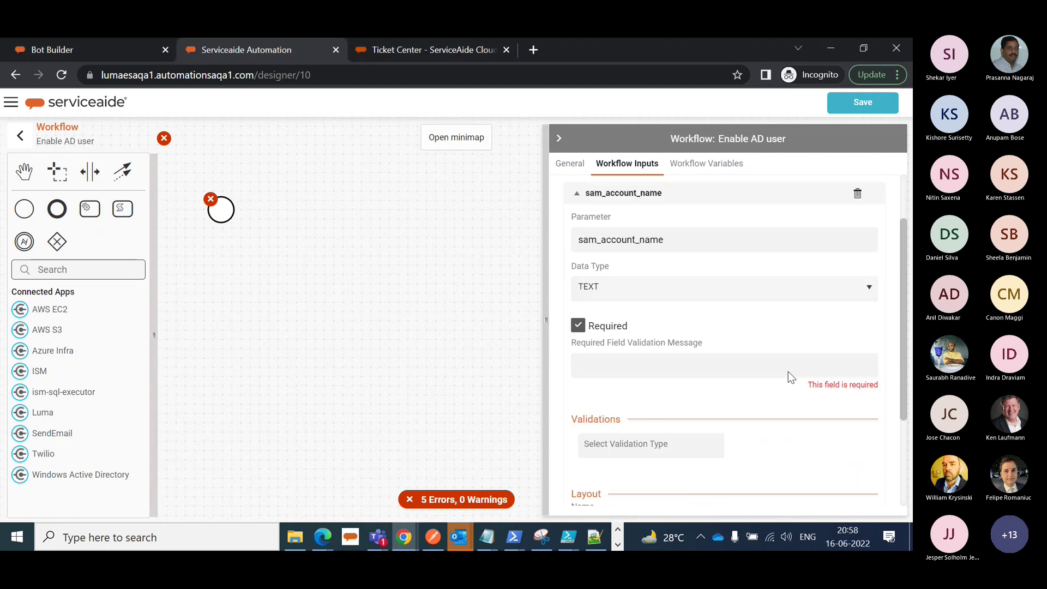
scroll(635, 456, "down", 1)
left_click(630, 295)
type("SAM account is needed")
key("BackSpace")
key("BackSpace")
key("BackSpace")
key("BackSpace")
key("BackSpace")
key("BackSpace")
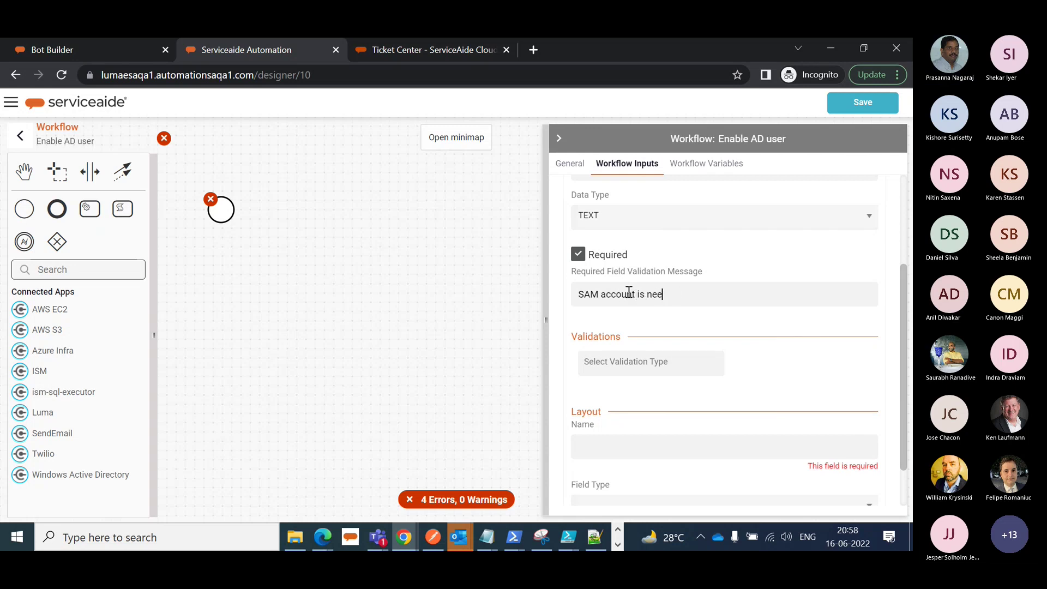
type("required")
key("Tab")
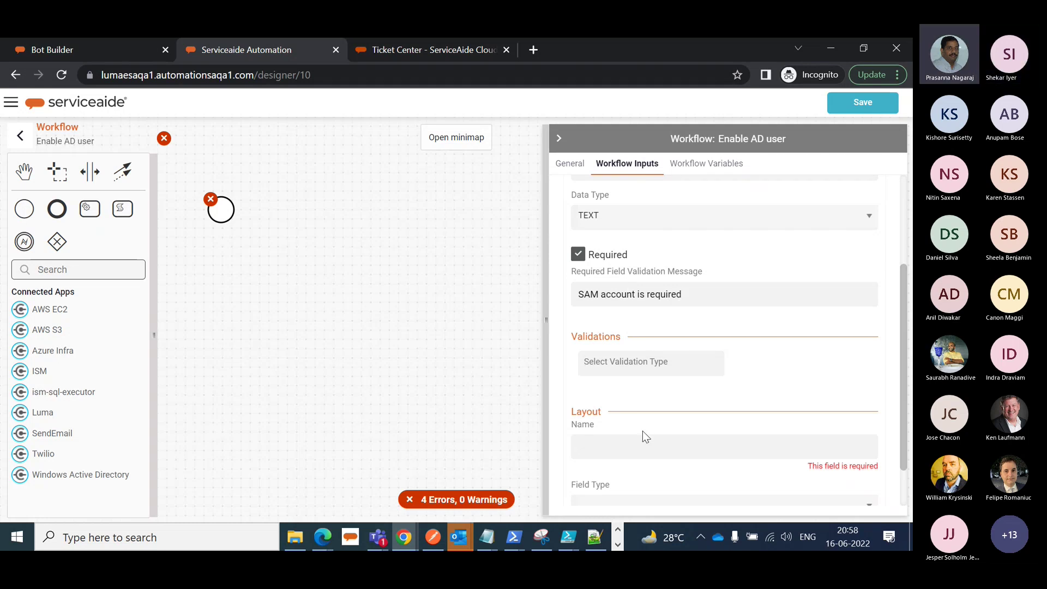
- Set the layout name of the sam_account_name parameter to "Enter SAM account name" and collapse the workflow properties
type("Enter ")
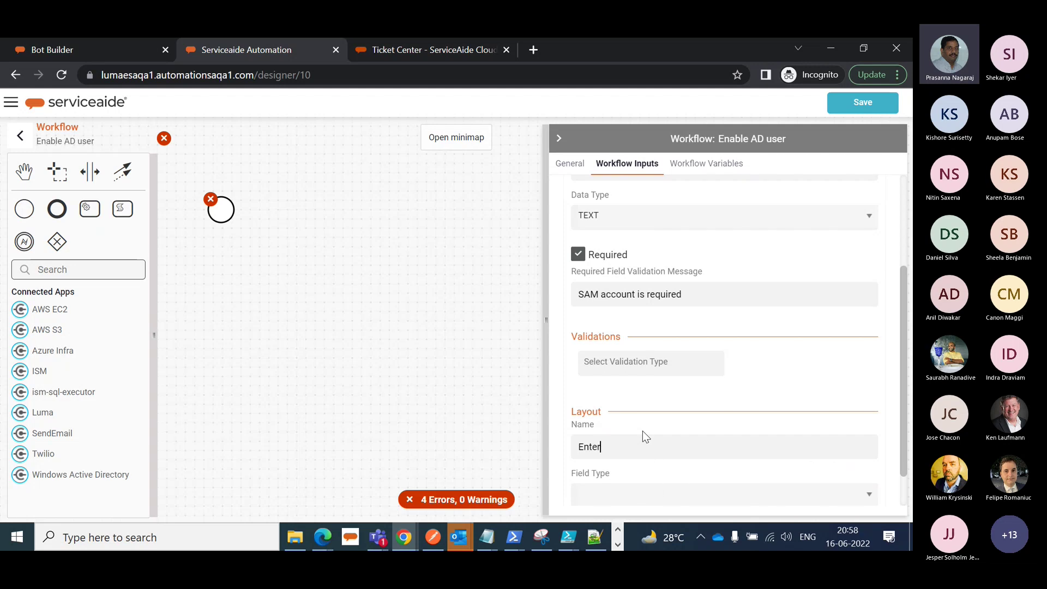
type("SAM account name")
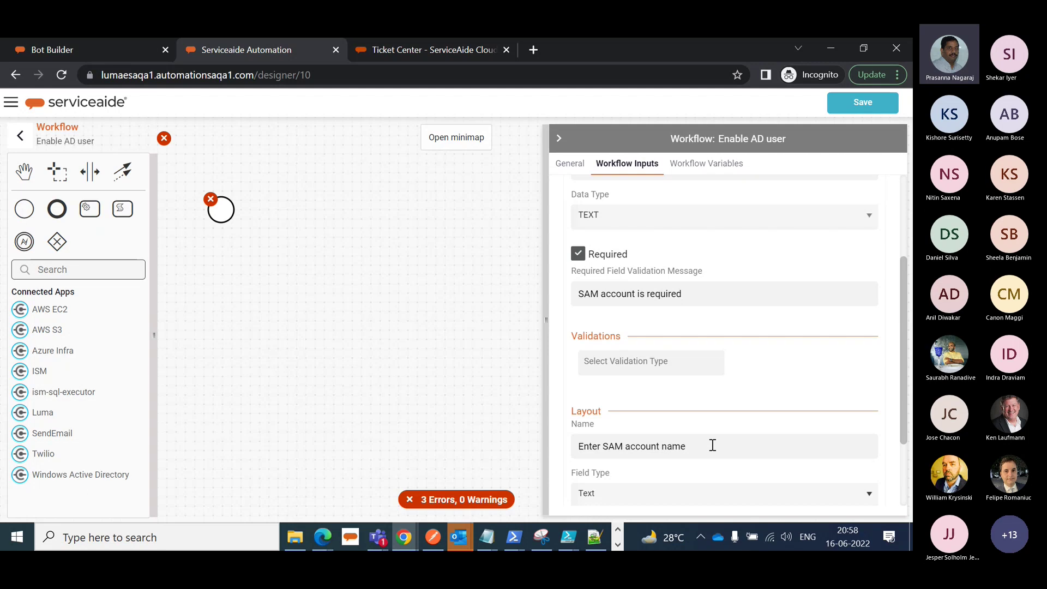
scroll(777, 437, "down", 2)
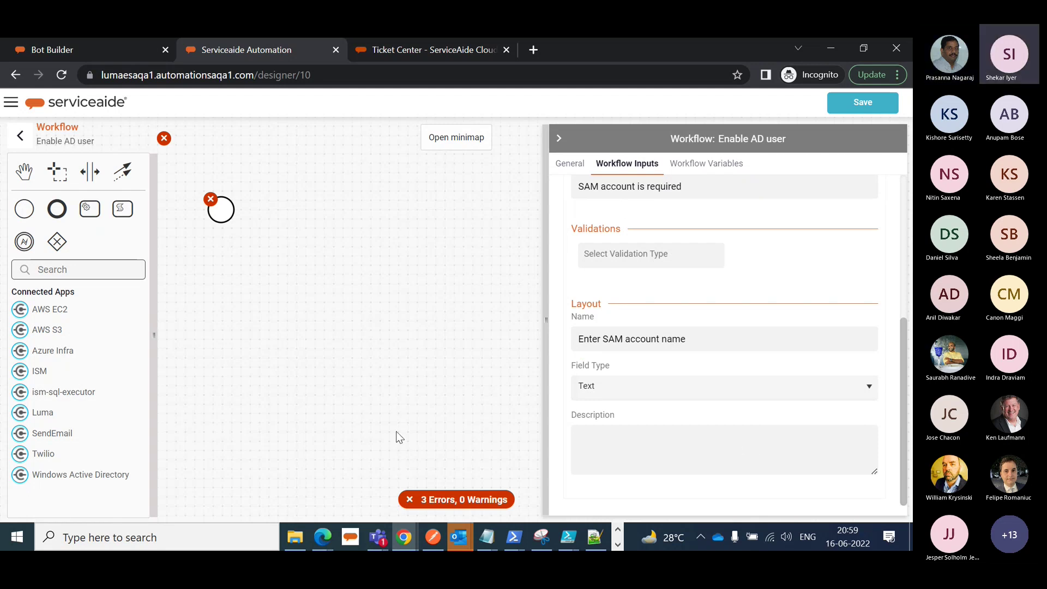
left_click(560, 140)
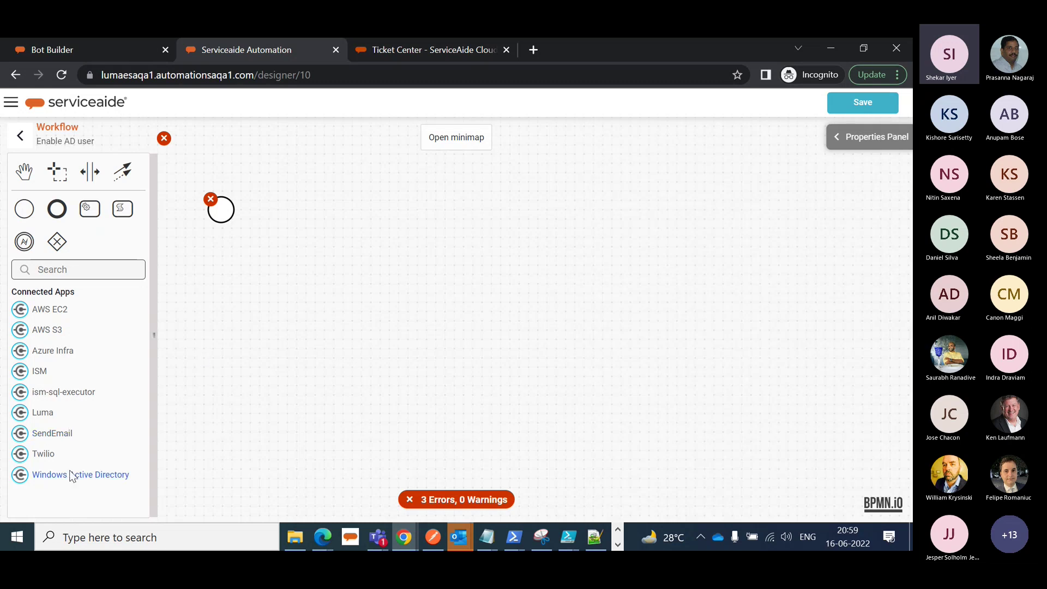
- Place a Windows Active Directory service task beside the start event, and name the start event "Start"
left_click_drag(70, 482, 288, 288)
mouse_move(327, 201)
left_mouse_down()
mouse_move(316, 207)
mouse_move(328, 215)
left_mouse_up()
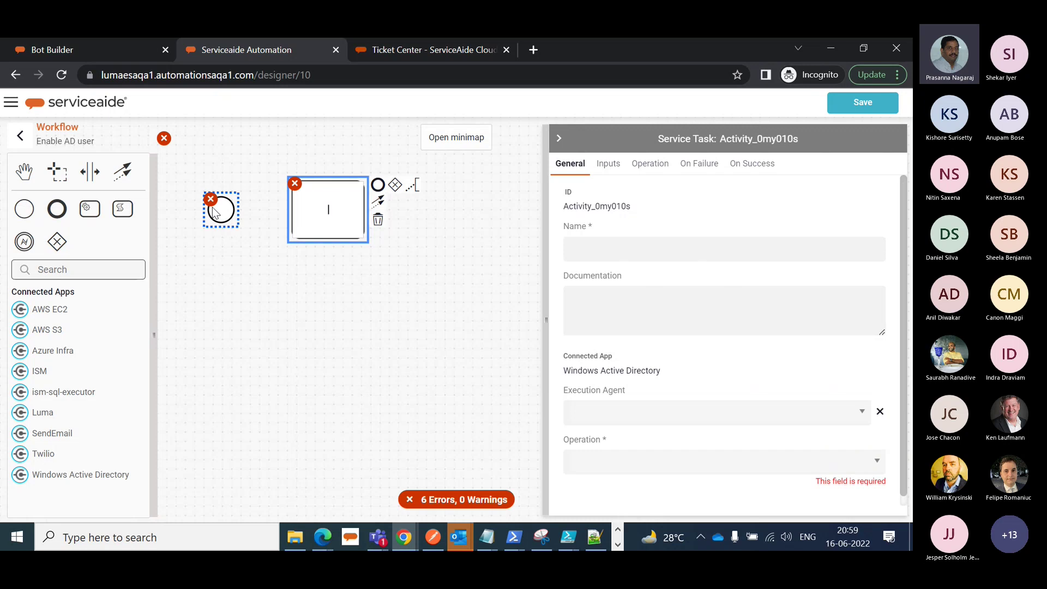
left_click(217, 211)
left_click(586, 242)
type("Start")
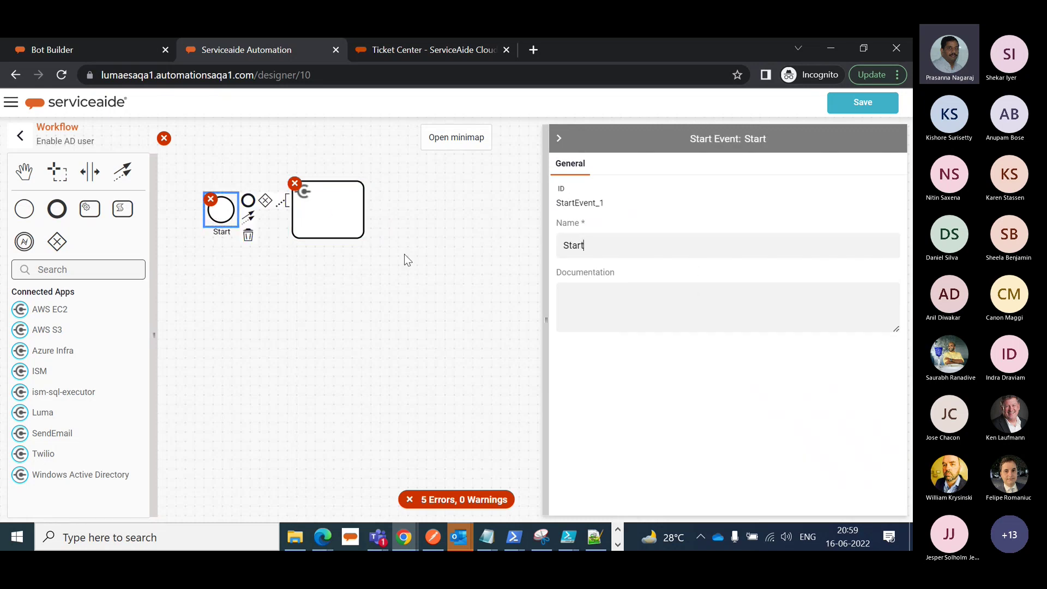
- Name the Windows Active Directory service task "Get user" and set its execution agent to Cloud
left_click(357, 226)
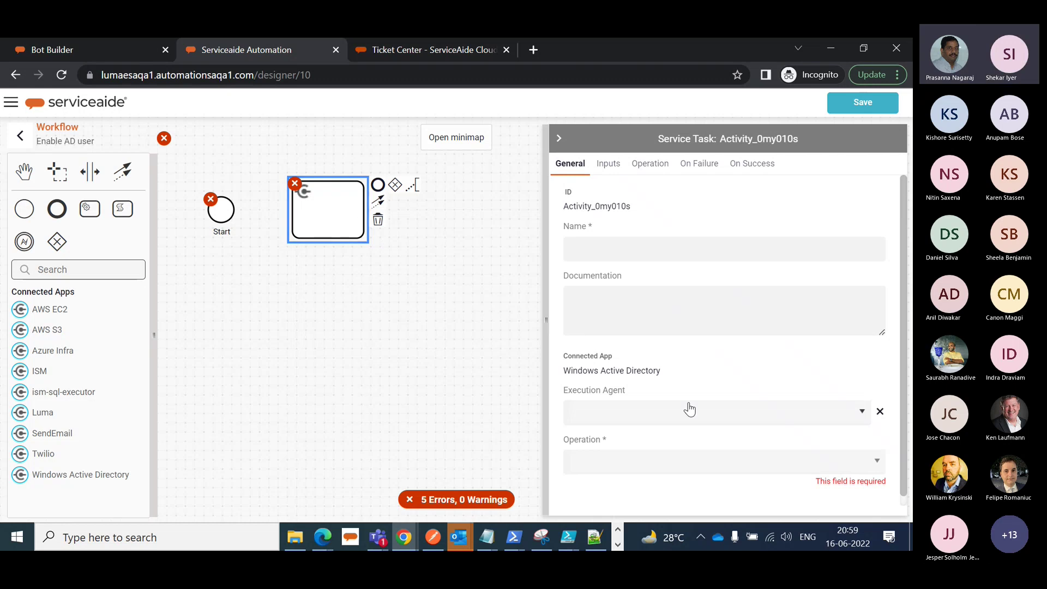
left_click(635, 247)
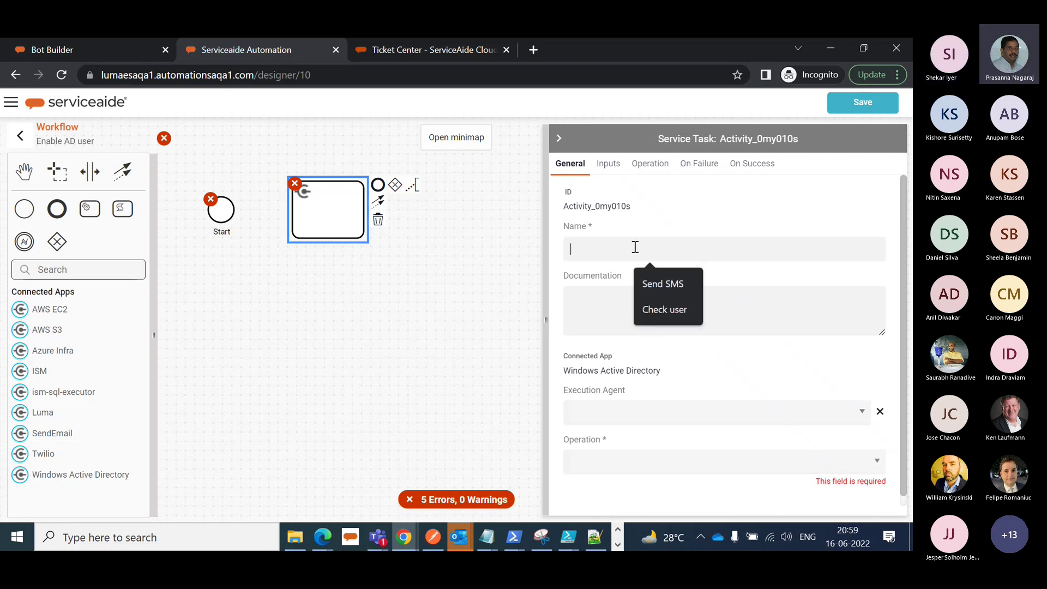
type("Get user")
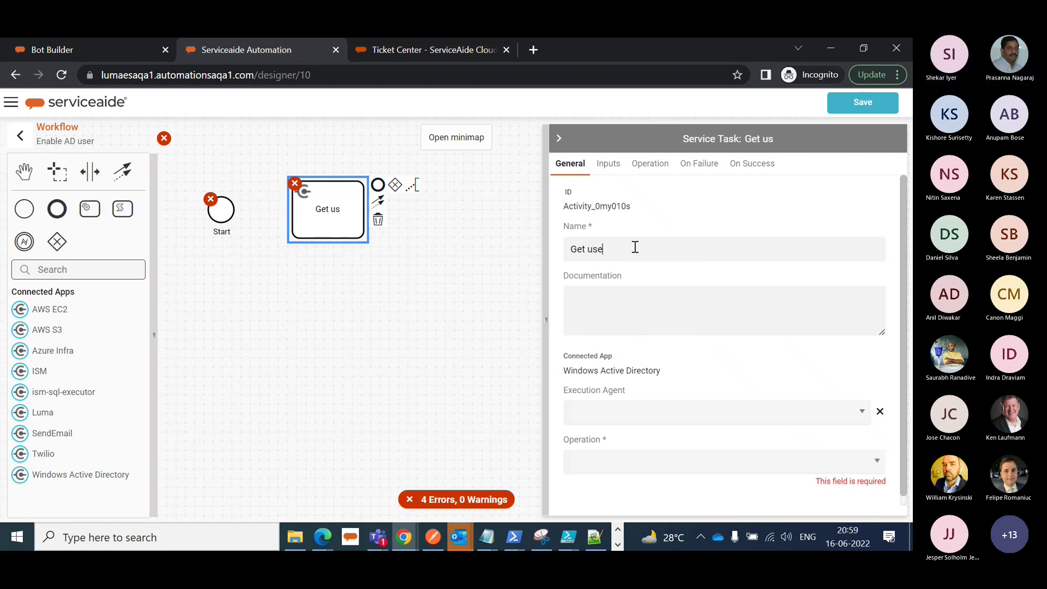
left_click(654, 425)
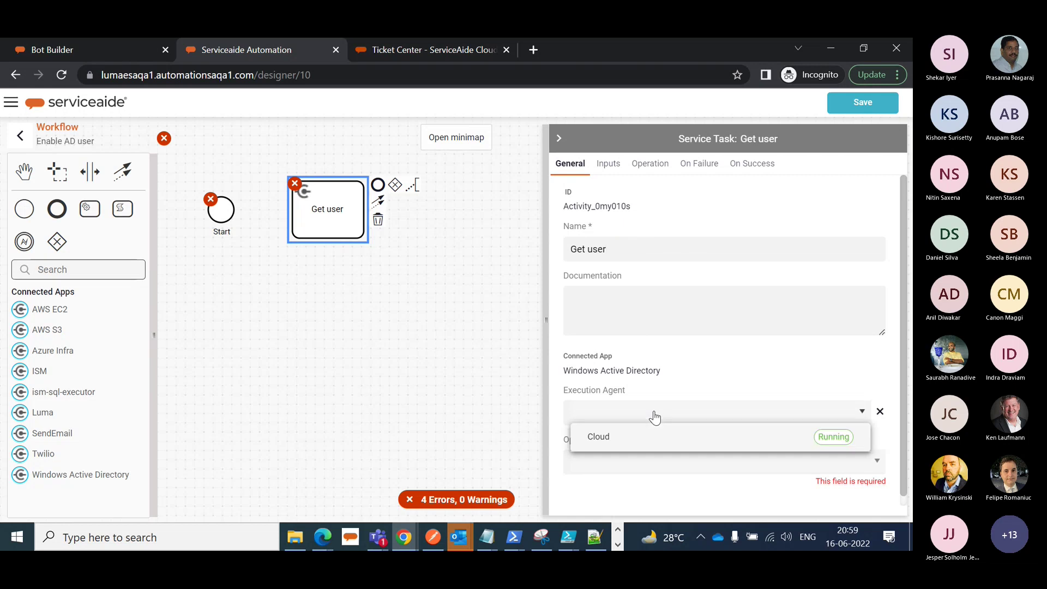
left_click(626, 435)
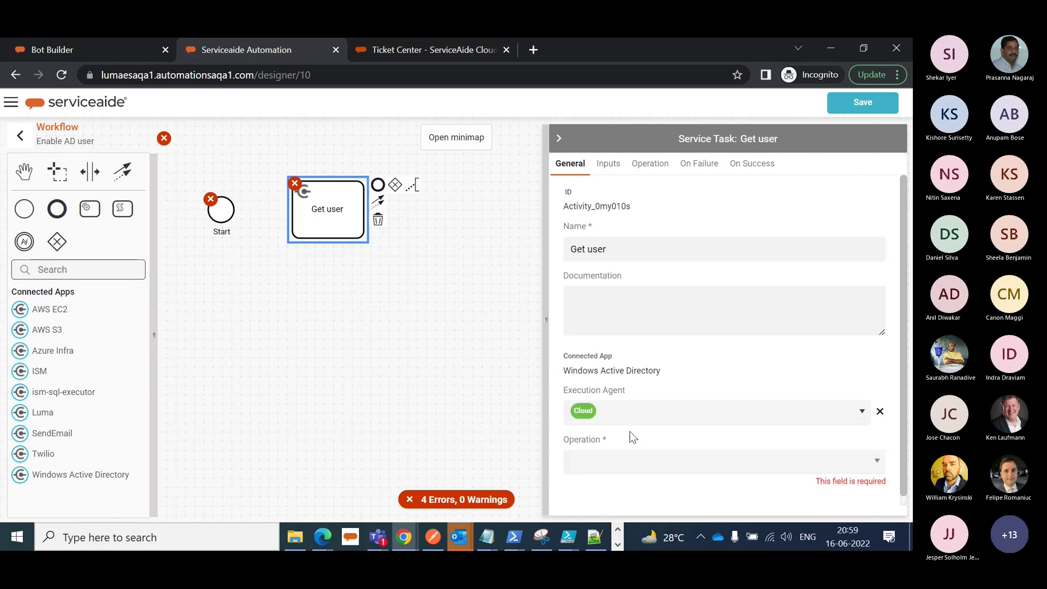
- Set the operation of the Get user task to Get AD User
left_click(815, 456)
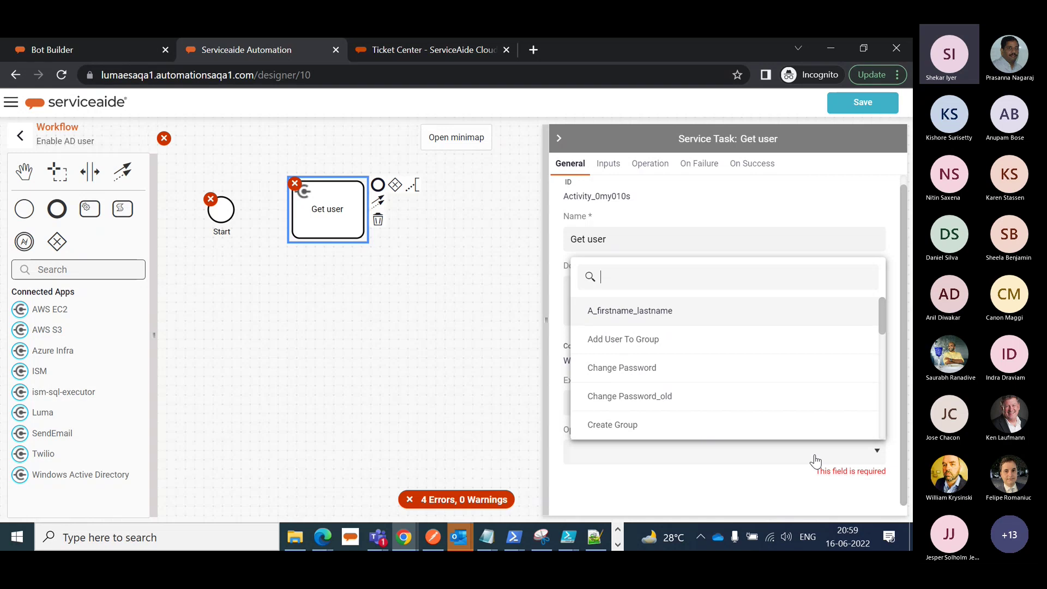
type("Get")
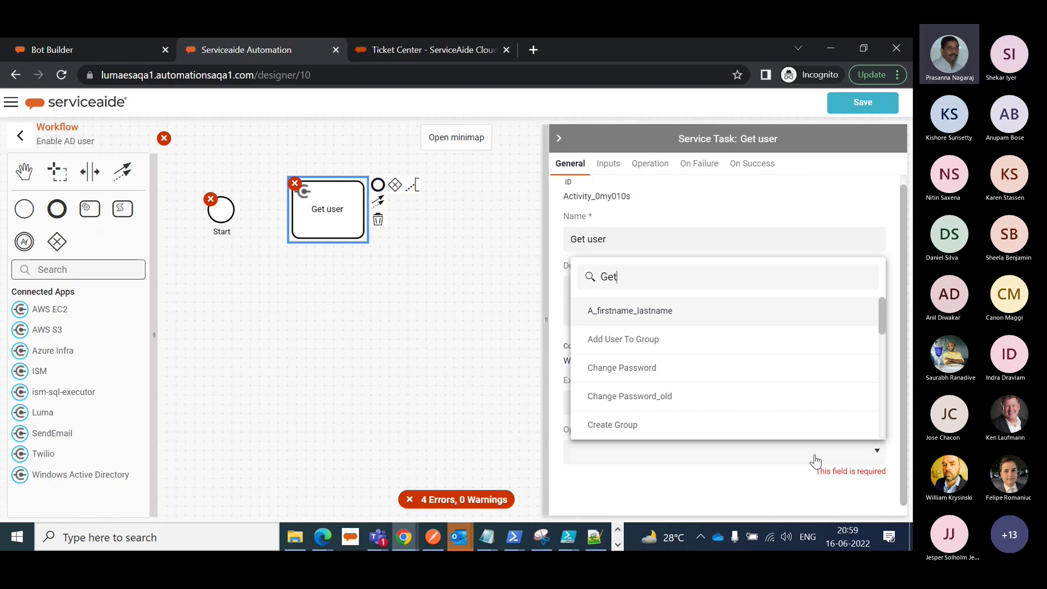
left_click(637, 368)
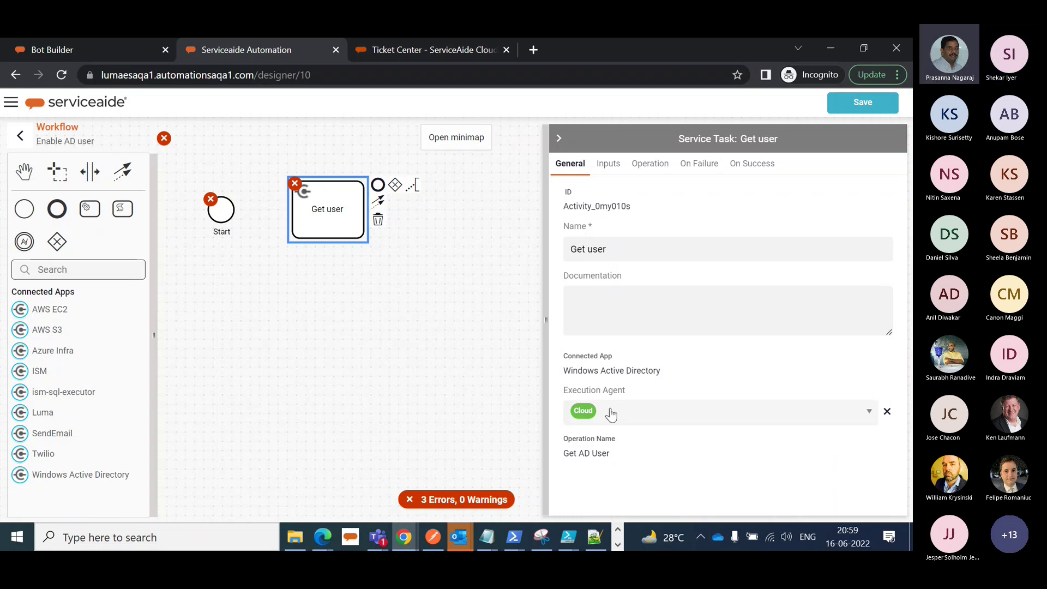
- Review the request payload and the input parameters of the Get user task
left_click(643, 166)
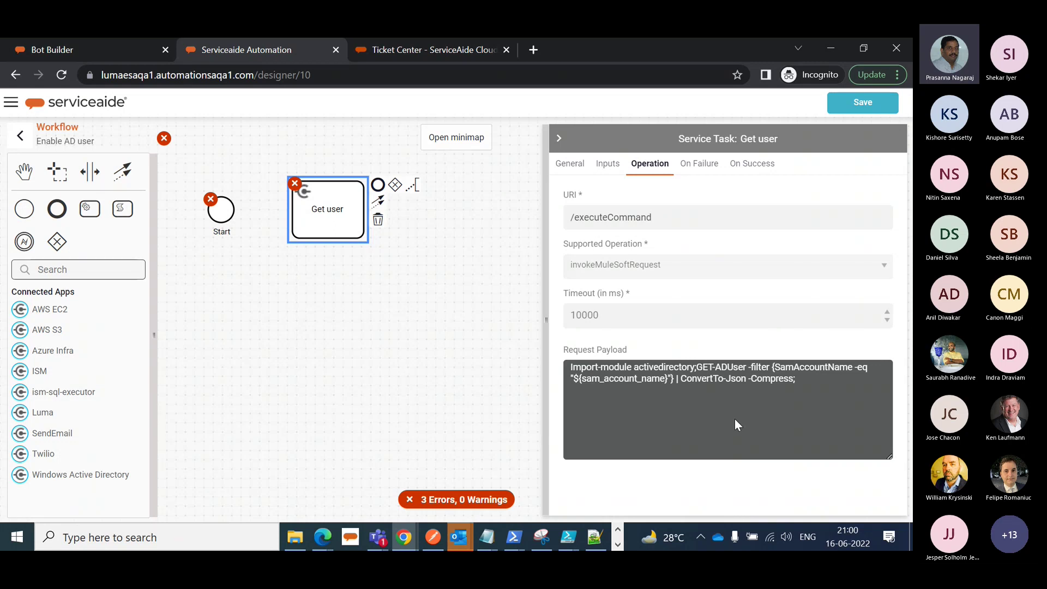
left_click(607, 164)
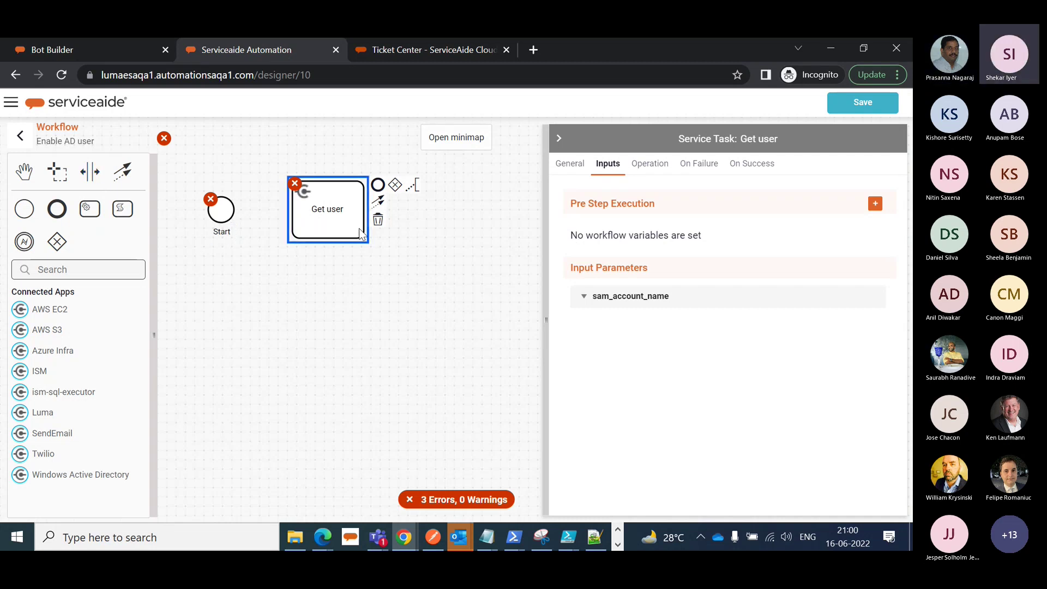
left_click(645, 164)
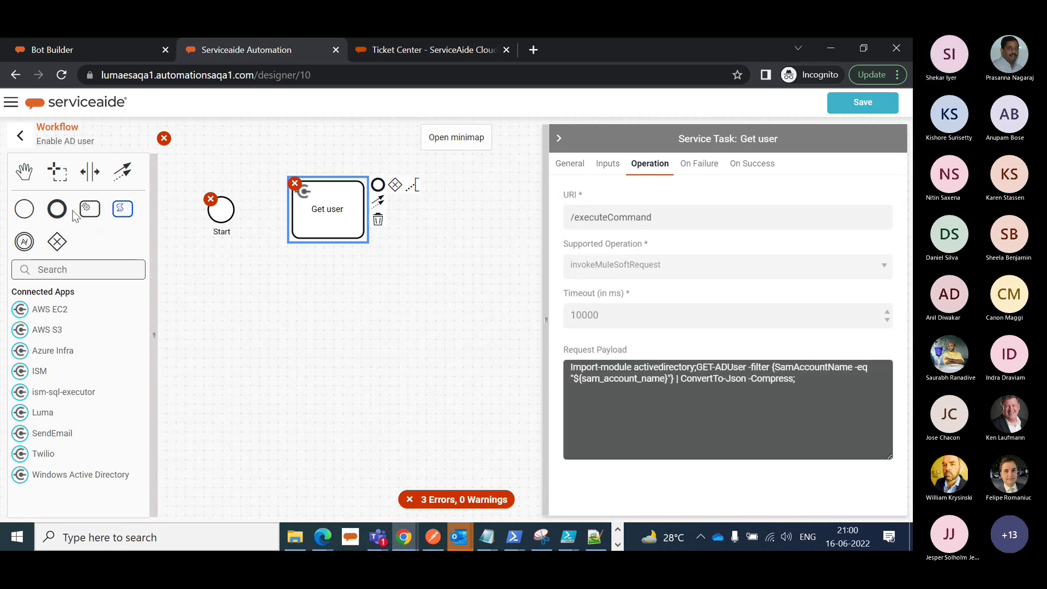
- Place an end event to the right of the Get user task, and connect the Start event to Get user
left_click(90, 208)
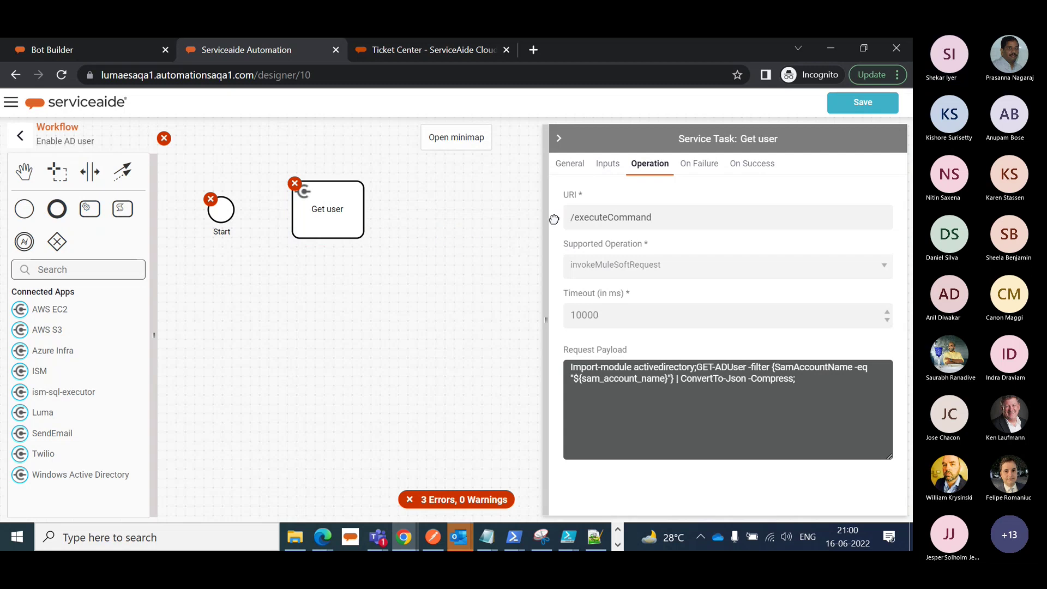
left_click(521, 203)
left_click(220, 210)
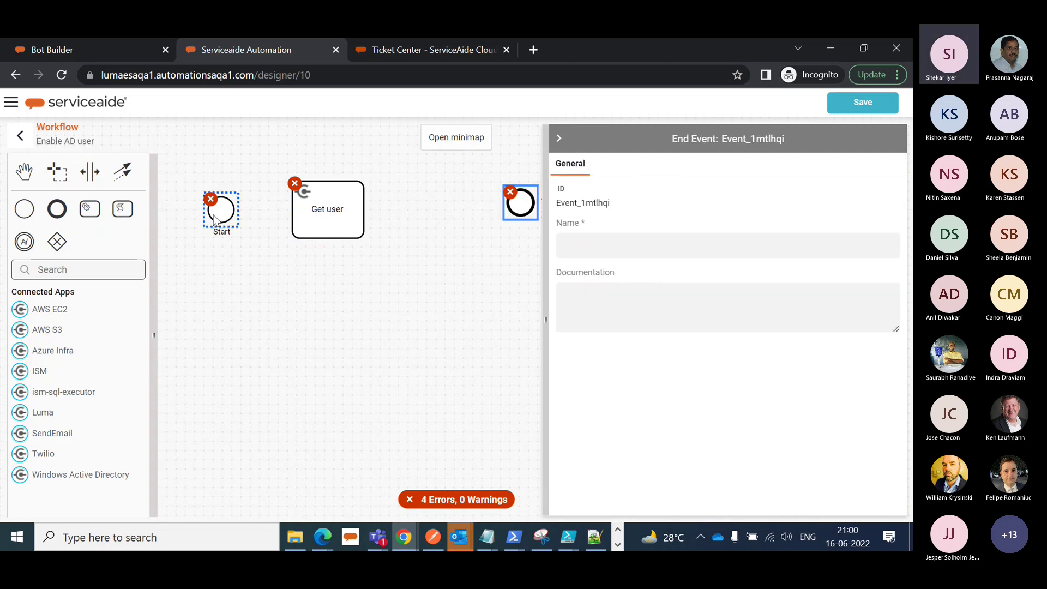
left_click_drag(249, 227, 355, 243)
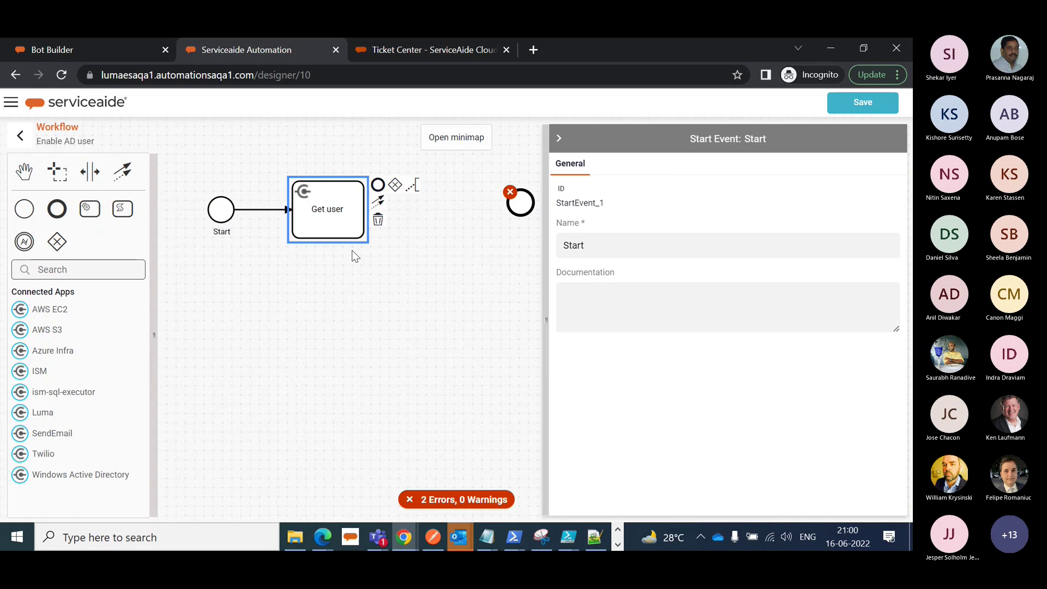
- Connect the Get user task to the end event and name that event "End"
left_click(351, 217)
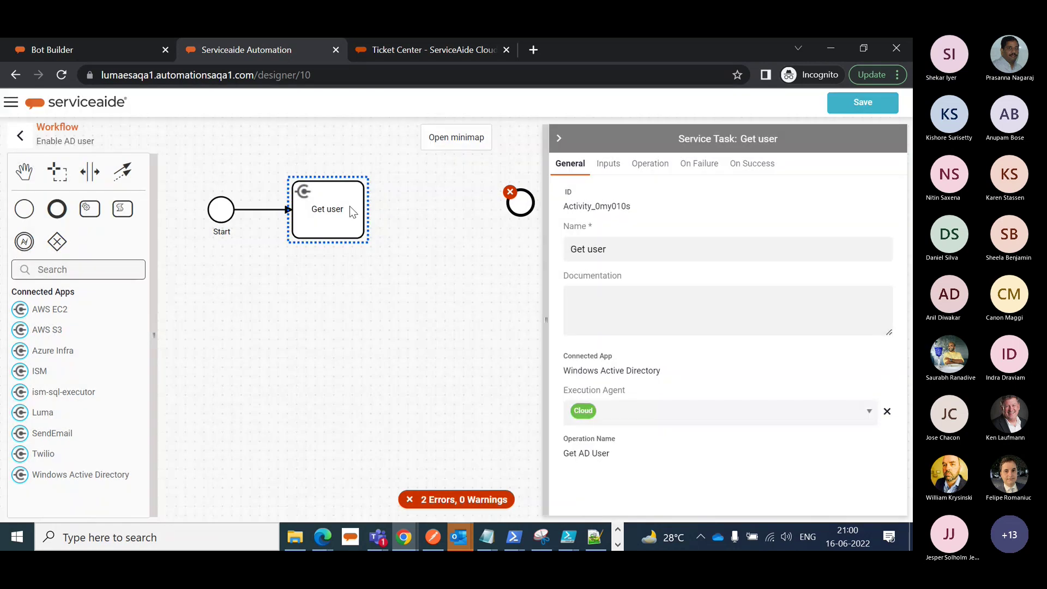
left_click_drag(378, 201, 505, 212)
left_click(504, 212)
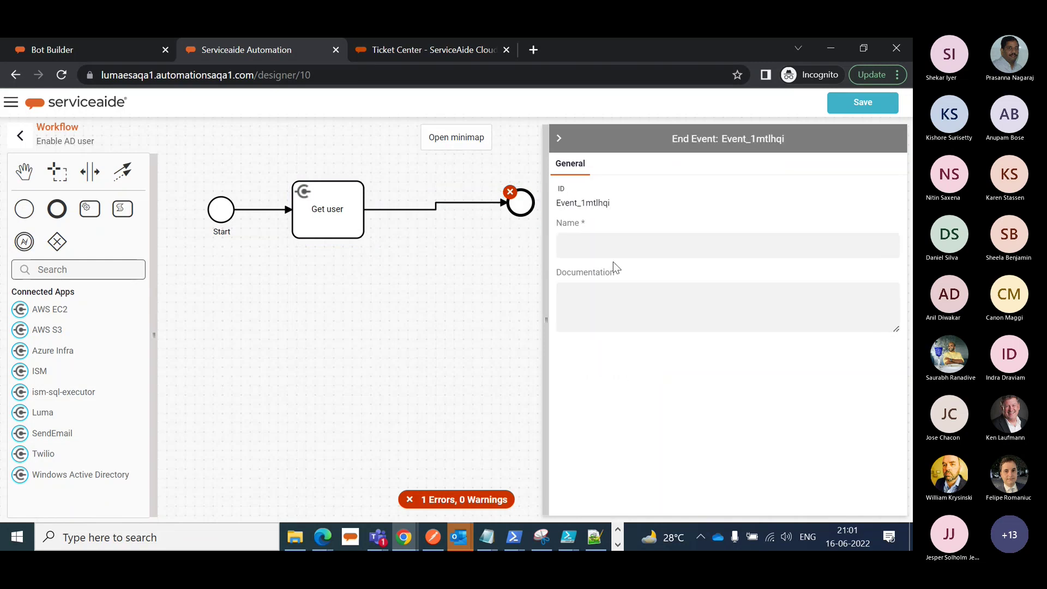
left_click(613, 246)
type("End")
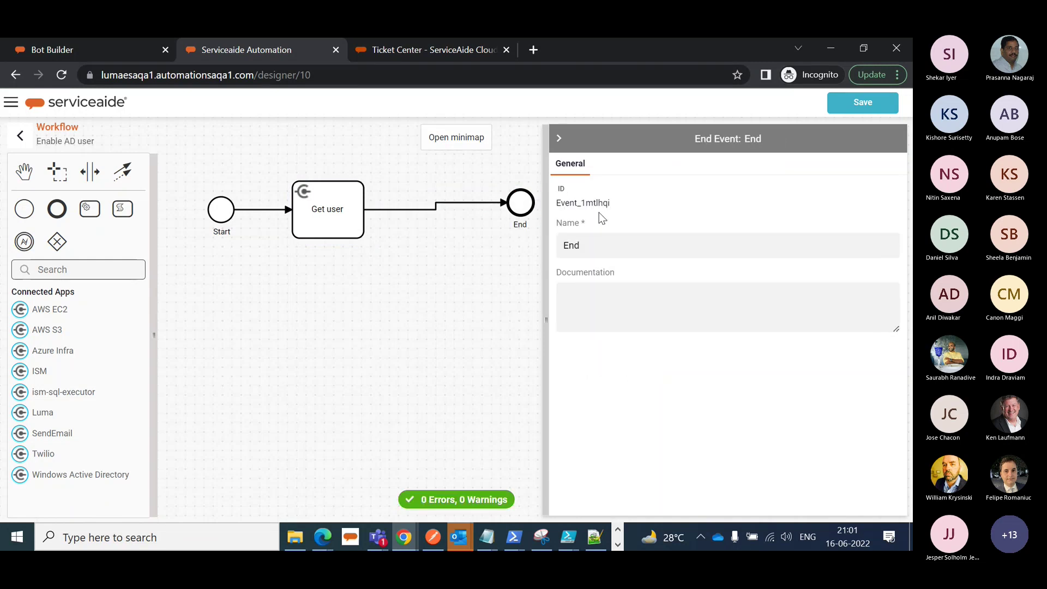
- Collapse the element properties and try to save the workflow
left_click(560, 139)
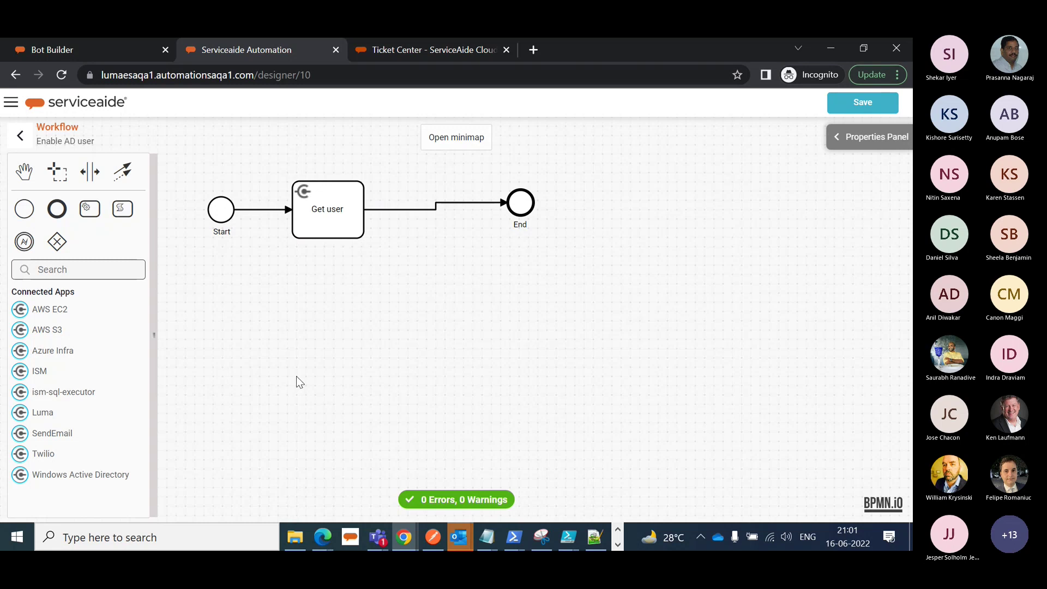
left_click(333, 239)
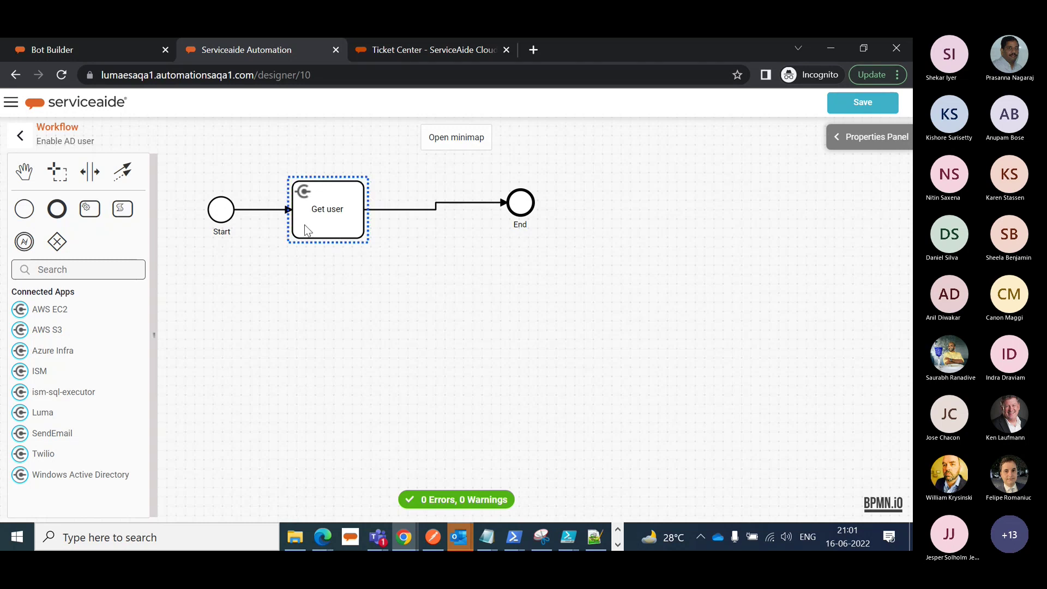
left_click(381, 318)
left_click(846, 107)
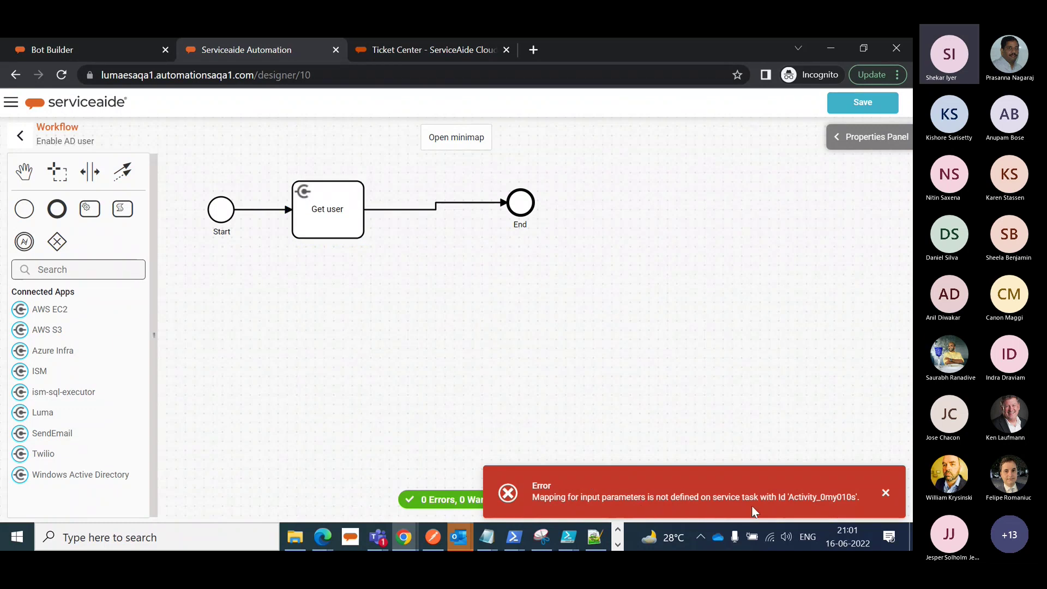
- Set the mapping mode of the Get user task's sam_account_name input parameter to Direct Mapping
left_click(333, 219)
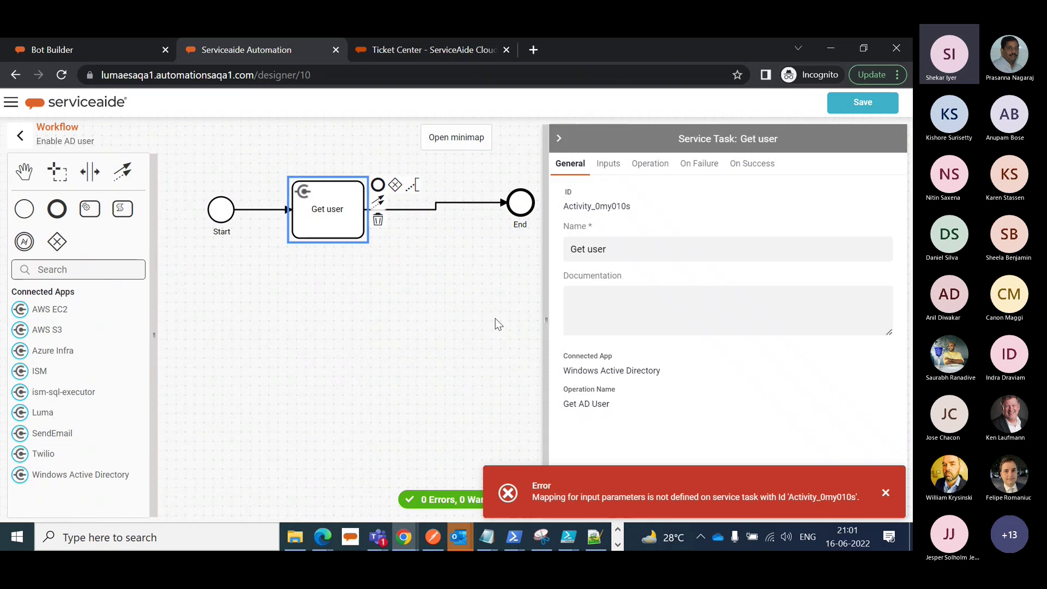
left_click(608, 164)
left_click(646, 296)
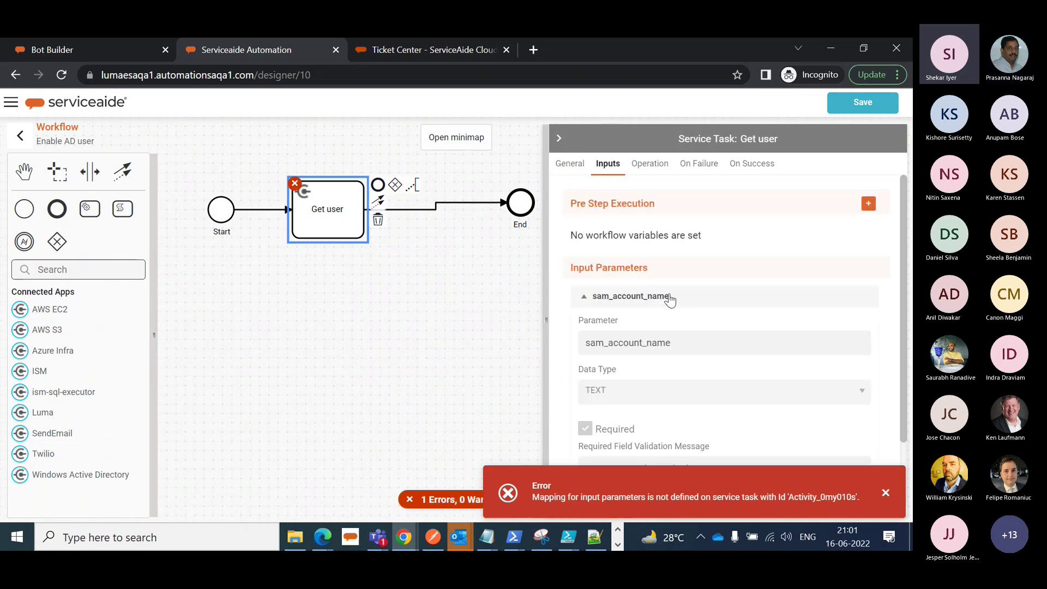
scroll(739, 279, "down", 2)
scroll(740, 279, "down", 2)
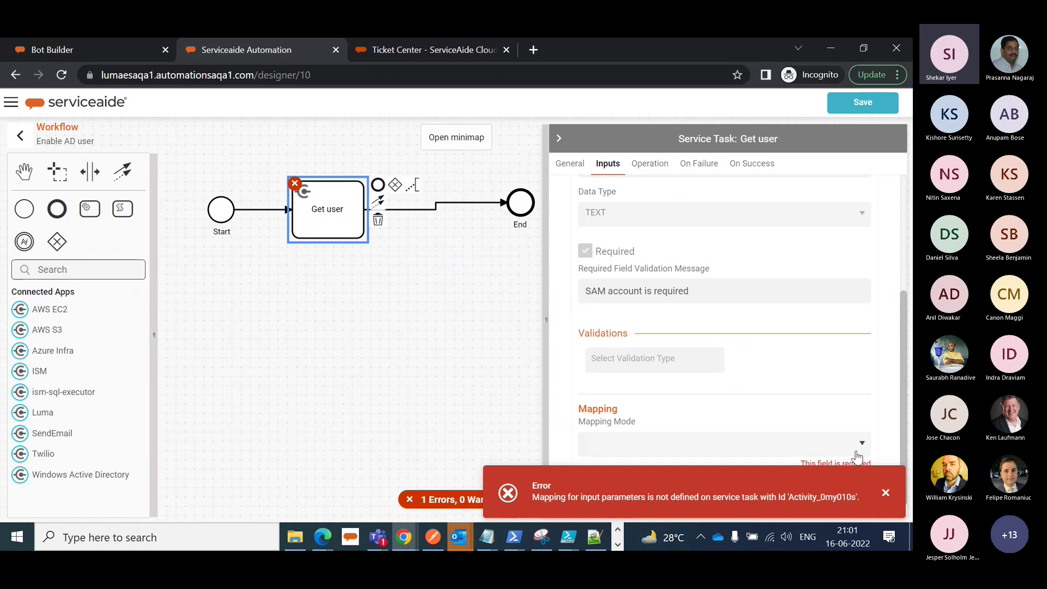
left_click(883, 492)
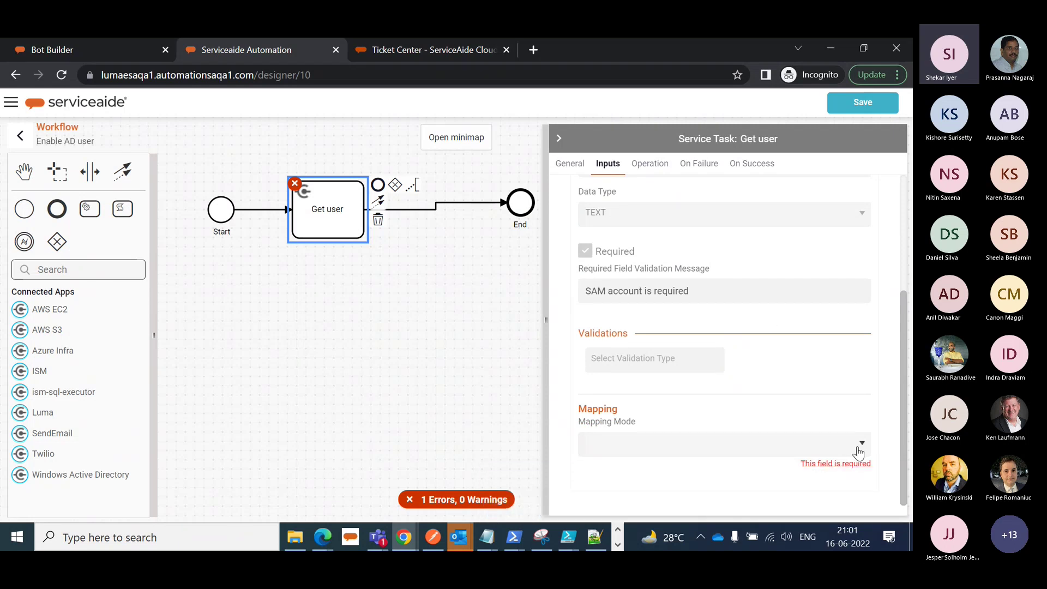
left_click(862, 448)
left_click(654, 331)
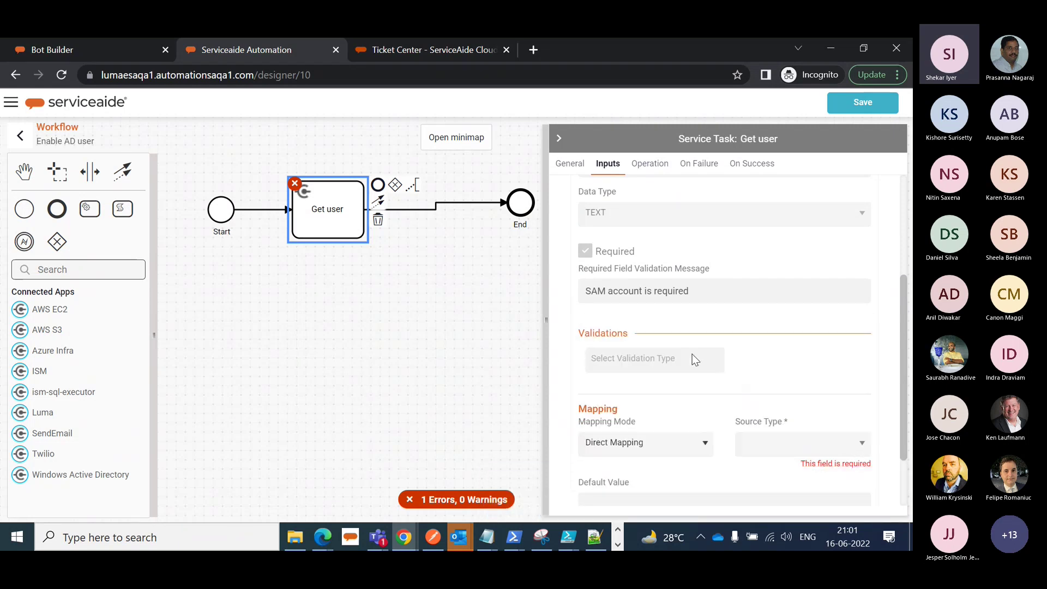
- Map the task's parameter from the source type Workflow Input Parameter to sam_account_name, and save the workflow
scroll(800, 420, "down", 1)
scroll(800, 416, "down", 1)
left_click(810, 378)
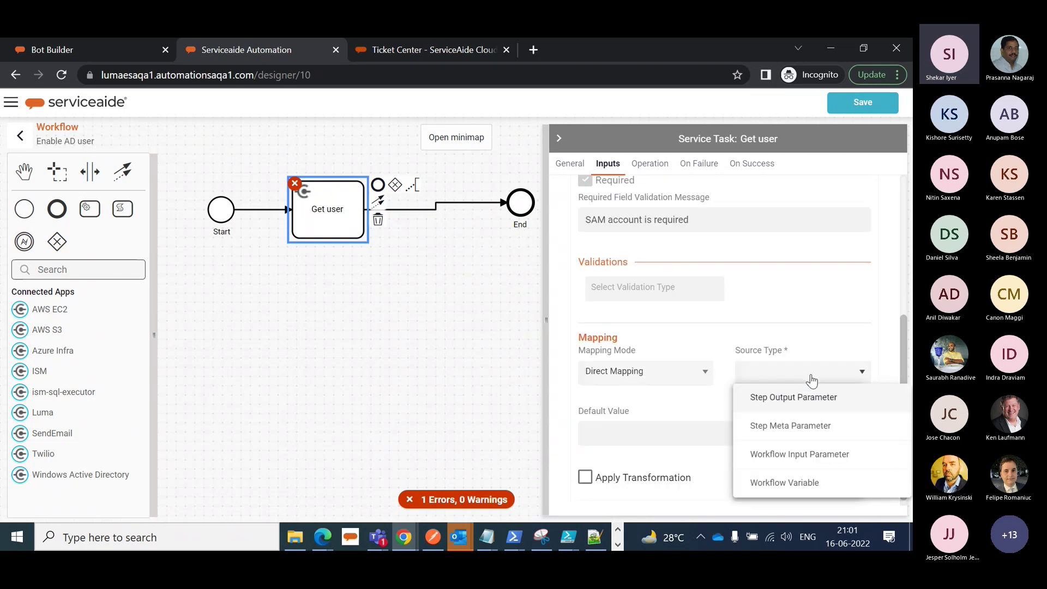
left_click(816, 458)
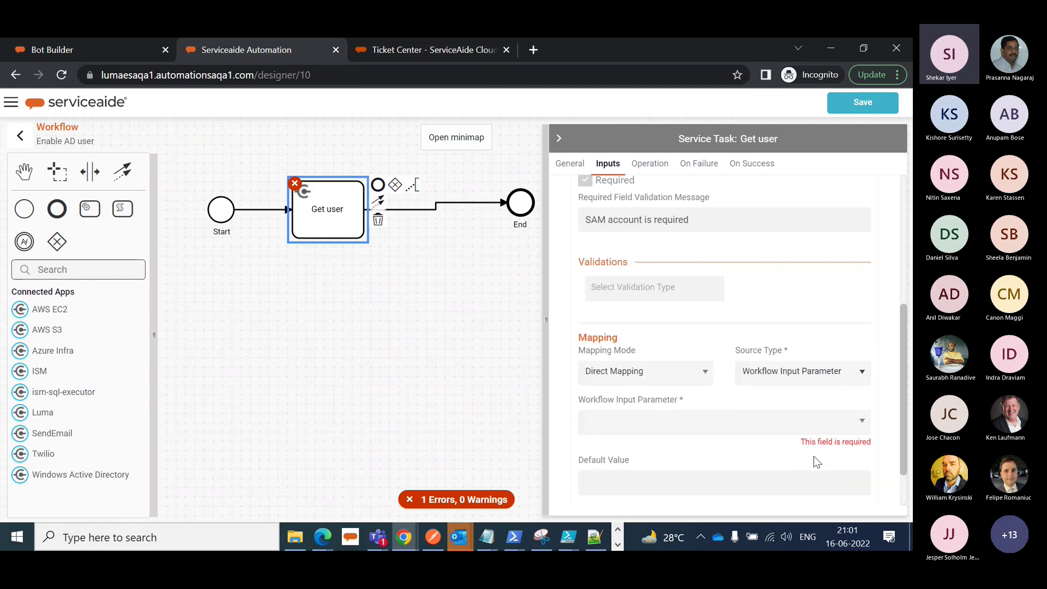
left_click(861, 423)
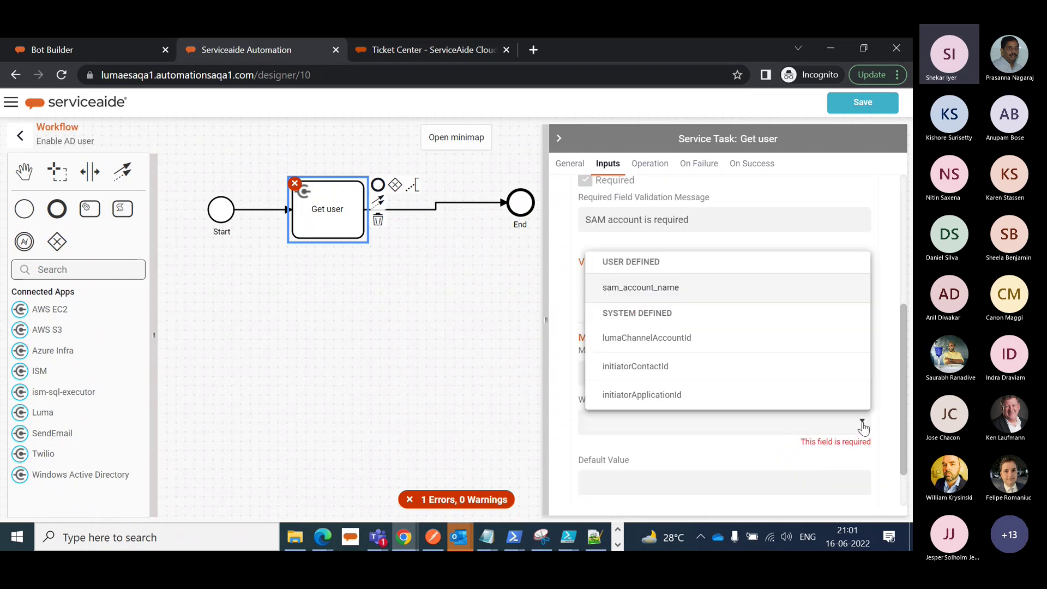
left_click(647, 290)
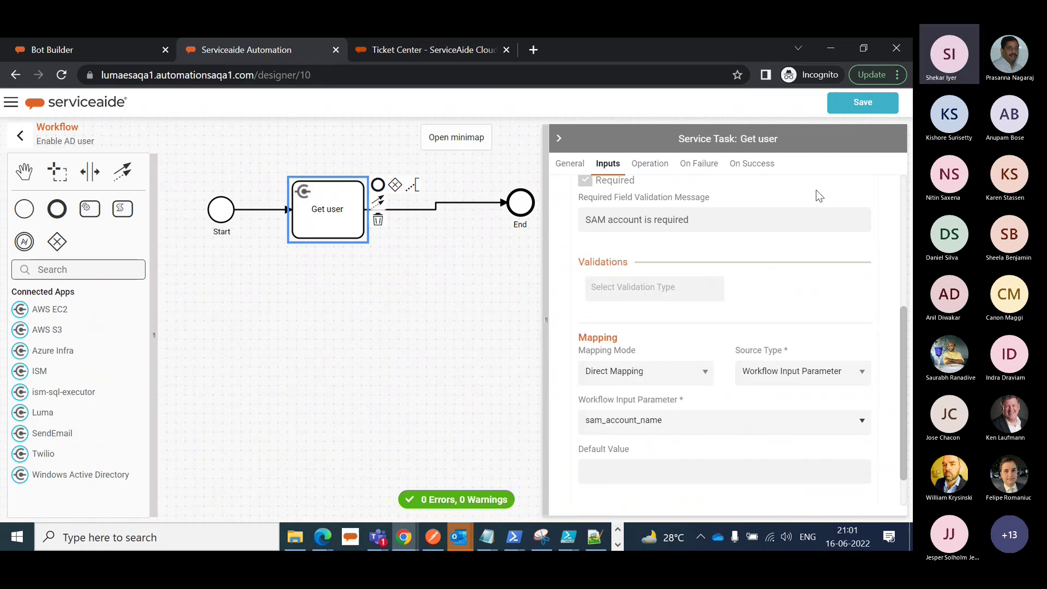
left_click(853, 105)
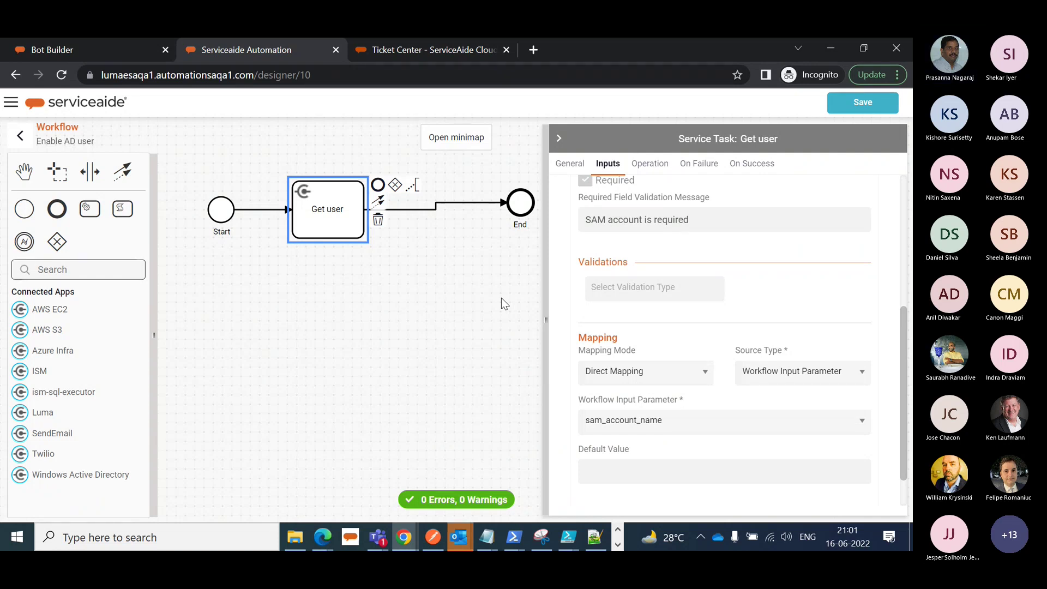
- Delete the connection between the Get user task and the End event, and inspect the End event's validation error
left_click(559, 140)
left_click(527, 210)
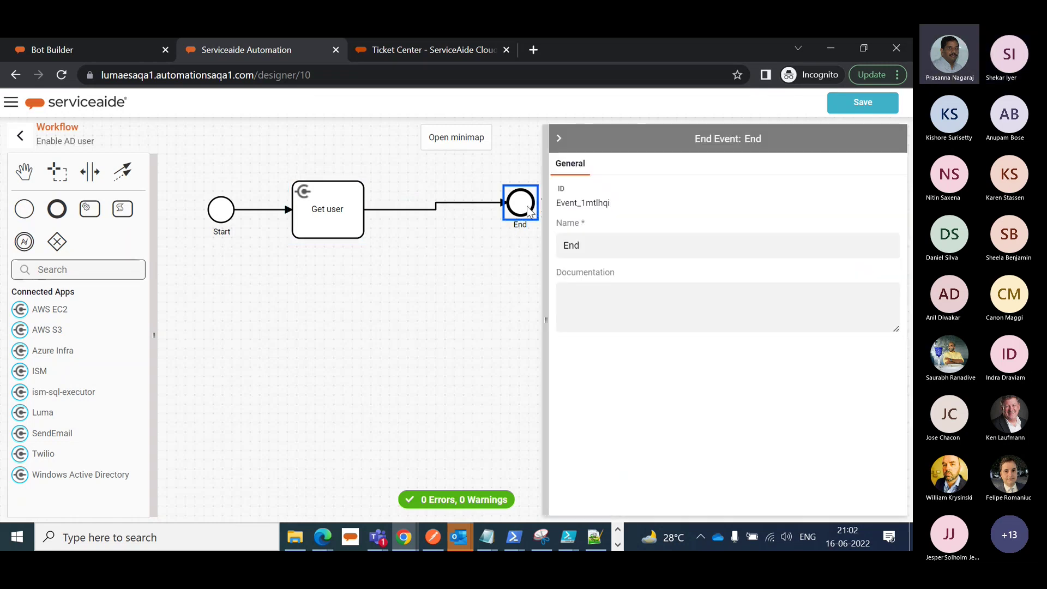
left_click(468, 205)
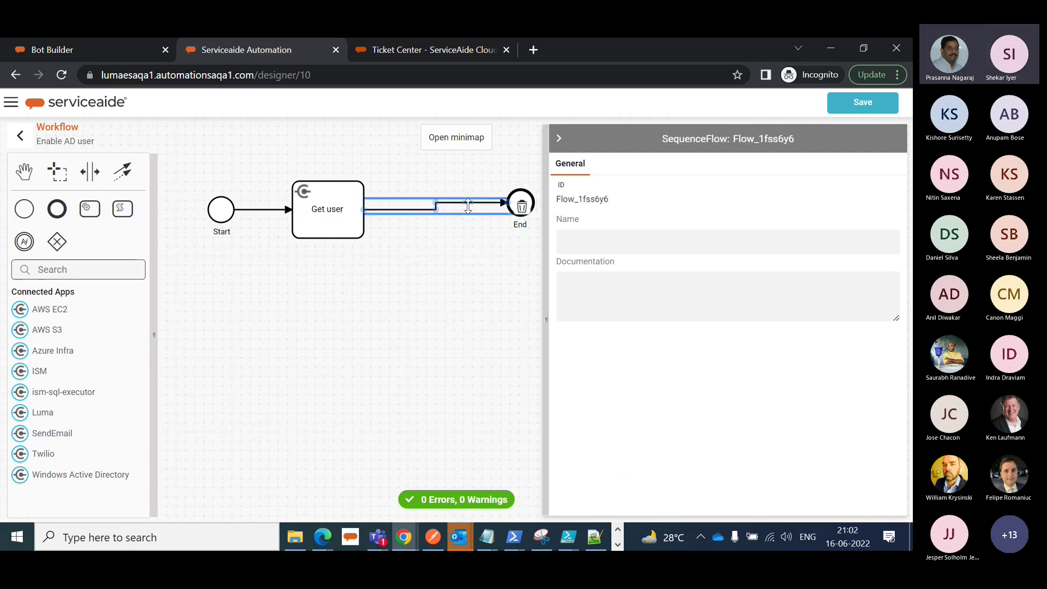
key("Delete")
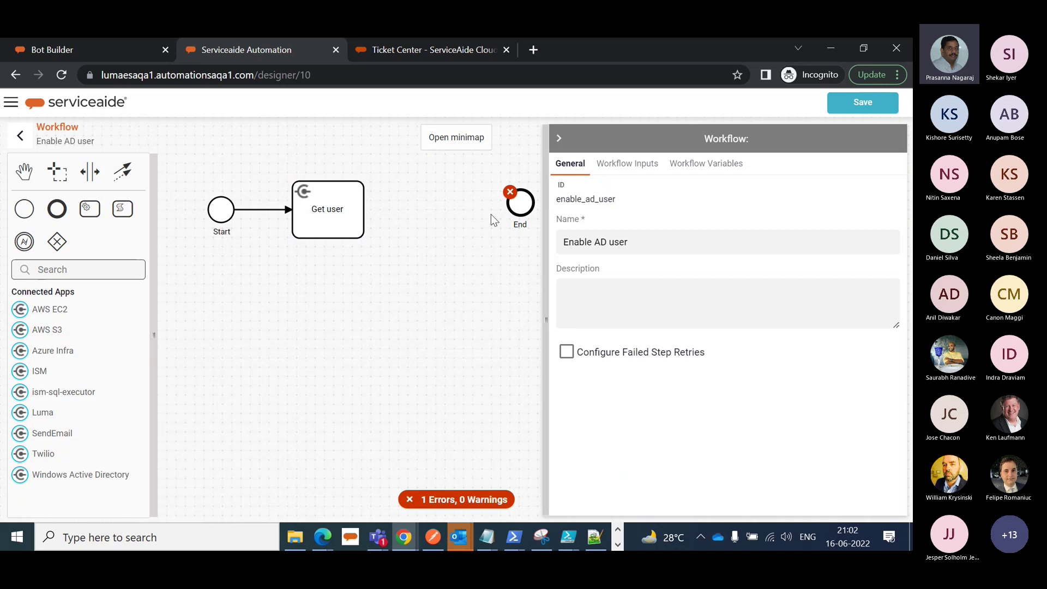
mouse_move(511, 196)
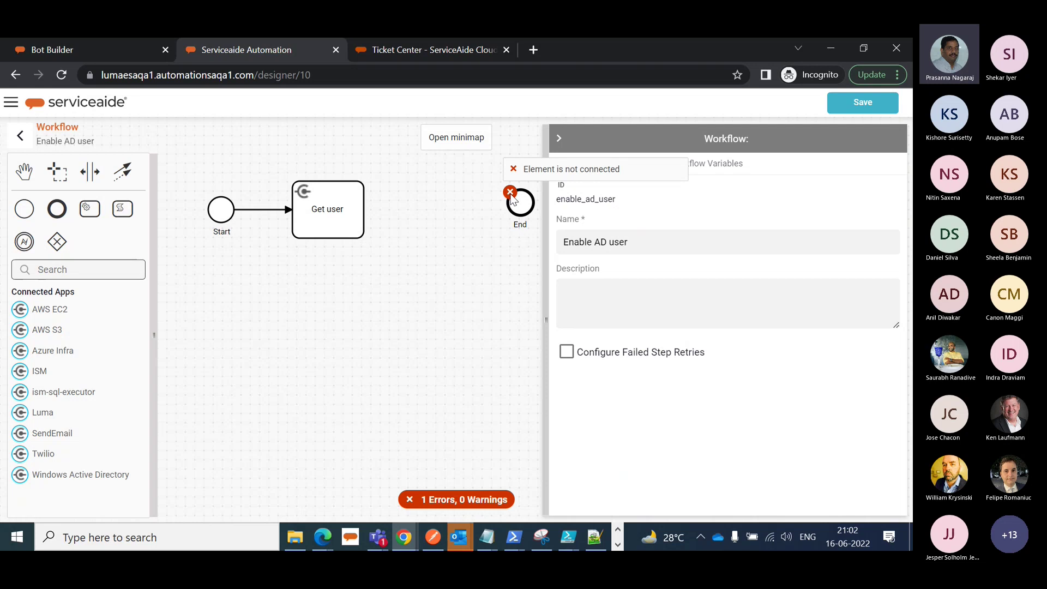
left_click(509, 211)
mouse_move(515, 196)
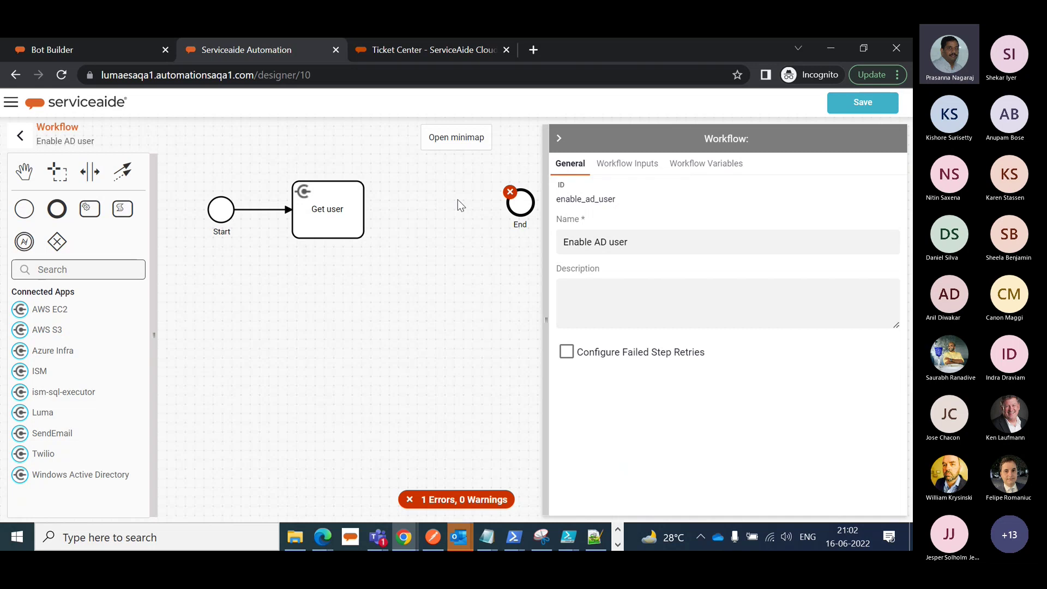
- Reconnect the Get user task to the End event, save the workflow, and return to the workflow list
left_click(354, 214)
left_click_drag(376, 206, 517, 210)
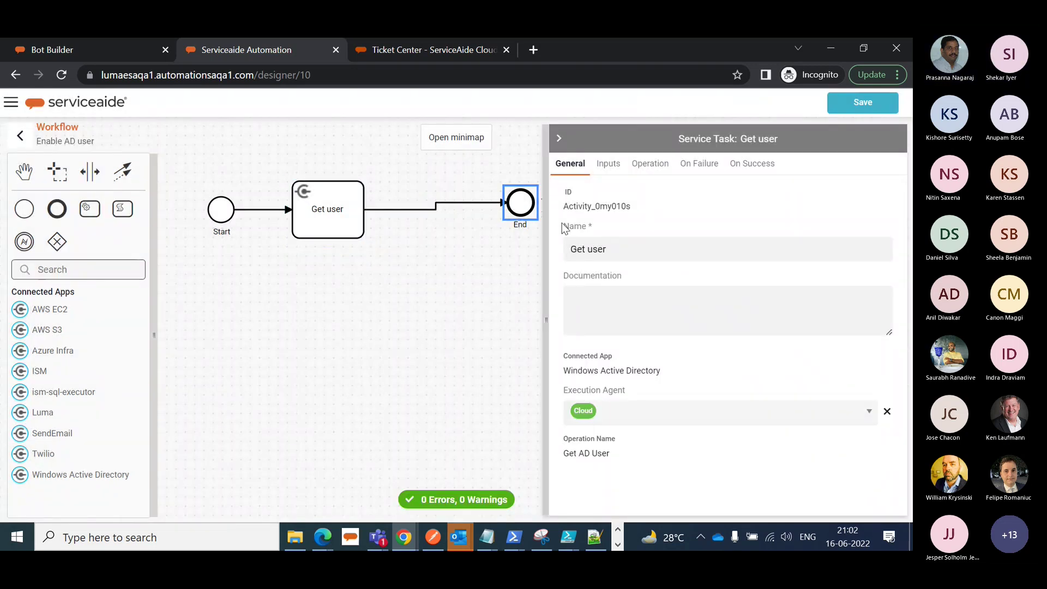
left_click(873, 107)
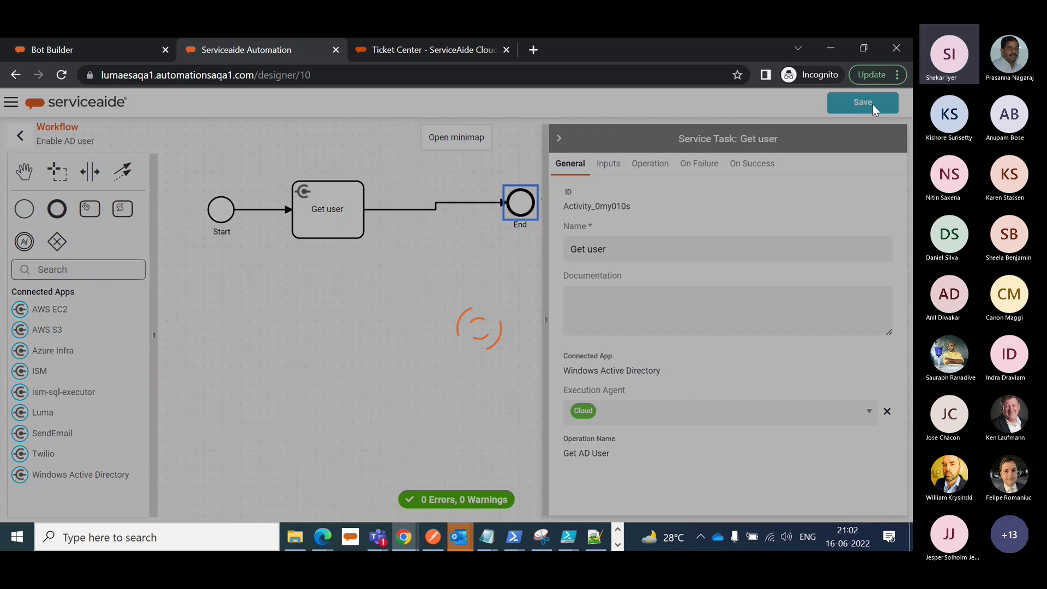
left_click(558, 137)
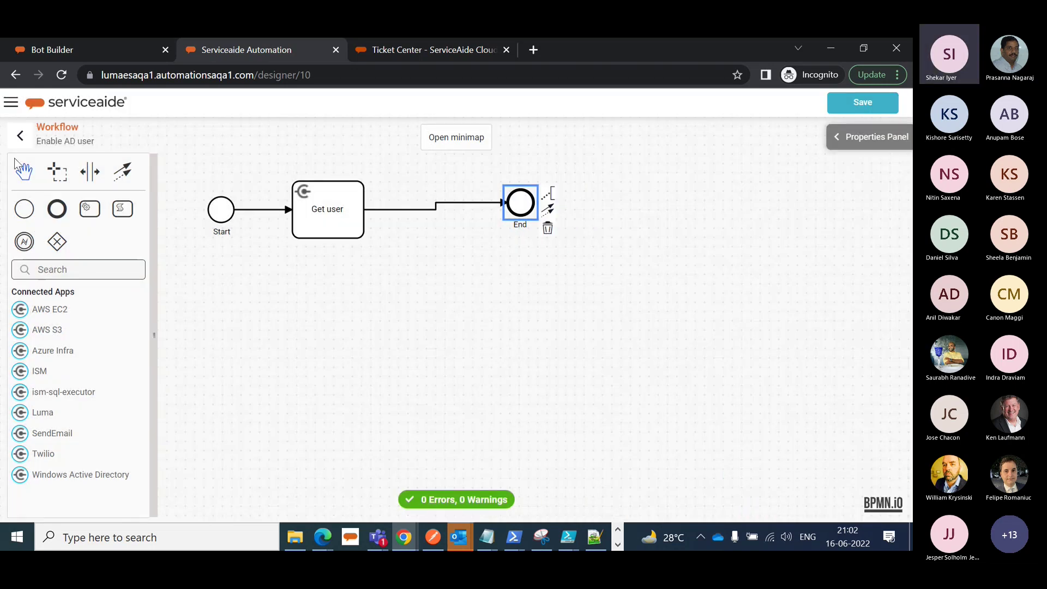
left_click(20, 135)
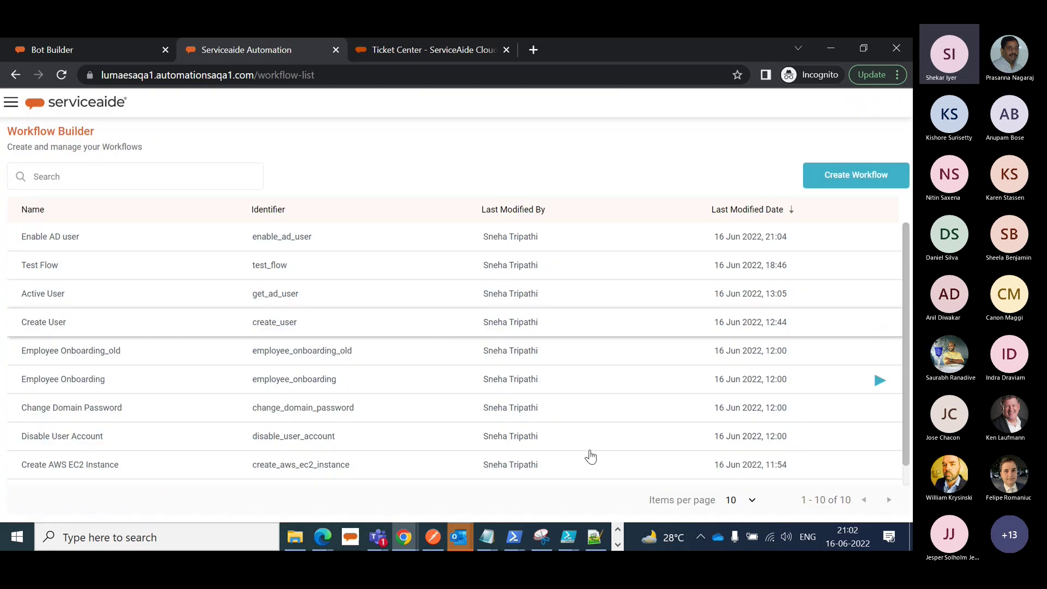
- Switch to Active Directory Users and Computers on the remote server, search the entire directory for "Bot", and check whether the found account is disabled
left_click(618, 545)
left_click(344, 530)
left_click_drag(467, 202, 402, 201)
type("Bot")
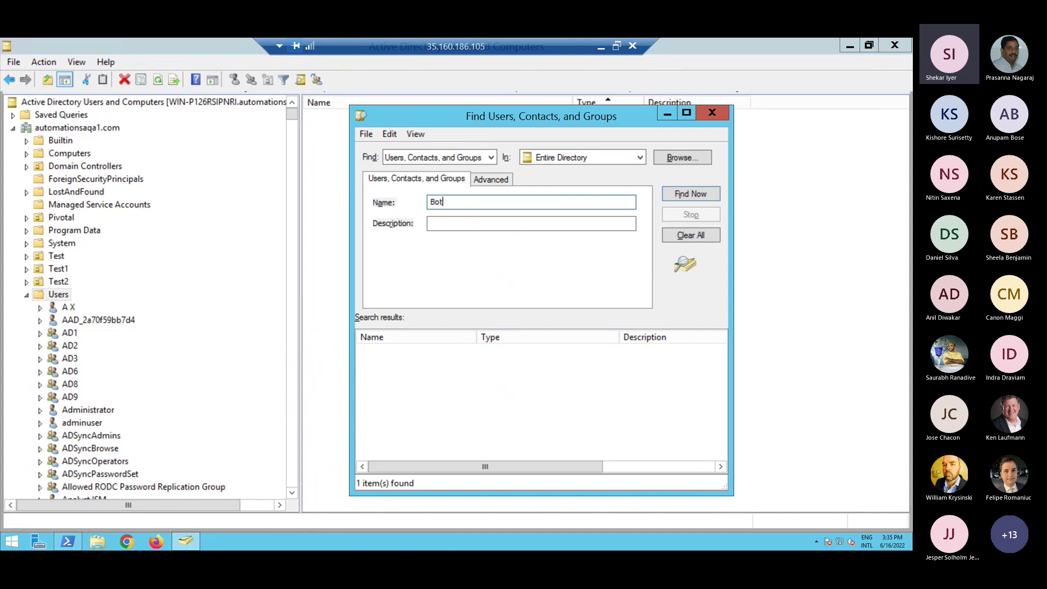
key("Return")
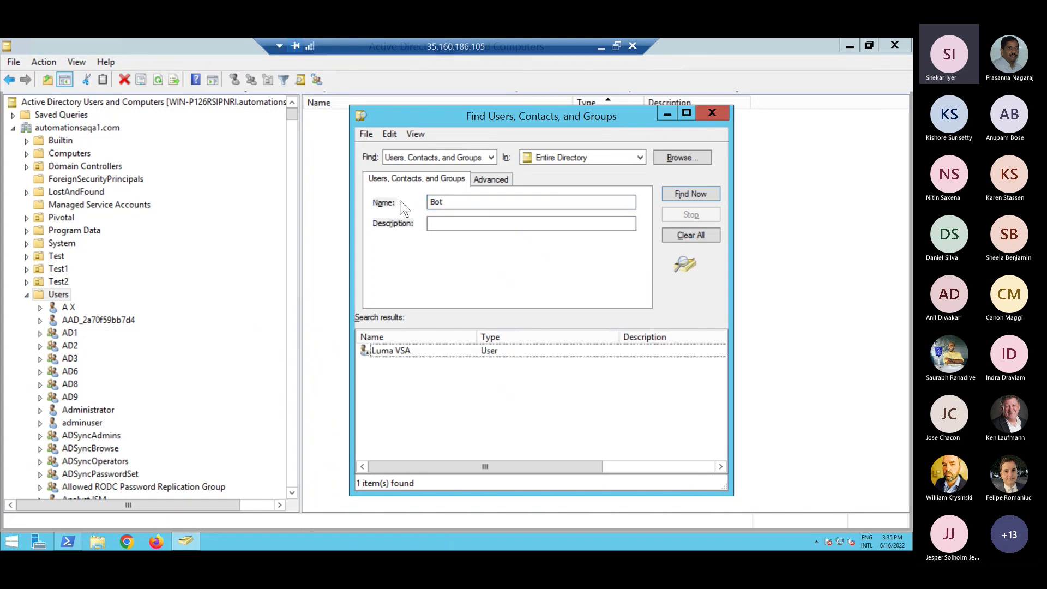
right_click(382, 352)
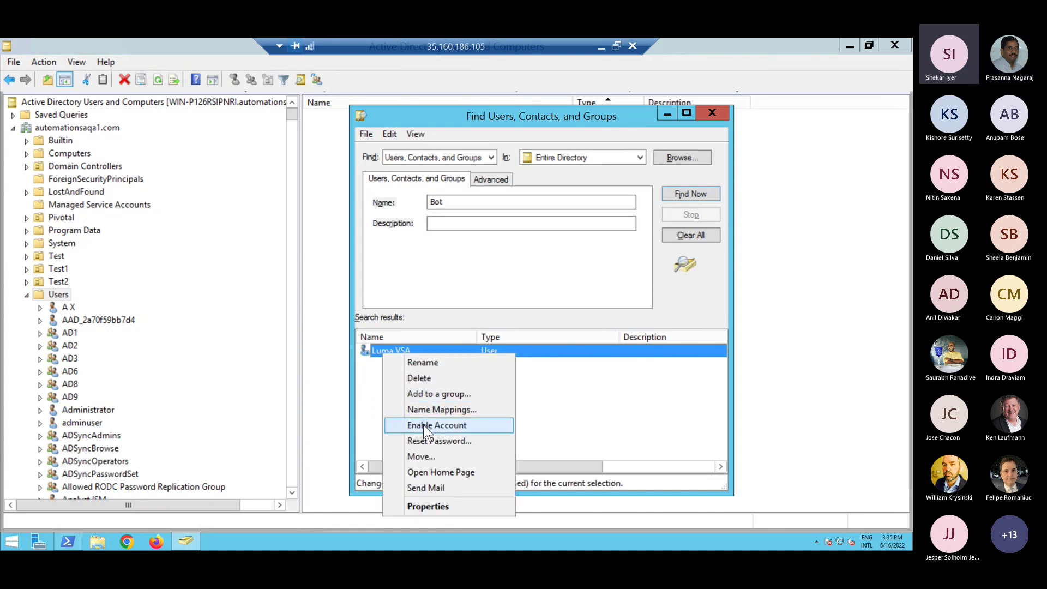
left_click(592, 397)
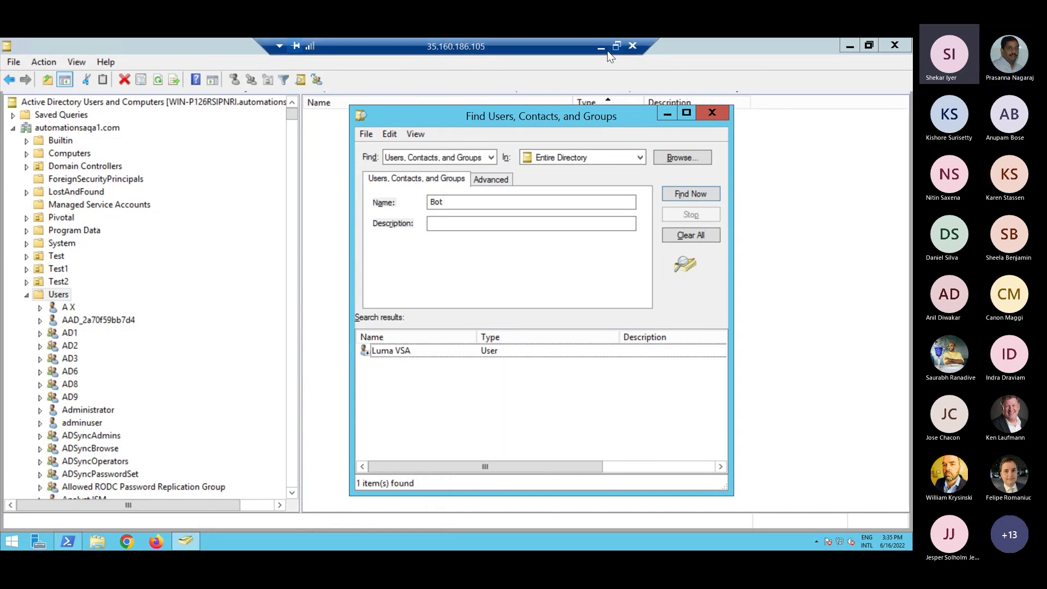
left_click(601, 47)
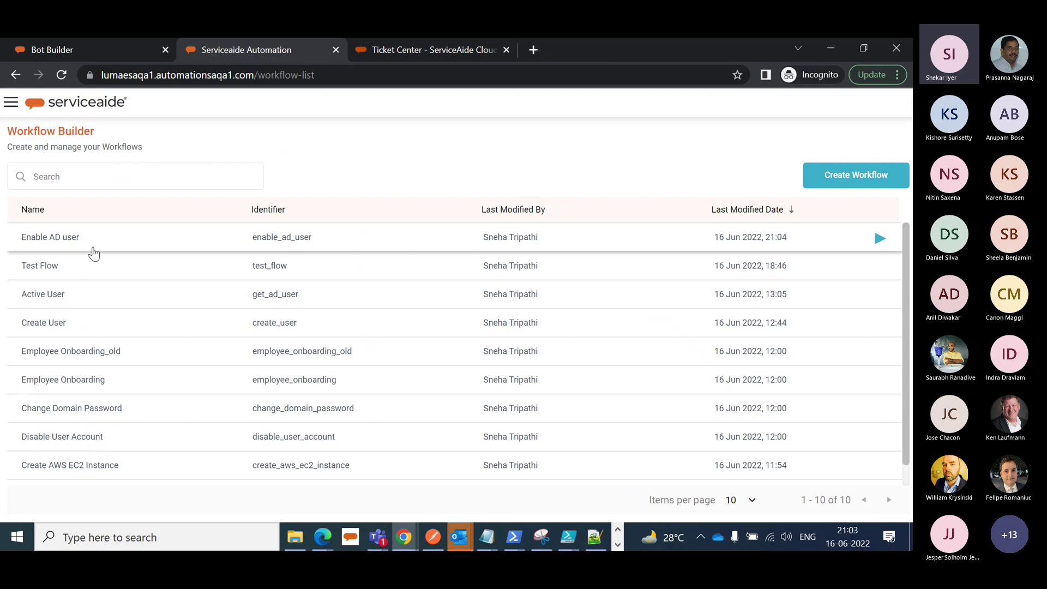
- Execute and view the Enable AD user workflow in Serviceaide Automation with the SAM account name Bot
left_click(874, 239)
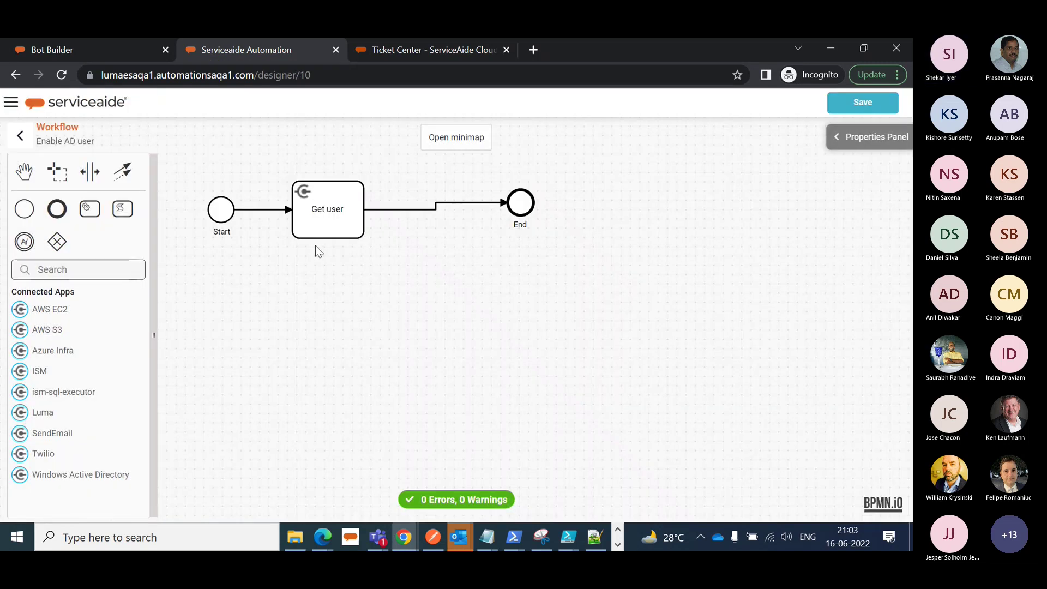
left_click(20, 136)
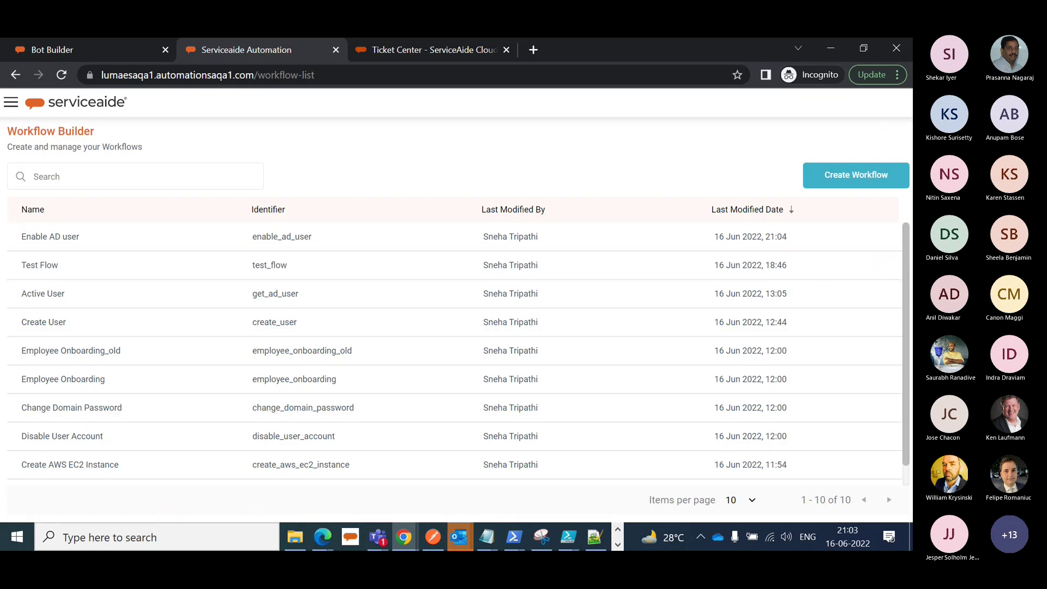
left_click(880, 238)
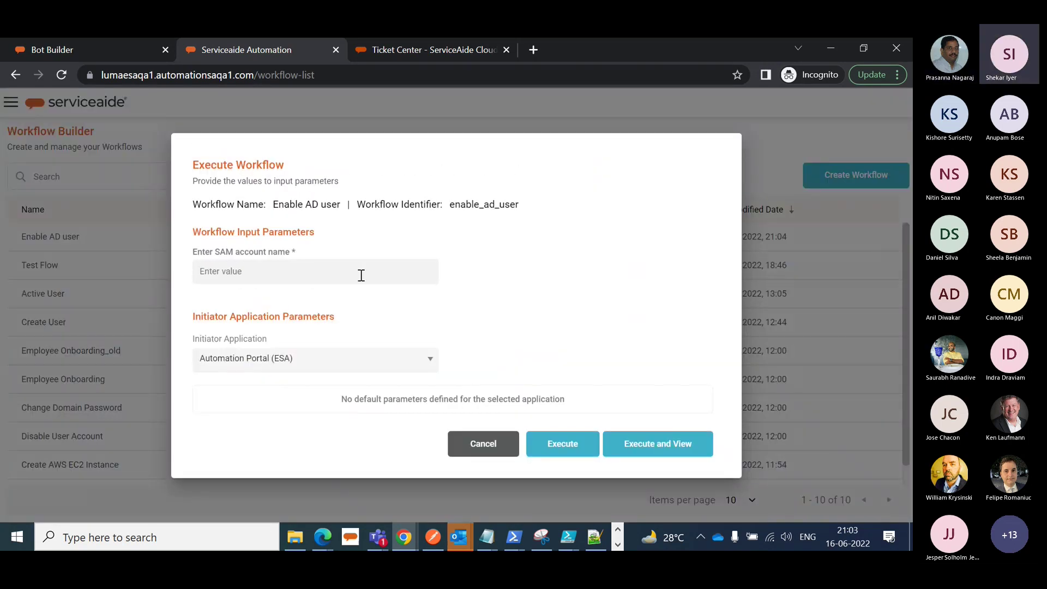
type("Bot")
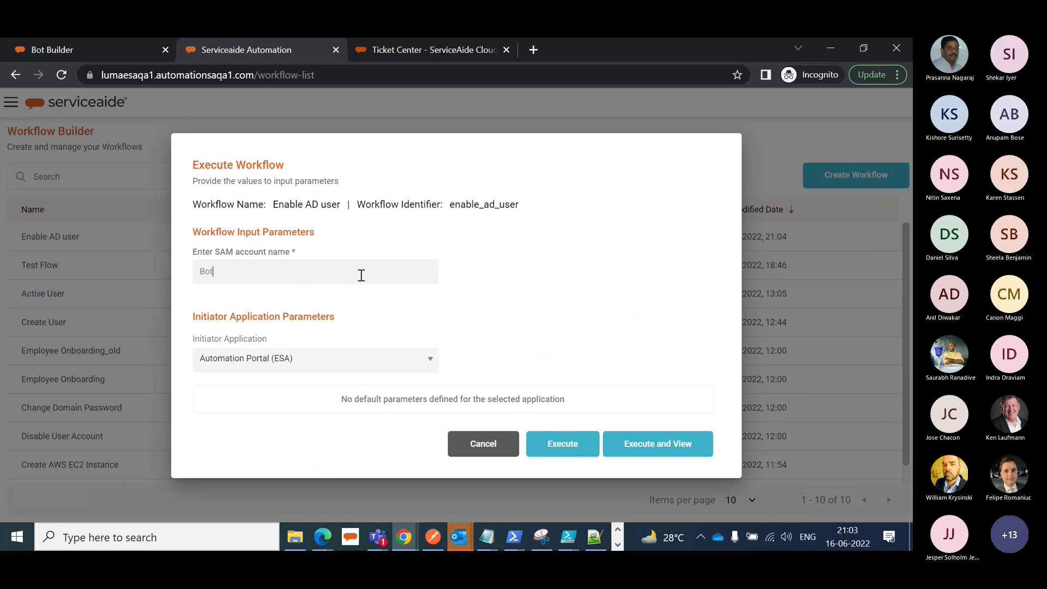
left_click(644, 446)
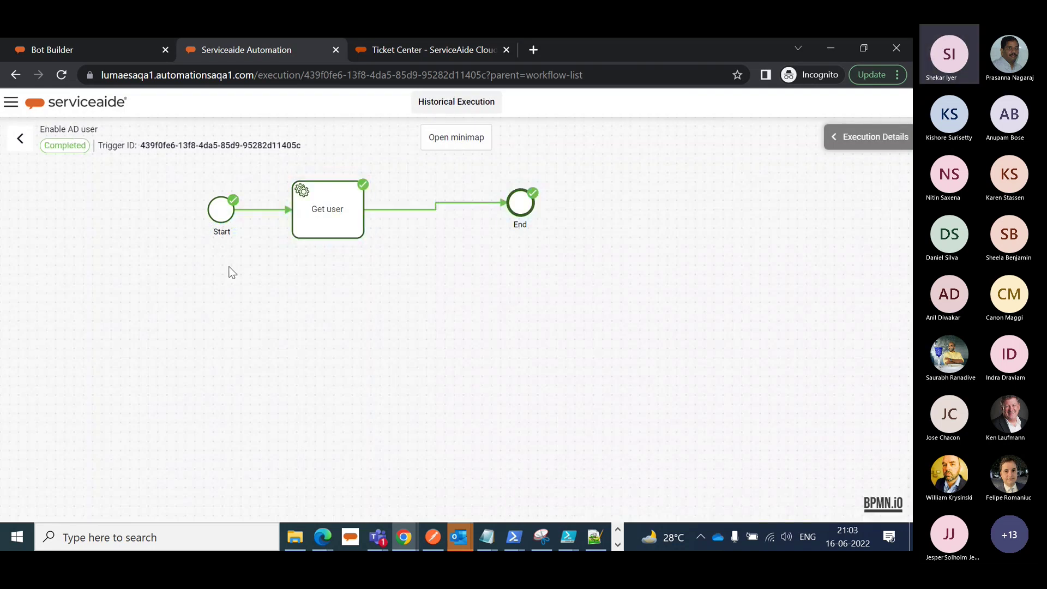
- Examine the executed Get user task's trace log, including its request payload and response body
left_click(344, 230)
left_click(329, 219)
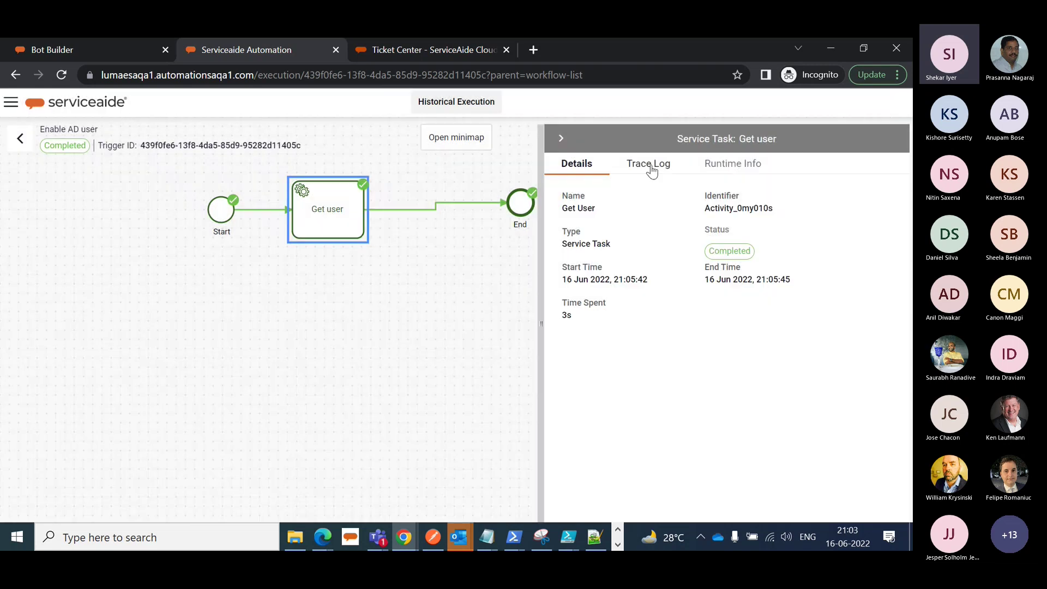
left_click(650, 166)
scroll(739, 307, "down", 4)
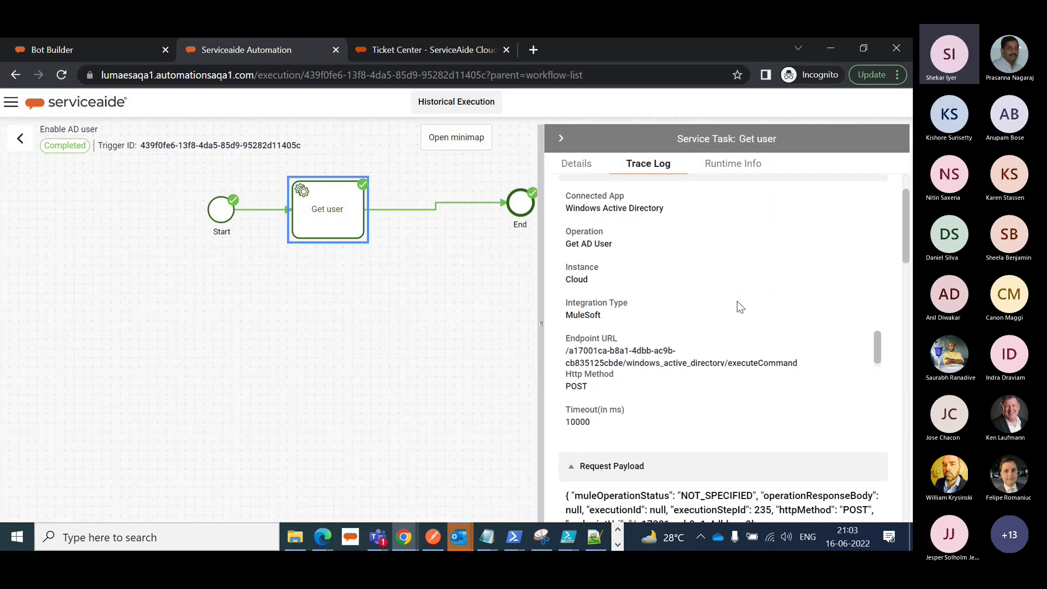
scroll(741, 307, "down", 5)
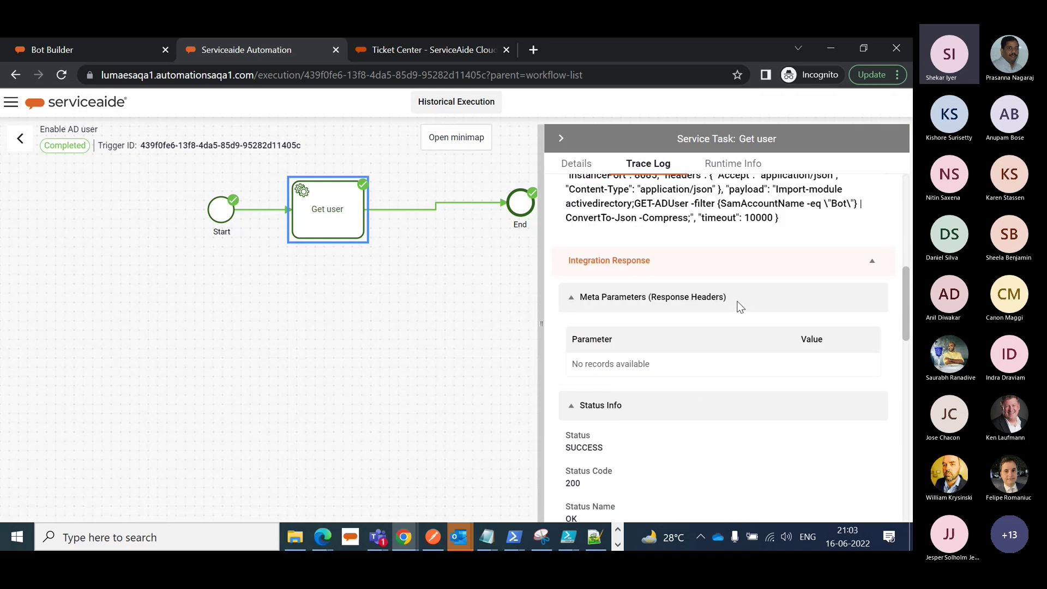
scroll(790, 358, "down", 7)
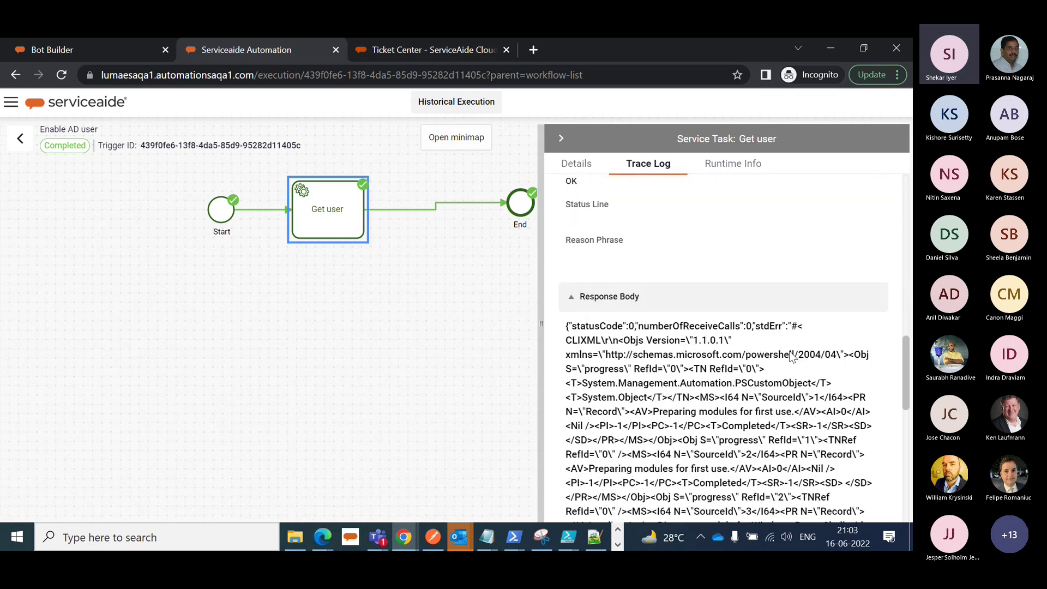
scroll(672, 326, "down", 4)
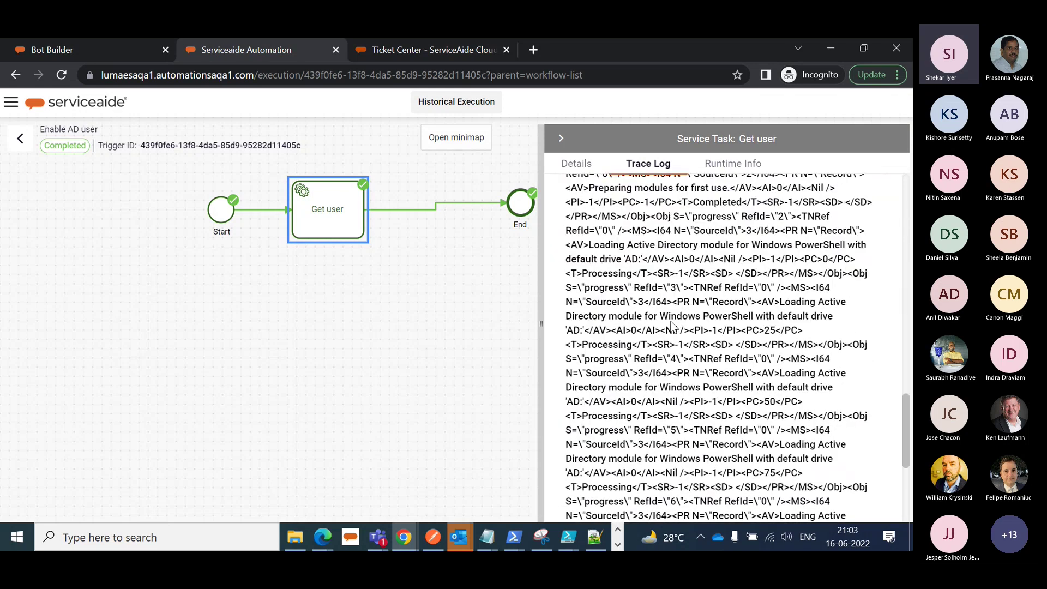
scroll(672, 325, "down", 4)
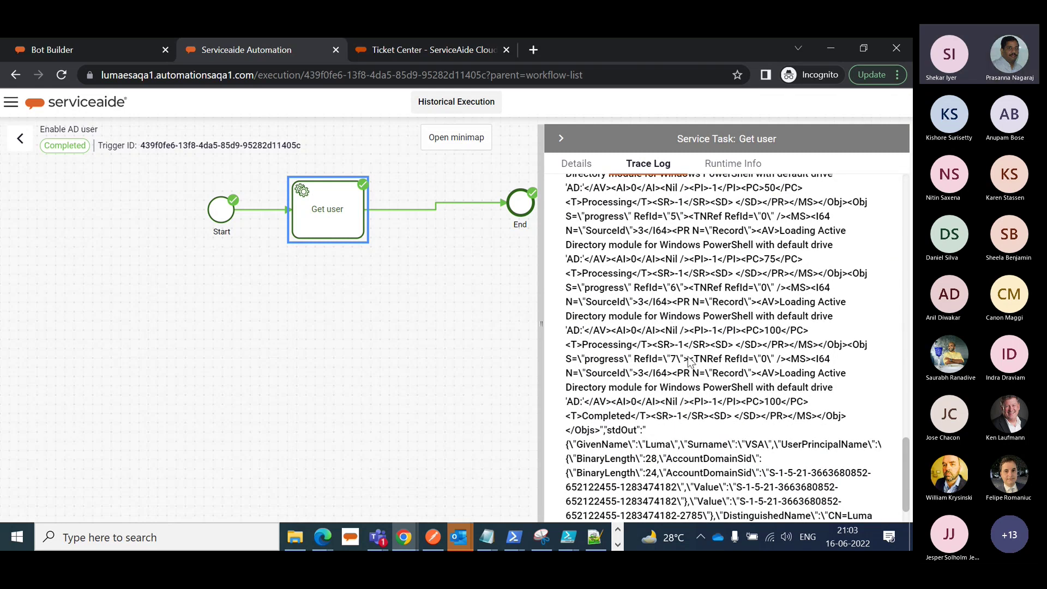
scroll(689, 361, "down", 1)
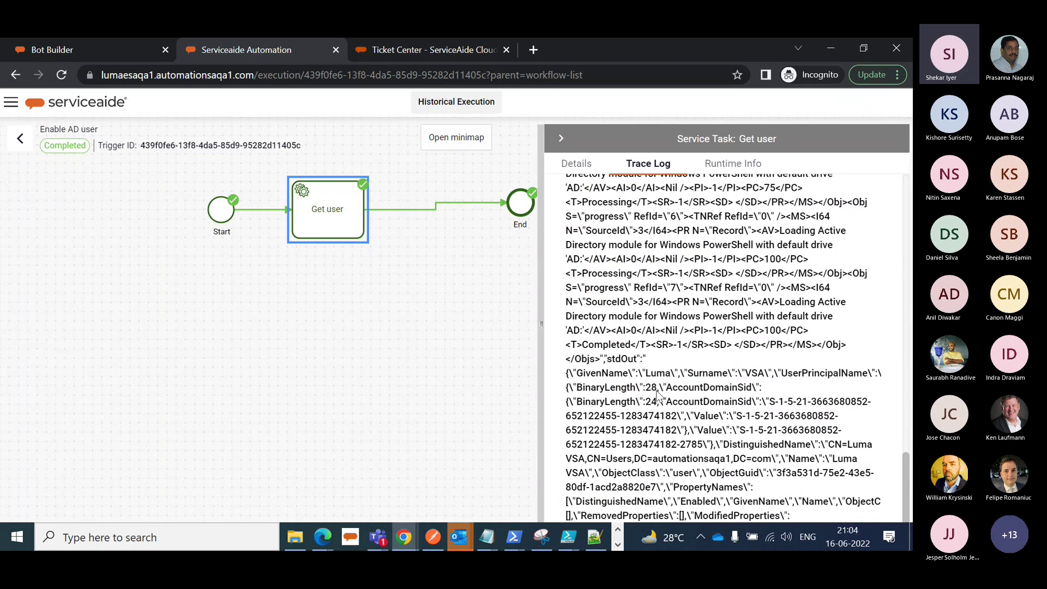
scroll(683, 377, "up", 8)
scroll(683, 377, "up", 10)
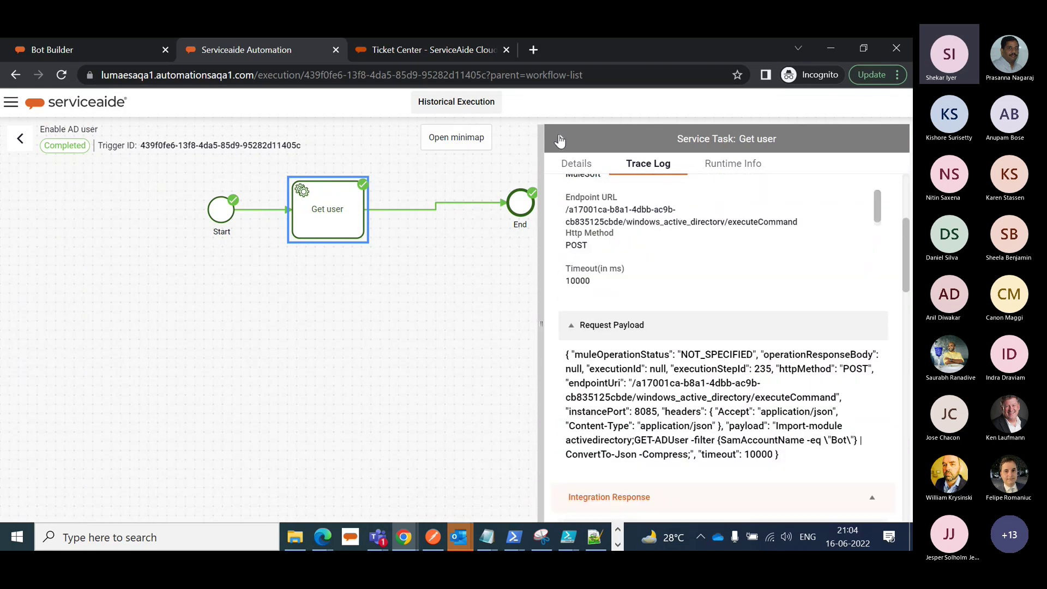
left_click(561, 138)
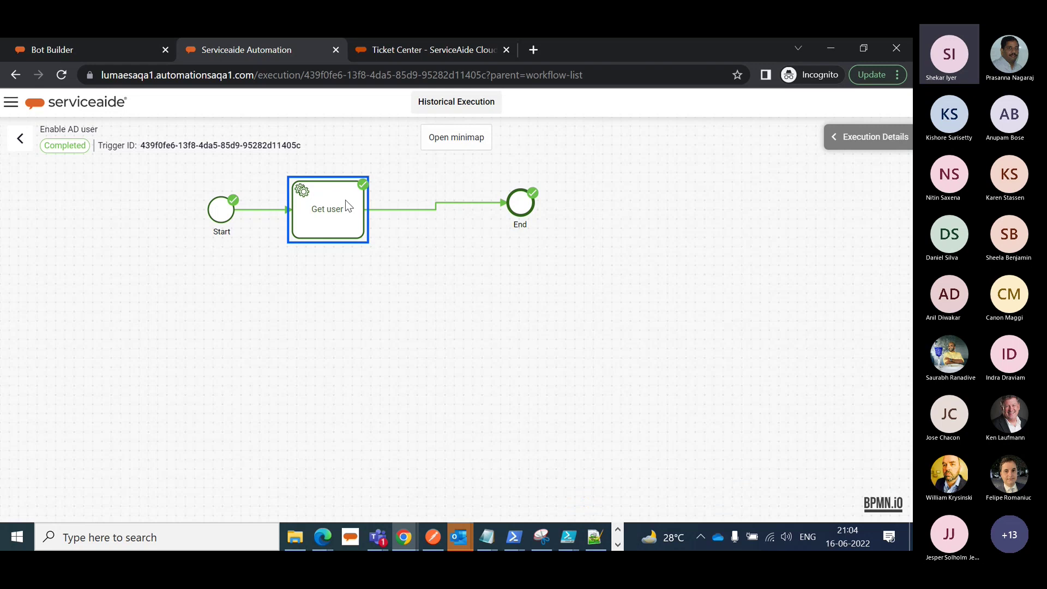
- Reopen the Enable AD user workflow in the designer and insert an exclusive gateway between the Get user task and the End event
left_click(22, 138)
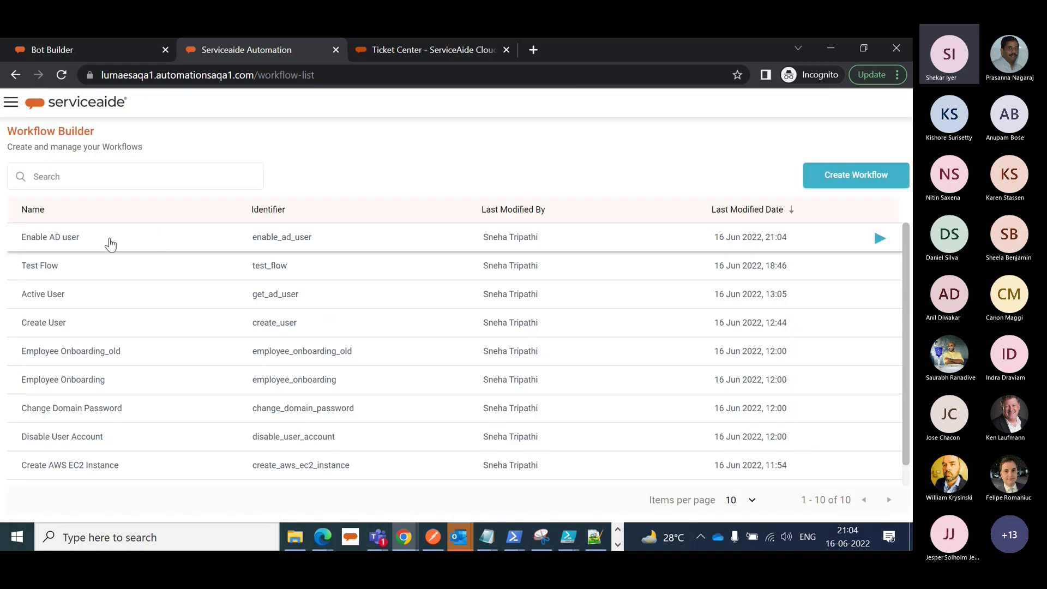
left_click(105, 238)
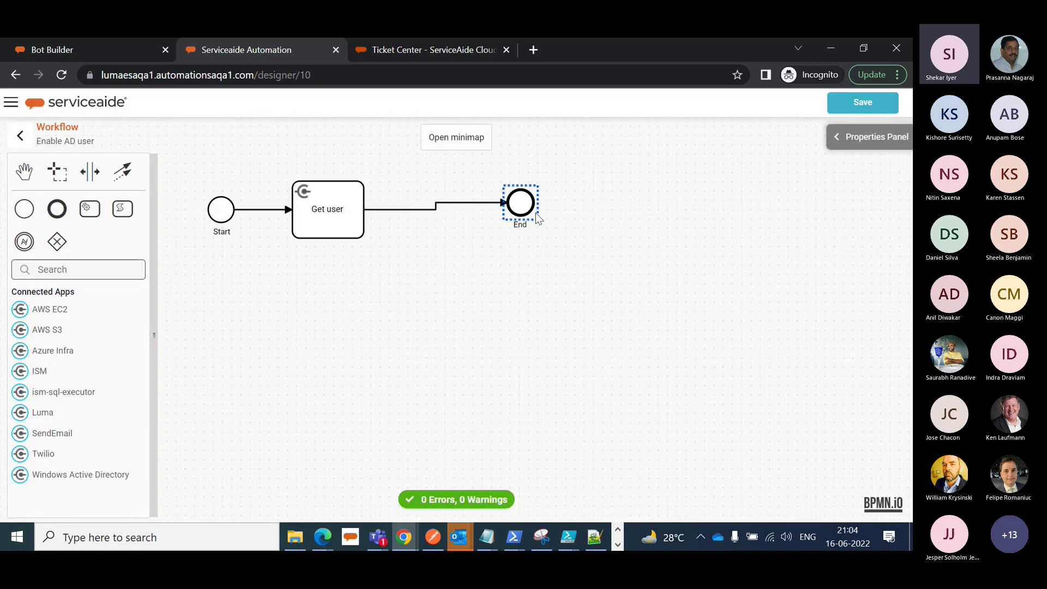
left_click_drag(535, 213, 574, 210)
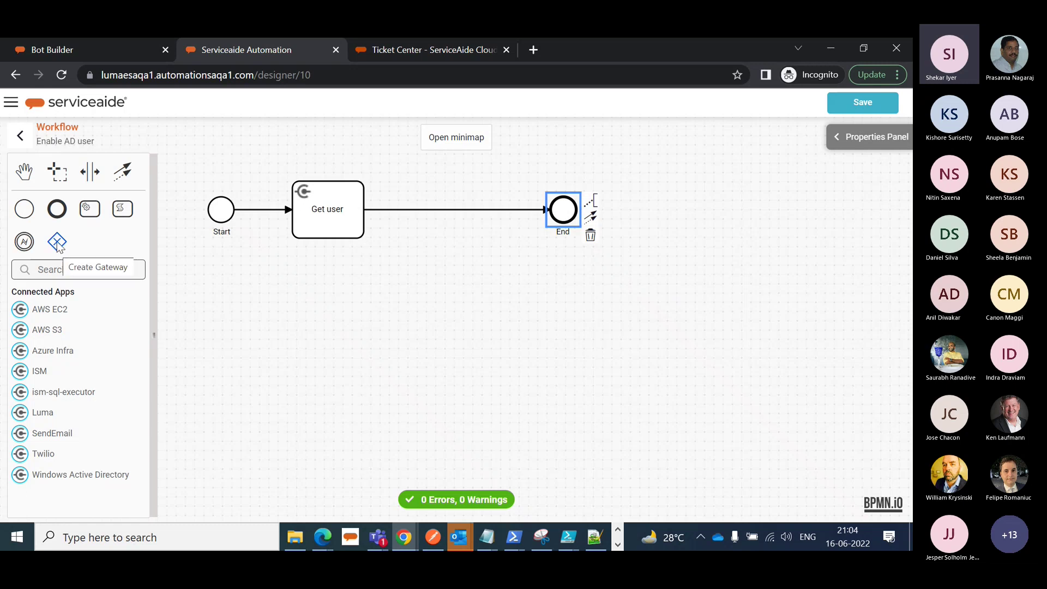
left_click_drag(59, 245, 421, 210)
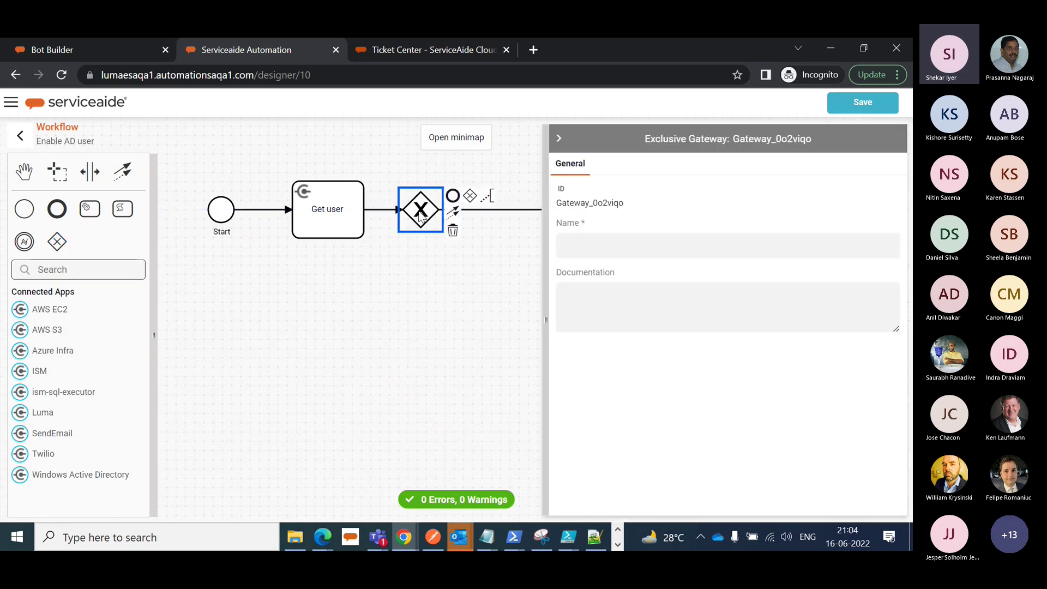
- Name the gateway "Check if enable and disable", adjust its label position, and collapse the properties
left_click(583, 240)
left_click(583, 240)
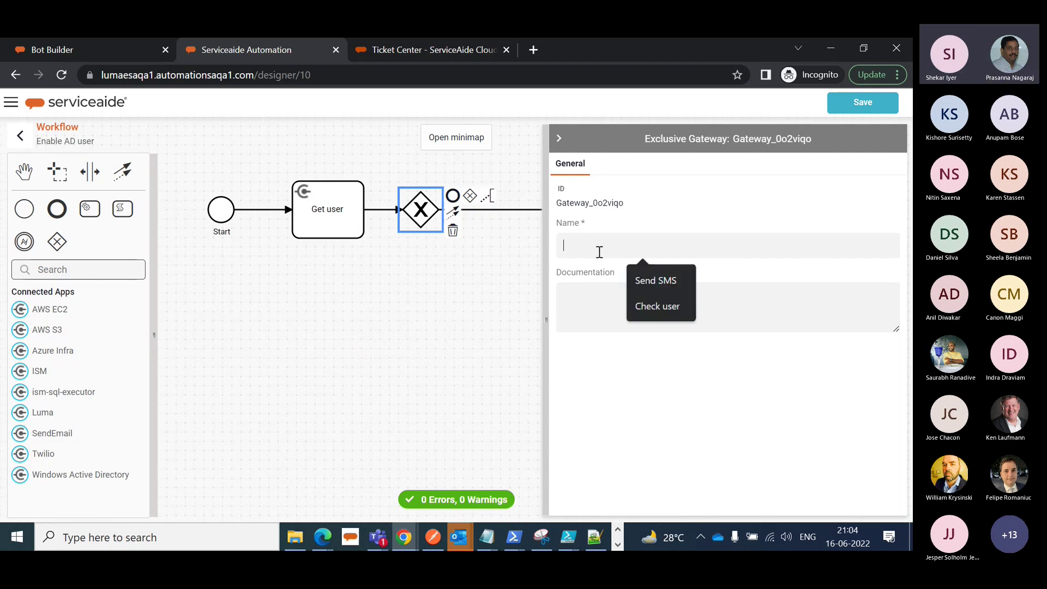
type("Check")
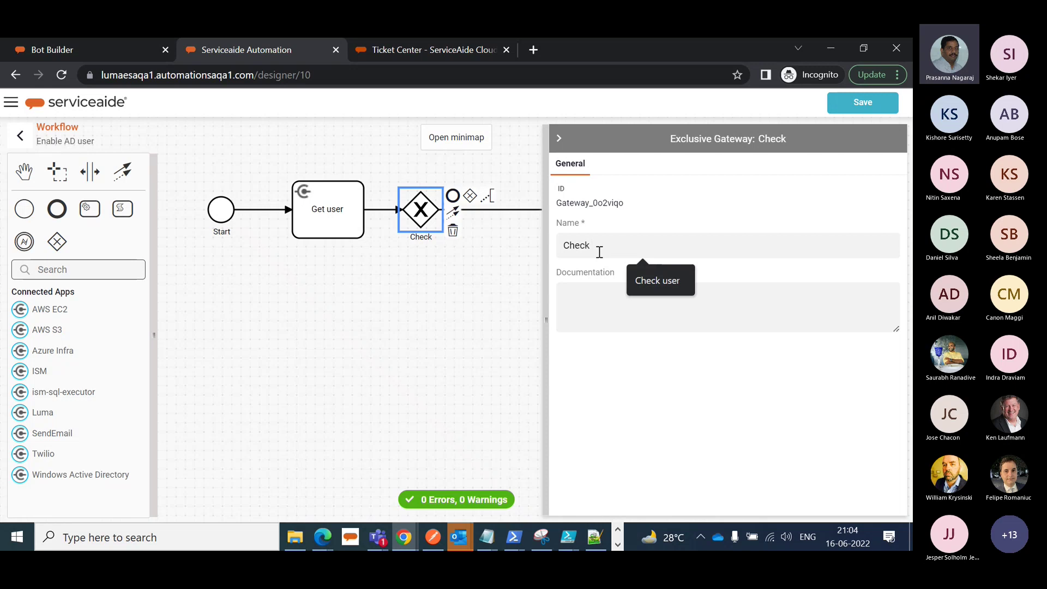
type(" if enable and disable")
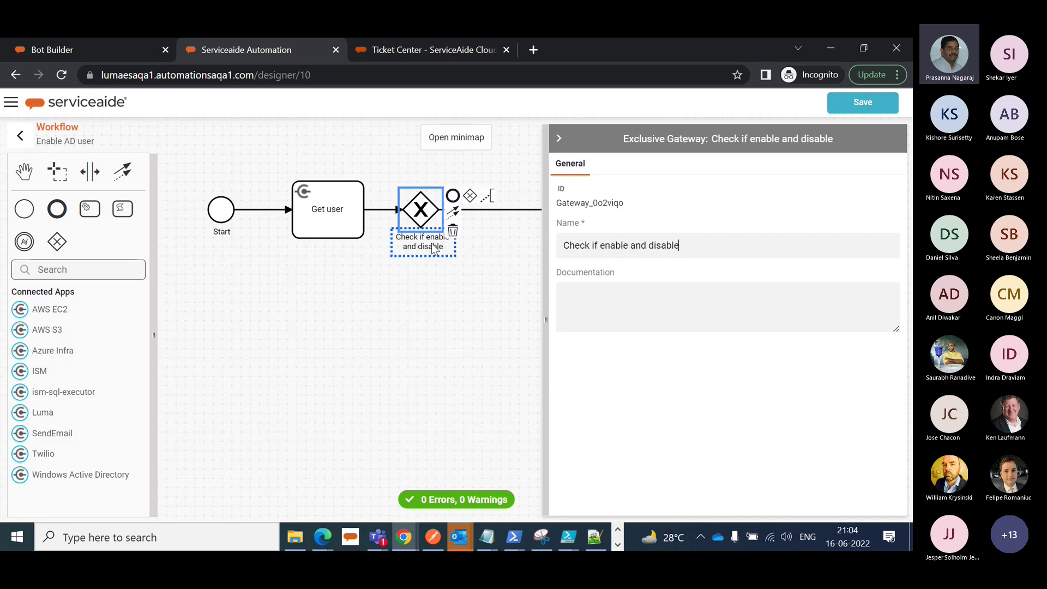
left_click_drag(431, 246, 427, 248)
left_click(559, 138)
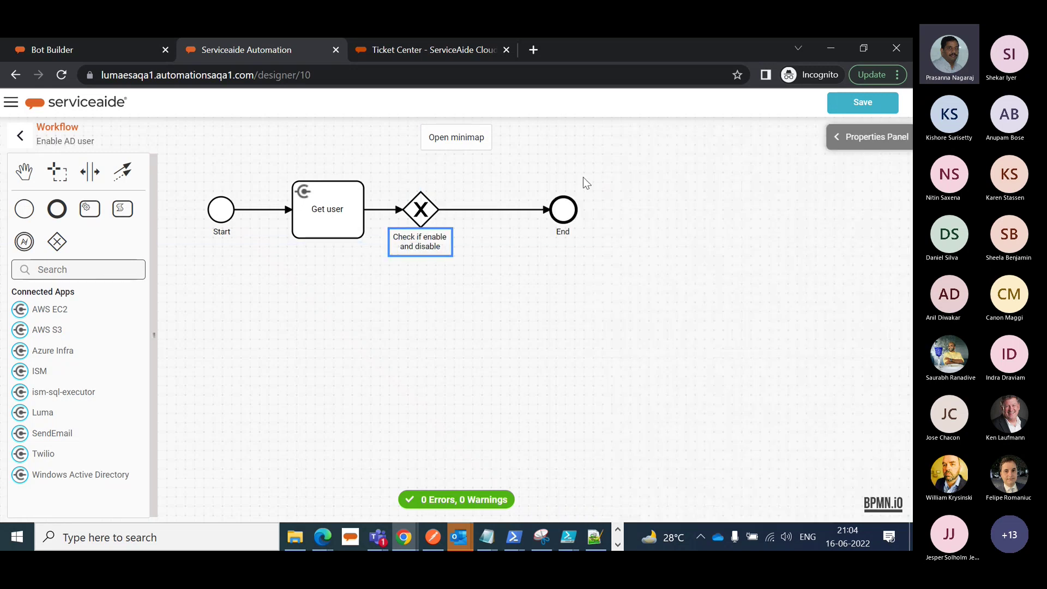
- Move the End event farther from the gateway and insert a Windows Active Directory task named "Enable account" between them
left_click_drag(580, 217, 665, 214)
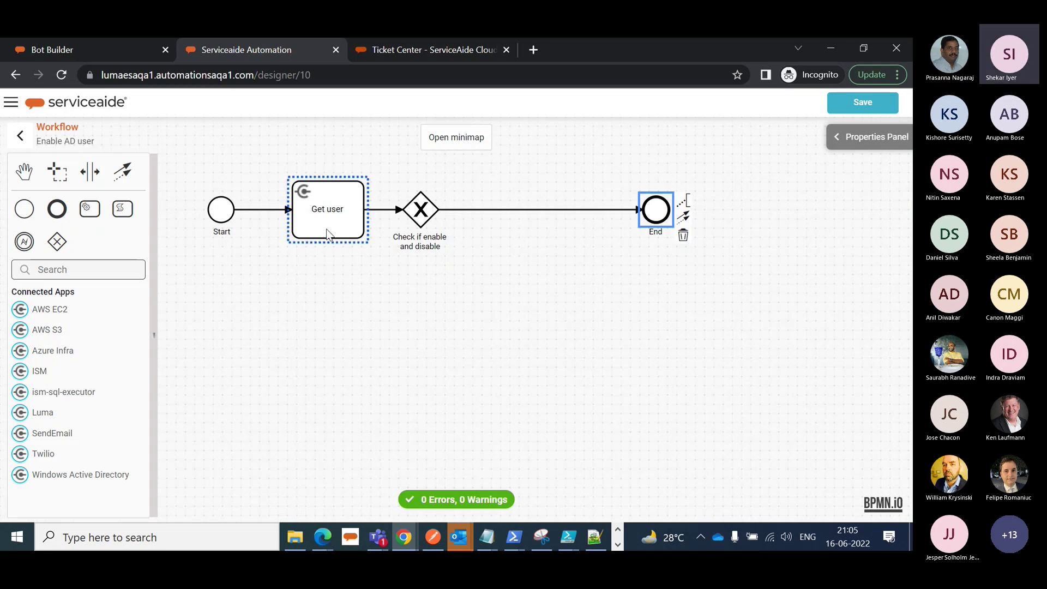
left_click_drag(77, 477, 533, 214)
left_click(588, 251)
type("Enable")
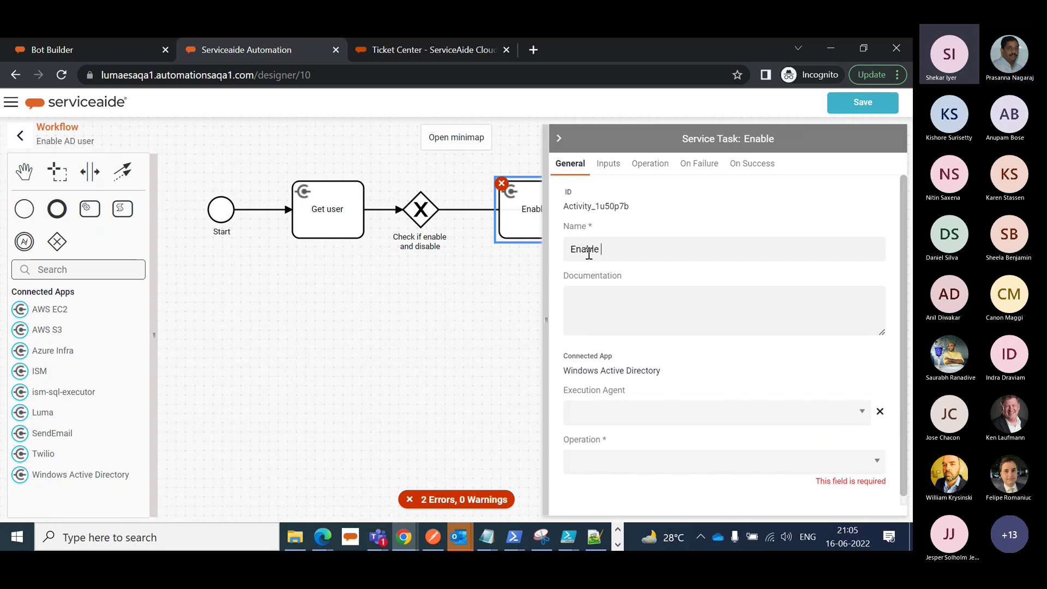
type(" account")
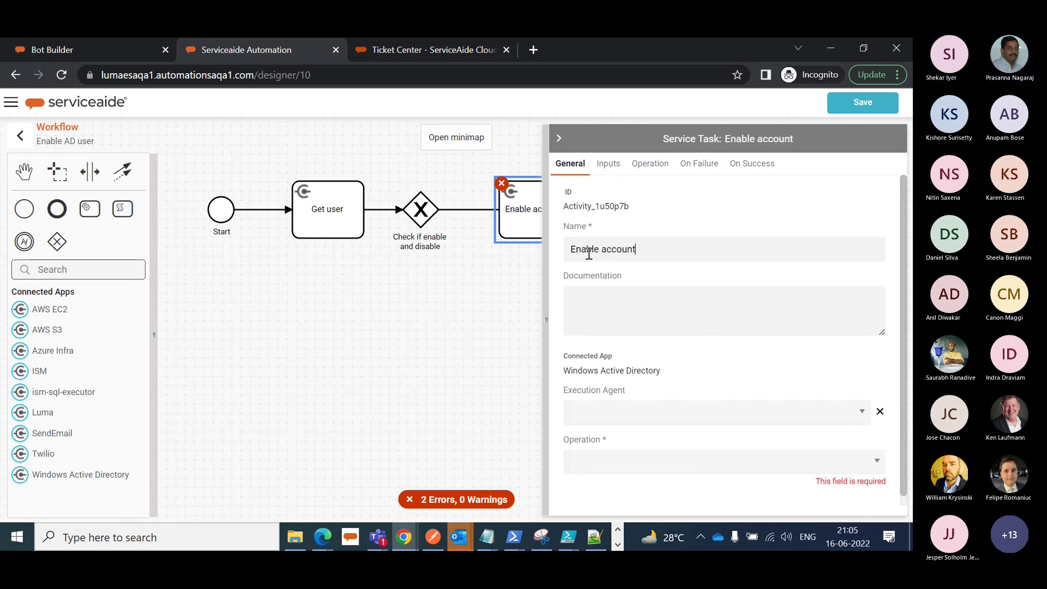
- Set the Enable account task's execution agent to Cloud and its operation to Enable User Account
left_click(831, 413)
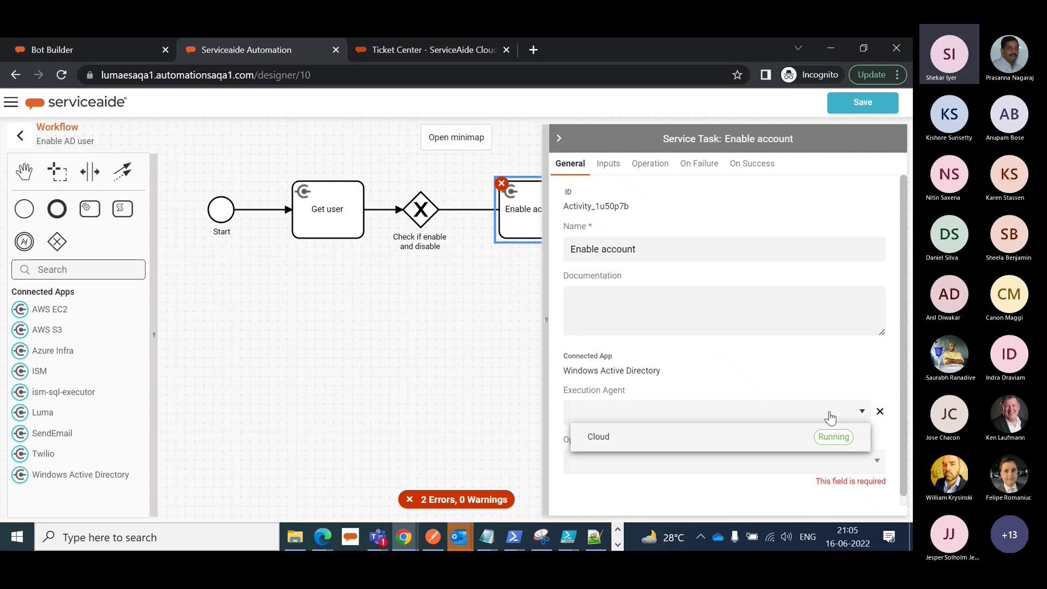
left_click(731, 448)
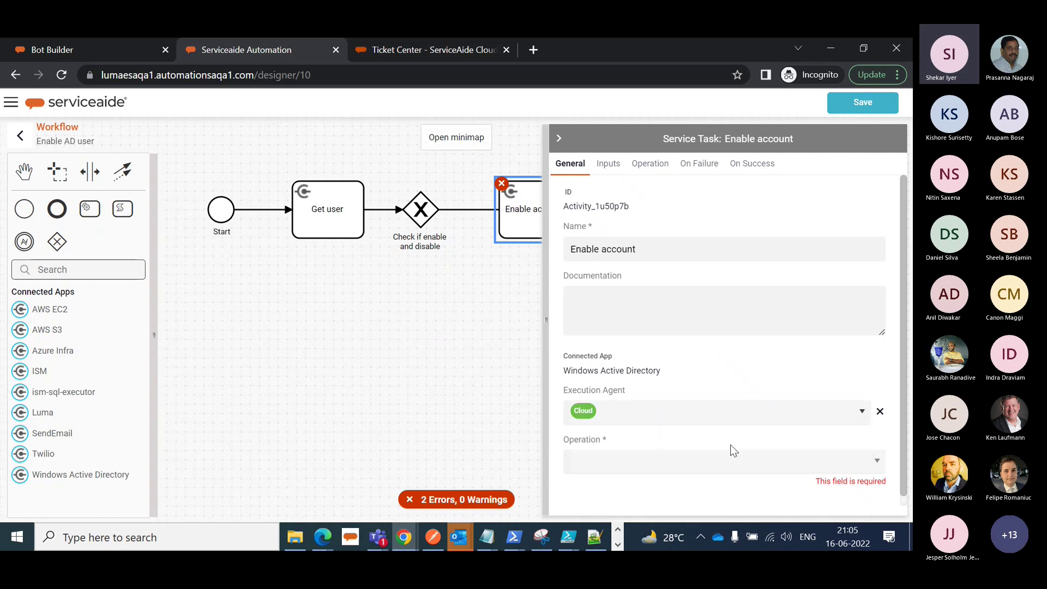
left_click(813, 462)
left_click(881, 376)
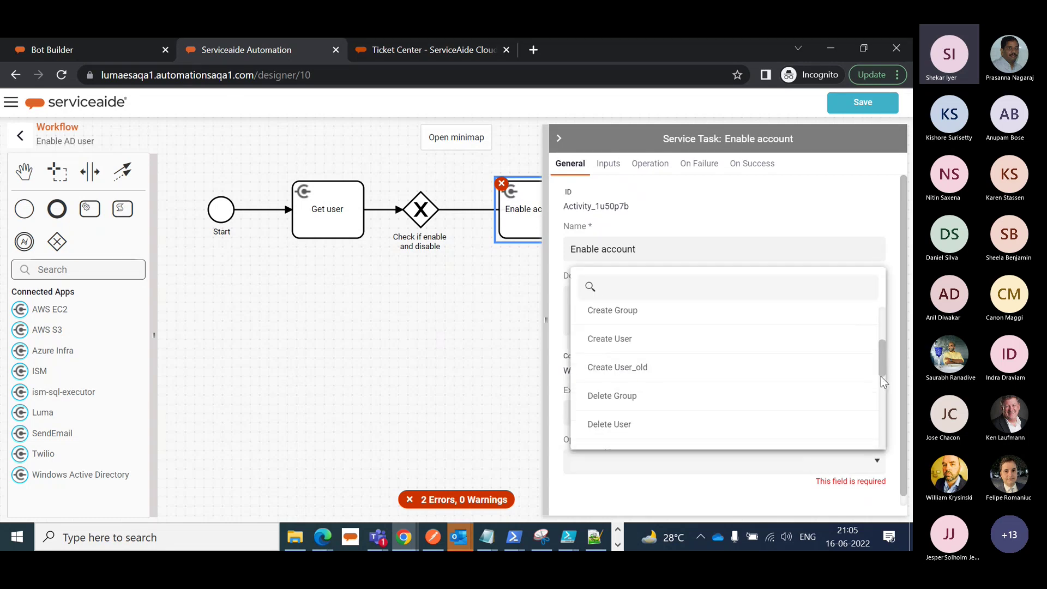
left_click(881, 377)
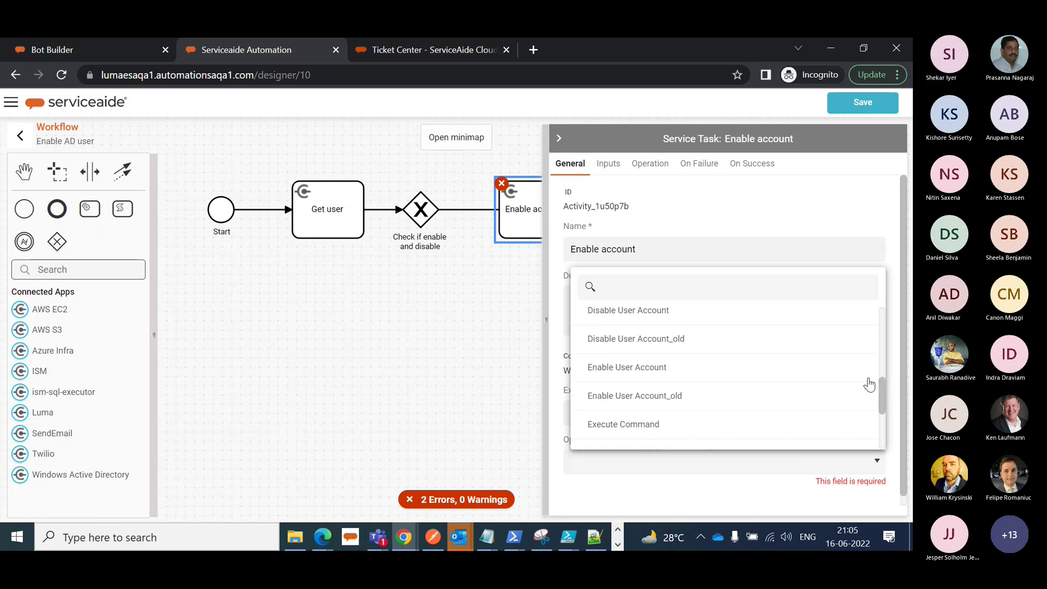
left_click(659, 375)
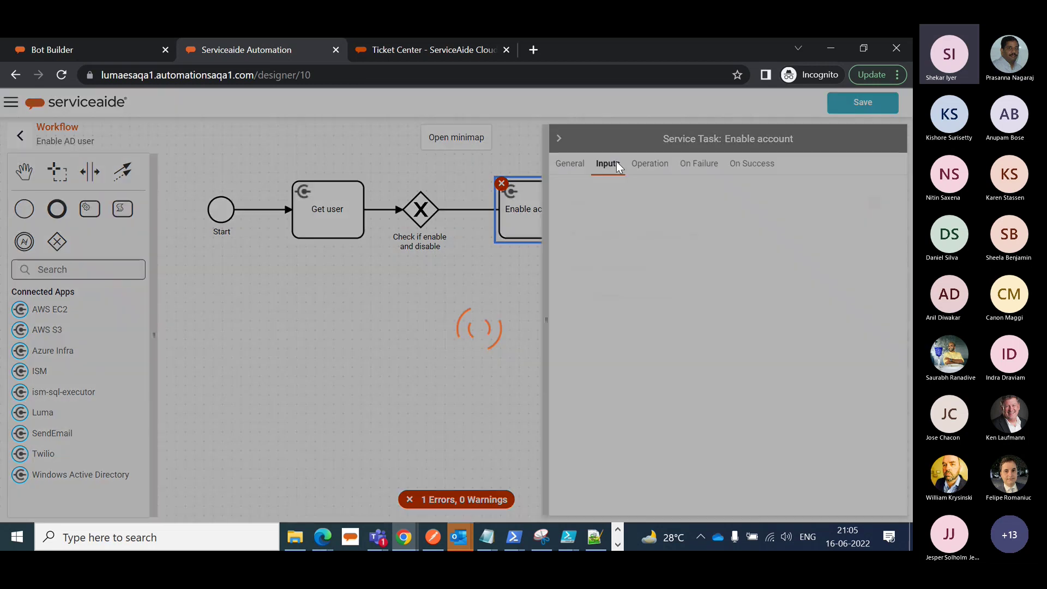
- Examine the Enable account task's operation request payload and the settings of its sam_account_name input parameter
left_click(617, 163)
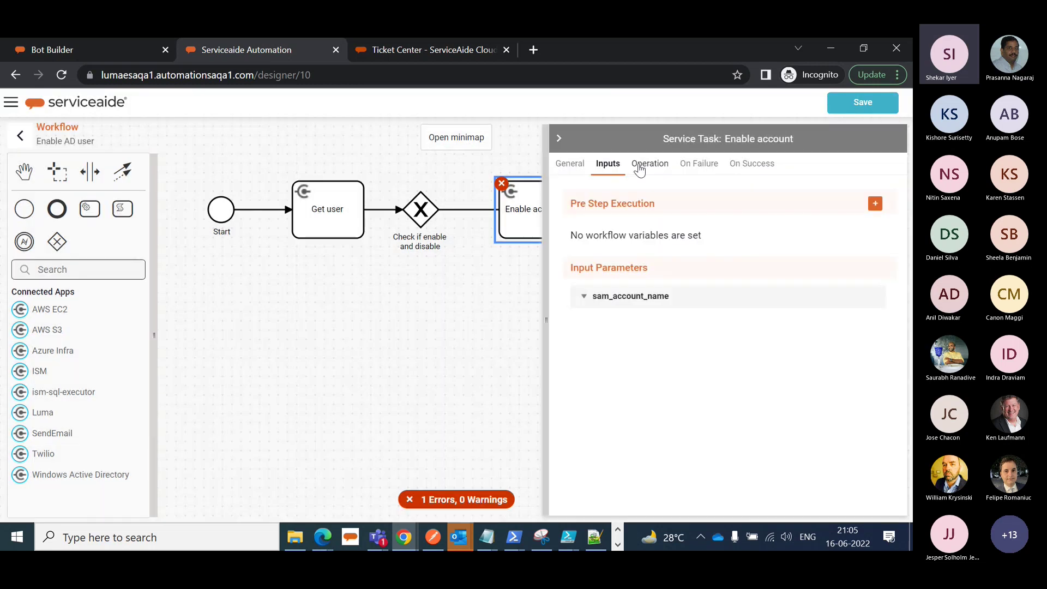
left_click(648, 164)
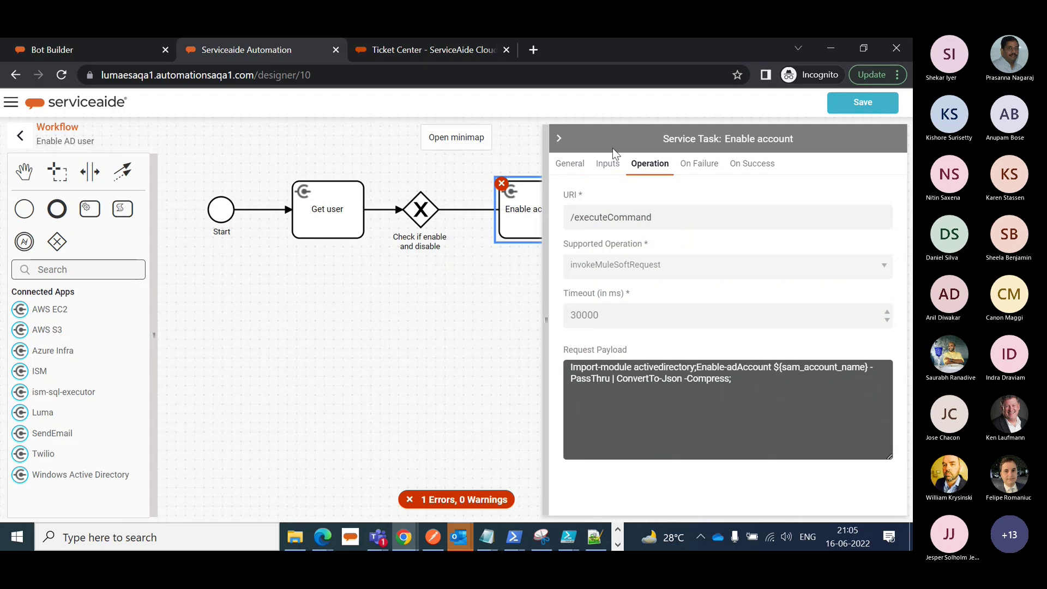
left_click(608, 164)
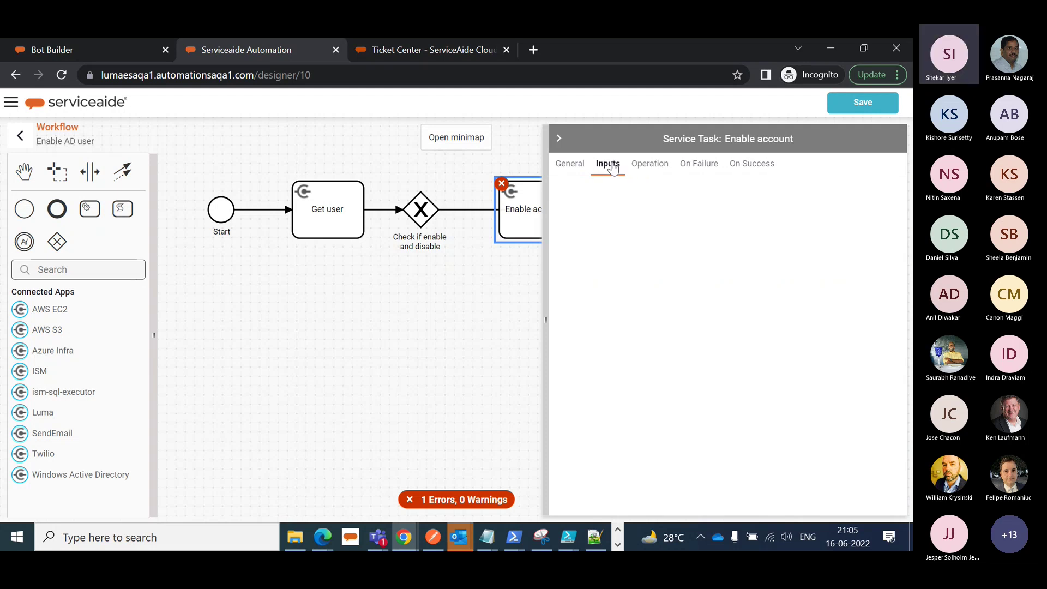
left_click(560, 139)
mouse_move(500, 187)
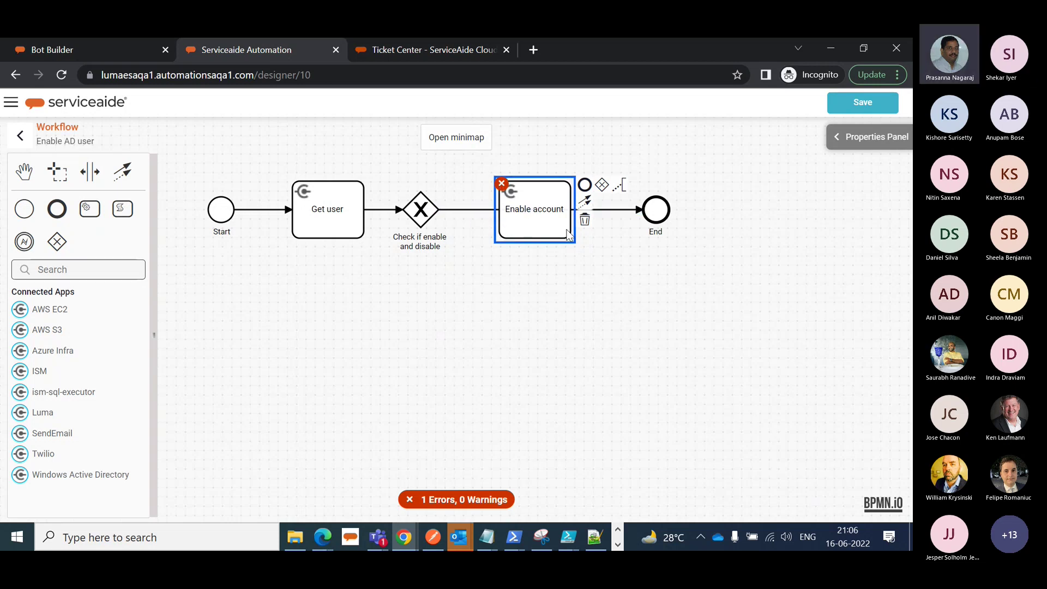
double_click(547, 218)
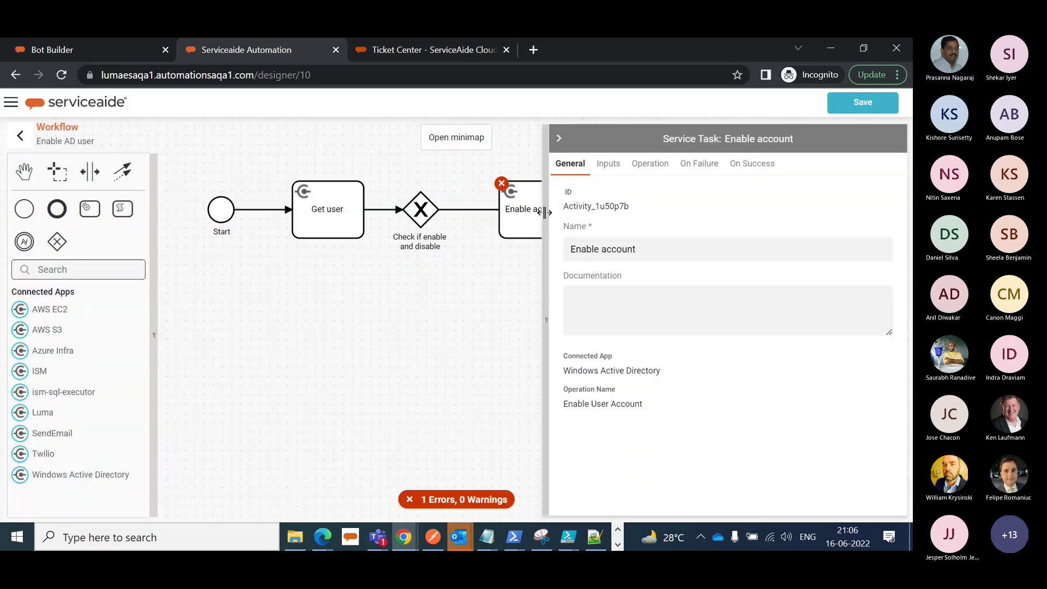
left_click(610, 165)
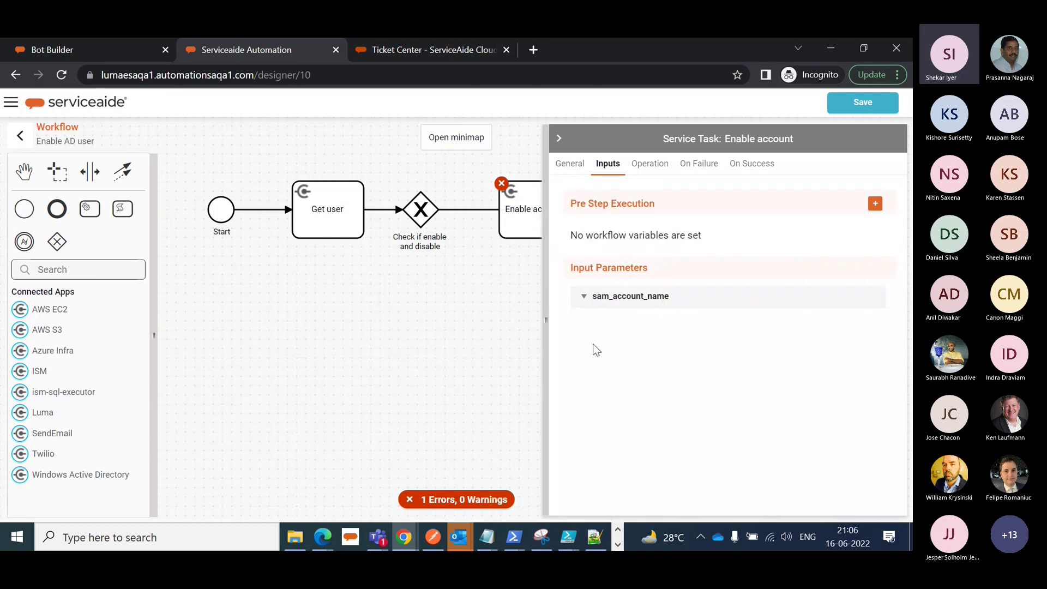
left_click(599, 302)
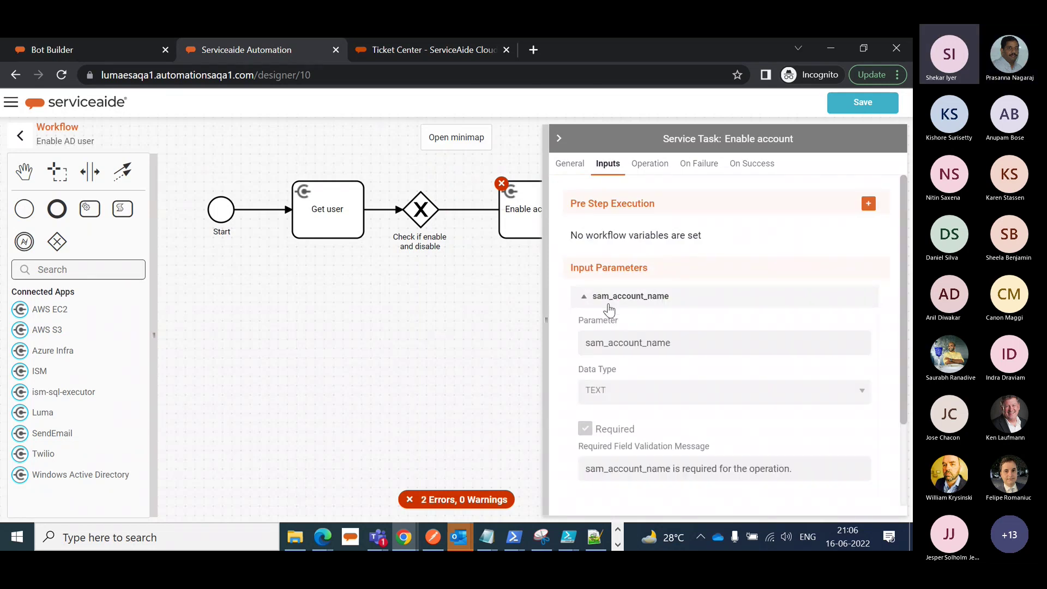
scroll(753, 341, "down", 2)
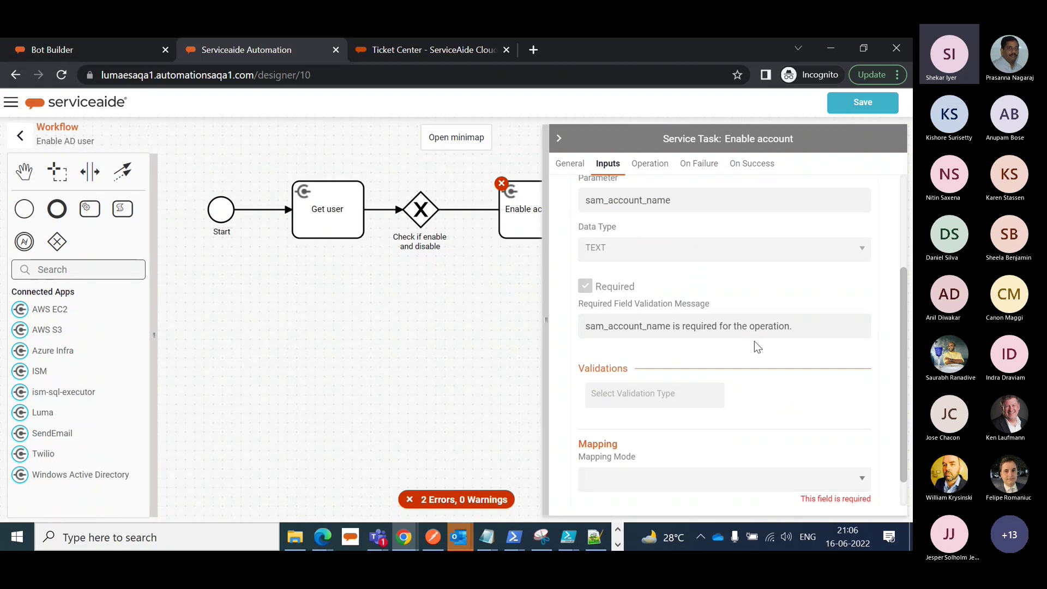
scroll(754, 341, "up", 1)
scroll(755, 381, "down", 2)
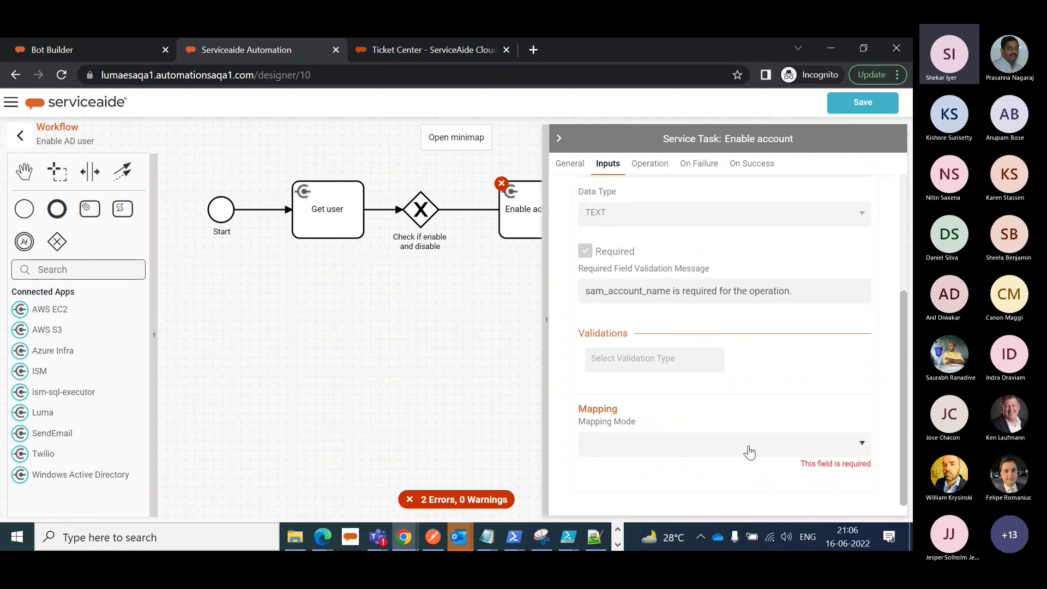
- Look through the response output parameters that the Get user task provides on success
left_click(326, 218)
left_click(751, 165)
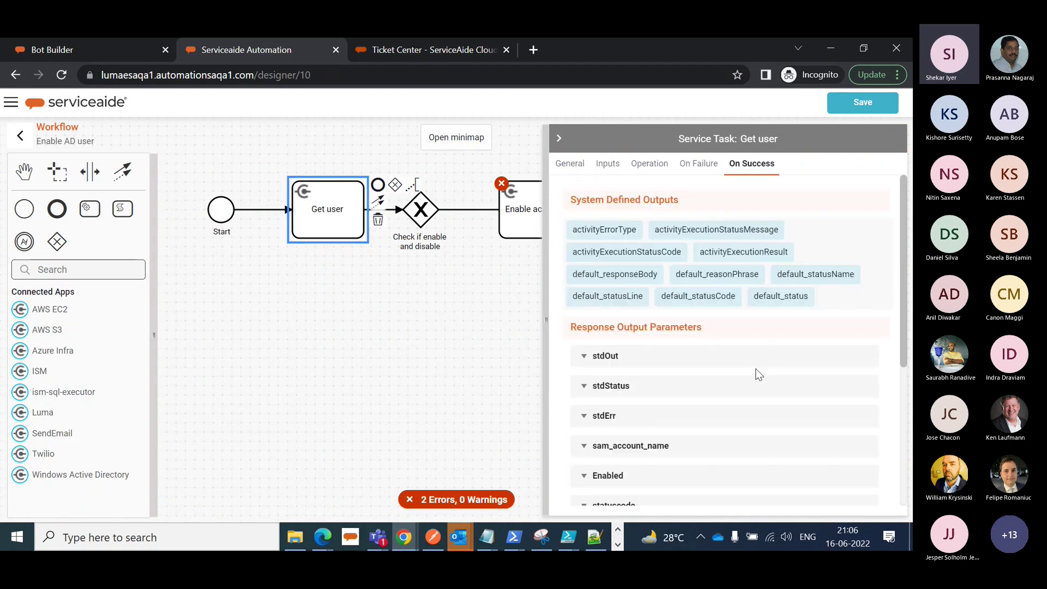
scroll(652, 341, "down", 3)
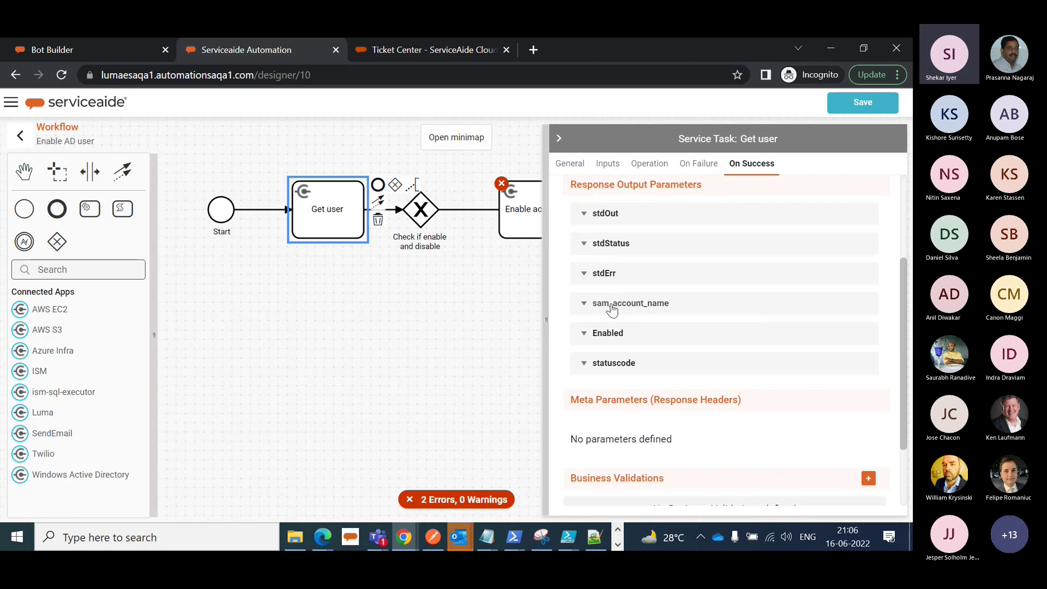
- Set the mapping mode of the Enable account task's sam_account_name input parameter to Direct Mapping
left_click(532, 215)
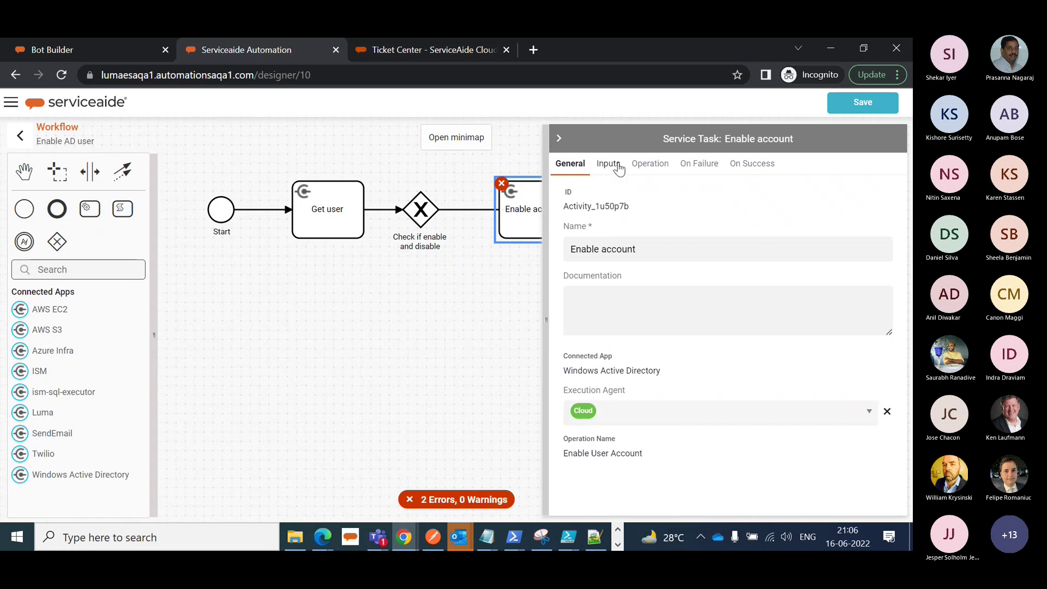
left_click(607, 164)
left_click(649, 299)
scroll(794, 333, "down", 3)
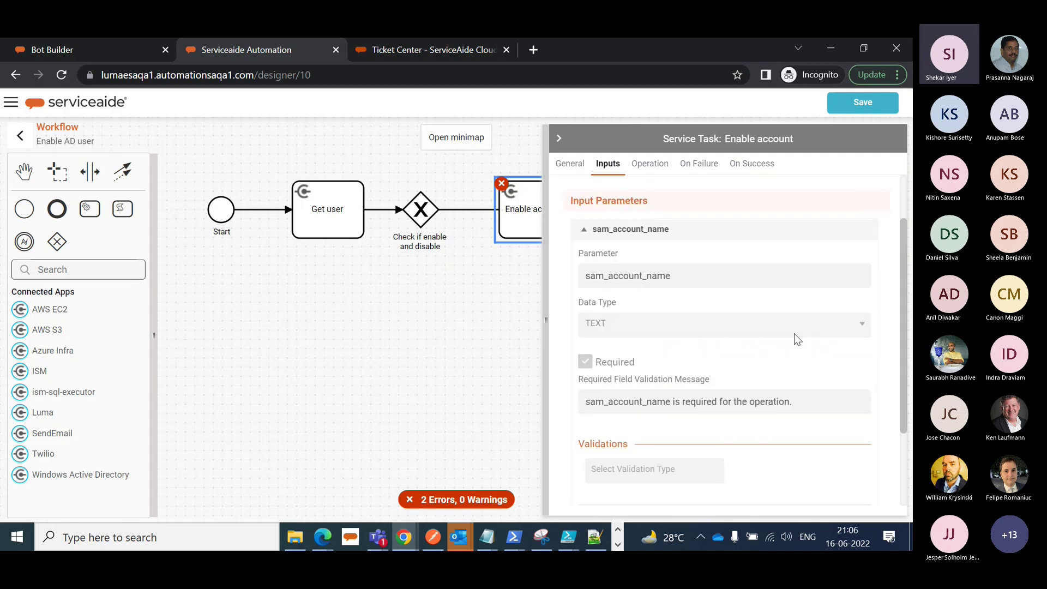
scroll(814, 372, "down", 1)
left_click(828, 447)
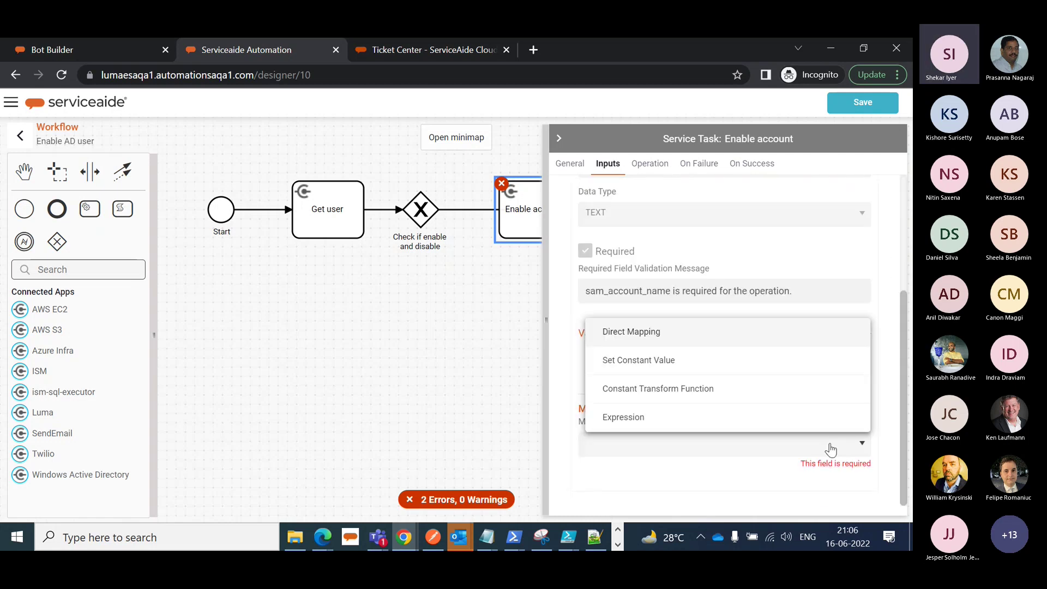
left_click(675, 337)
scroll(879, 405, "down", 2)
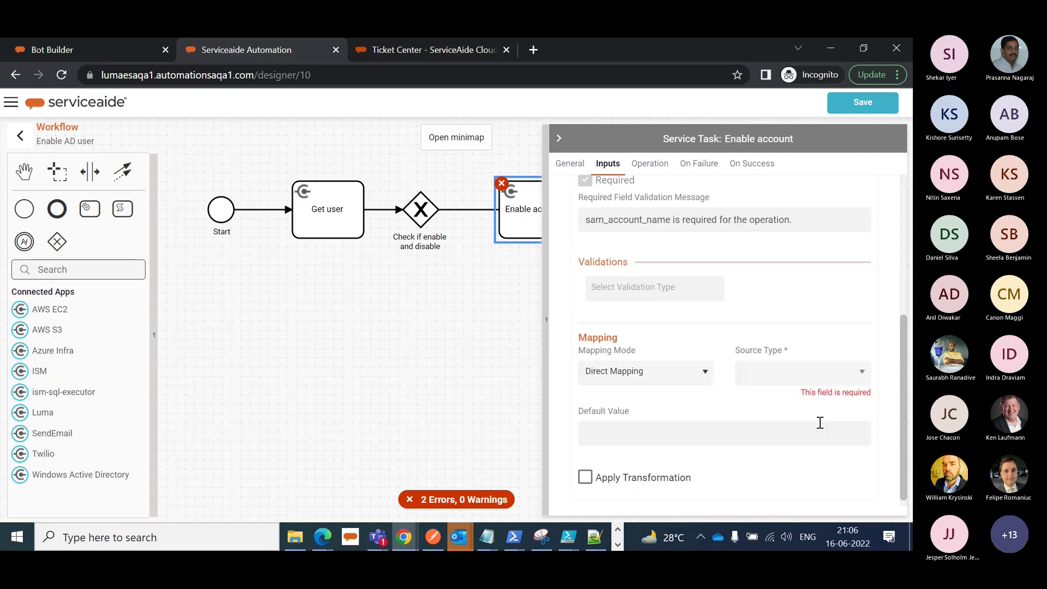
- Map the sam_account_name input from a Step Output Parameter, with Get user as source step and sam_account_name as output parameter
left_click(793, 384)
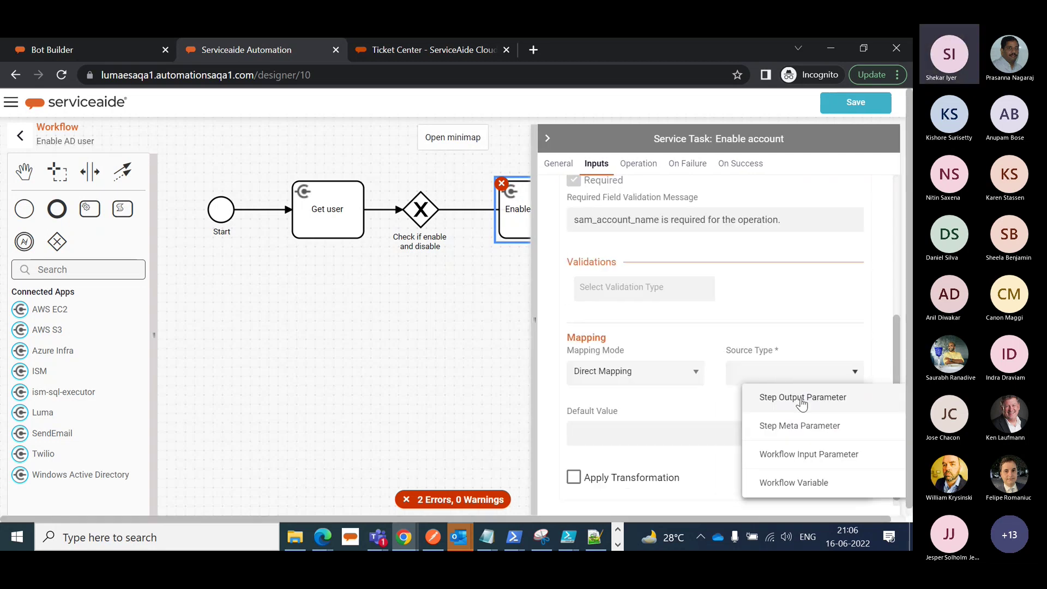
left_click(801, 402)
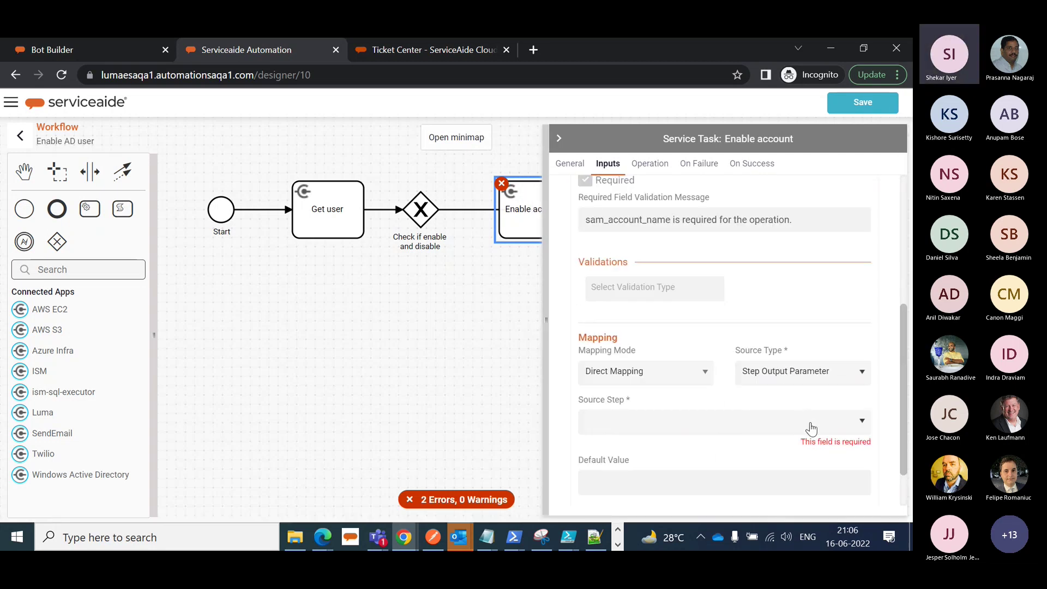
left_click(811, 429)
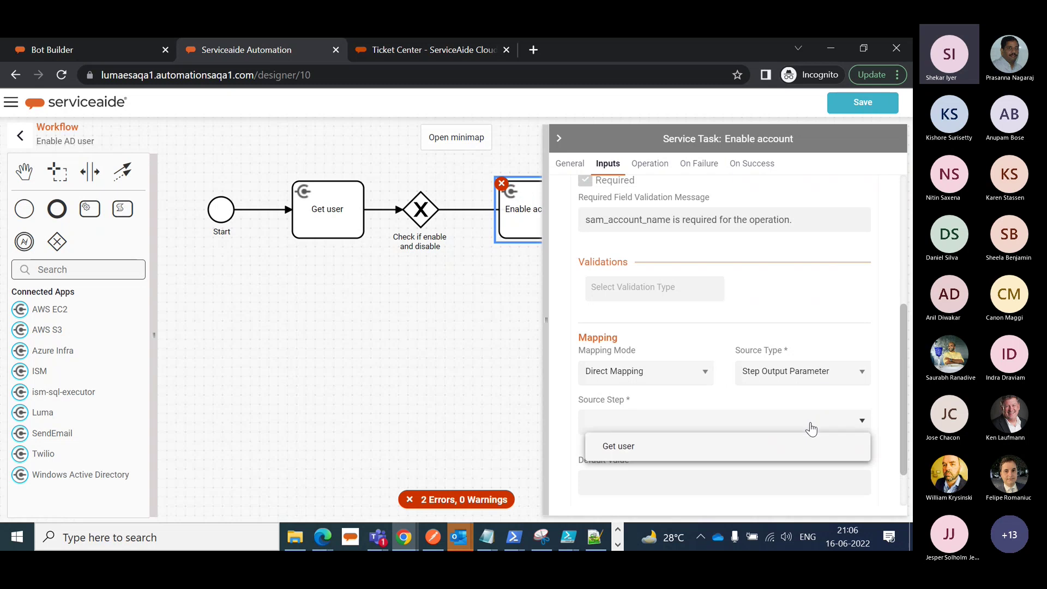
left_click(633, 446)
scroll(793, 446, "down", 1)
left_click(823, 365)
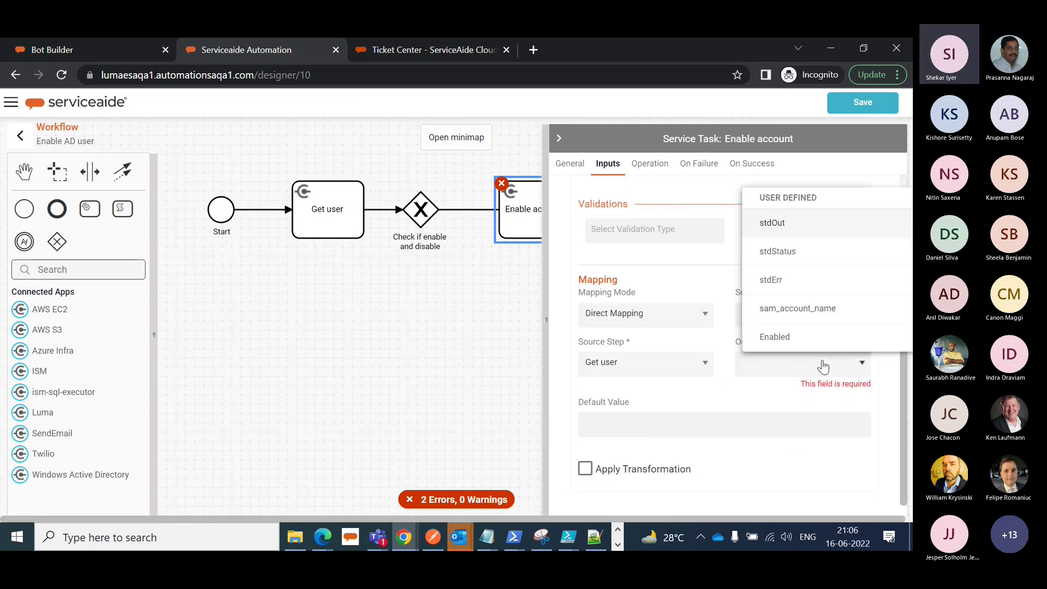
left_click(815, 307)
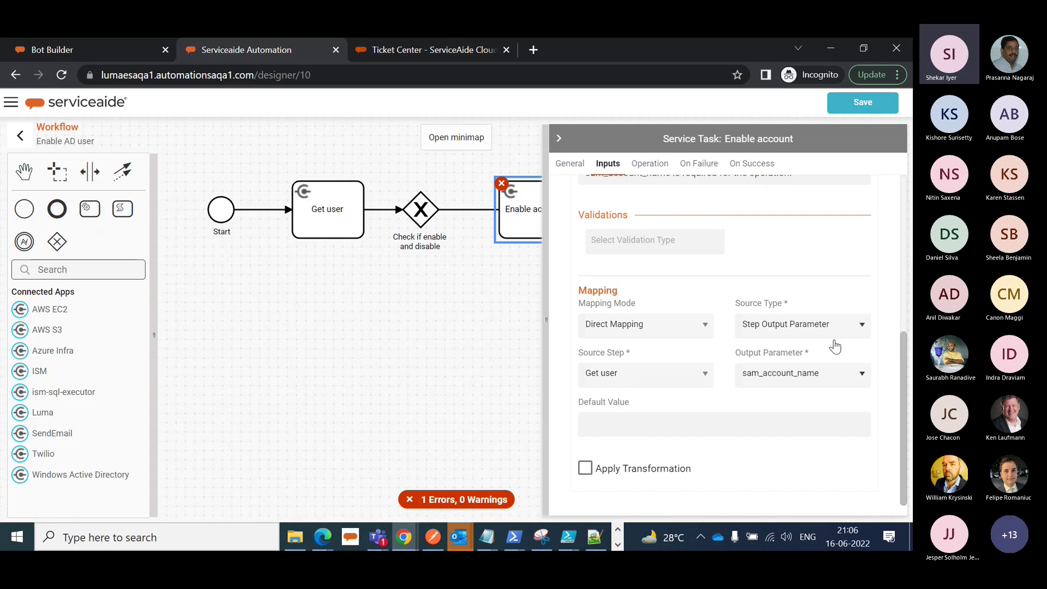
- Check the Enable account task's operation settings and the Get user task's activity ID, and collapse the properties
left_click(650, 164)
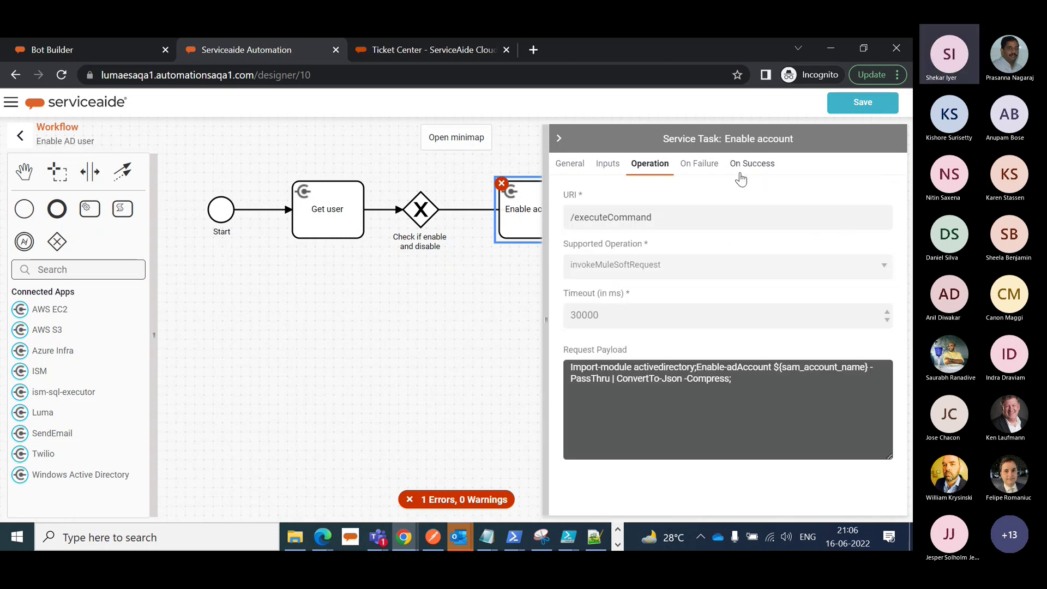
left_click(559, 141)
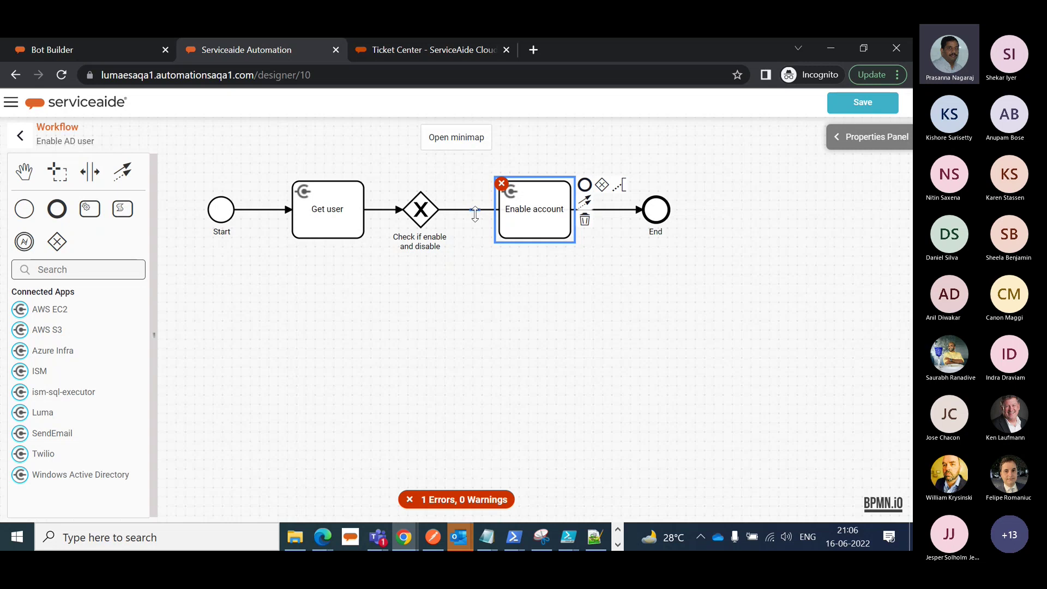
left_click(339, 229)
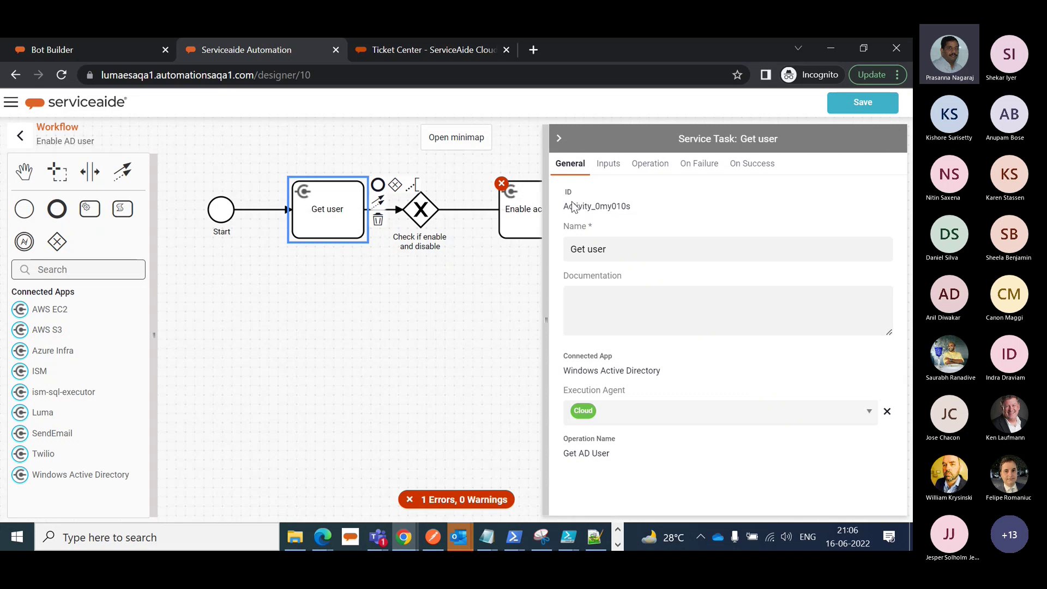
double_click(586, 212)
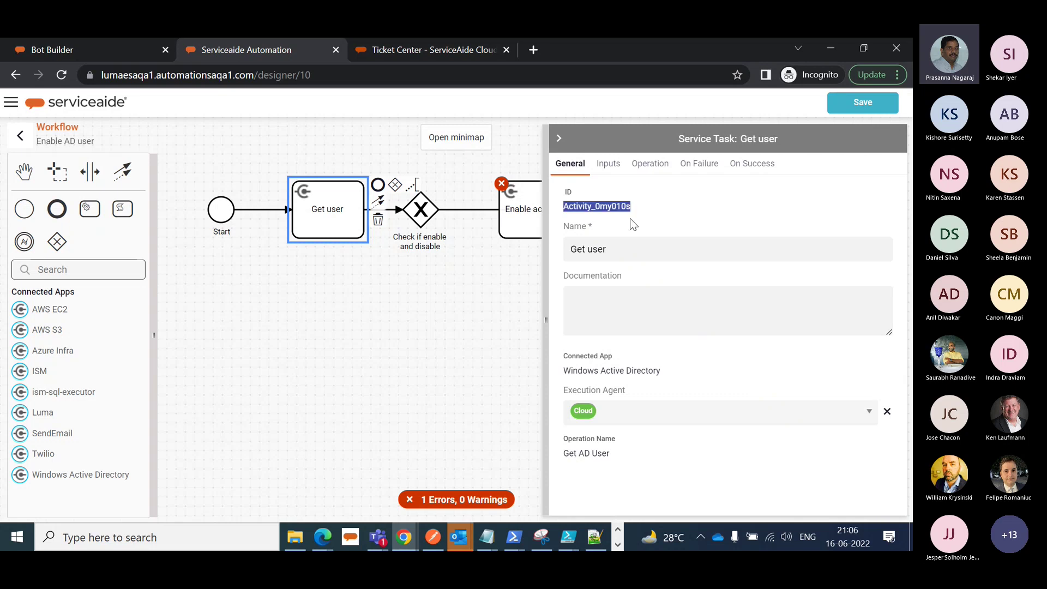
left_click(560, 141)
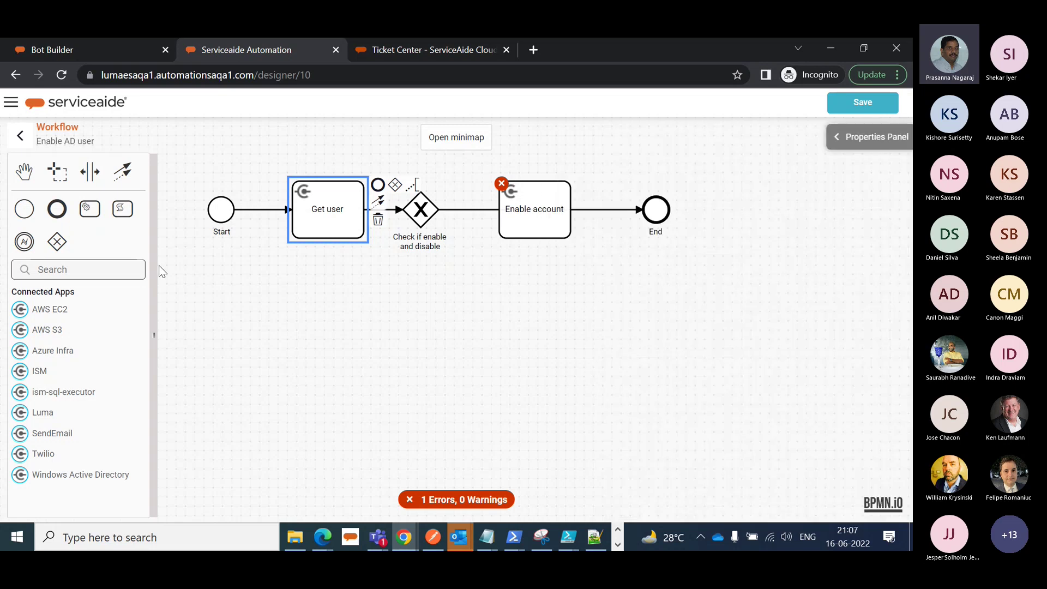
- Add an end event named End below the Check if enable and disable gateway and connect the gateway to it
left_click_drag(59, 214, 328, 359)
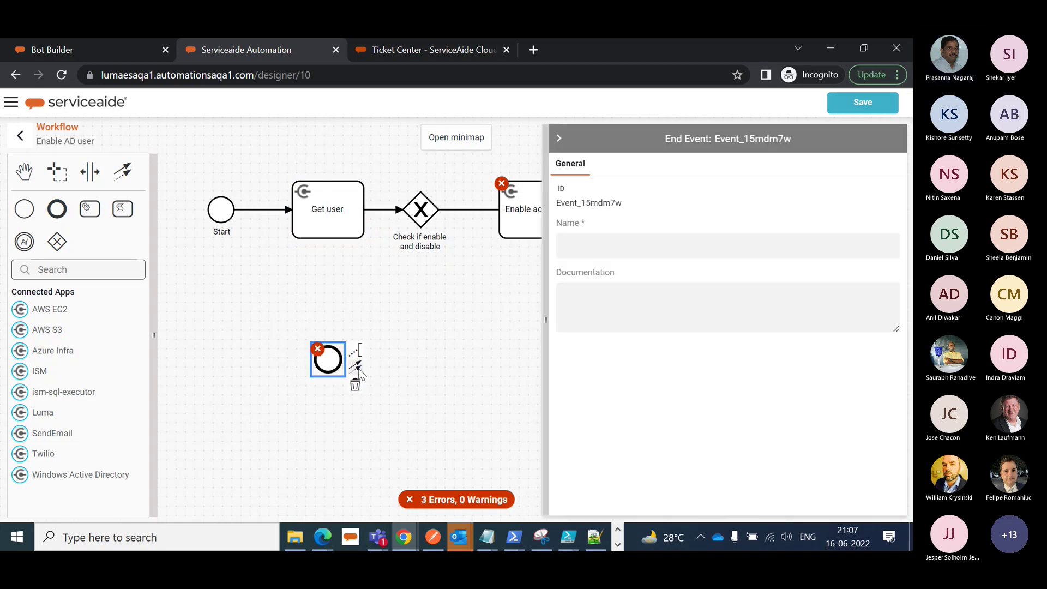
left_click(328, 224)
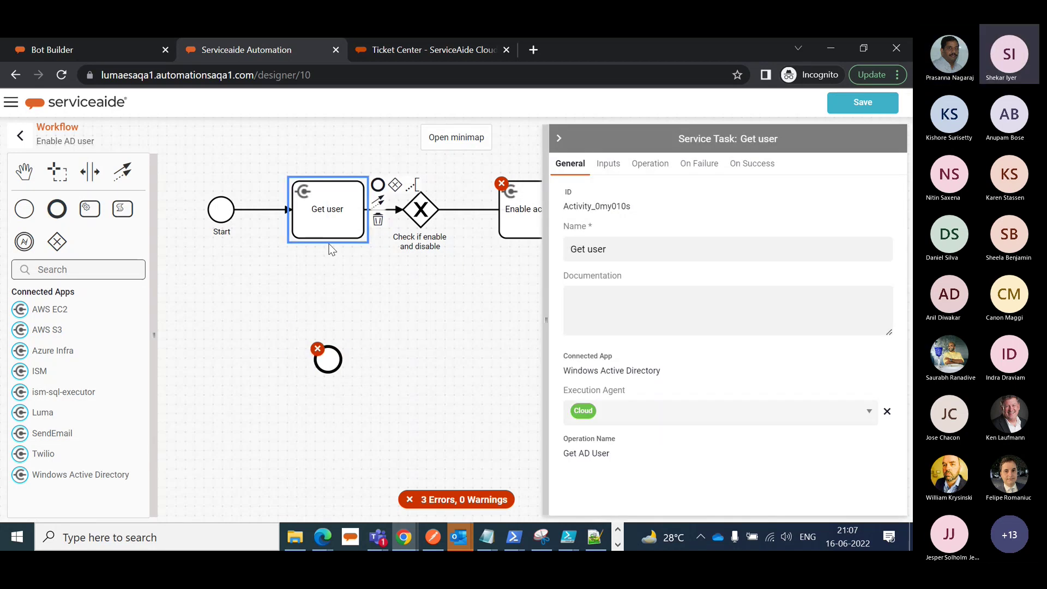
left_click_drag(328, 350, 425, 358)
left_click(426, 218)
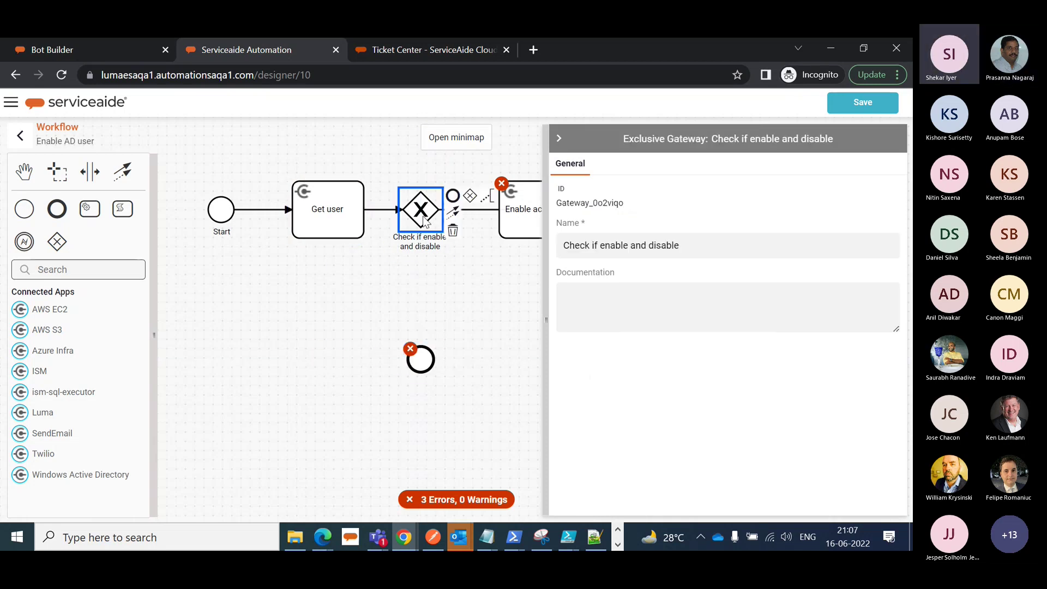
left_click_drag(453, 213, 422, 359)
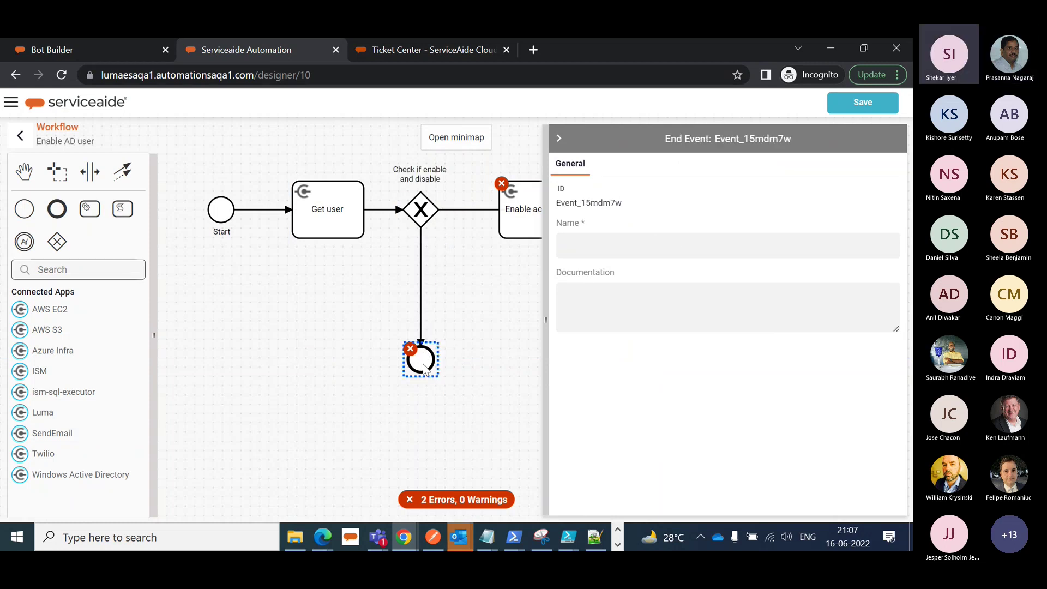
left_click(597, 244)
type("End")
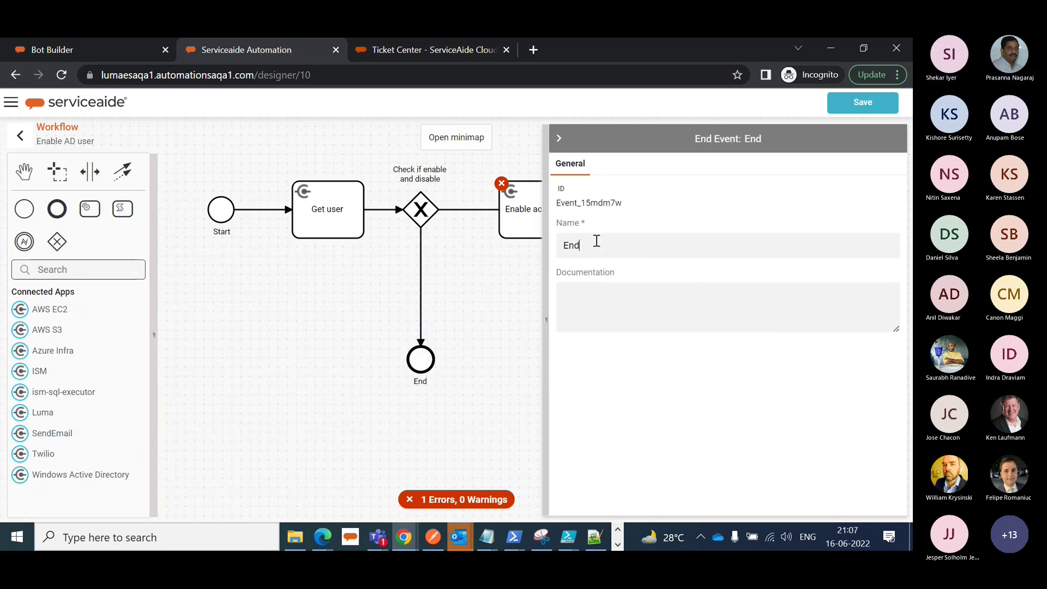
left_click(560, 138)
- Name the sequence flow from the gateway to the Enable account task "Enable True"
left_click(472, 210)
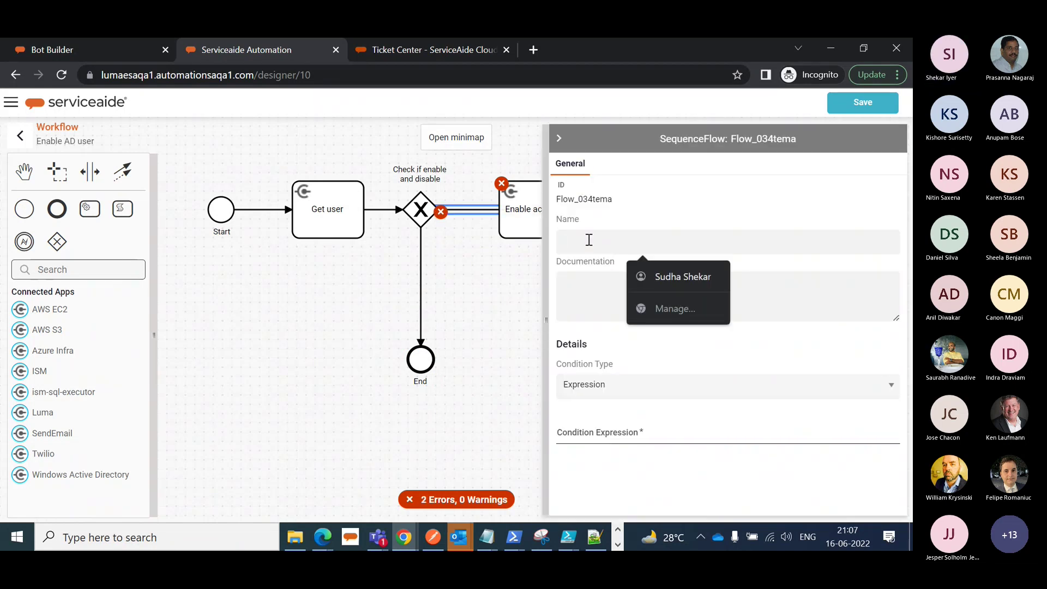
type("Enable True")
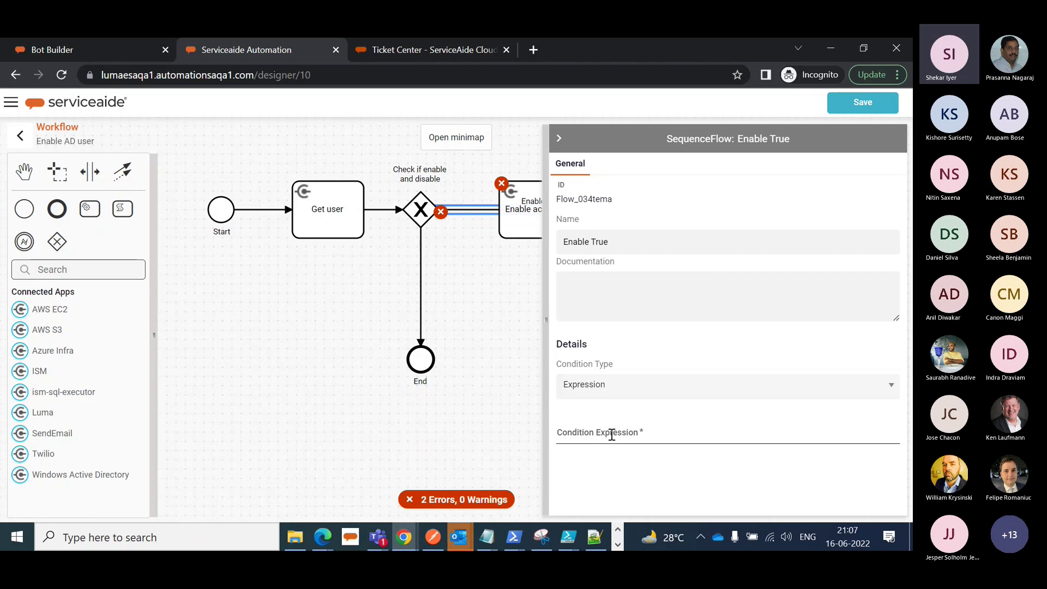
left_click(611, 434)
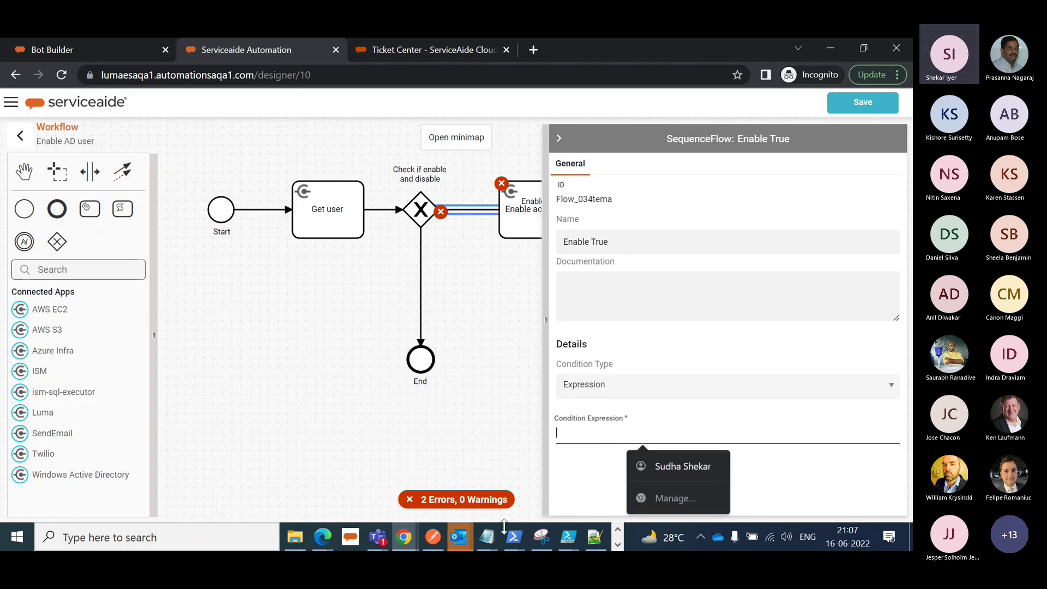
- In the "new" Notepad file, edit the out_Activity_08yhz63 expression so it checks Enabled =="false" instead of the status code
mouse_move(485, 545)
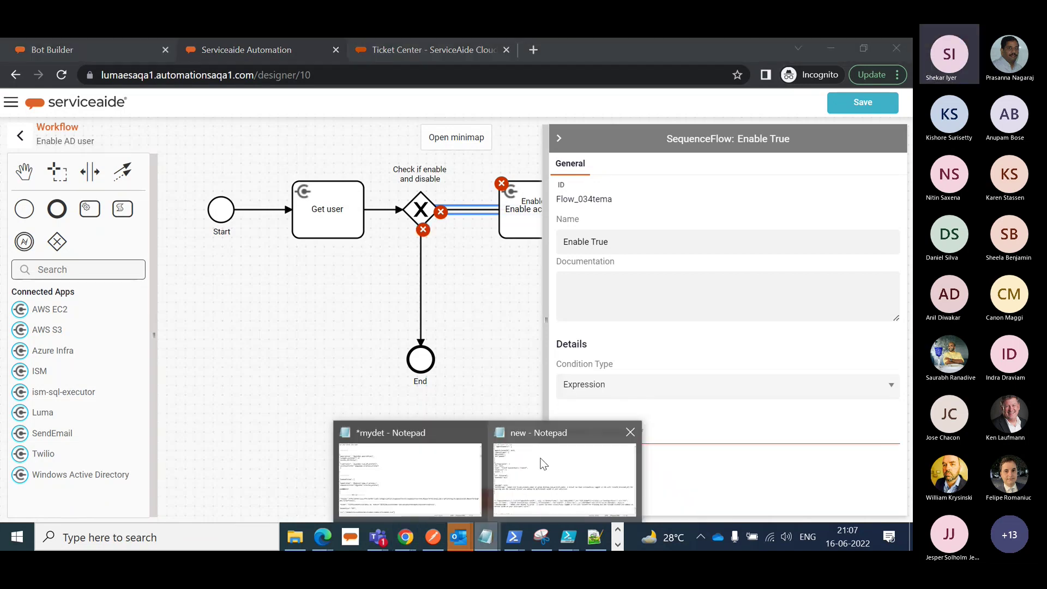
left_click(542, 463)
scroll(305, 420, "down", 9)
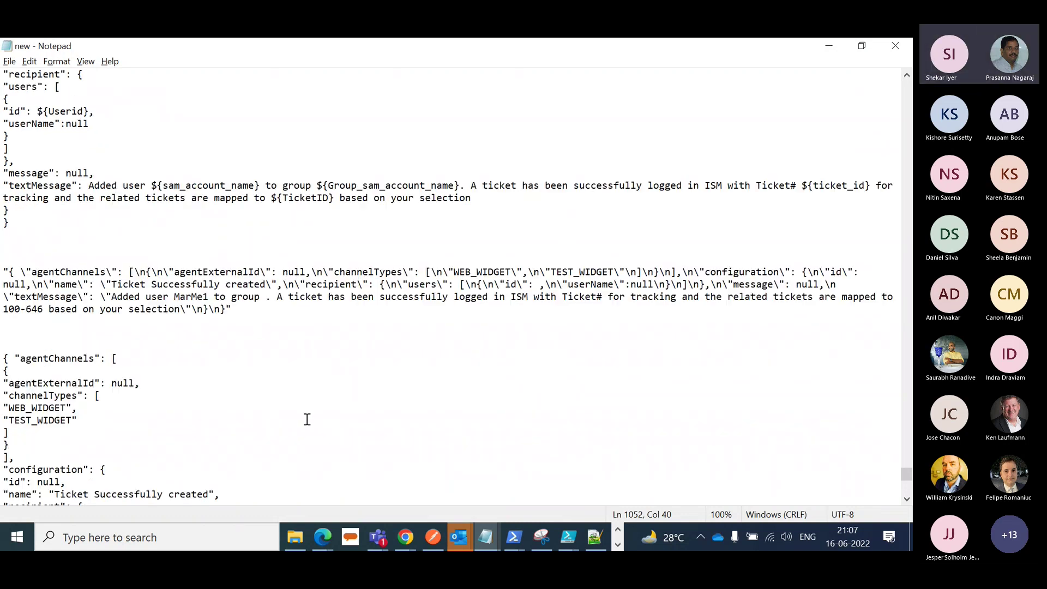
scroll(308, 419, "down", 6)
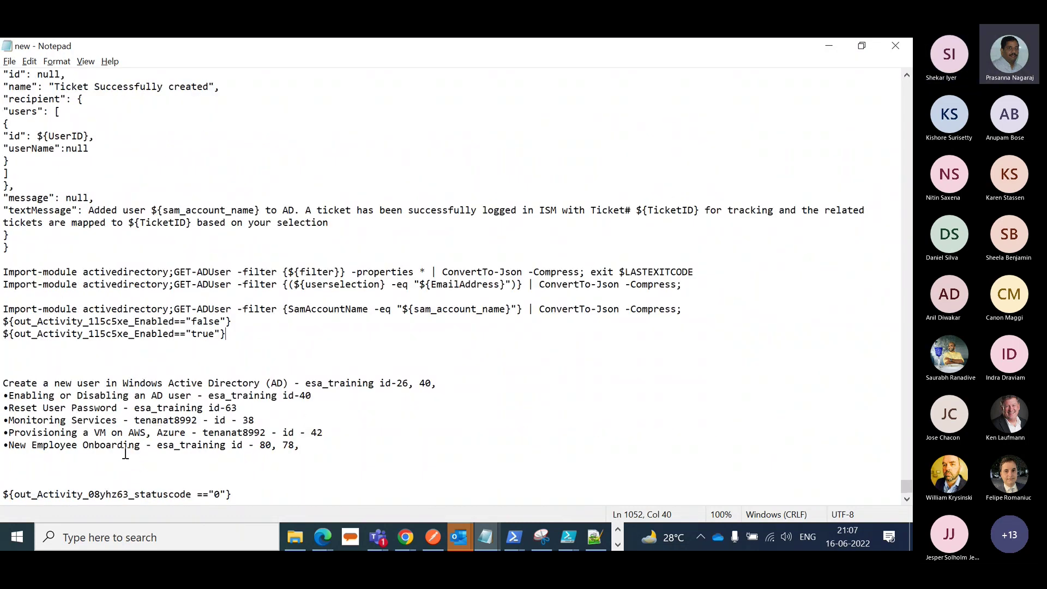
left_click(38, 494)
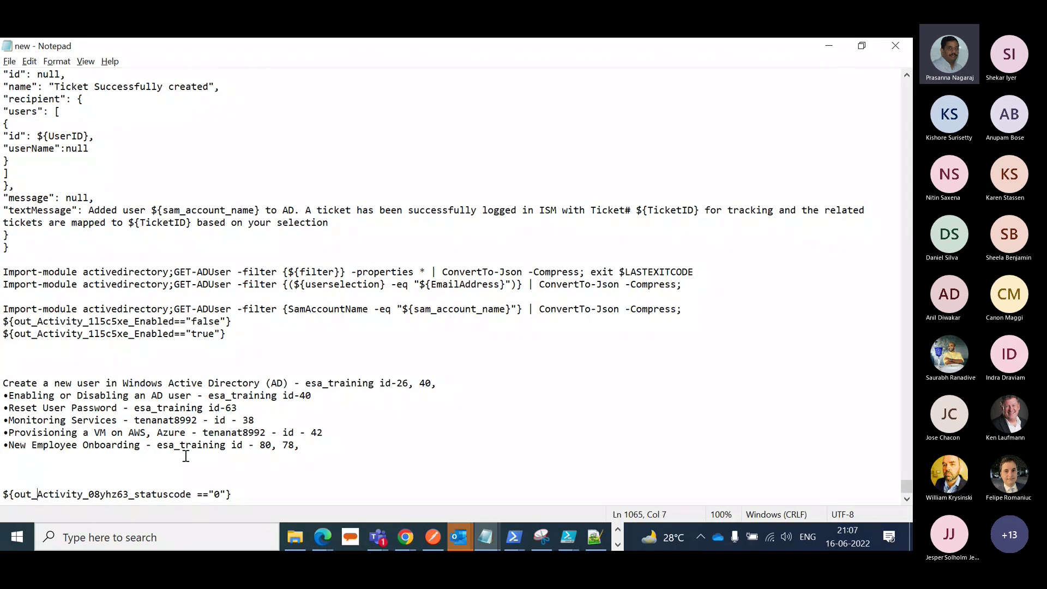
scroll(187, 453, "up", 1)
scroll(238, 441, "up", 1)
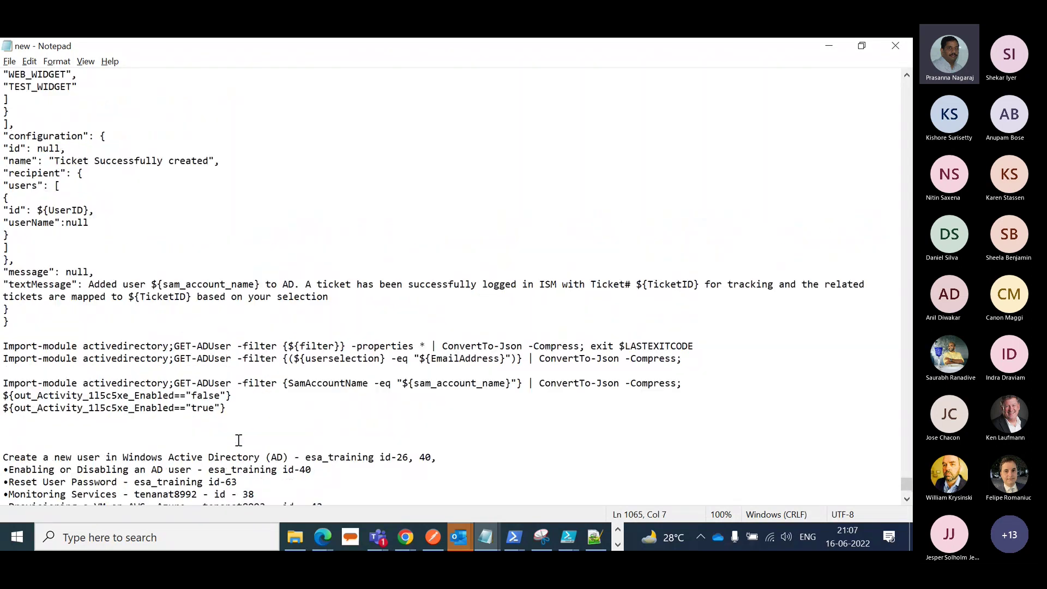
scroll(238, 441, "down", 2)
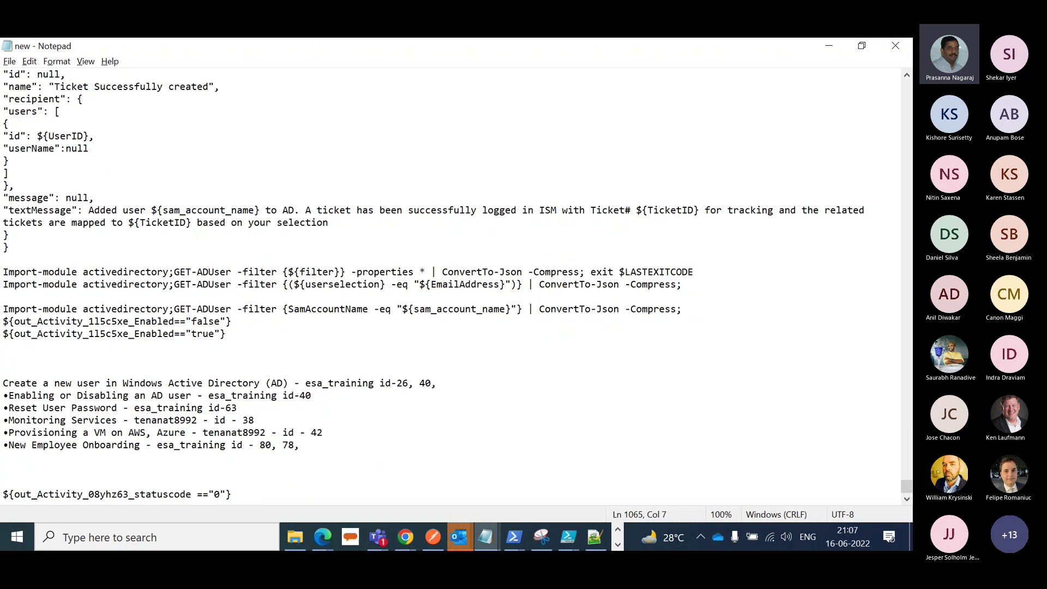
left_click(323, 537)
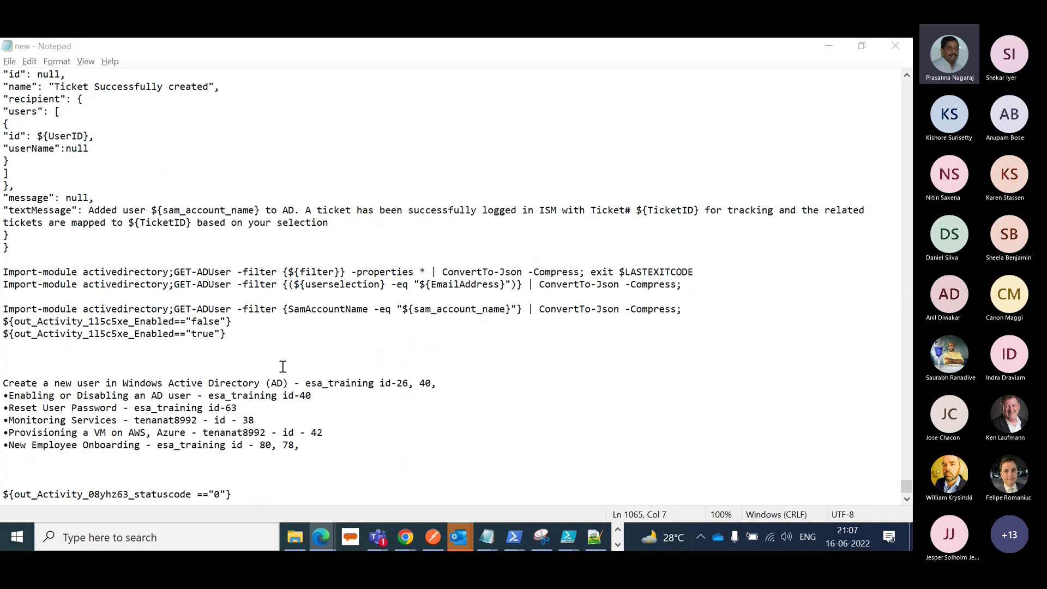
left_click_drag(136, 494, 193, 495)
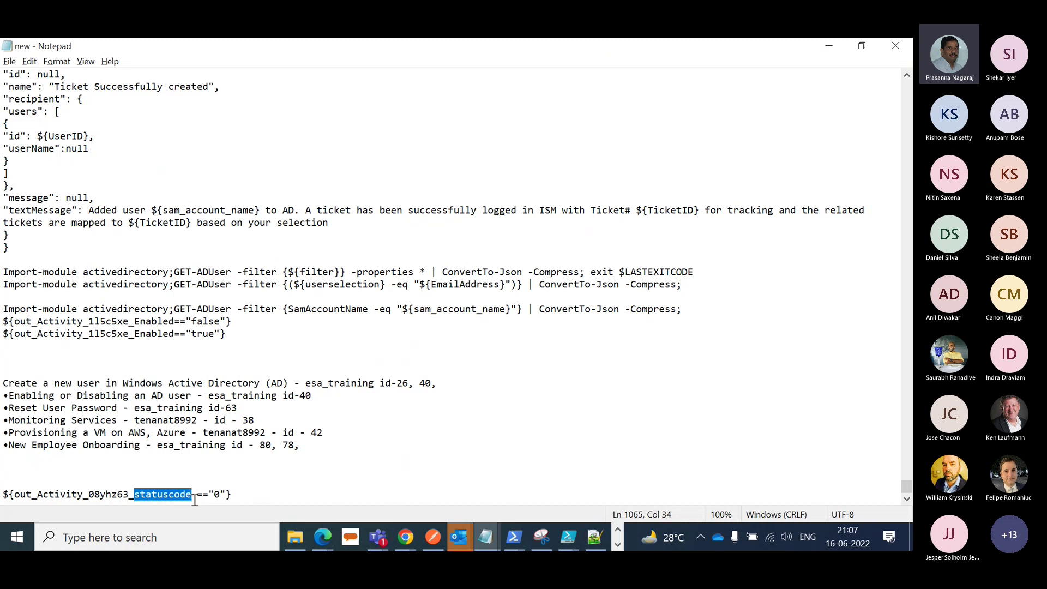
type("Enabled")
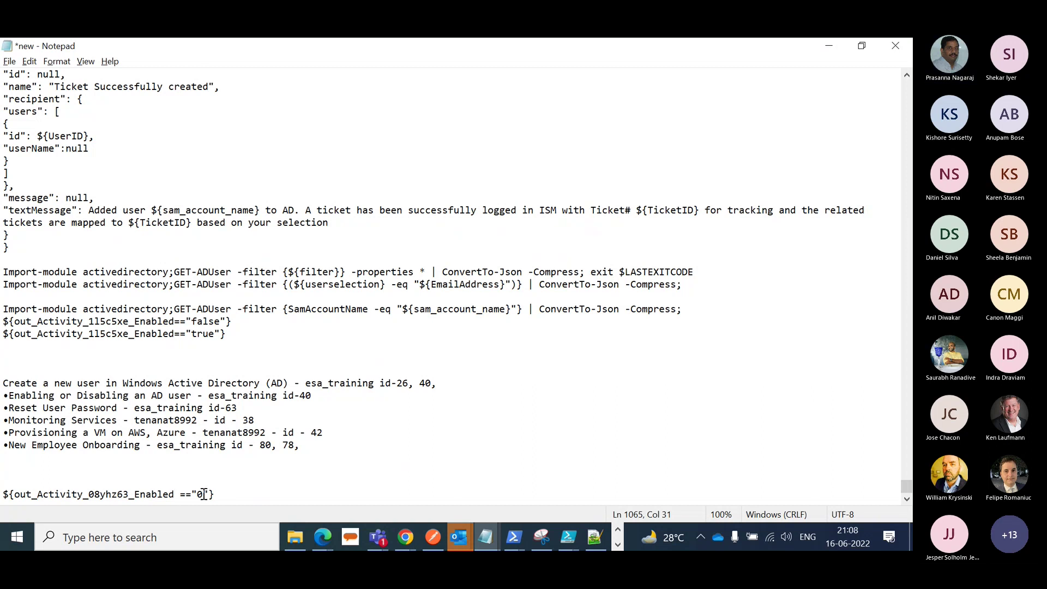
key("BackSpace")
type("false")
- Replace the activity ID in that expression with the Get user task's ID, Activity_0my010s
left_click(37, 494)
left_click(128, 493, "shift")
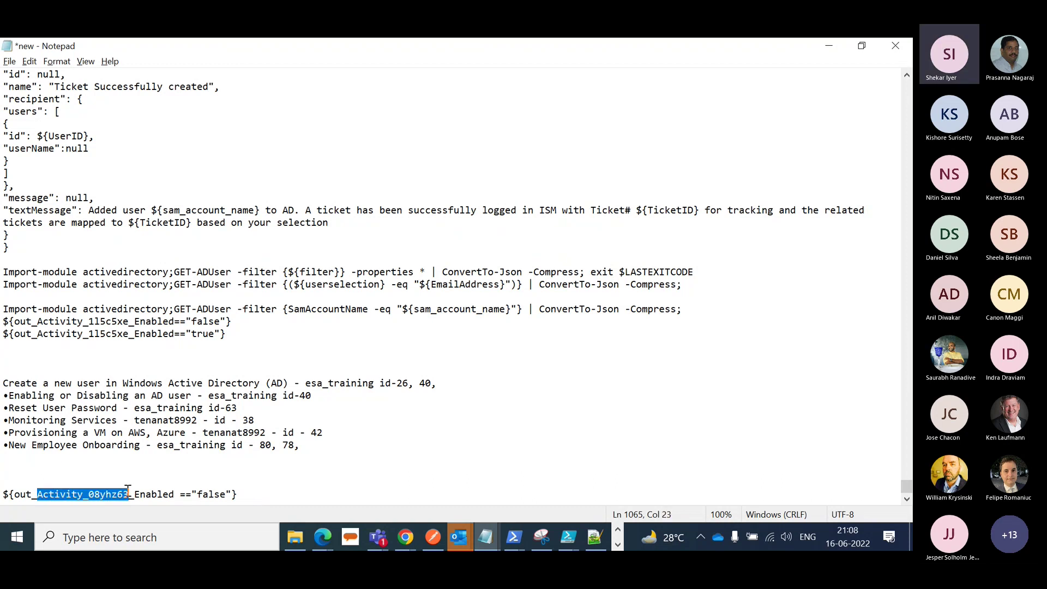
type("Activity_0my010s")
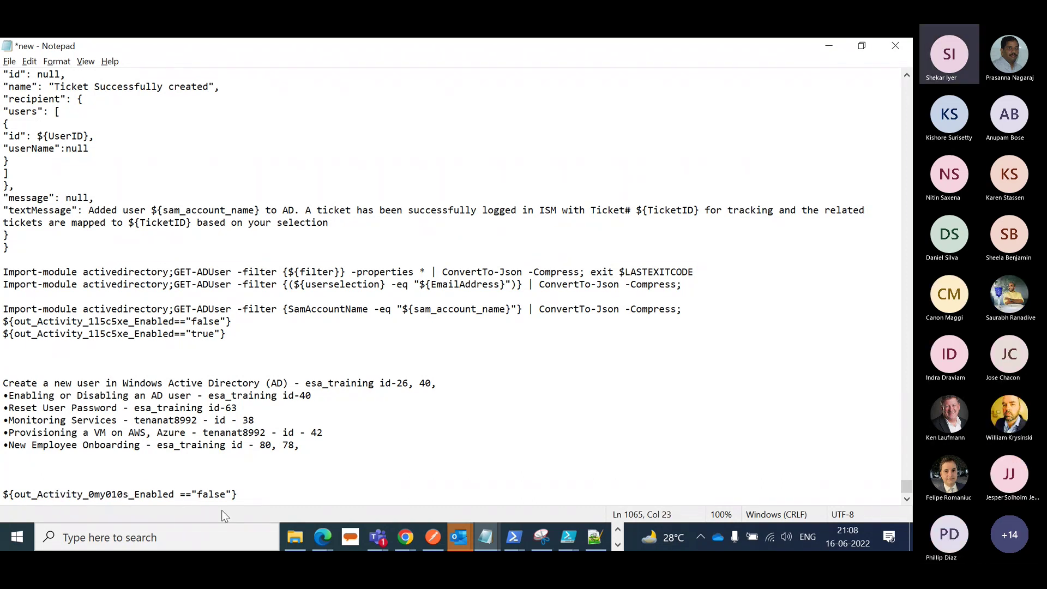
- Copy ${out_Activity_0my010s_Enabled =="false"} from Notepad into the Enable True flow's condition expression in Serviceaide Automation
left_click_drag(4, 494, 246, 495)
key("ctrl+c")
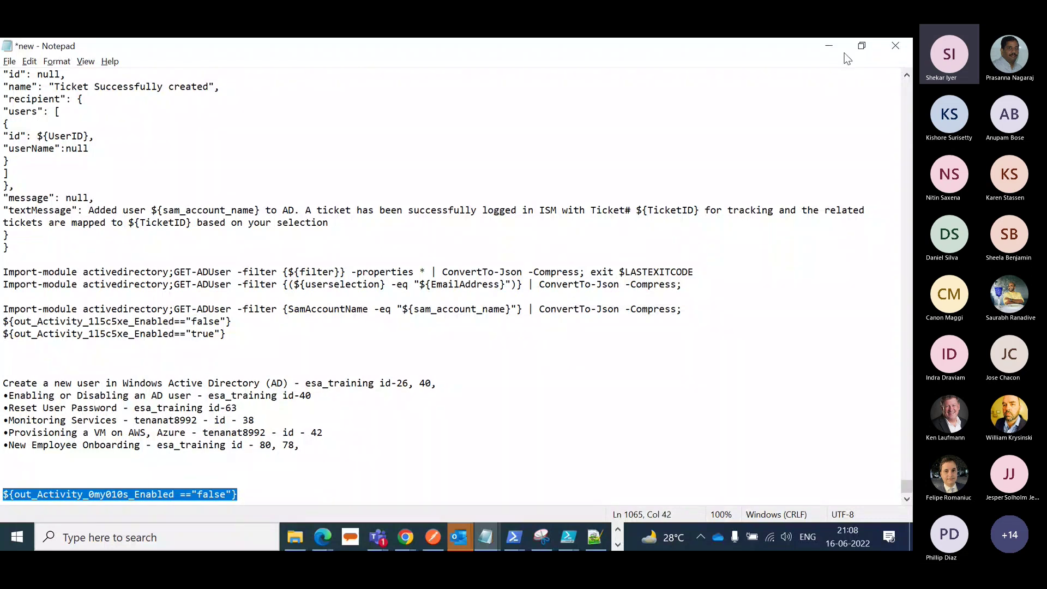
left_click(829, 45)
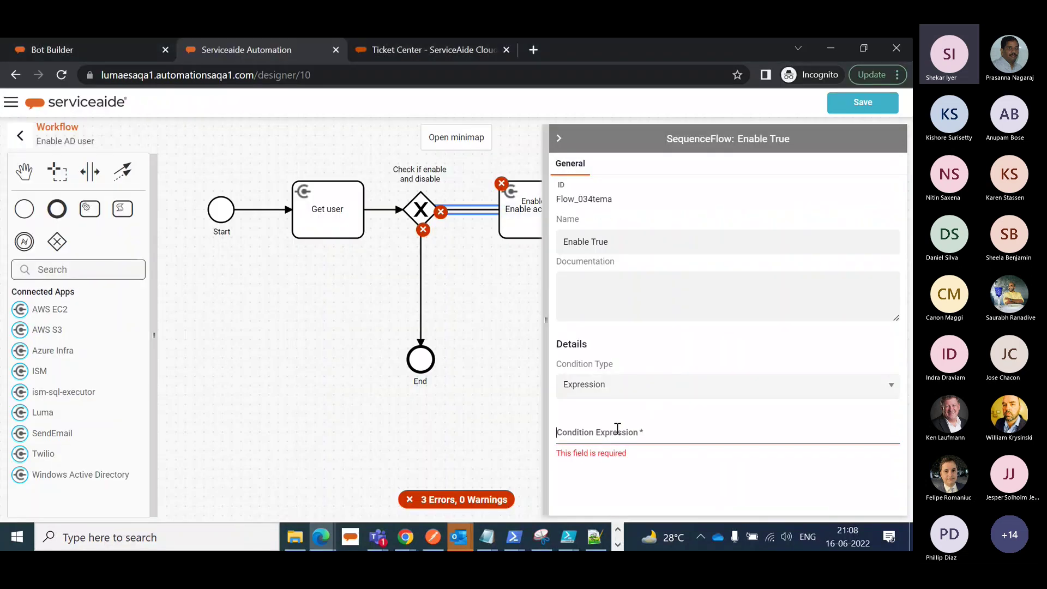
left_click(618, 431)
key("ctrl+v")
- Compare the Get user task's activity ID with the ID used in the Enable True flow's condition expression
left_click(332, 232)
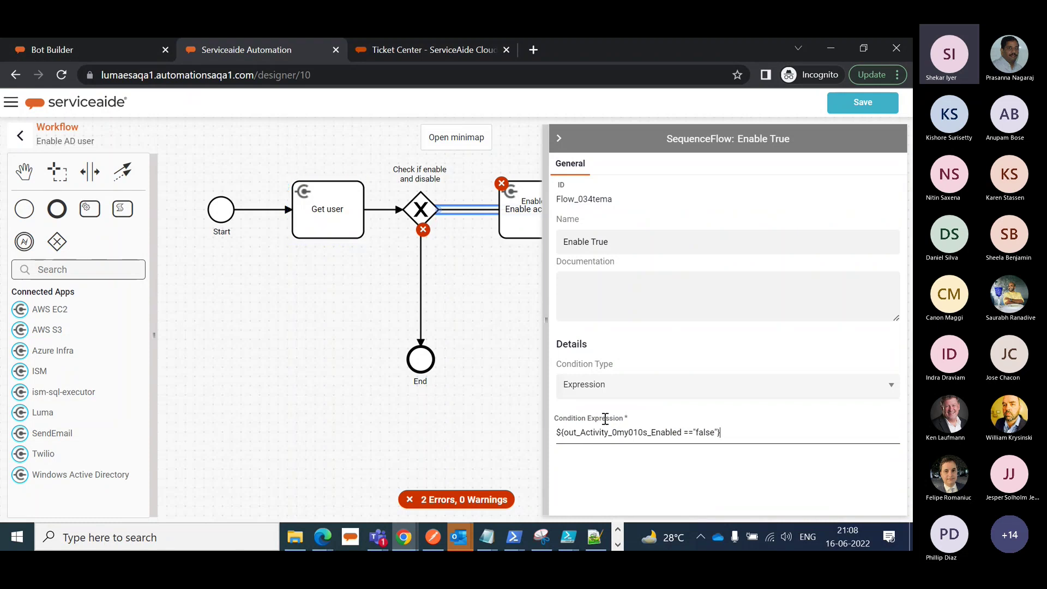
left_click(322, 219)
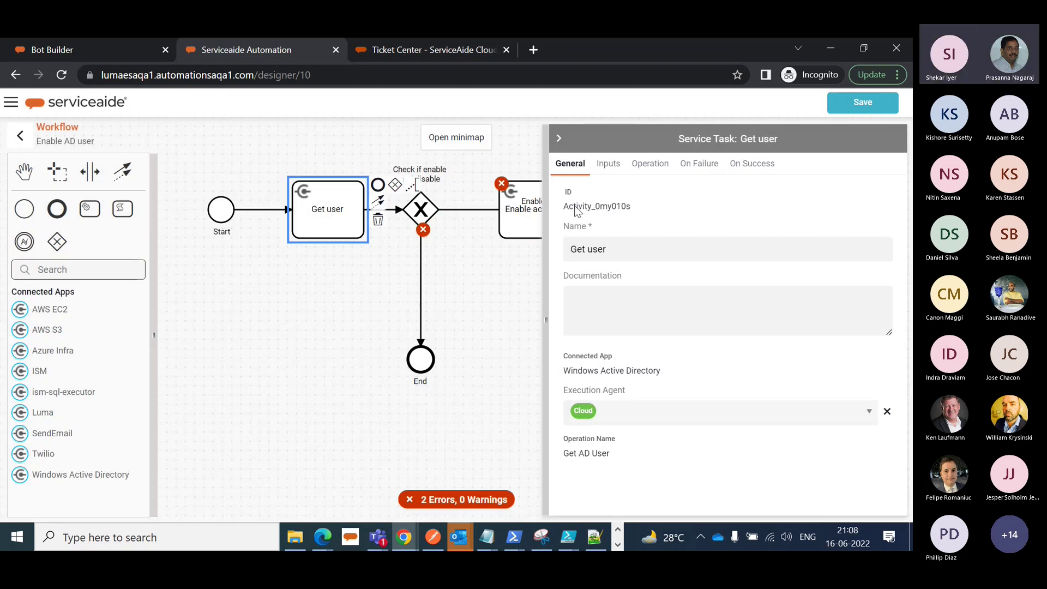
double_click(628, 208)
left_click(497, 240)
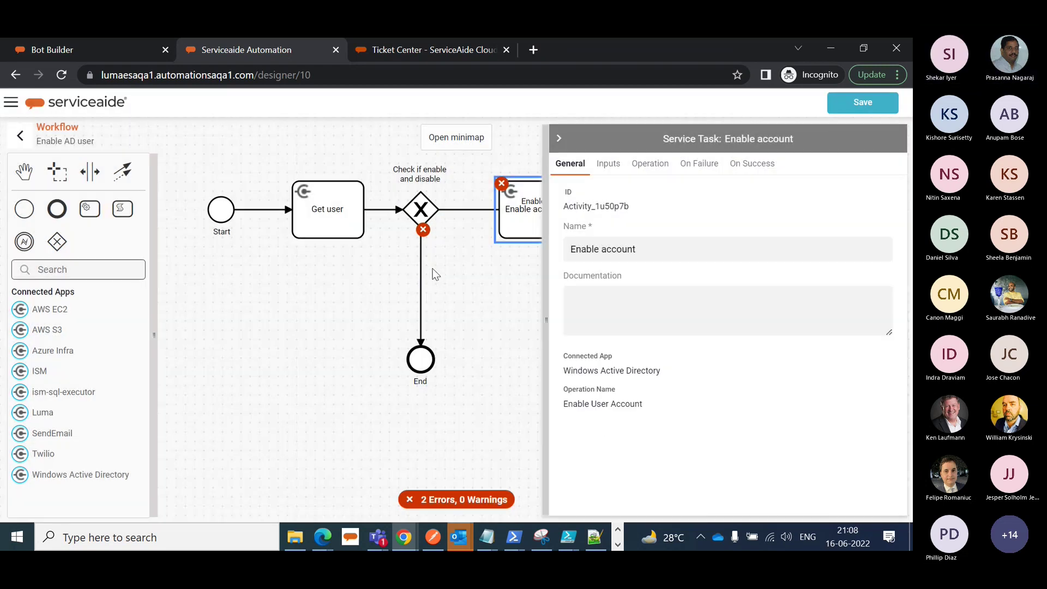
left_click(421, 269)
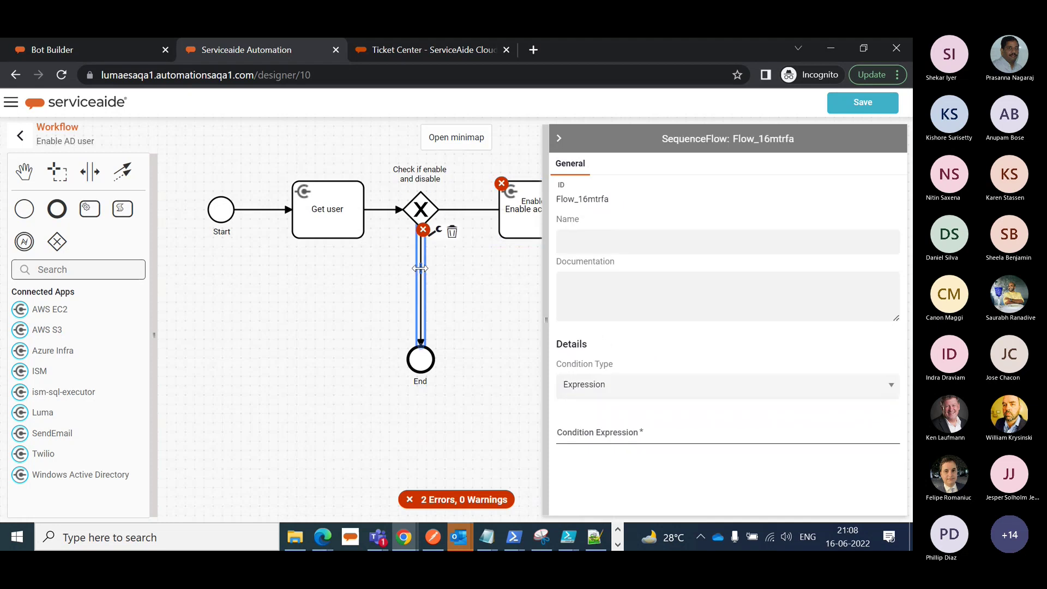
left_click(457, 211)
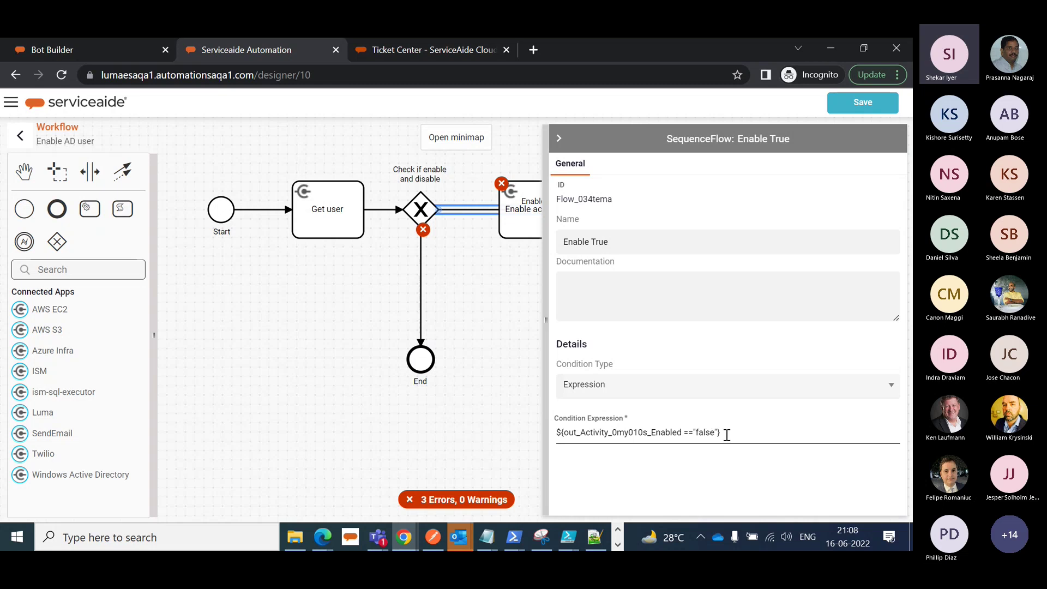
left_click(560, 140)
left_click(317, 214)
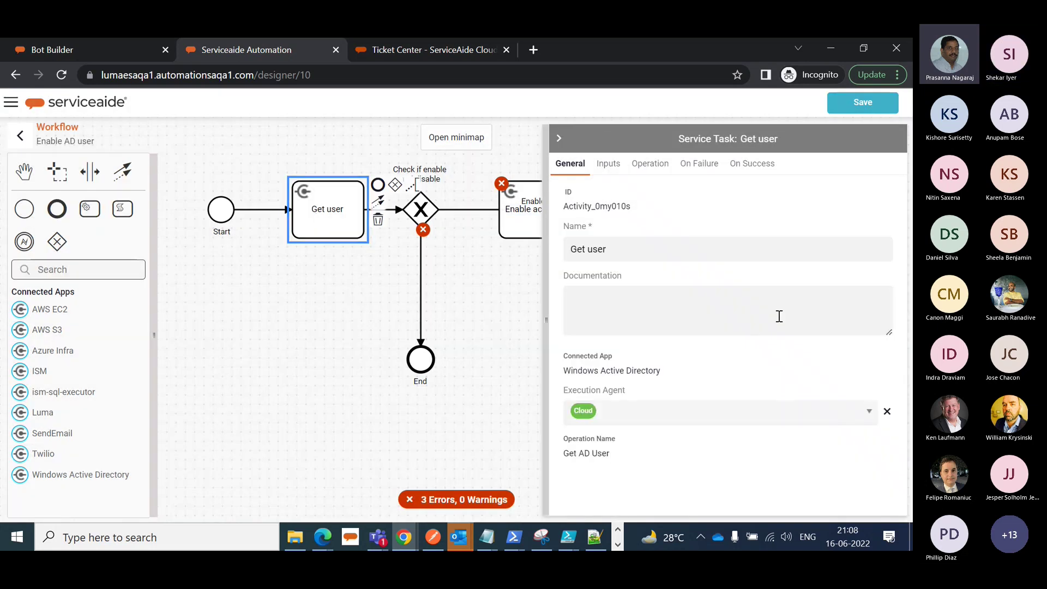
left_click(475, 212)
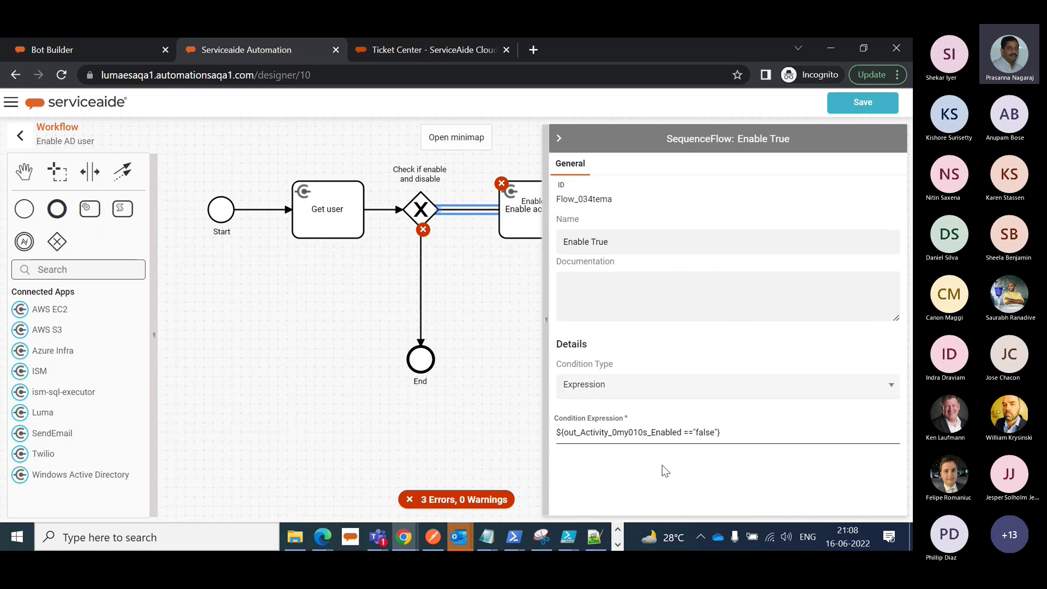
- Check the Enabled parameter among the response output parameters that the Get user task provides on success
left_click(352, 220)
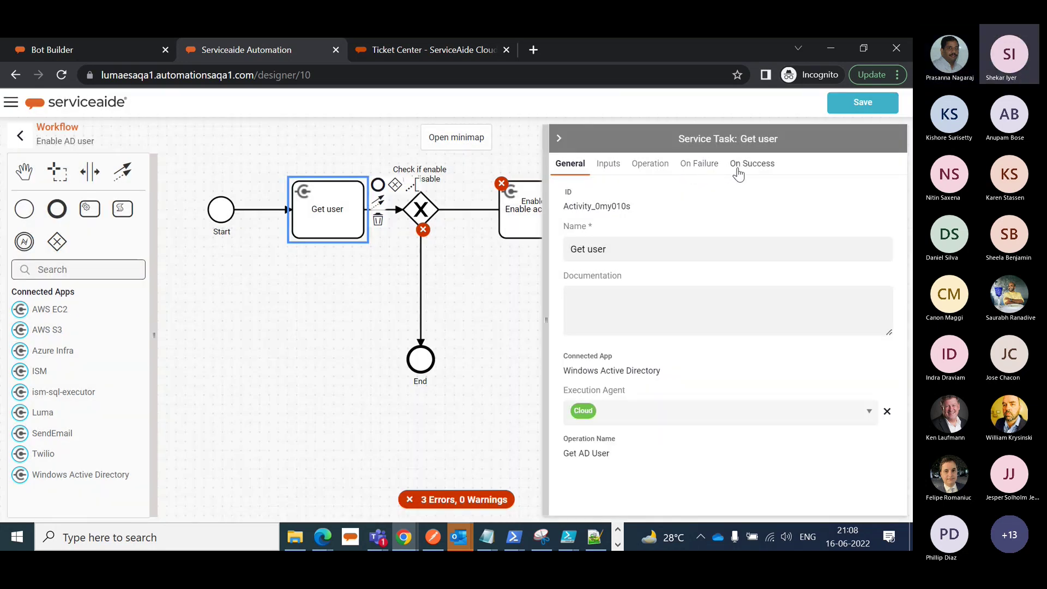
left_click(743, 165)
scroll(756, 315, "down", 3)
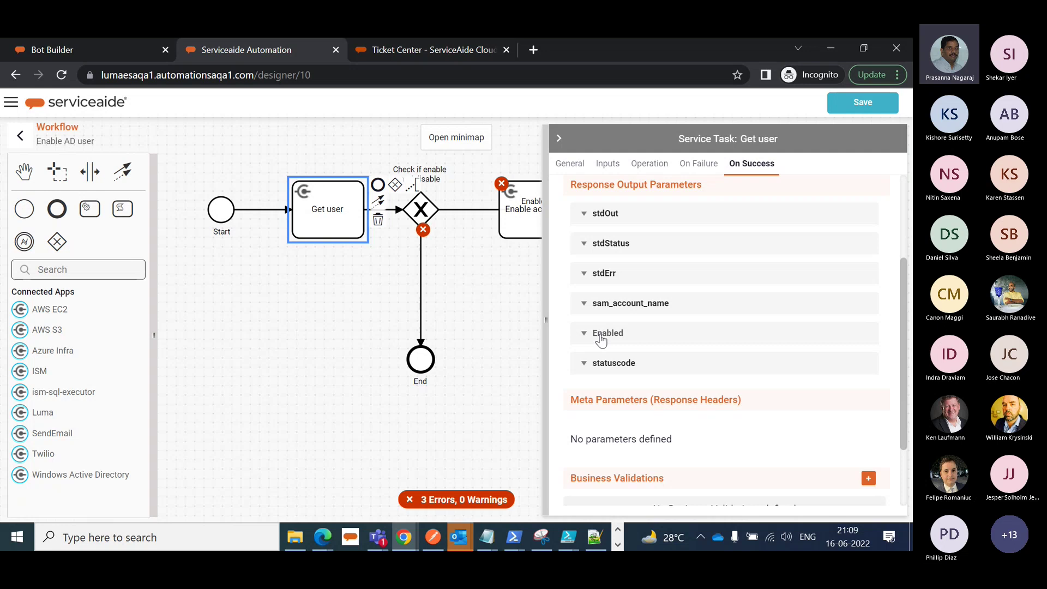
- Reuse the Enable True condition for the gateway's flow to the lower End event, changed to ${out_Activity_0my010s_Enabled =="true"}
left_click(467, 213)
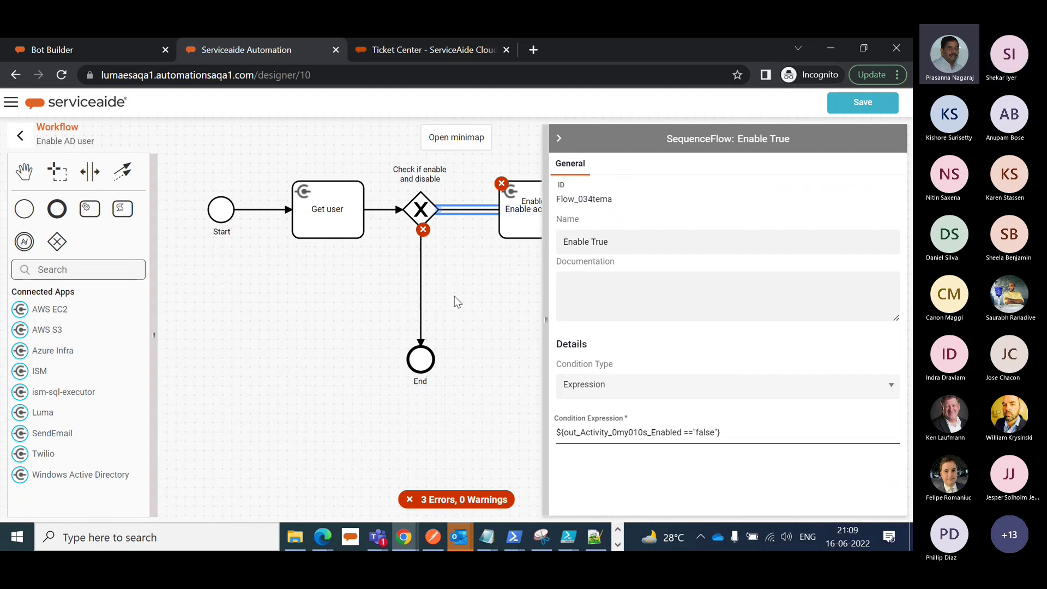
left_click(724, 432)
key("ctrl+a")
key("ctrl+c")
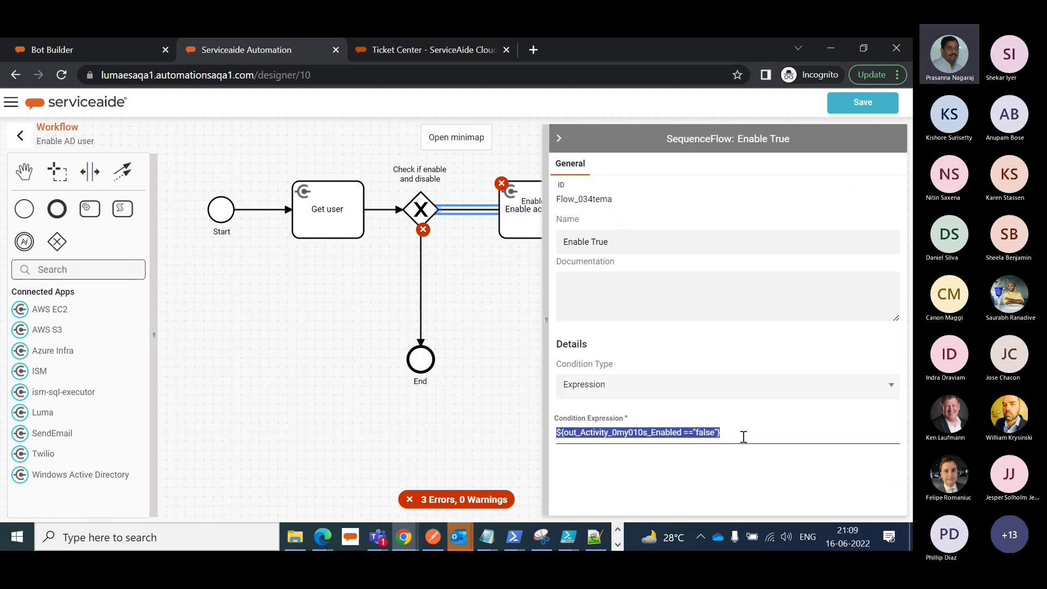
left_click(421, 302)
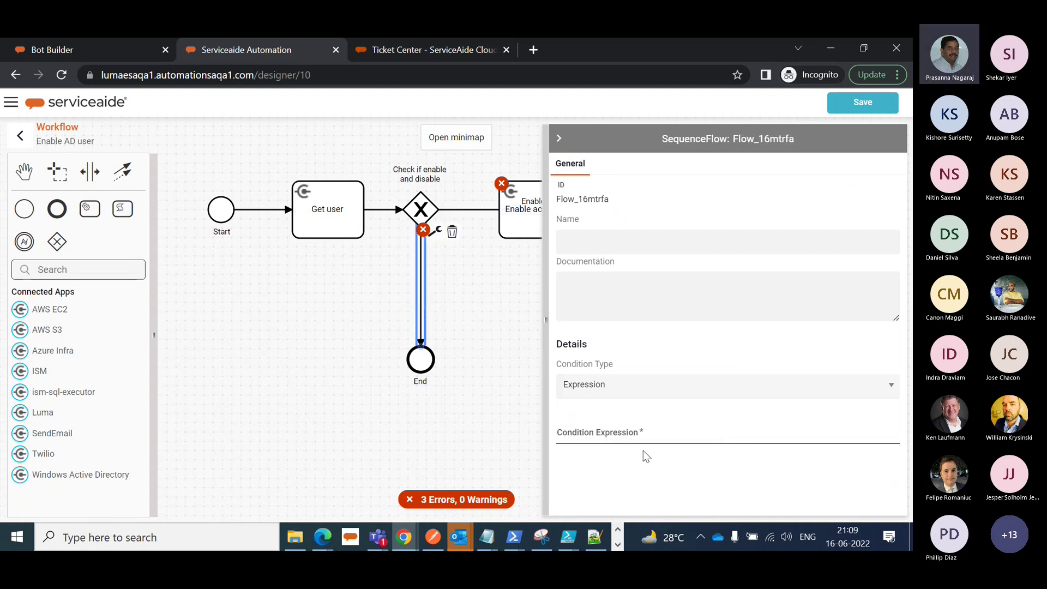
left_click(633, 434)
key("ctrl+v")
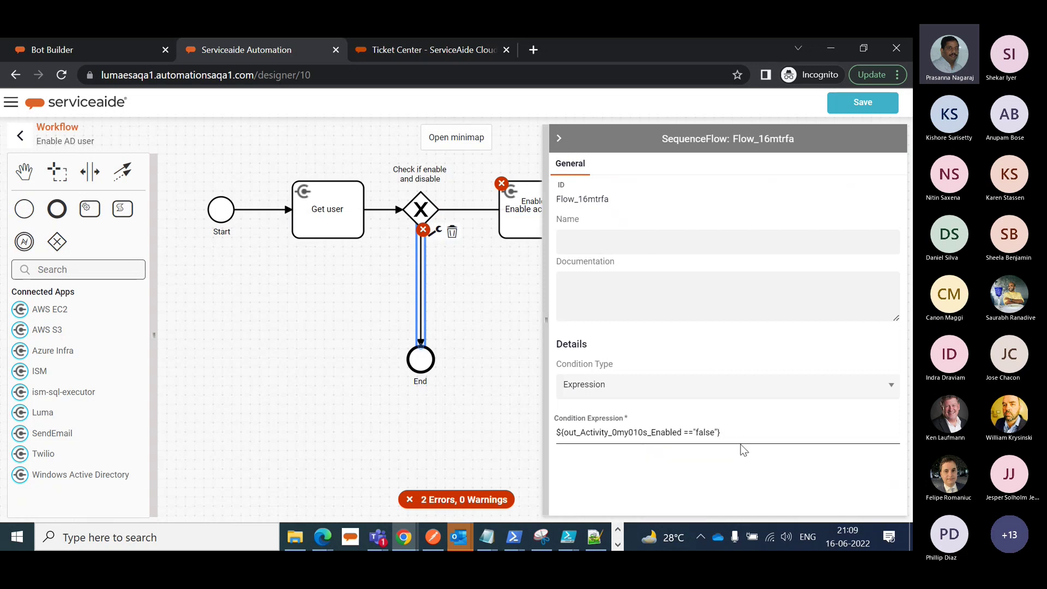
key("Delete")
key("Delete")
key("Delete")
key("Delete")
type("tr")
- Name the flow to the lower End event "Enabled True" and move its label to the left of the line
left_click(627, 244)
type("En")
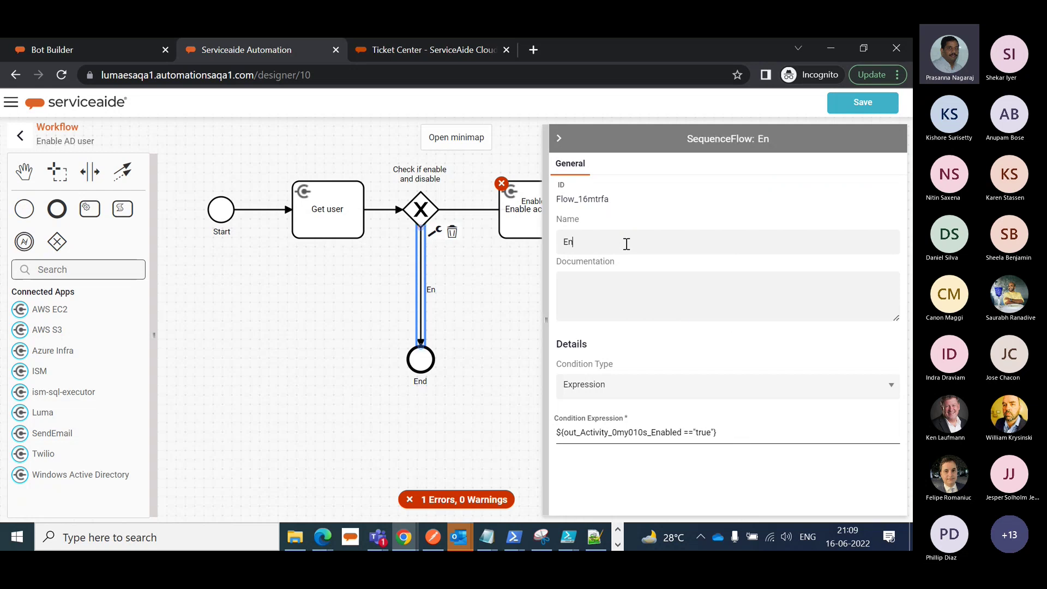
type("abled")
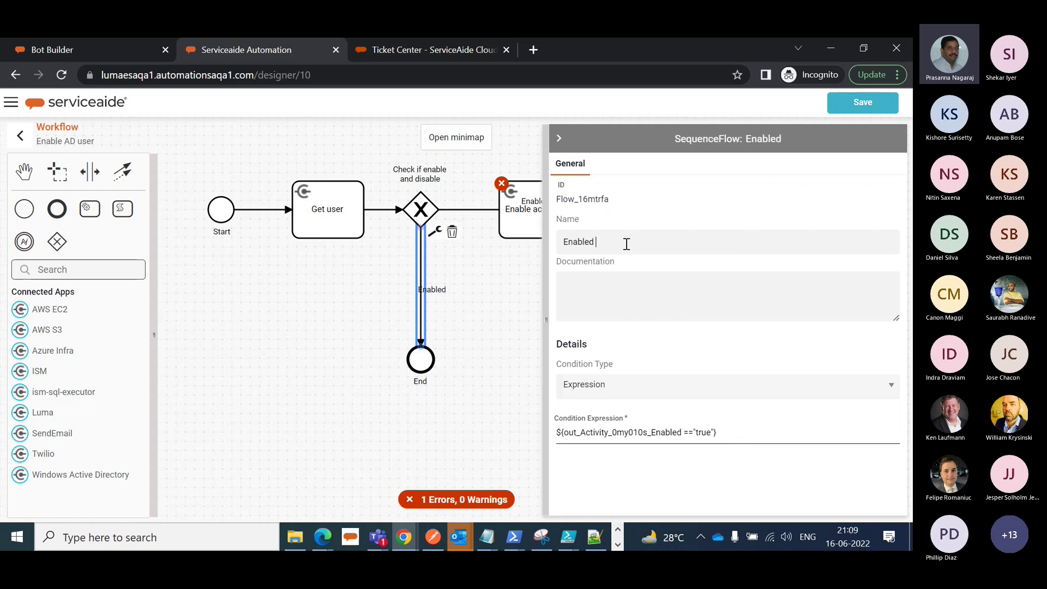
type(" True")
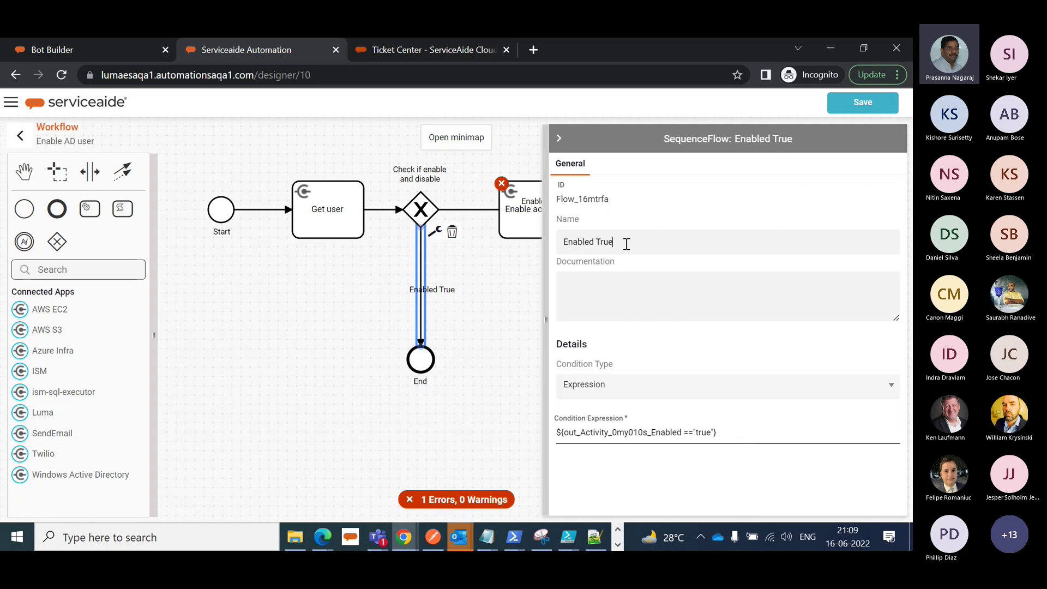
left_click_drag(450, 295, 409, 295)
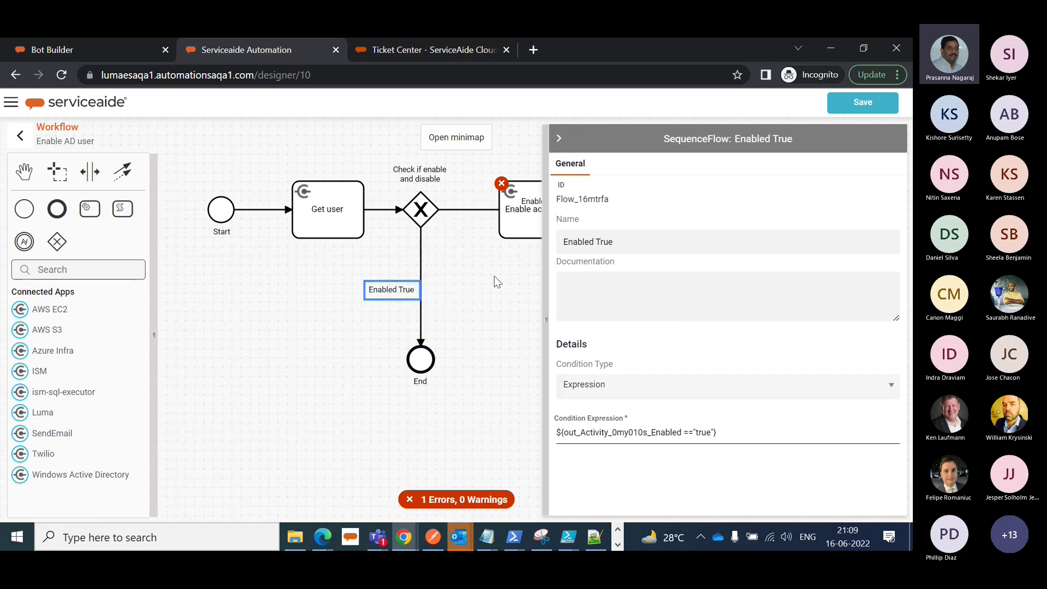
- Review the condition of the flow leading to the Enable account task and collapse the properties
left_click(471, 215)
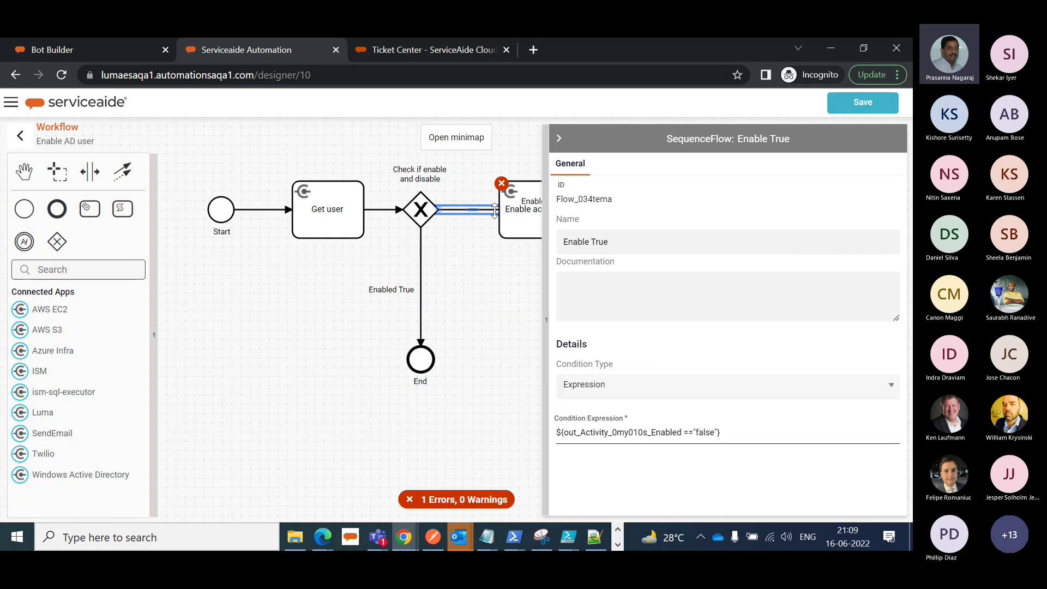
left_click(560, 139)
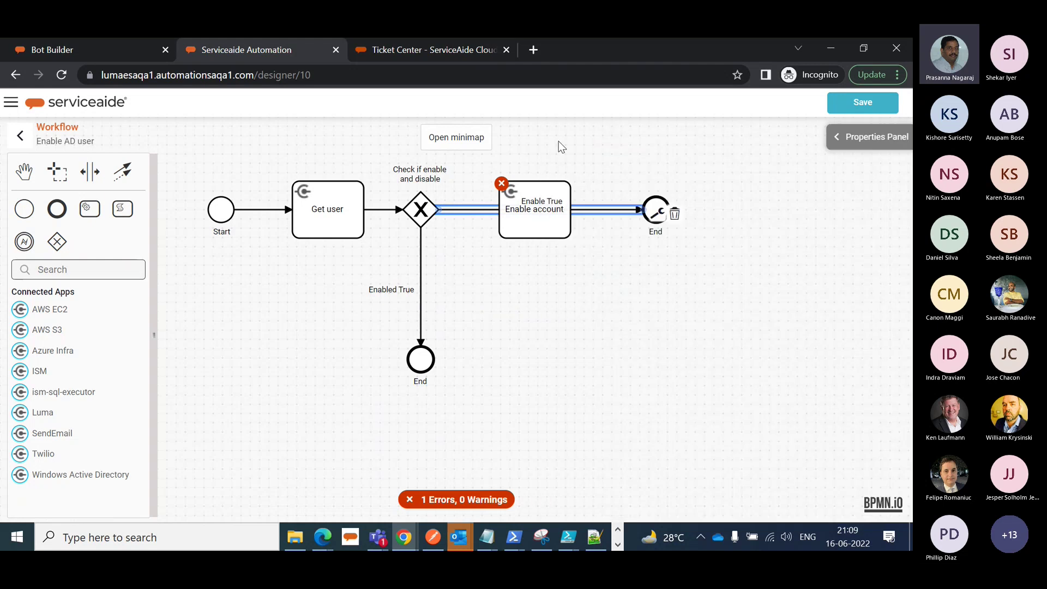
- Reposition the Enable True flow label between the Check if enable and disable gateway and the Enable account task
left_click(534, 211)
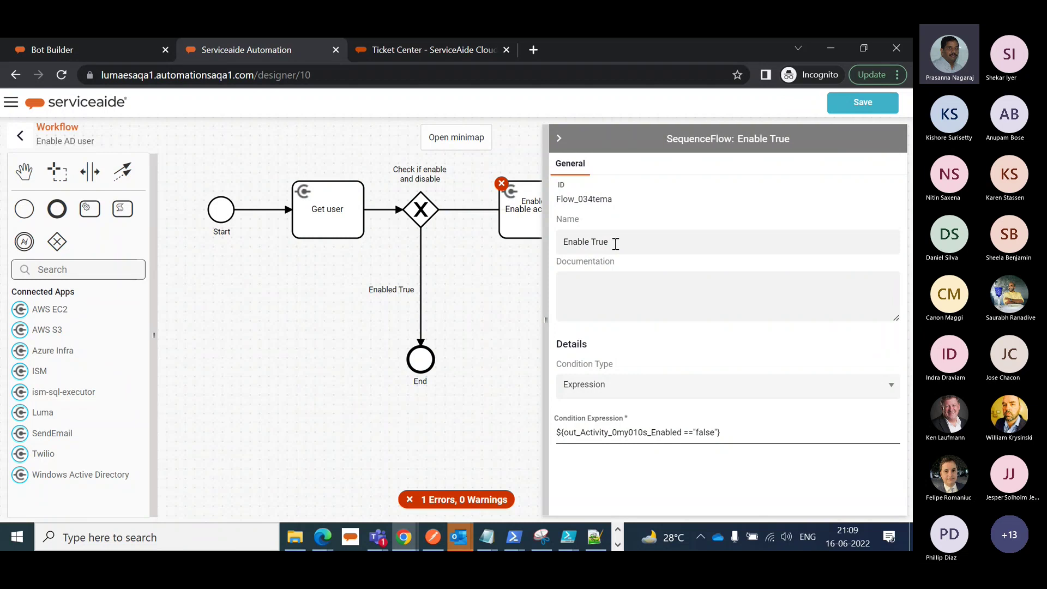
left_click_drag(616, 243, 587, 245)
left_click_drag(532, 199, 483, 201)
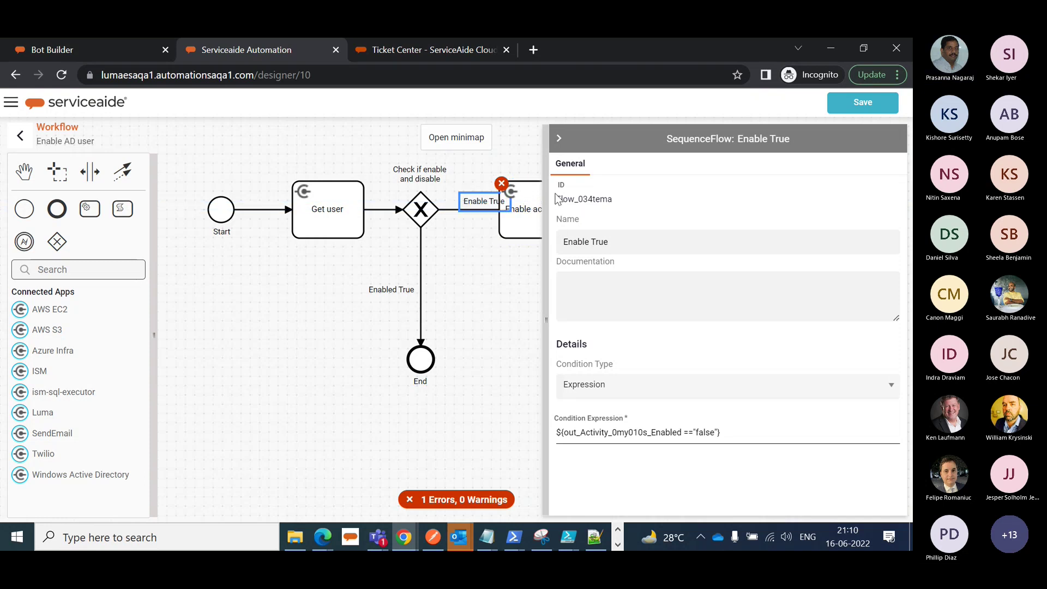
left_click(556, 141)
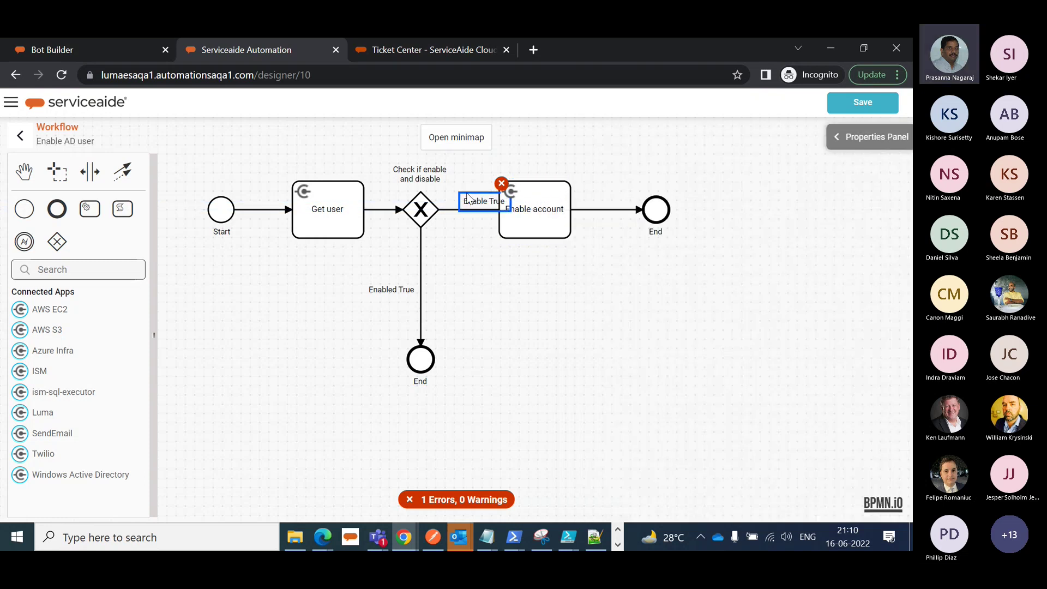
mouse_move(467, 202)
left_mouse_down()
mouse_move(454, 202)
mouse_move(461, 190)
left_mouse_up()
mouse_move(506, 191)
left_click(522, 208)
left_click(559, 140)
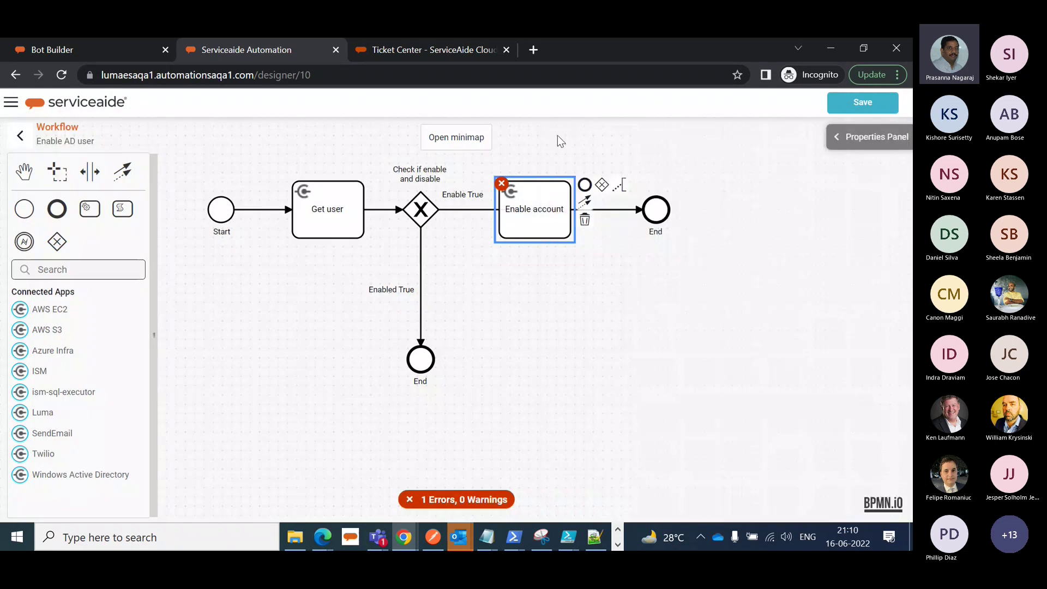
- Try to delete the End event beyond Enable account and connect the gateway directly to the task
left_click(659, 211)
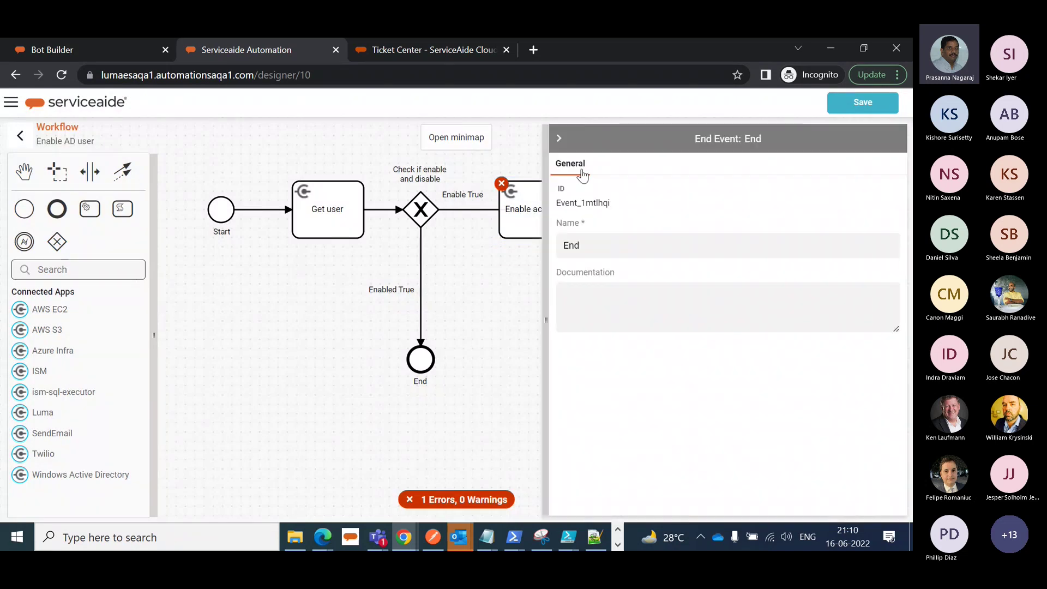
left_click(560, 139)
key("Delete")
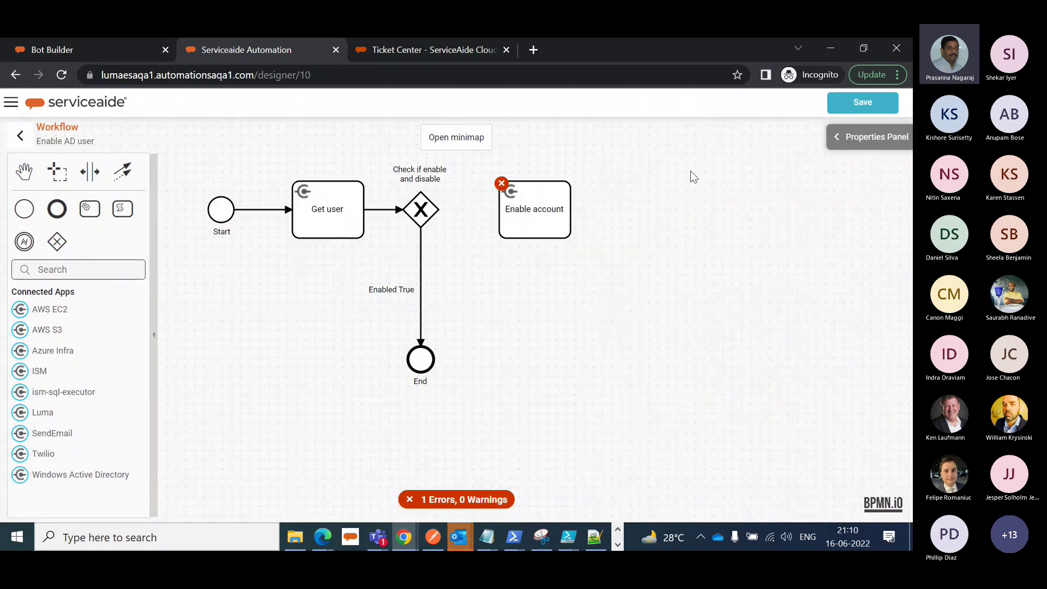
left_click(433, 215)
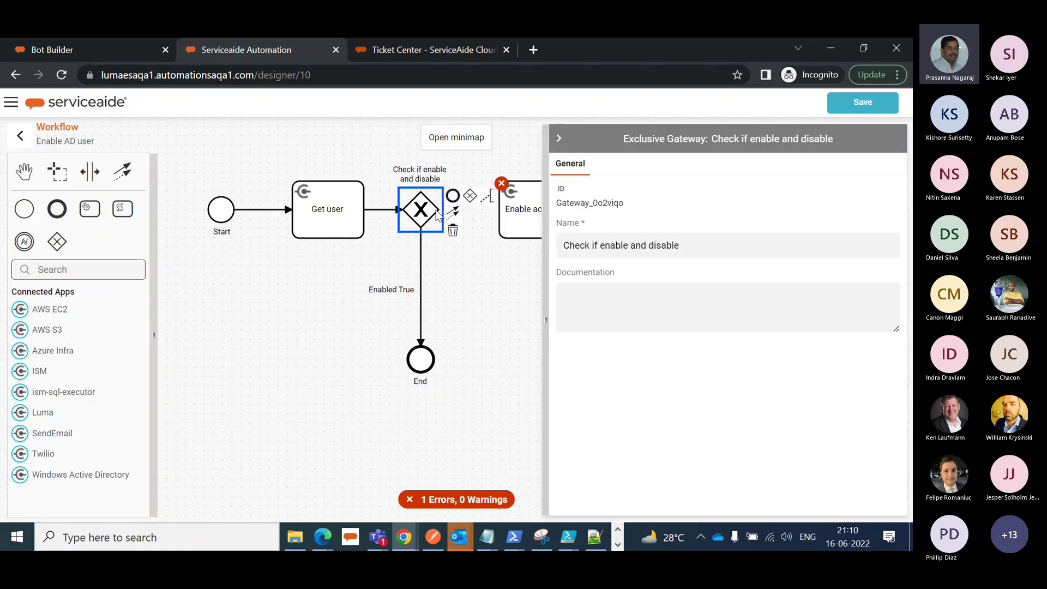
left_click_drag(453, 209, 498, 211)
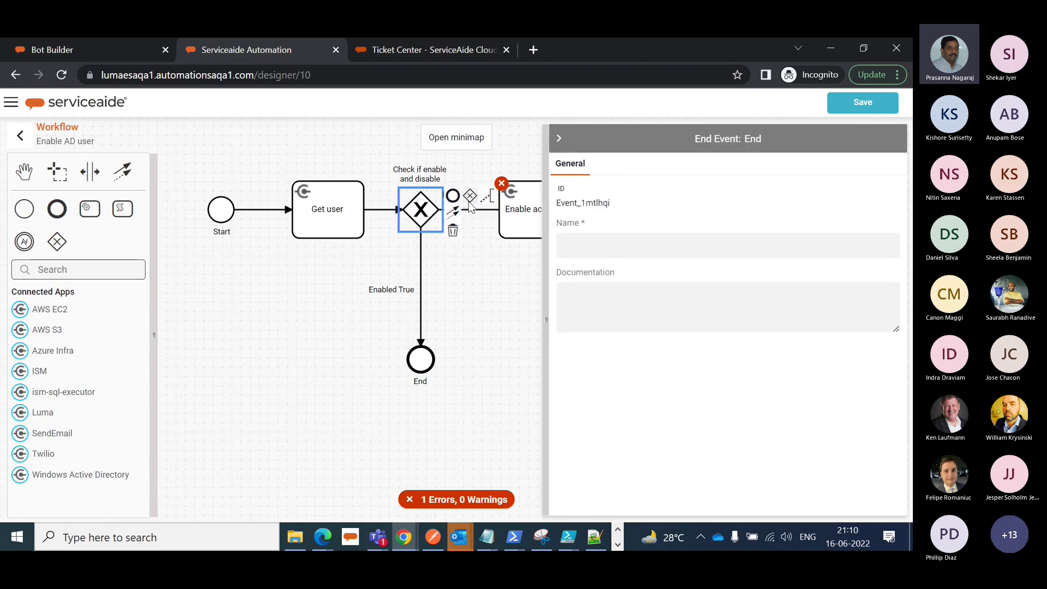
left_click(560, 141)
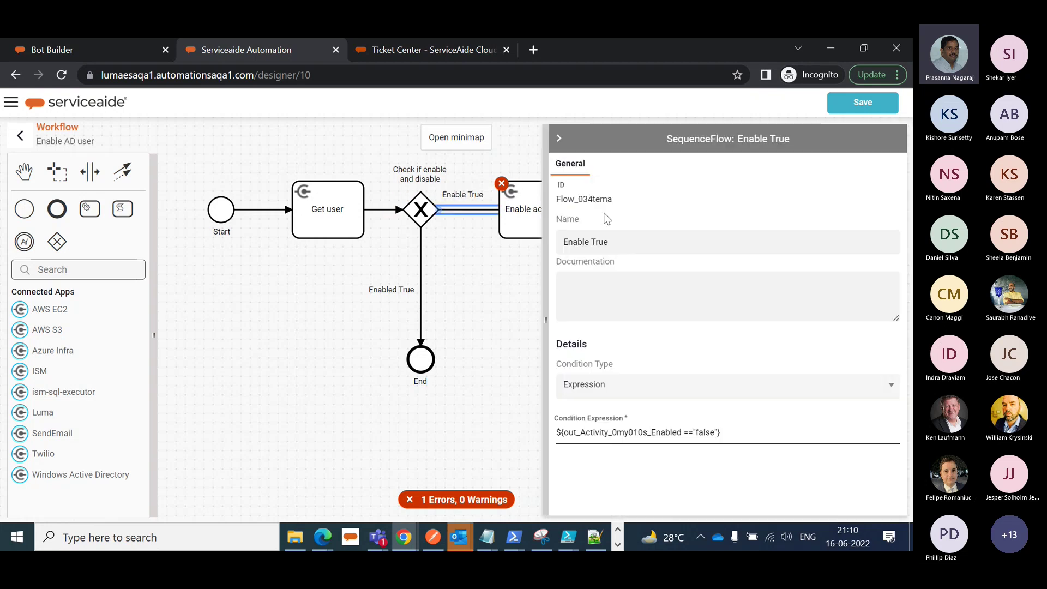
left_click(559, 139)
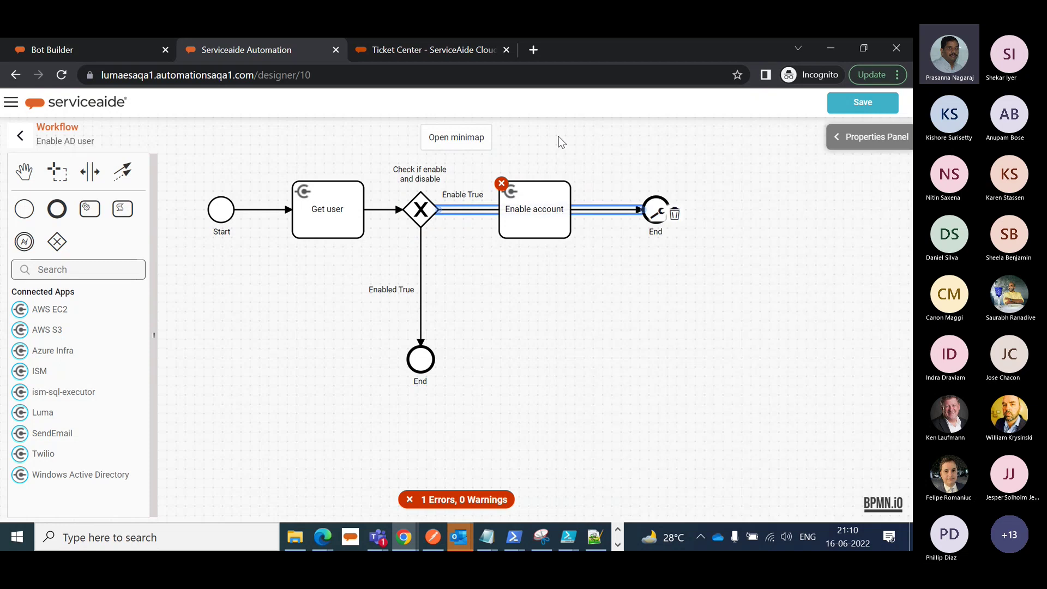
- Insert the Enable account task into the Enable True flow between the gateway and End, and check the Enabled True flow's condition
left_click(542, 196)
left_click_drag(542, 196, 556, 197)
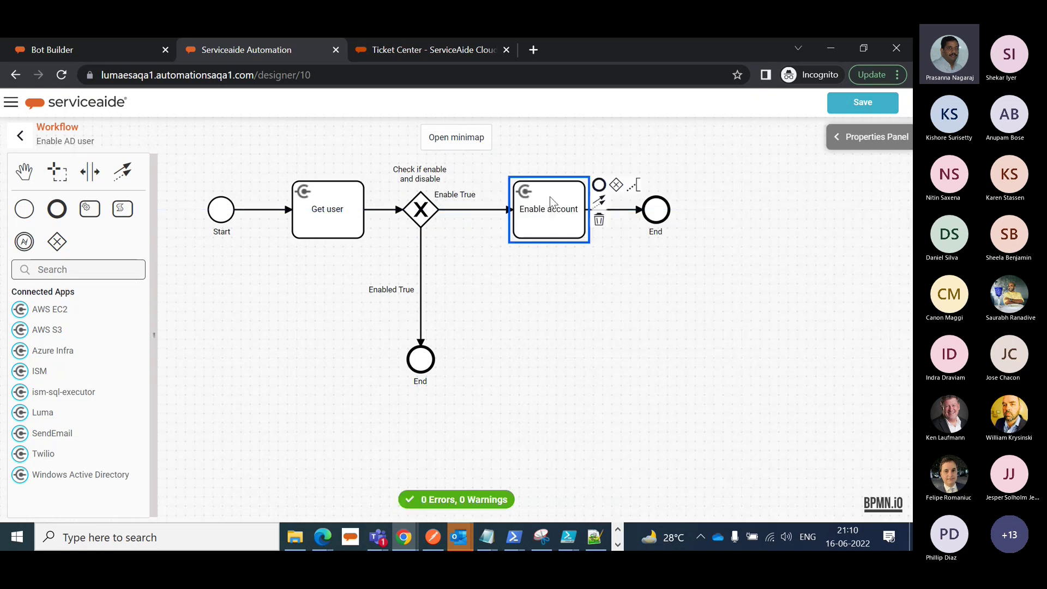
left_click(620, 211)
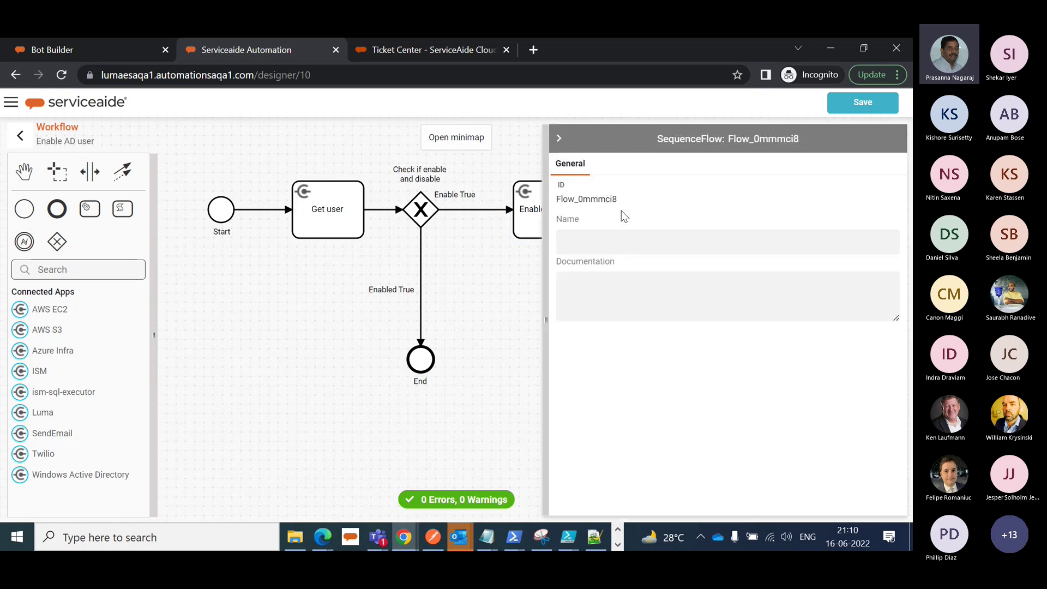
left_click(560, 141)
left_click(572, 232)
left_click_drag(573, 232, 545, 232)
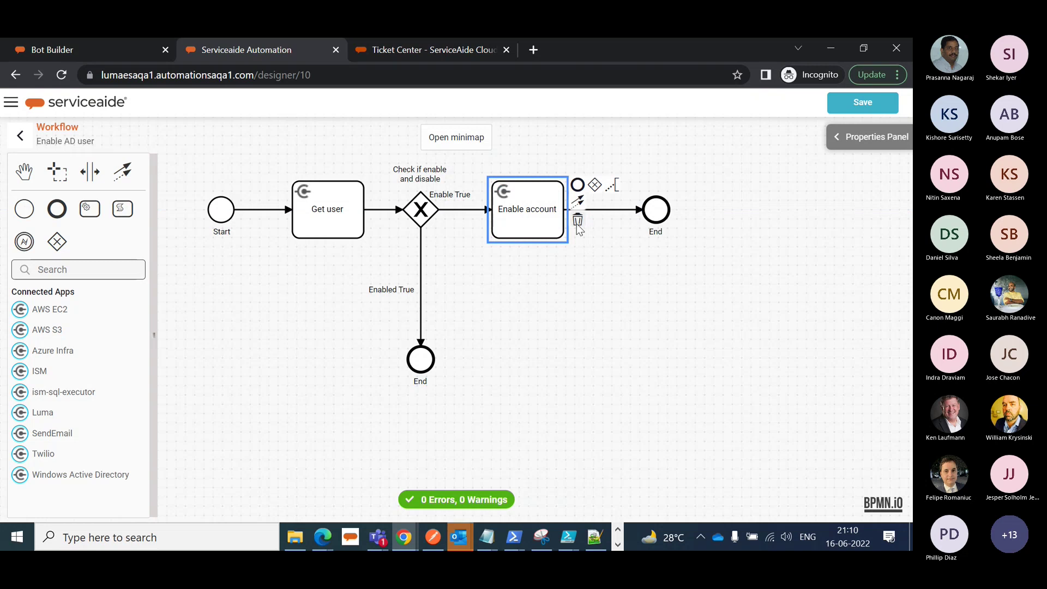
left_click(420, 303)
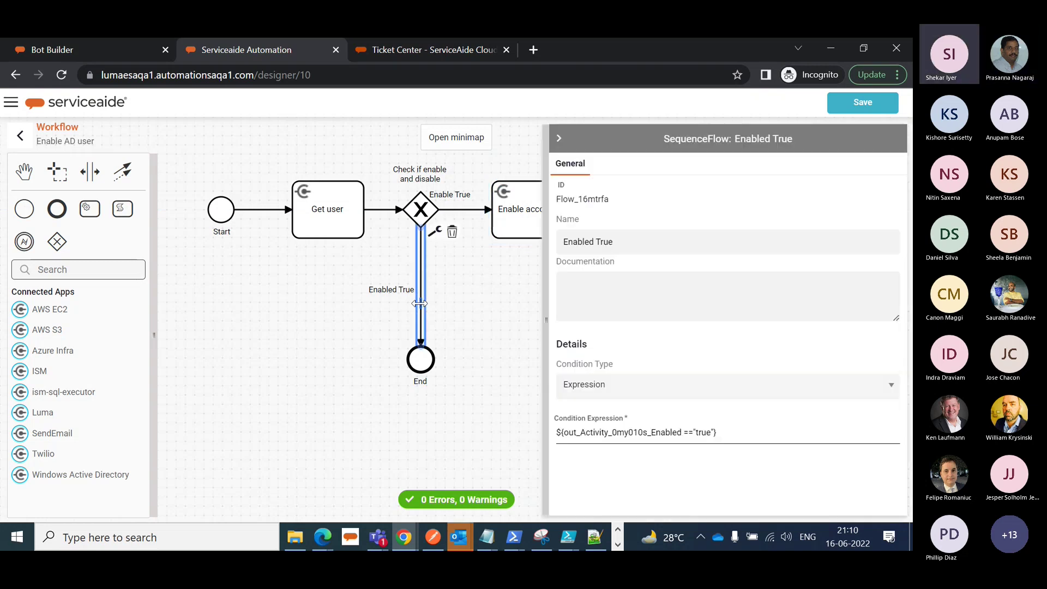
left_click(559, 139)
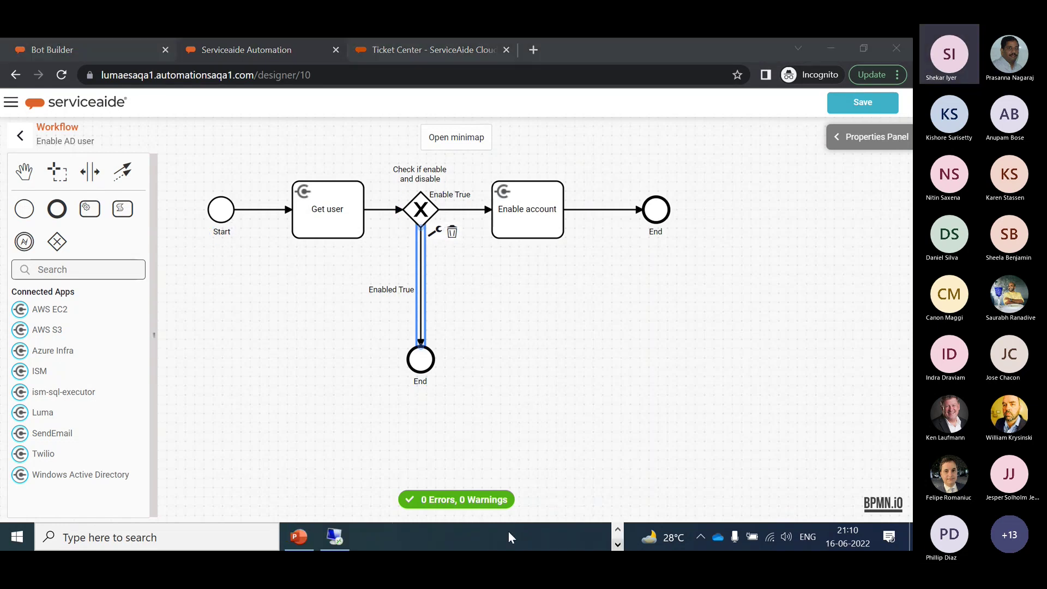
- Switch to the remote Active Directory session and check whether the Luma VSA user account is enabled or disabled
left_click(338, 538)
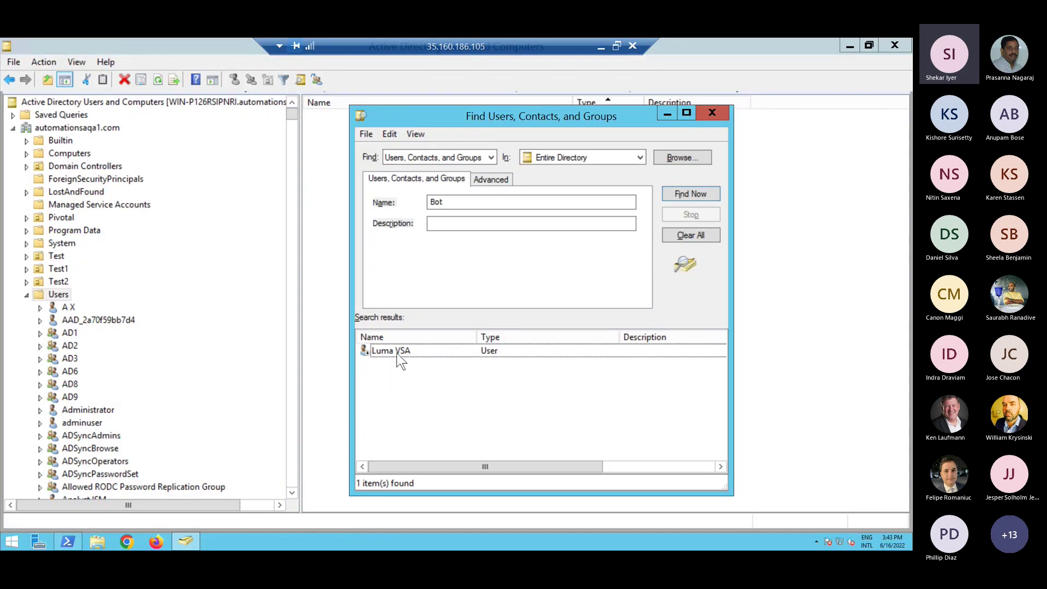
right_click(397, 353)
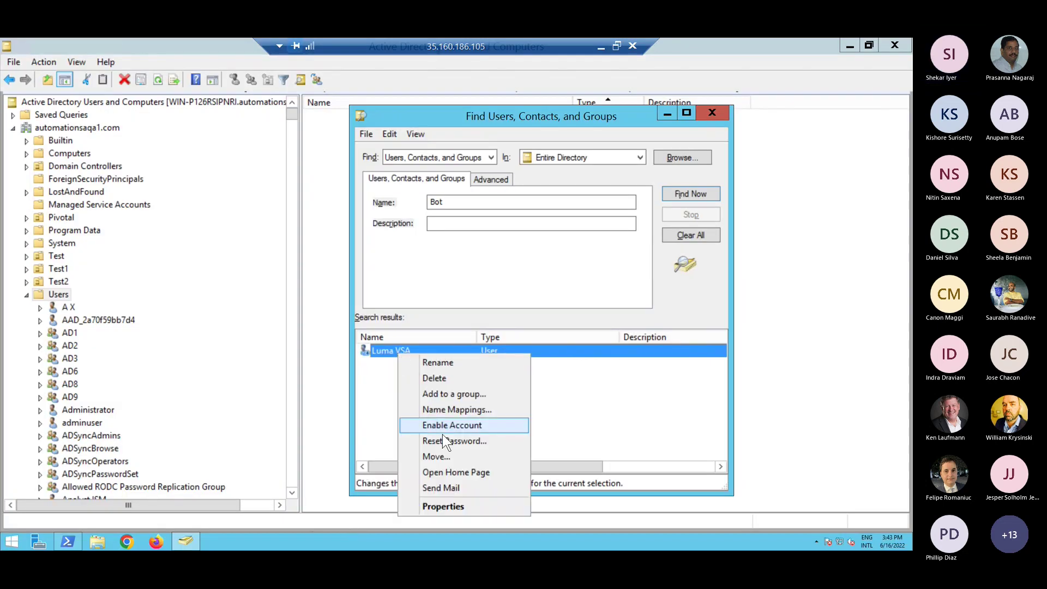
left_click(596, 419)
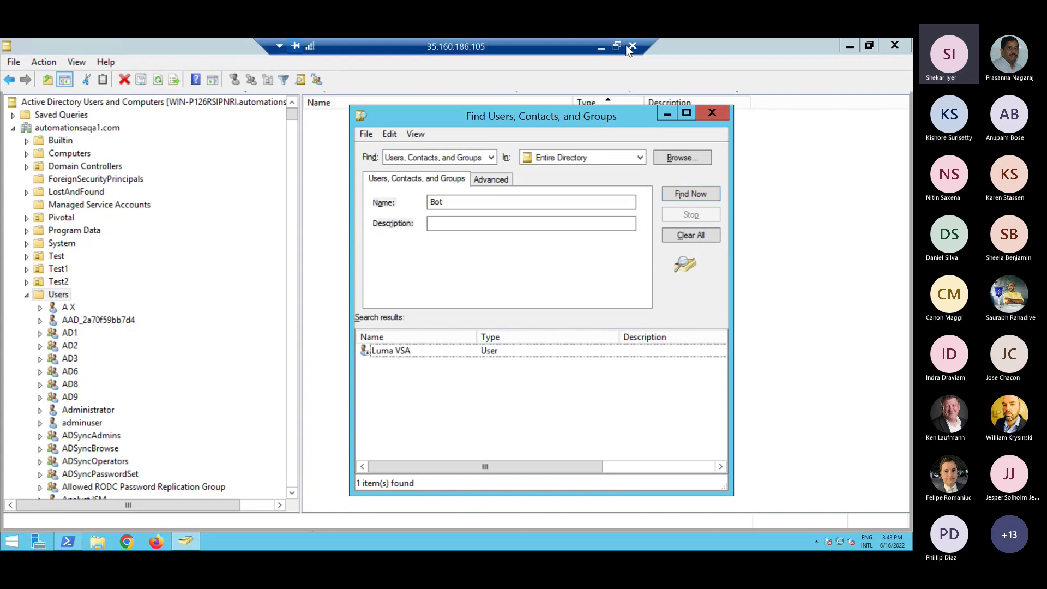
left_click(601, 45)
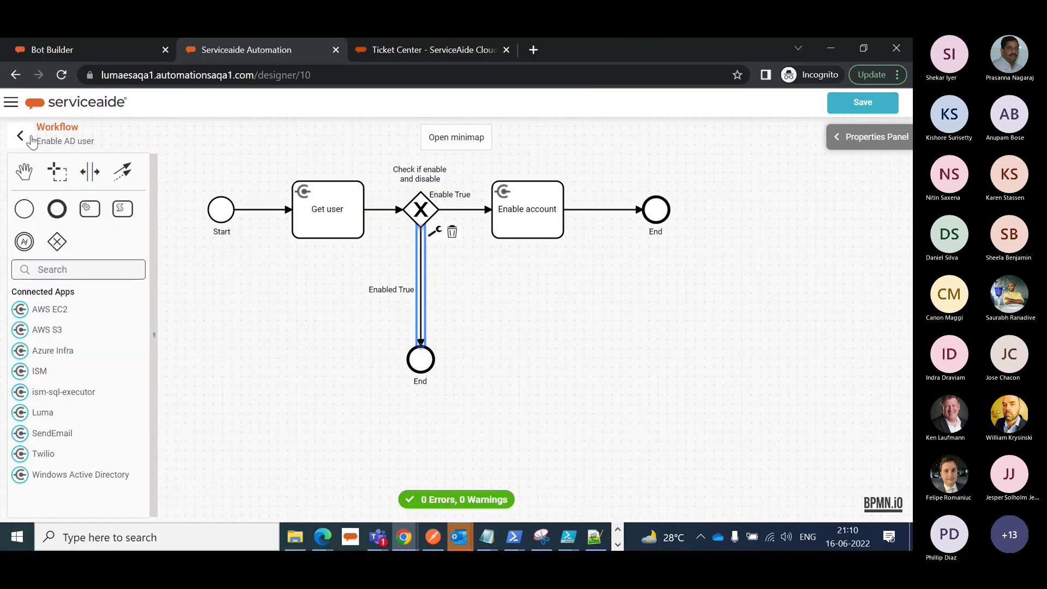
- Save the Enable AD user workflow and execute it with SAM account name Bot, viewing the execution
left_click(859, 109)
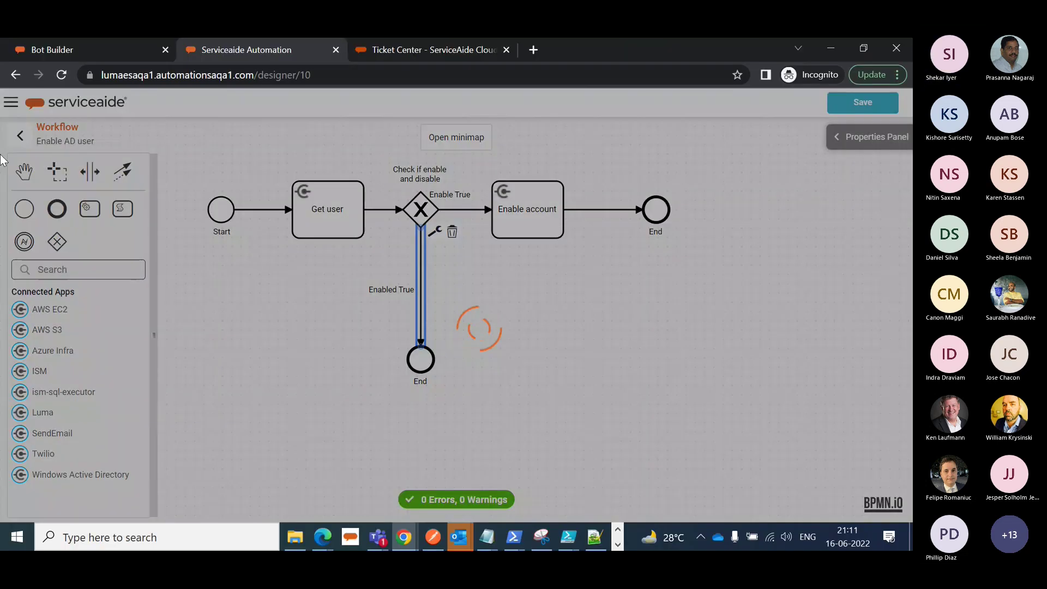
left_click(19, 137)
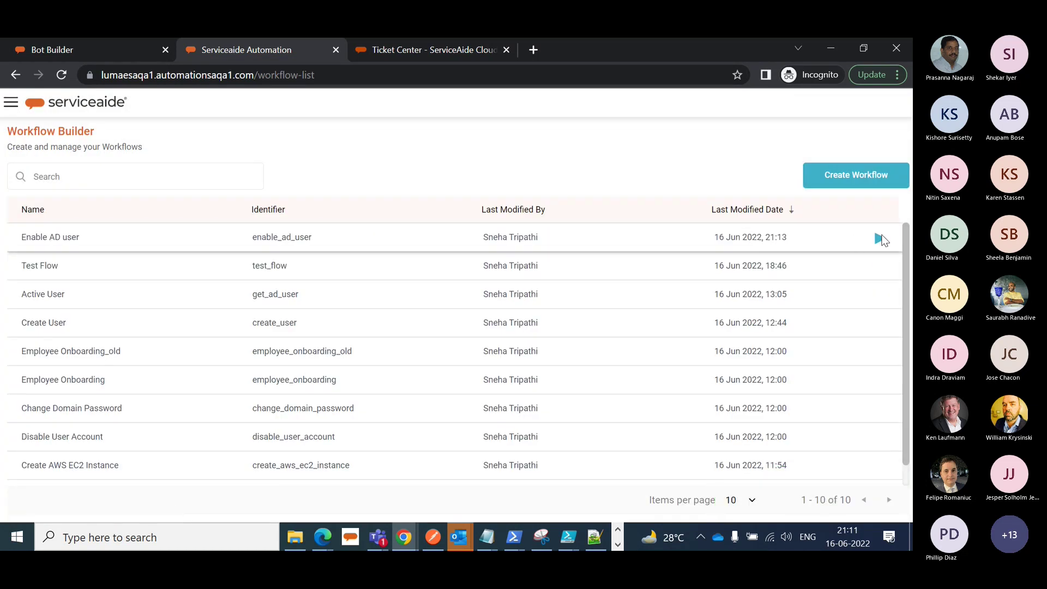
left_click(879, 239)
left_click(361, 272)
type("Bot")
left_click(661, 445)
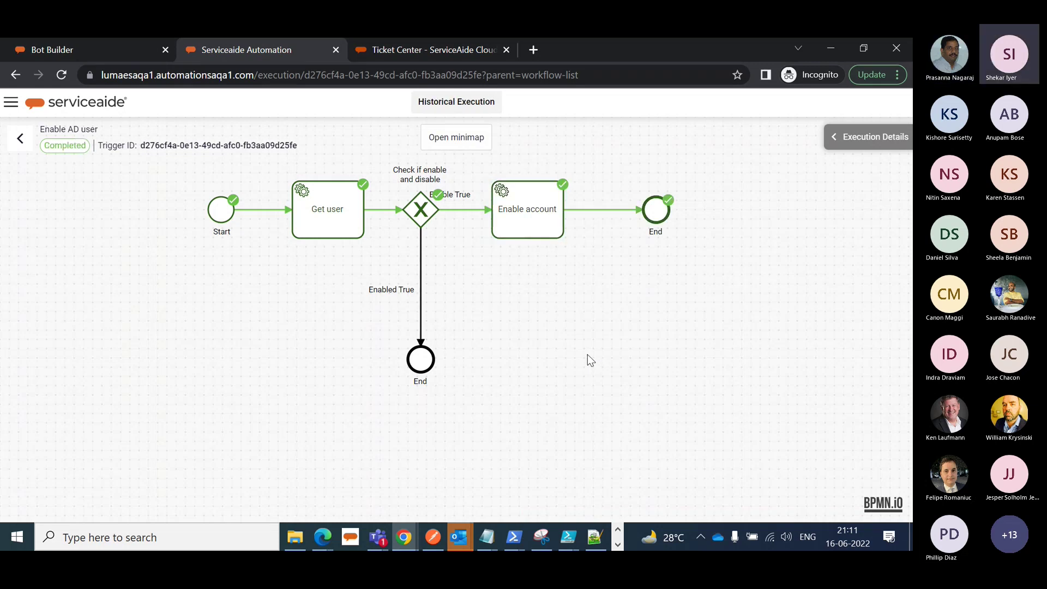
- Return to the remote Active Directory session and recheck the Luma VSA account's status after the workflow run
left_click(617, 544)
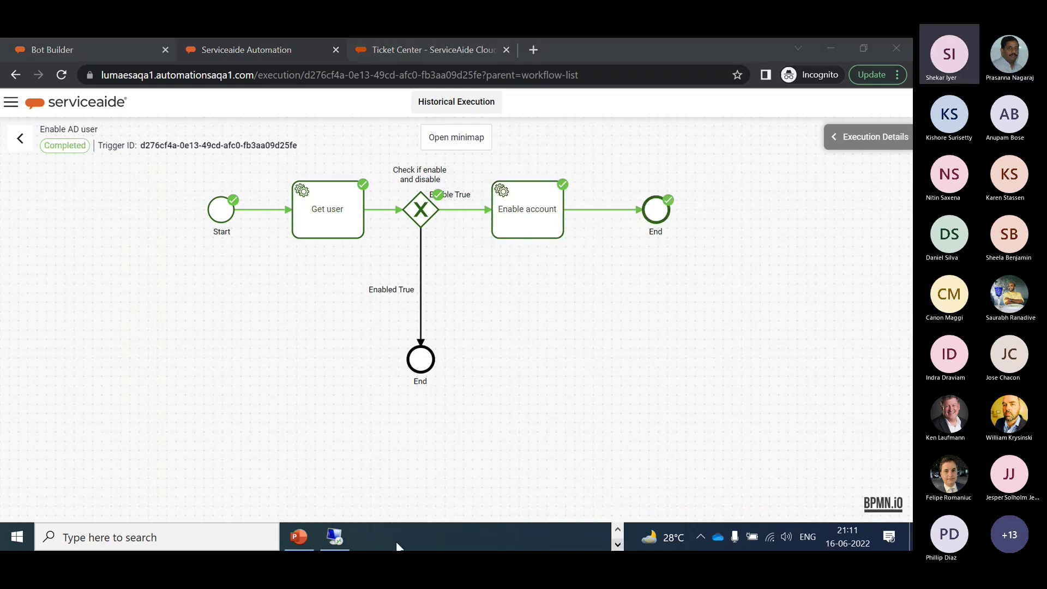
left_click(342, 532)
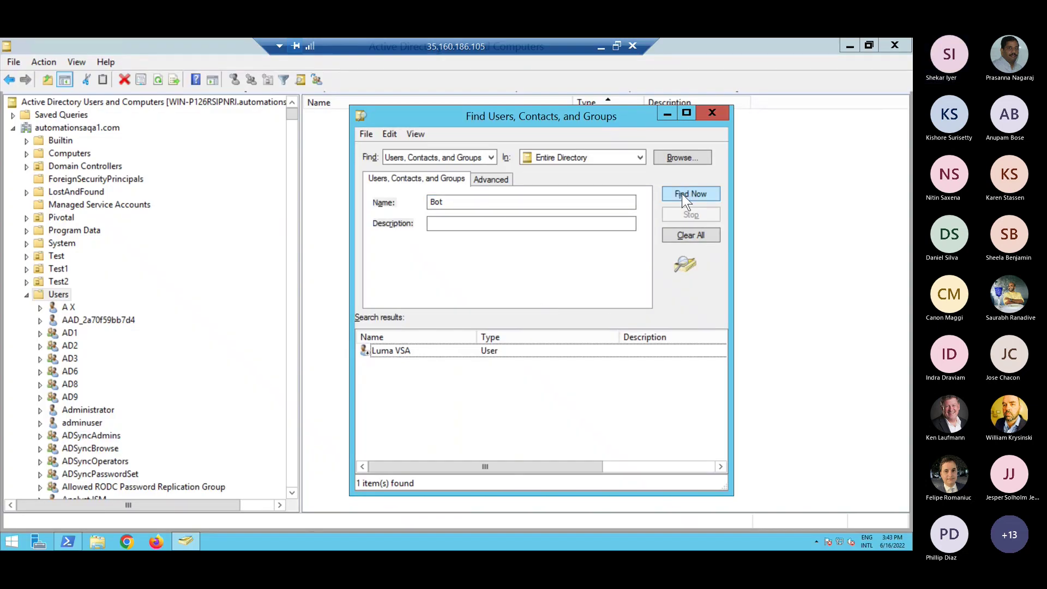
right_click(402, 352)
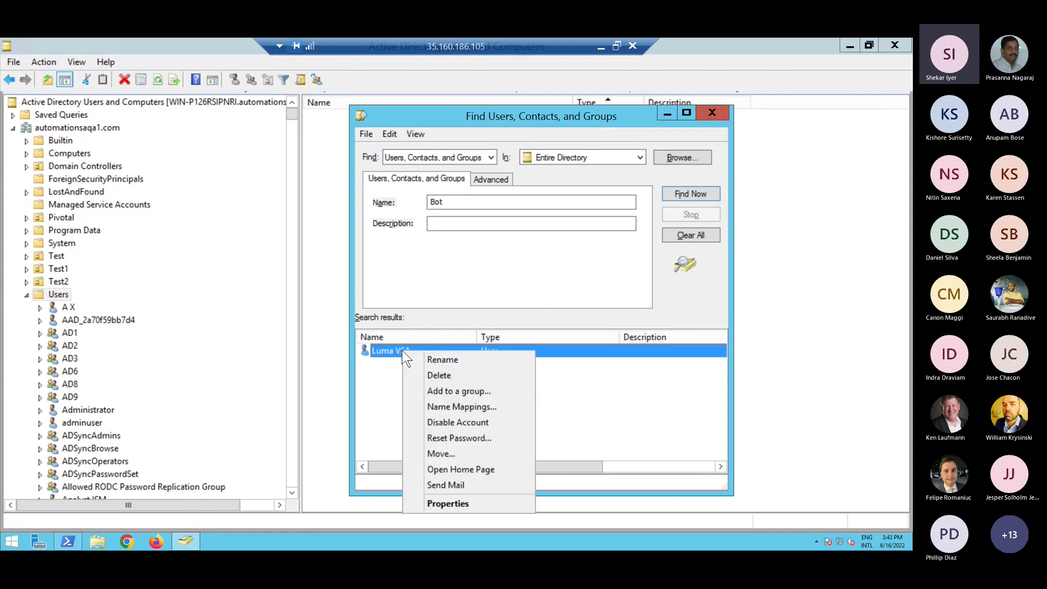
left_click(601, 47)
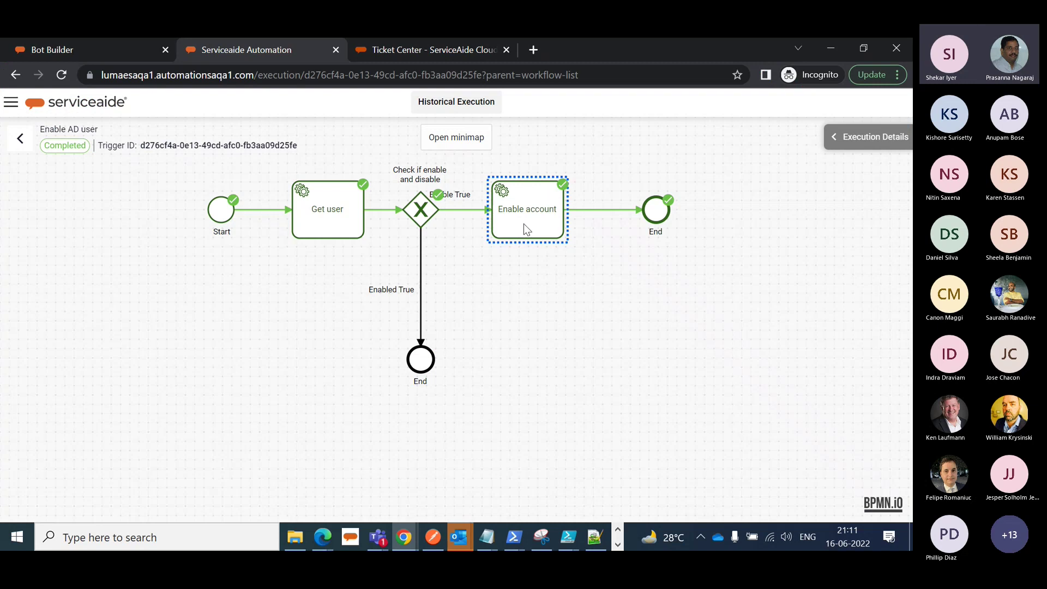
- View the execution details of the Enable account task, then return to the workflow list
left_click(524, 223)
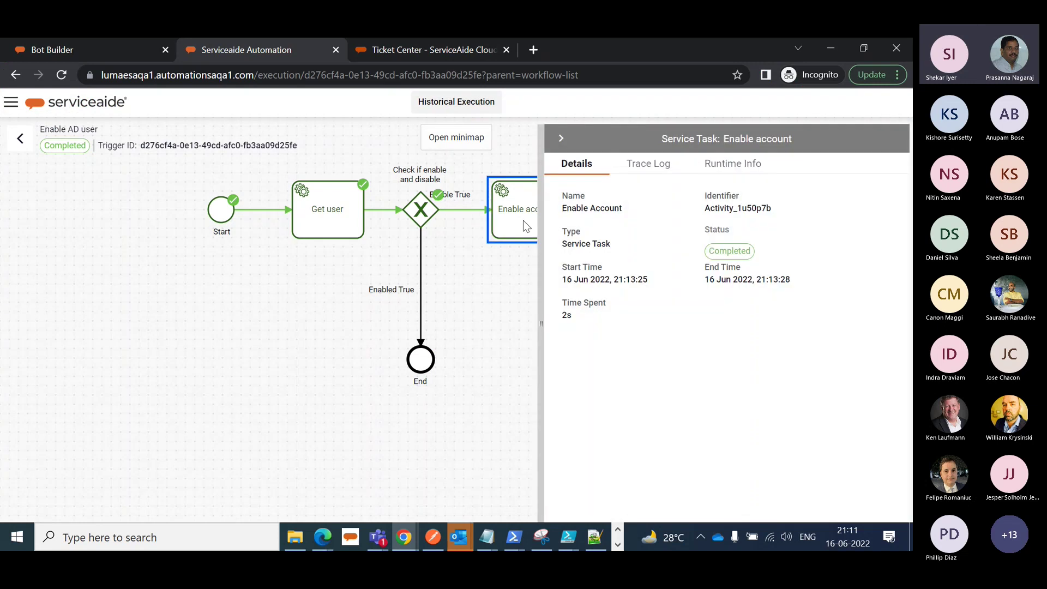
left_click(561, 138)
left_click(20, 139)
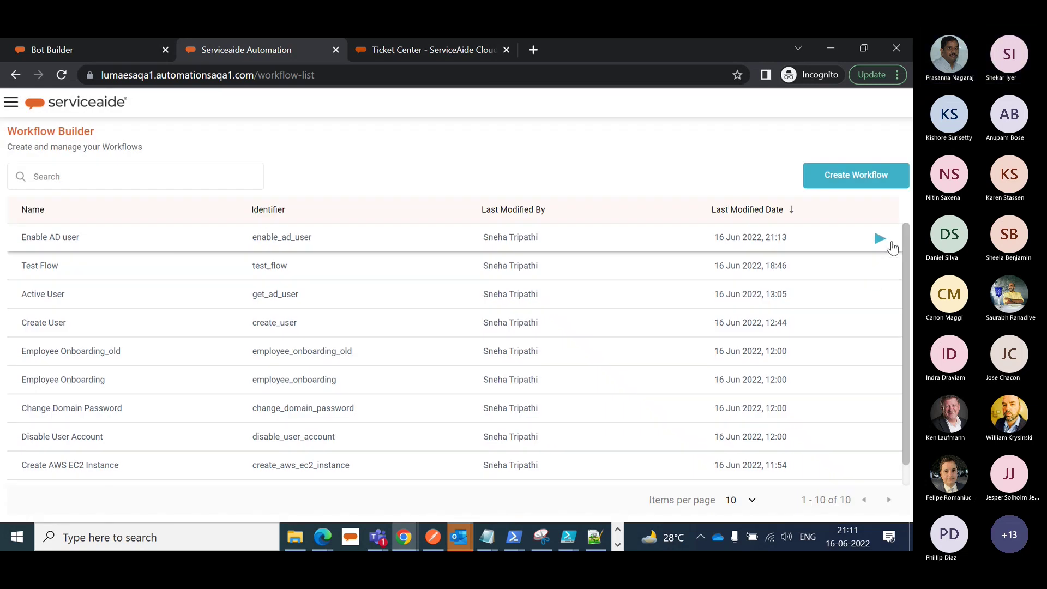
- Execute the Enable AD user workflow again for SAM account name Bot and inspect the Enable True flow in the execution view
left_click(881, 239)
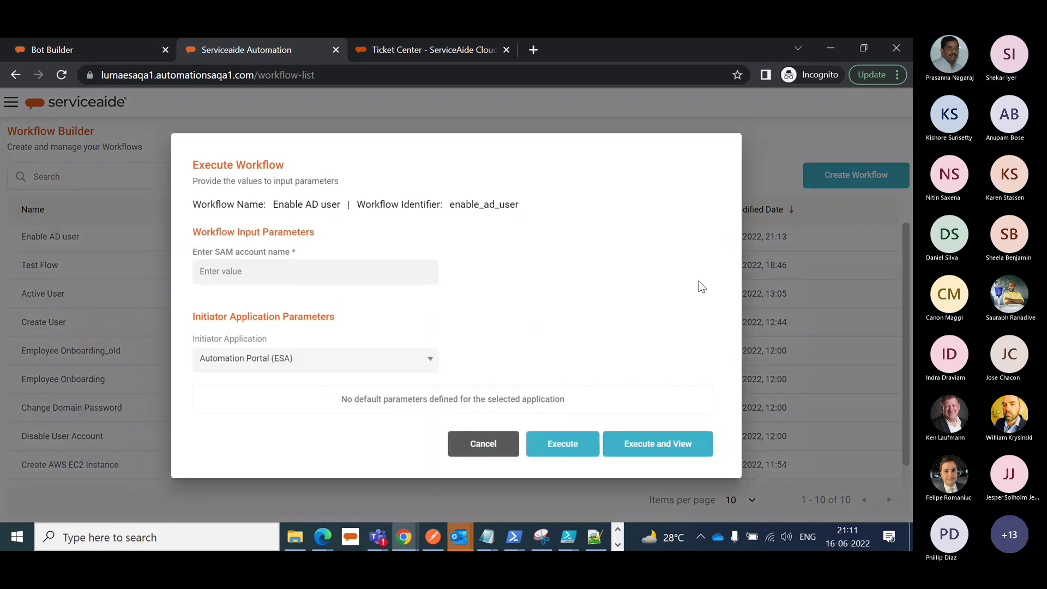
type("Bot")
left_click(646, 444)
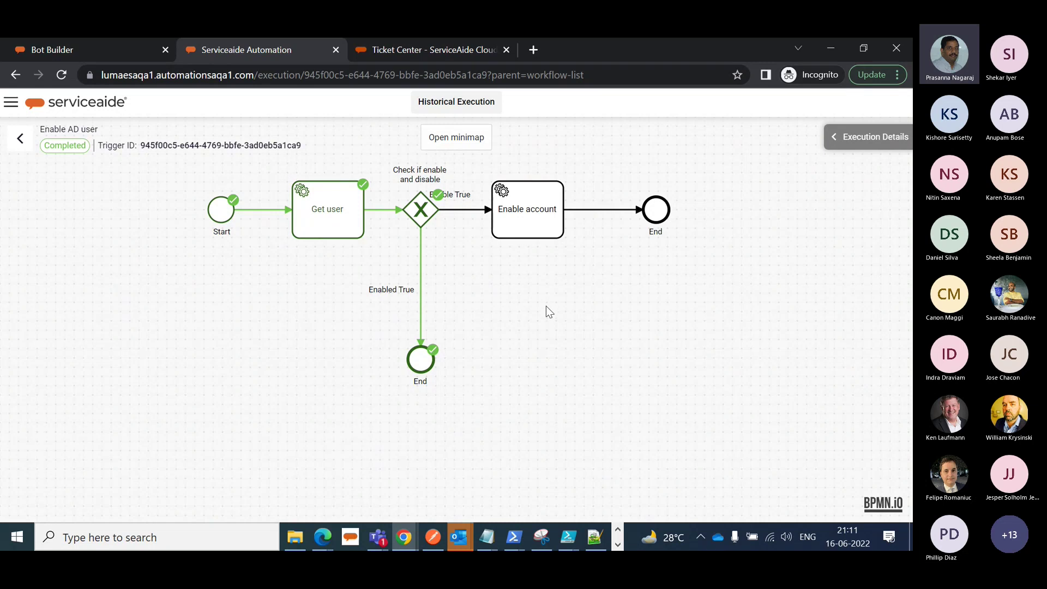
left_click(469, 197)
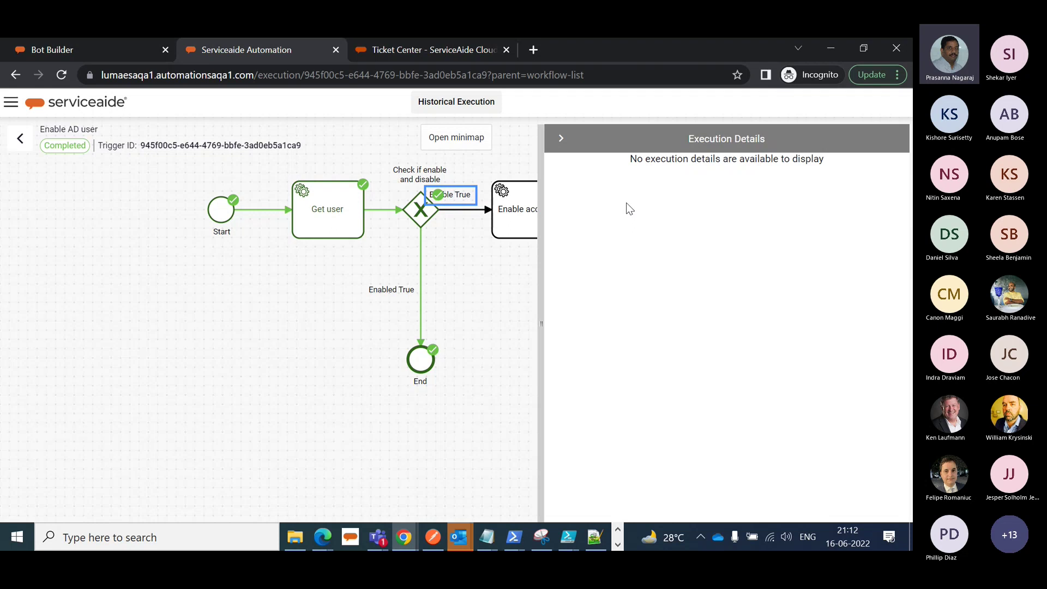
left_click(562, 140)
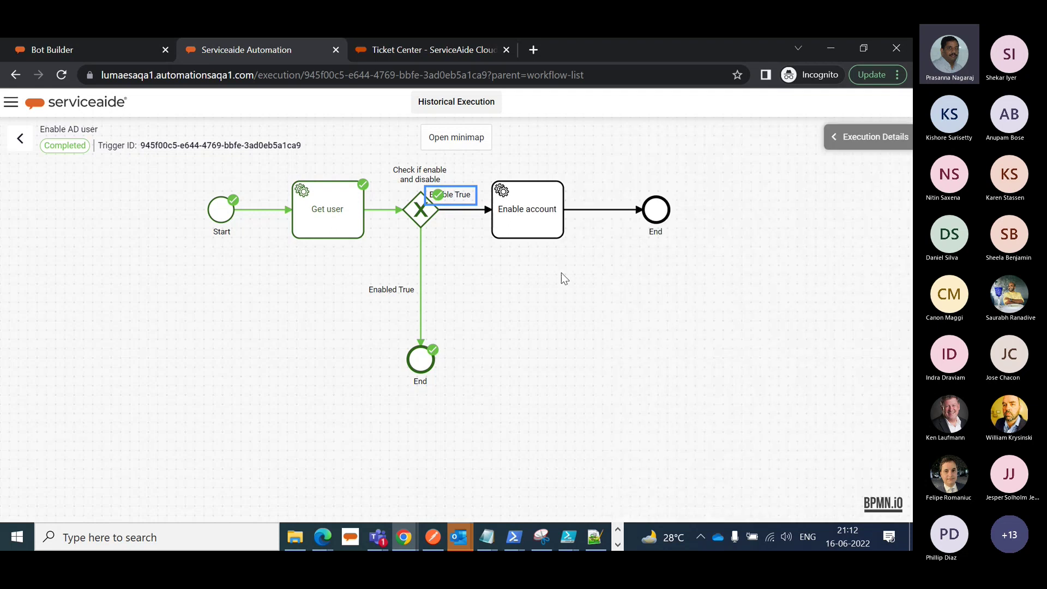
- Reopen the Enable AD user workflow in the designer, rename the flow into Enable account as Enable false, and save the workflow
left_click(20, 138)
left_click(72, 236)
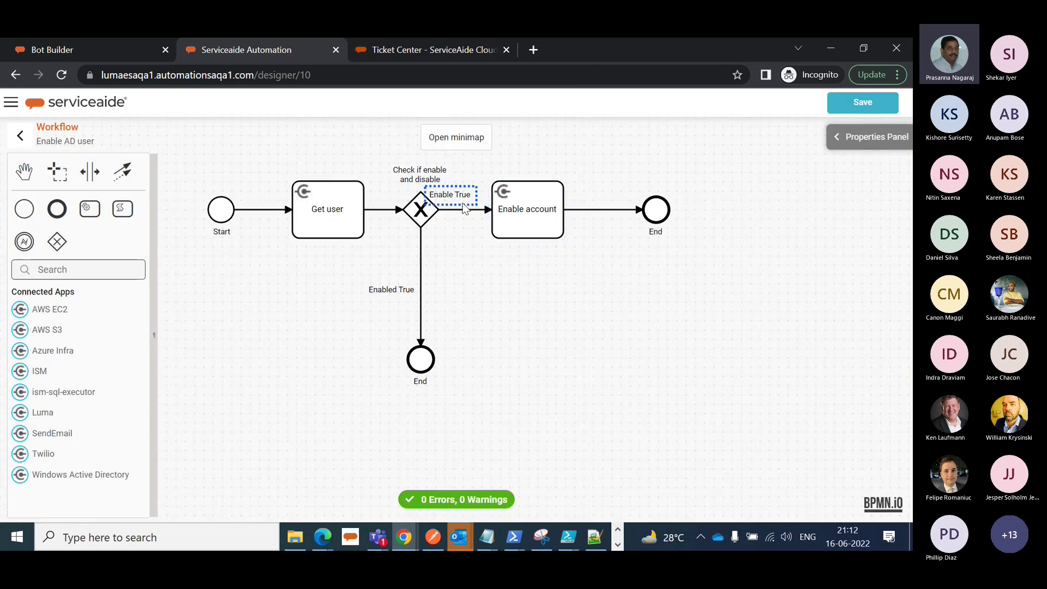
left_click(869, 137)
left_click(461, 205)
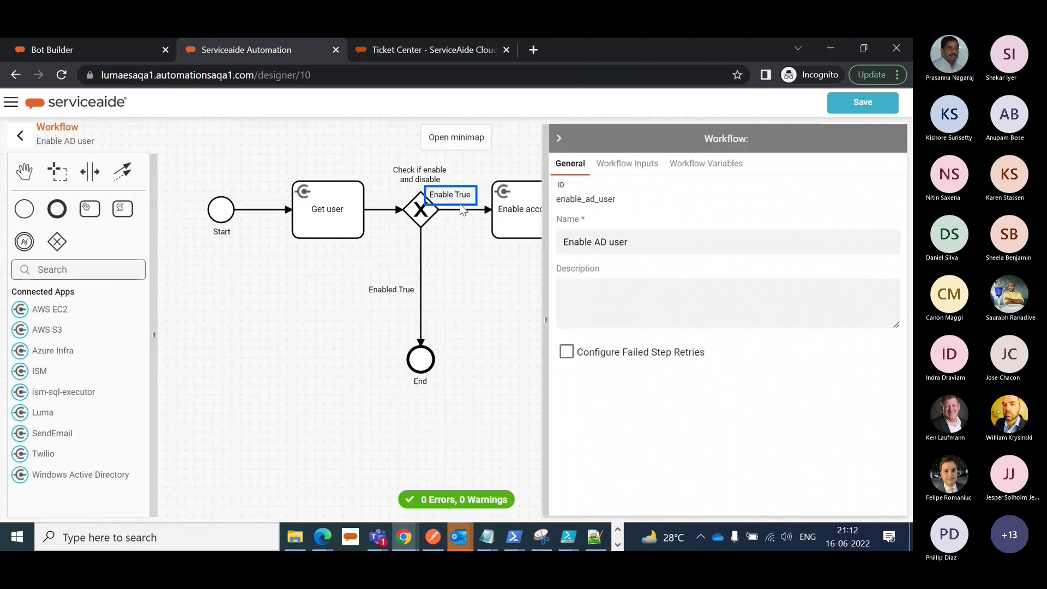
left_click(472, 210)
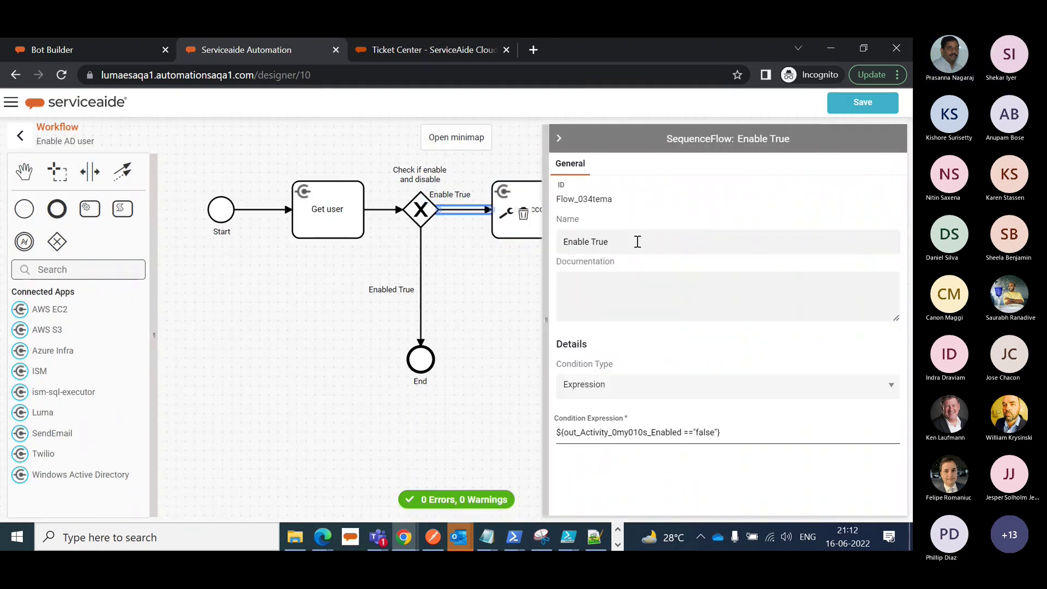
key("BackSpace")
key("BackSpace")
key("BackSpace")
key("BackSpace")
key("BackSpace")
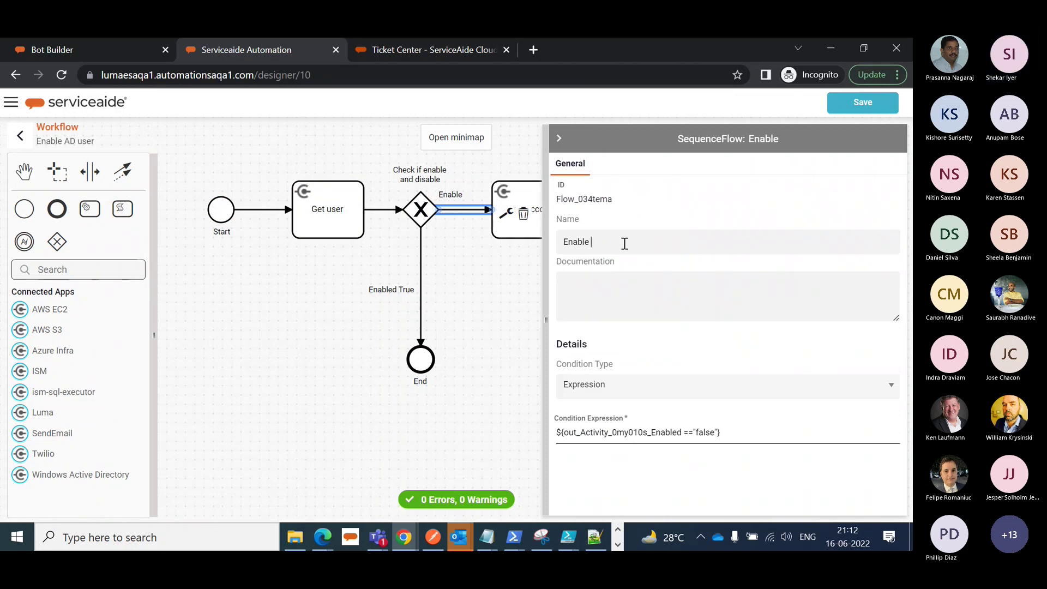
type("false")
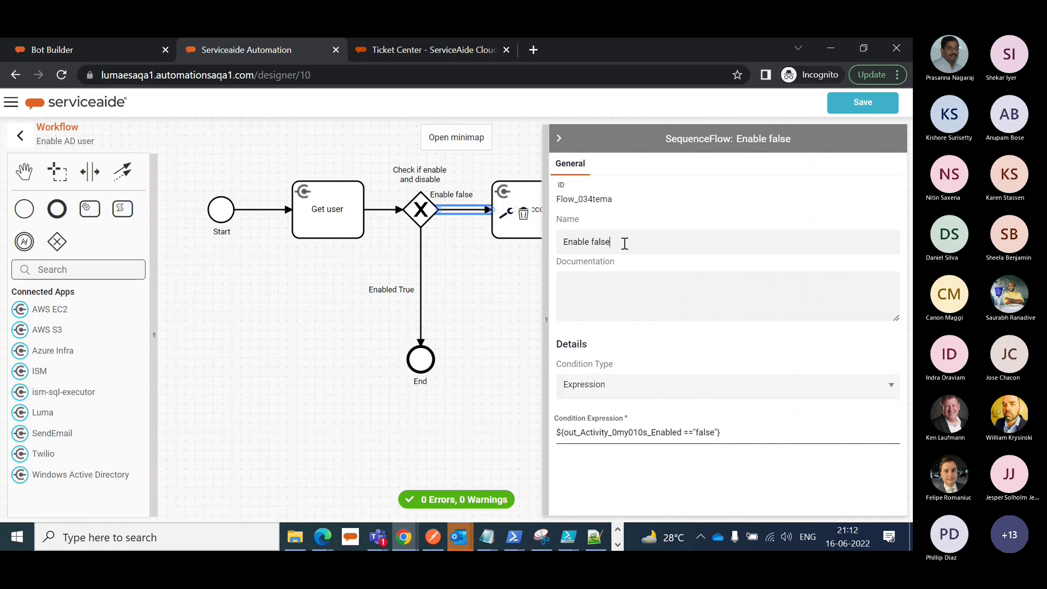
left_click(559, 138)
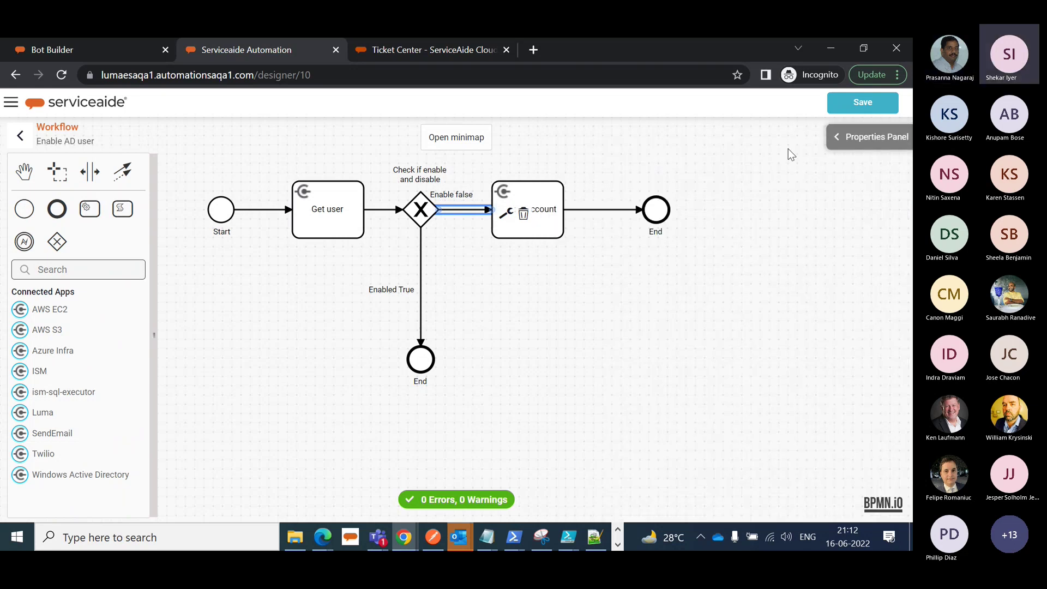
left_click(840, 106)
- Shift both End events outward for more room and insert a Luma connected app task between Enable account and its End event
left_click(663, 224)
left_click_drag(664, 226, 715, 226)
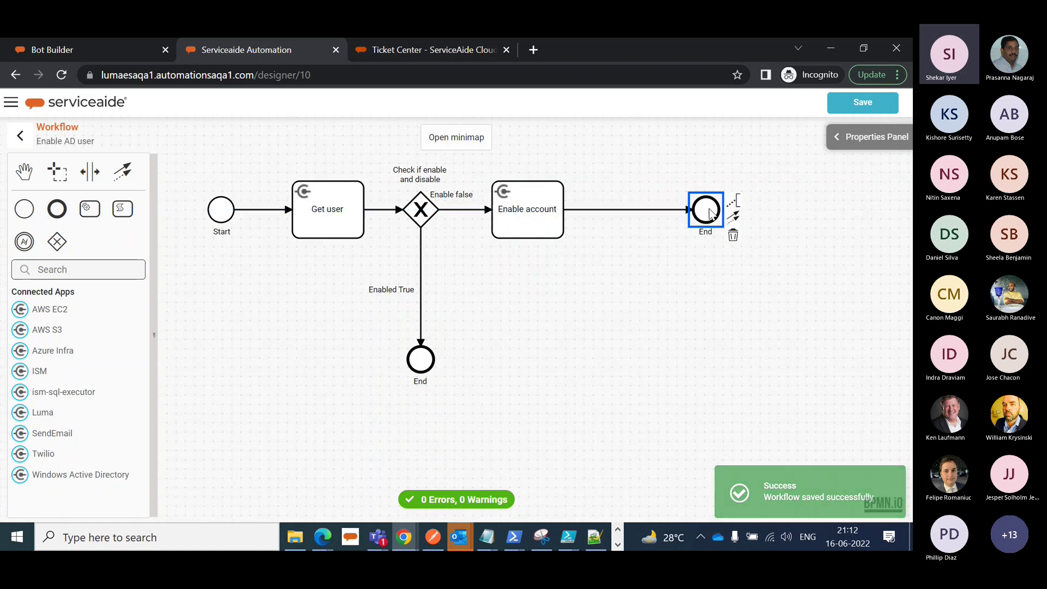
left_click_drag(420, 357, 419, 367)
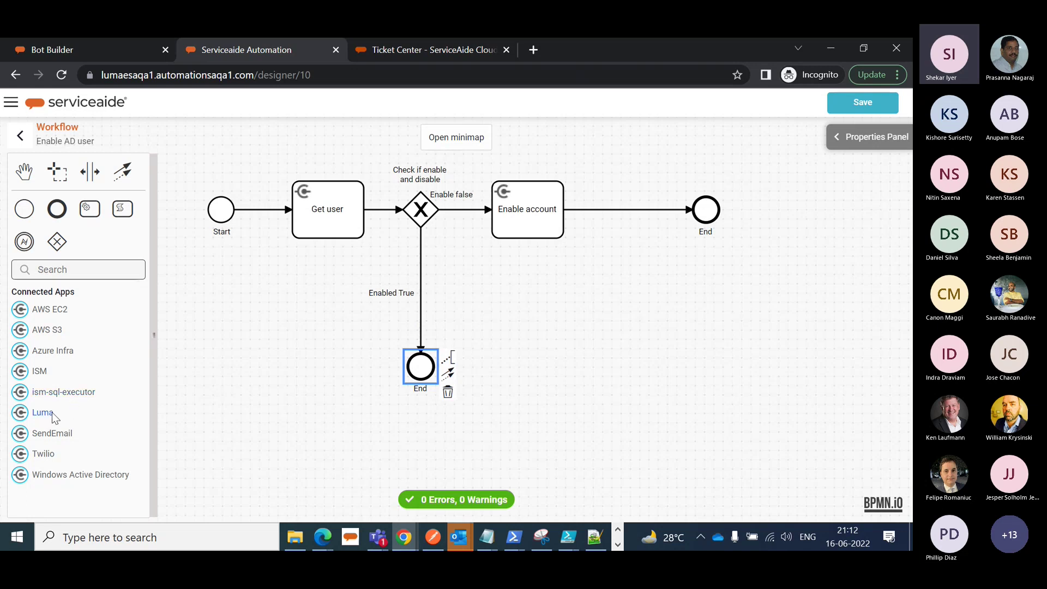
left_click_drag(46, 416, 633, 218)
left_click_drag(631, 212, 633, 212)
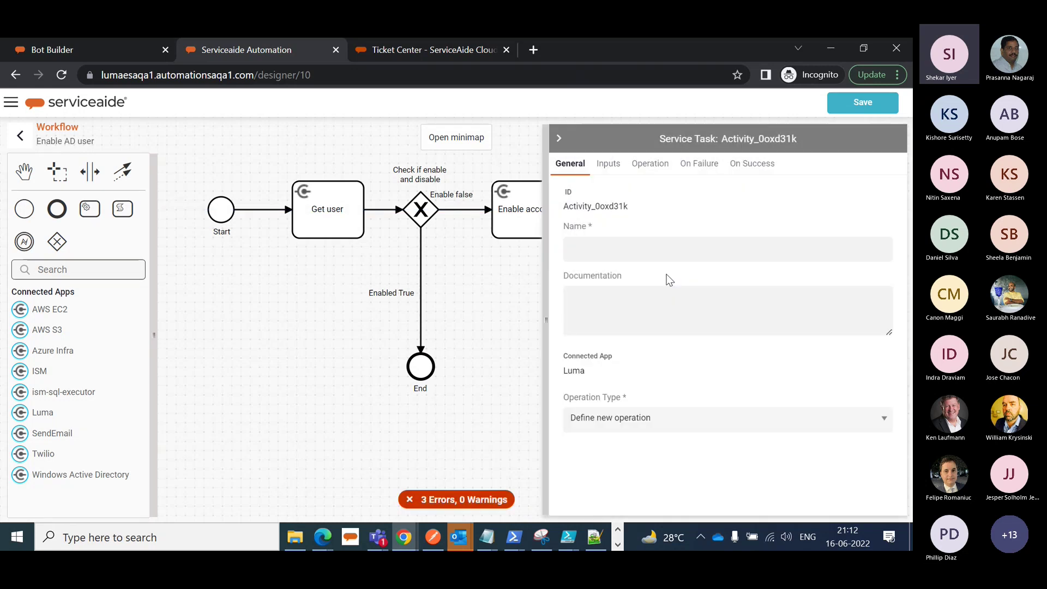
- Name the task Luma Notification, select the Luma2Perf instance, and copy its operation from the global operation Luma Notification
left_click(655, 248)
type("Luma")
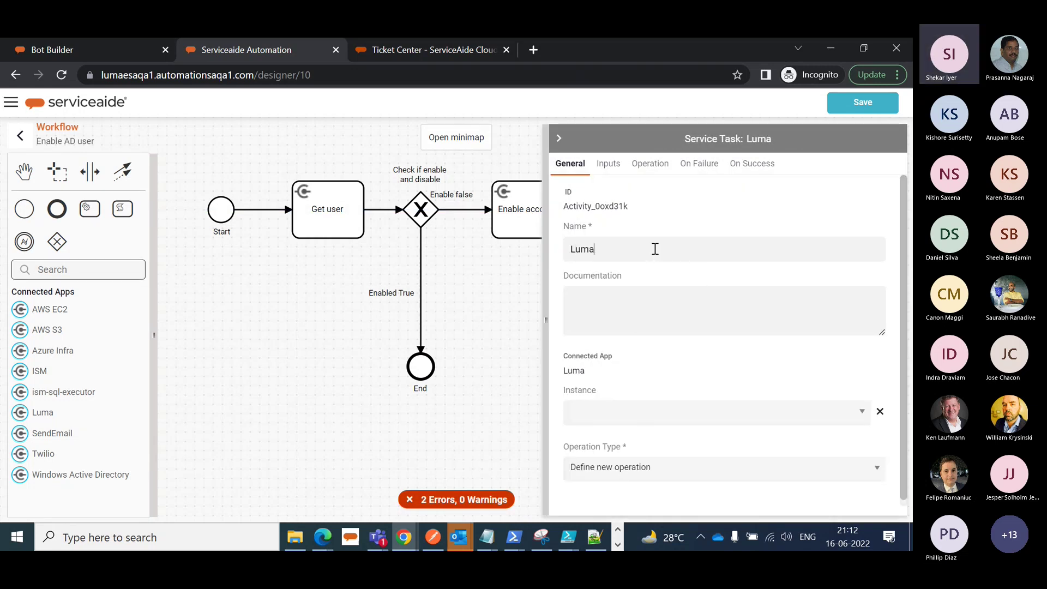
type(" Notification")
left_click(640, 413)
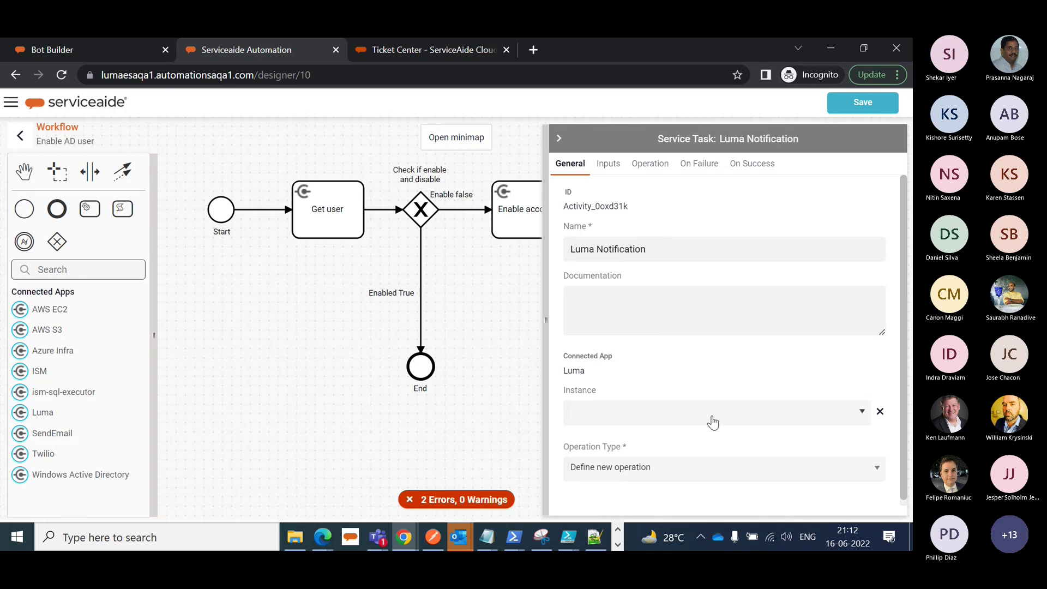
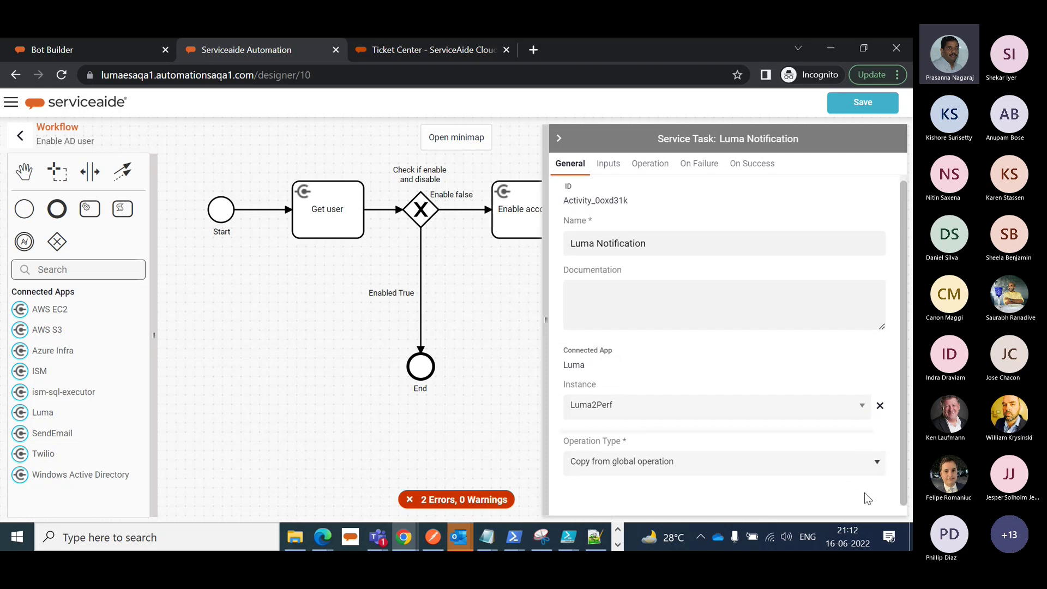
scroll(865, 492, "down", 2)
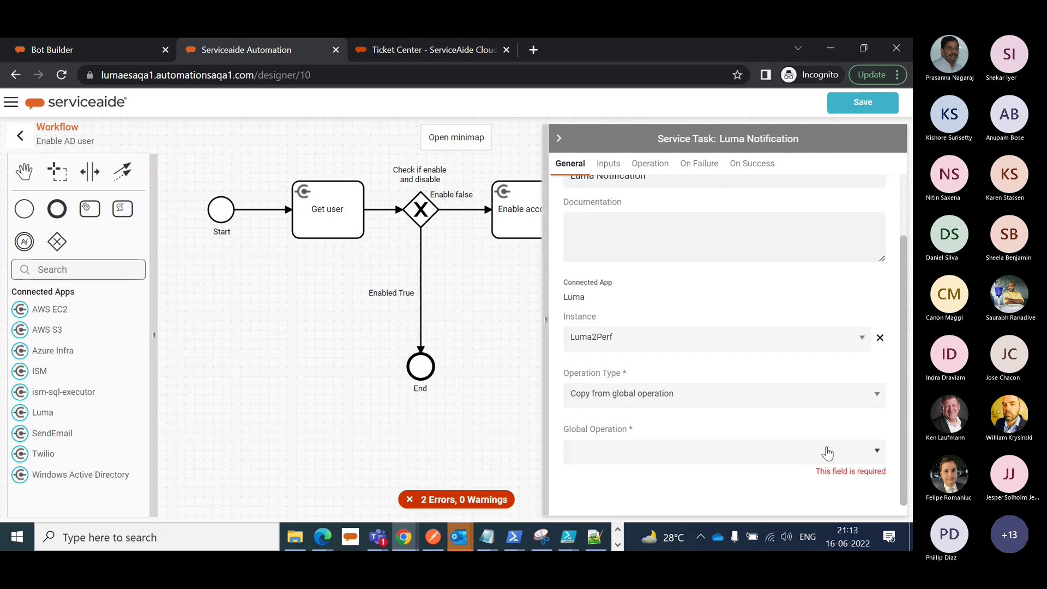
left_click(805, 449)
left_click(645, 402)
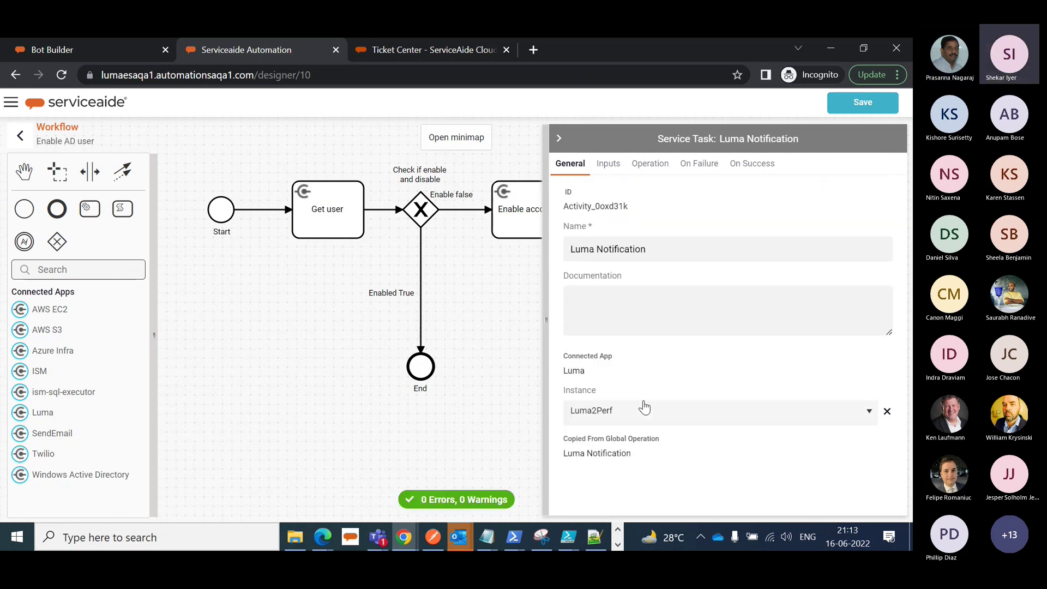
- Check which variables the Luma Notification request payload uses and add an input parameter named UserID to the task
left_click(612, 164)
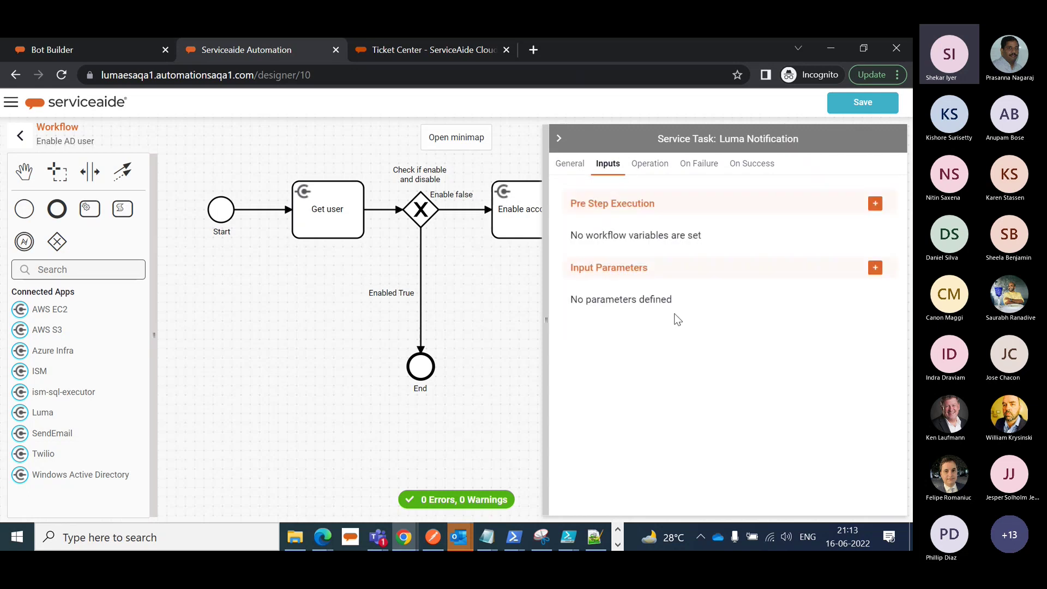
left_click(650, 165)
scroll(803, 369, "down", 8)
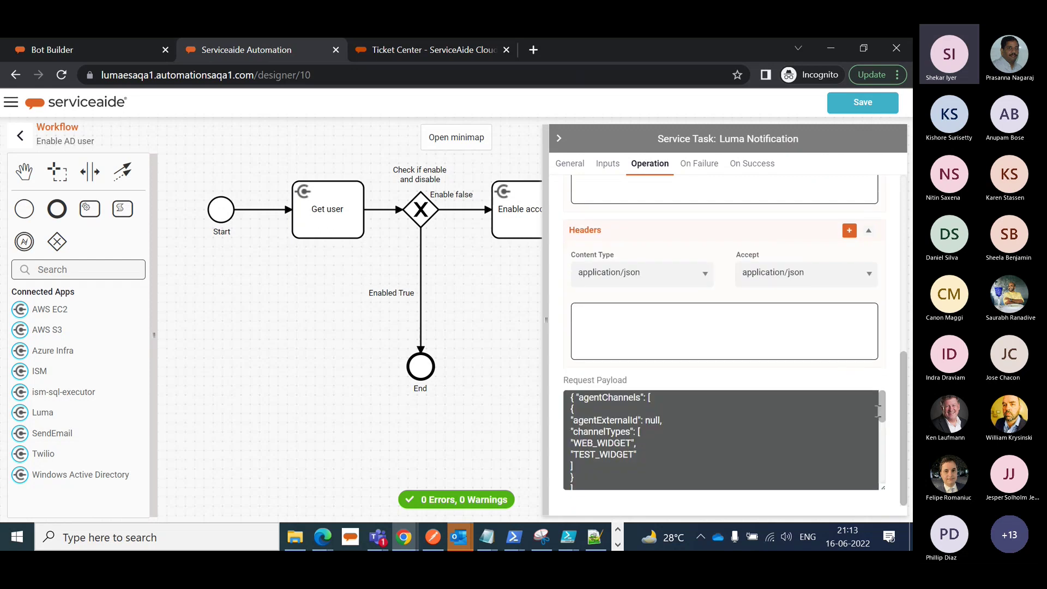
scroll(881, 407, "down", 5)
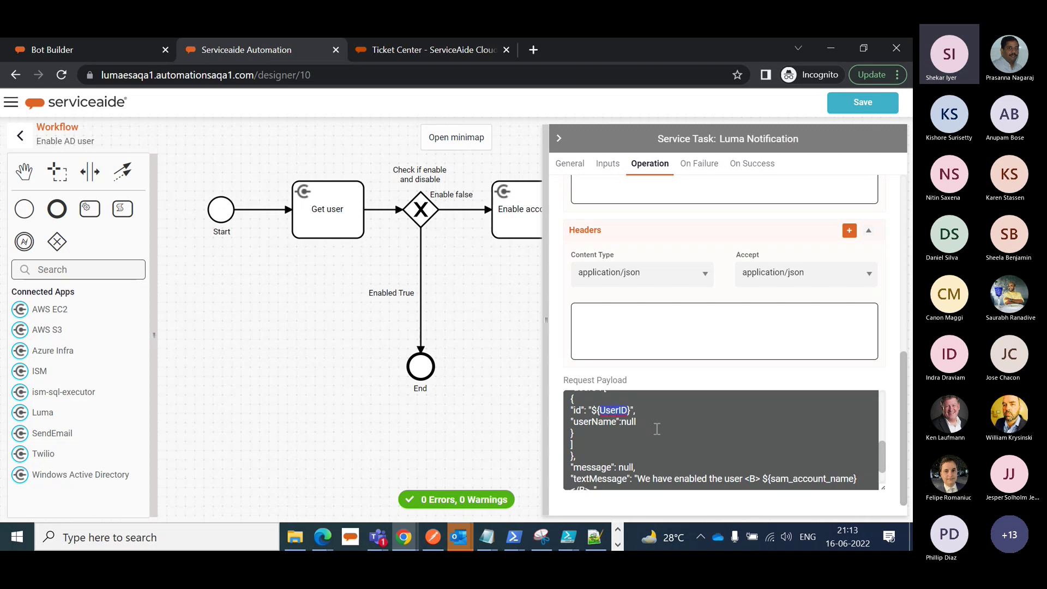
left_click(608, 170)
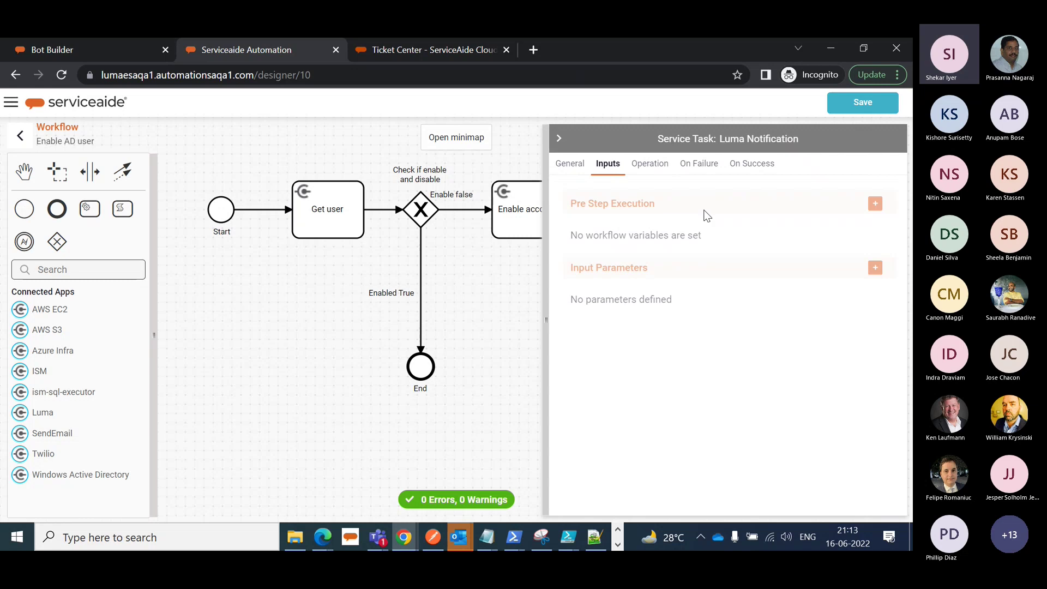
left_click(868, 268)
left_click(633, 345)
type("UserID")
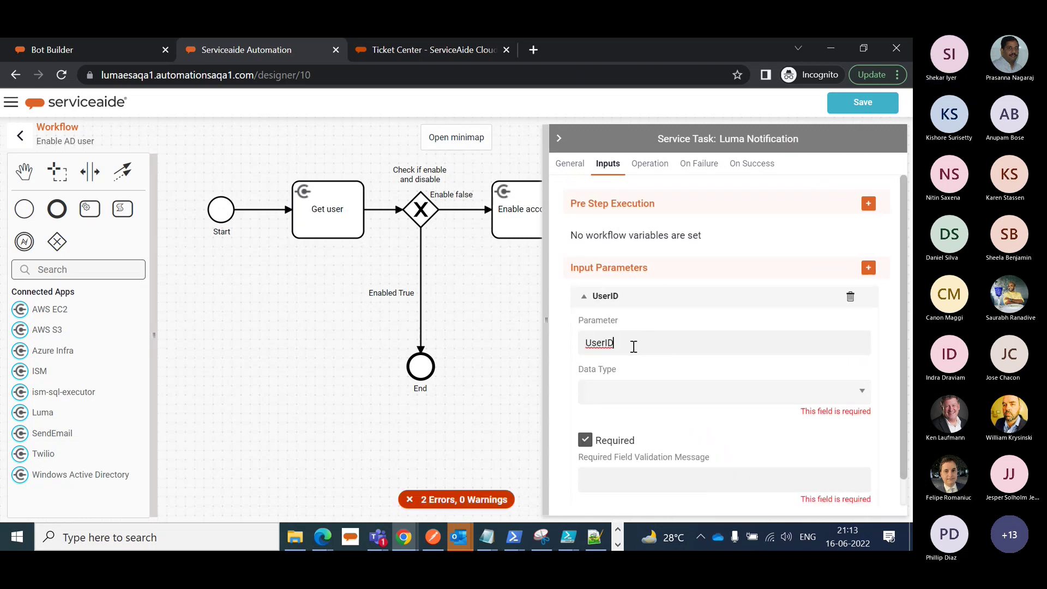
- Set the UserID parameter's data type to INTEGER and make it not required
left_click(644, 368)
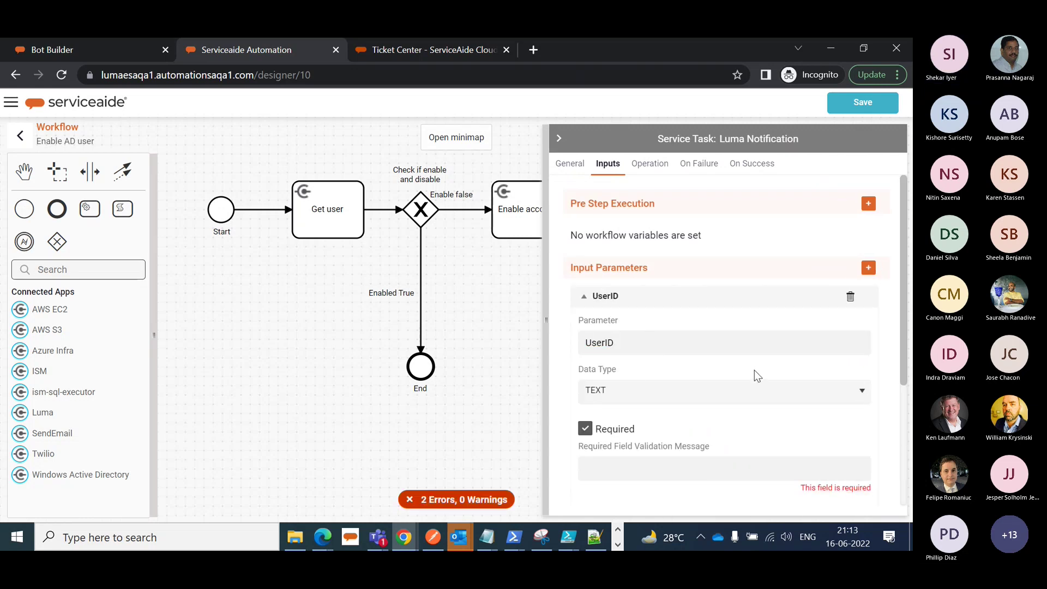
scroll(755, 370, "down", 3)
left_click(610, 250)
key("Up")
key("Up")
key("Up")
key("Up")
key("Up")
key("Return")
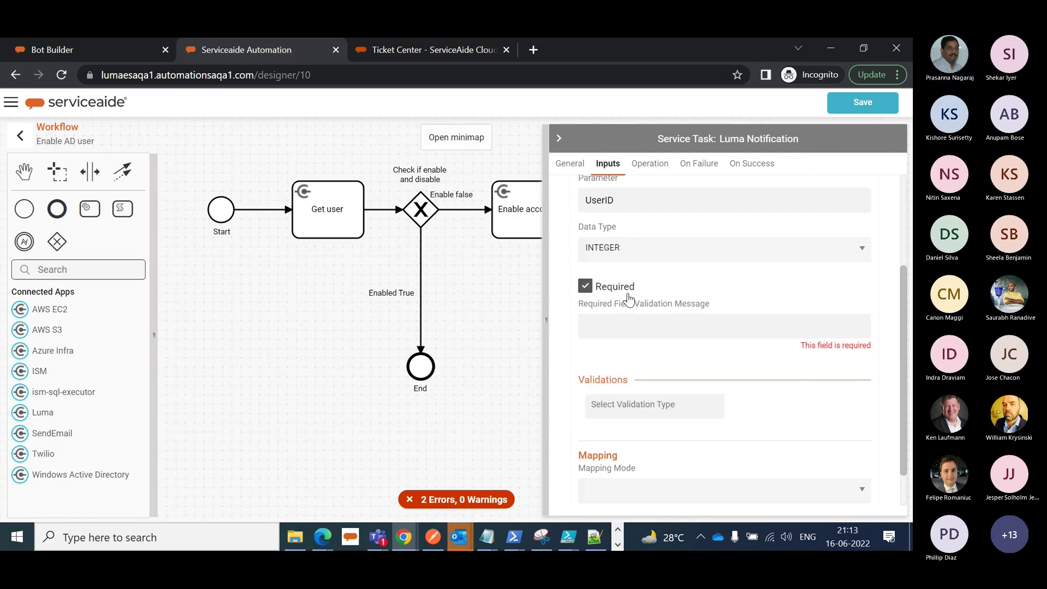
left_click(589, 288)
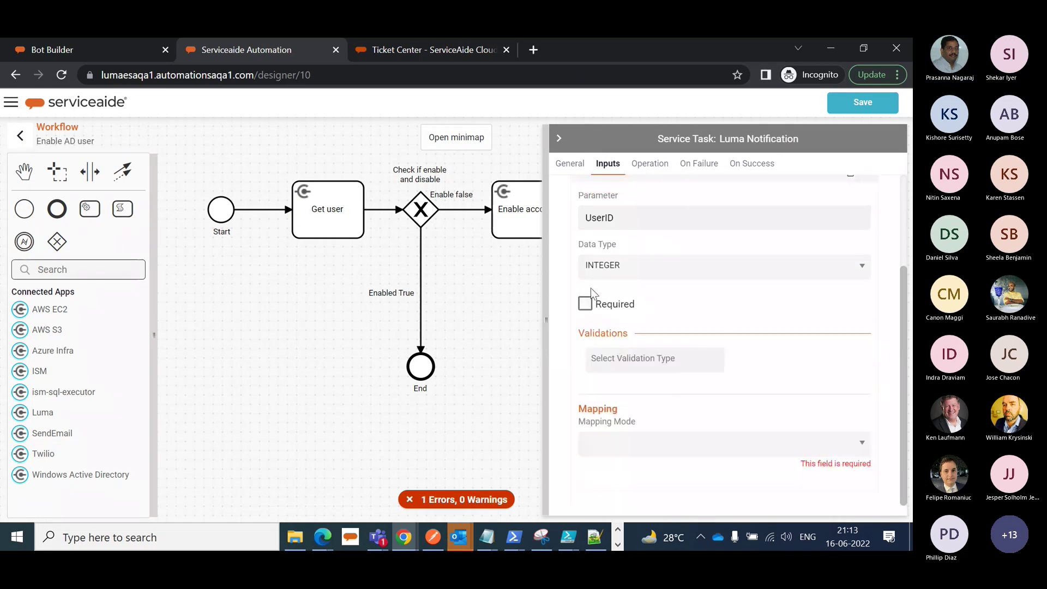
- Map UserID with Direct Mapping to the workflow input parameter initiatorContactId
left_click(690, 448)
left_click(649, 334)
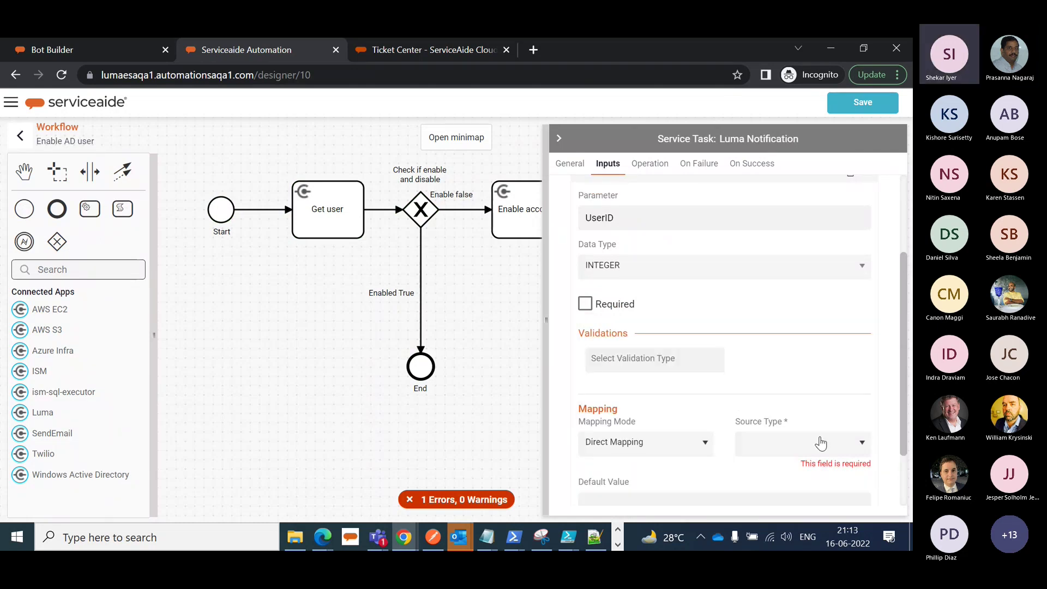
left_click(819, 442)
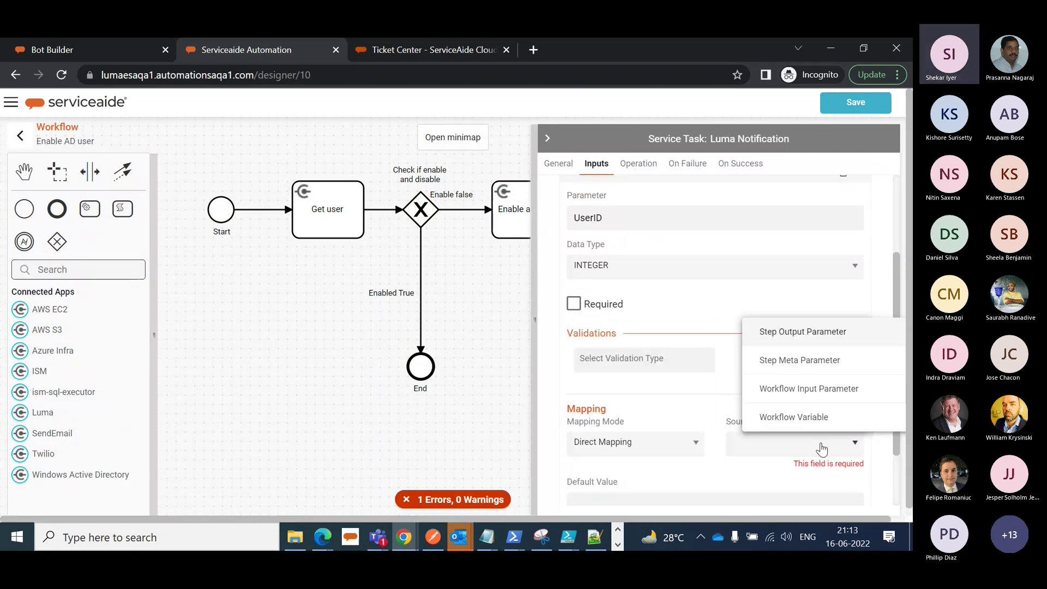
left_click(821, 390)
scroll(824, 394, "down", 3)
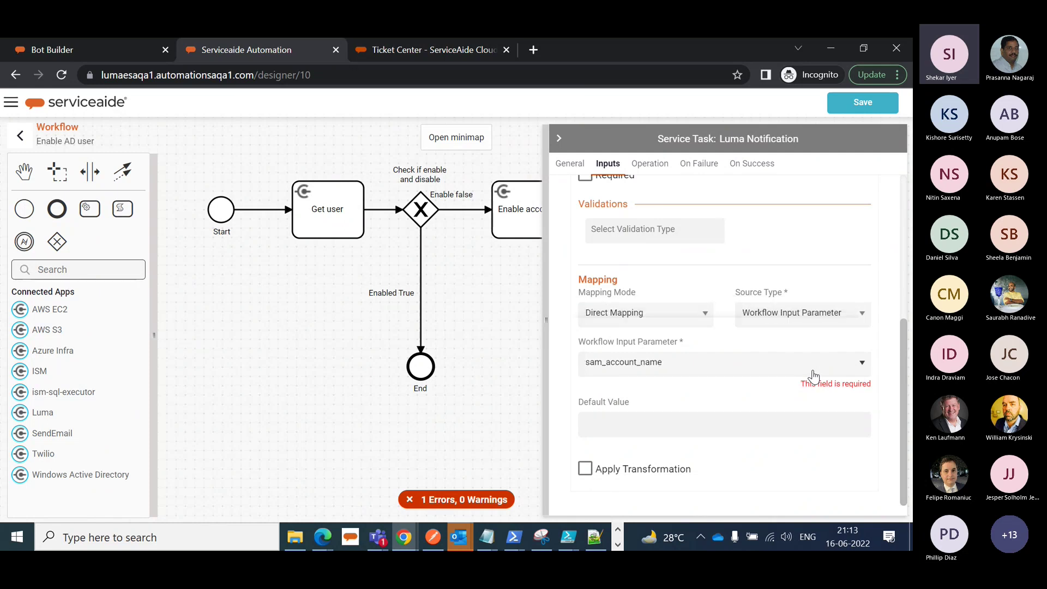
key("Down")
key("Down")
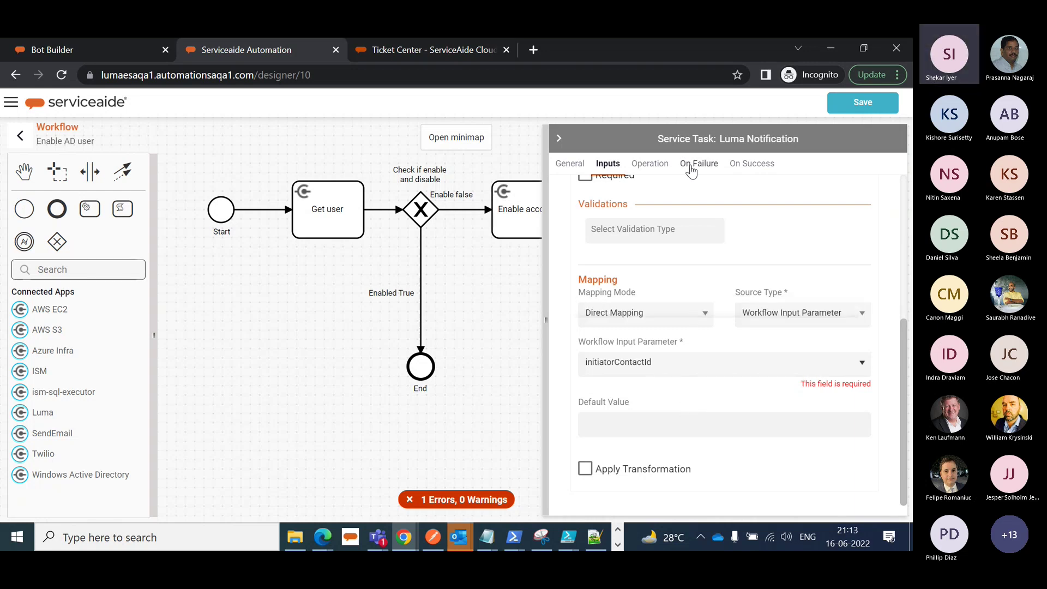
- Add a second input parameter named sam_account_name to Luma Notification with data type TEXT and make it not required
left_click(654, 165)
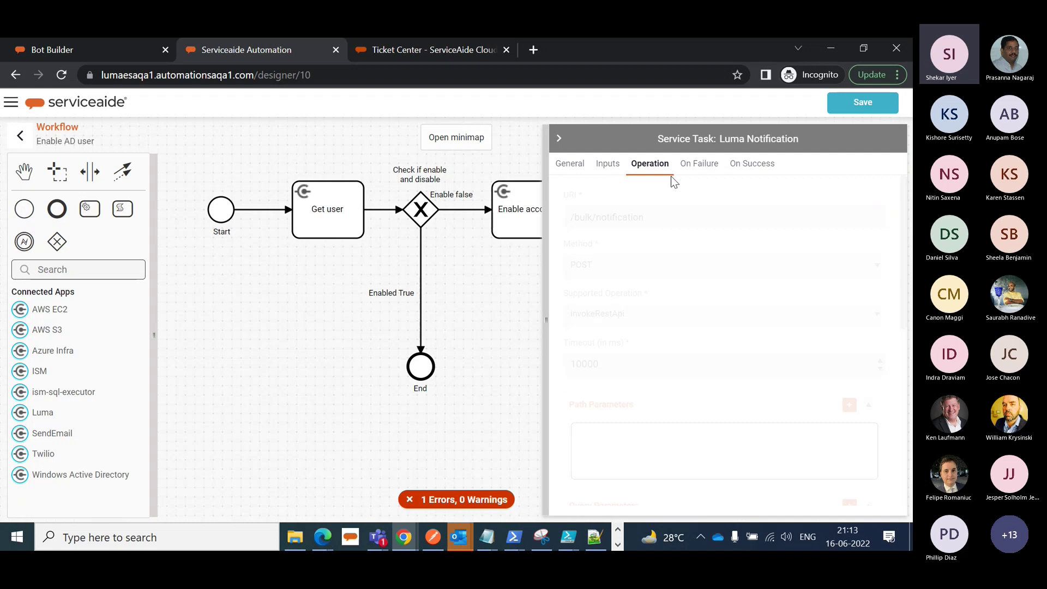
left_click(606, 164)
left_click(868, 267)
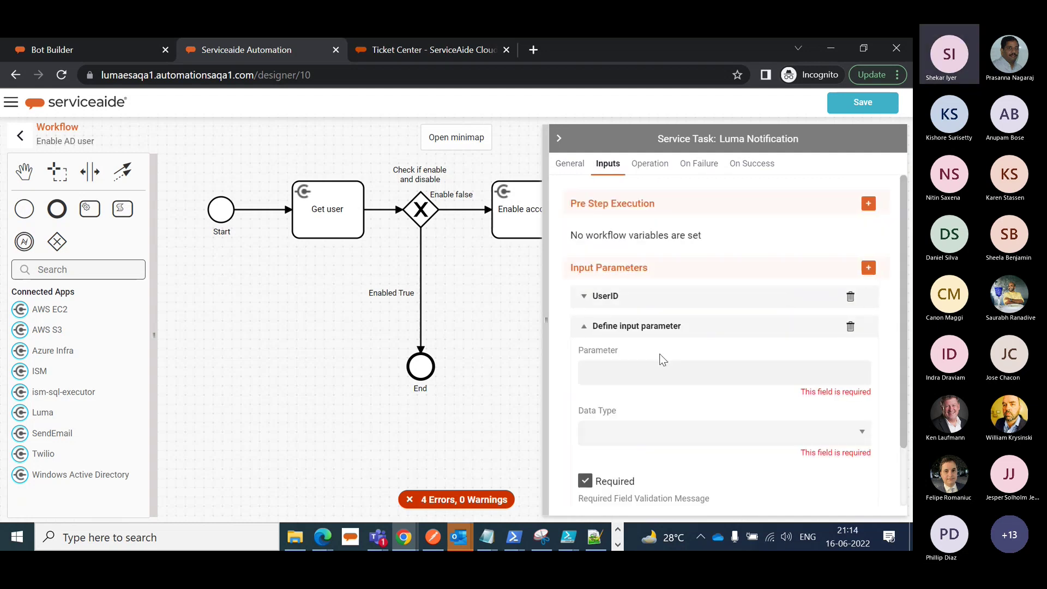
left_click(629, 367)
type("sam_acco")
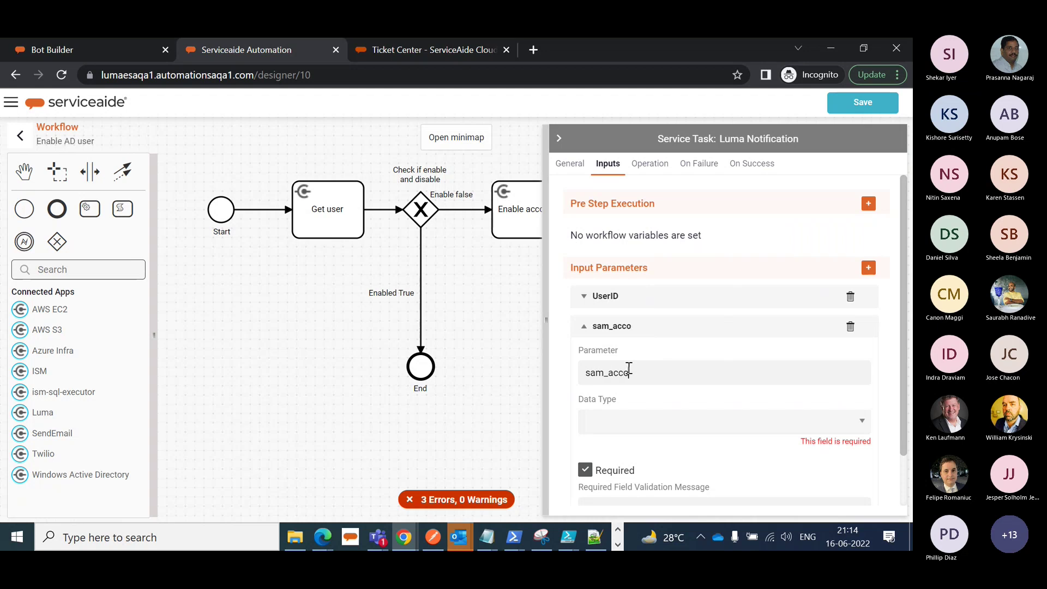
type("unt_name")
scroll(814, 434, "down", 4)
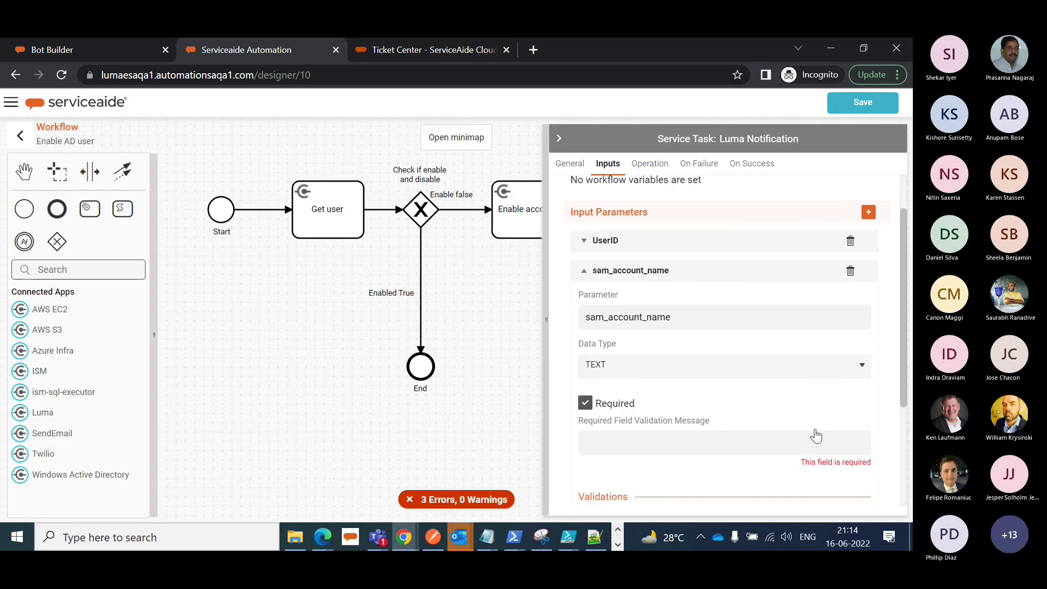
left_click(588, 248)
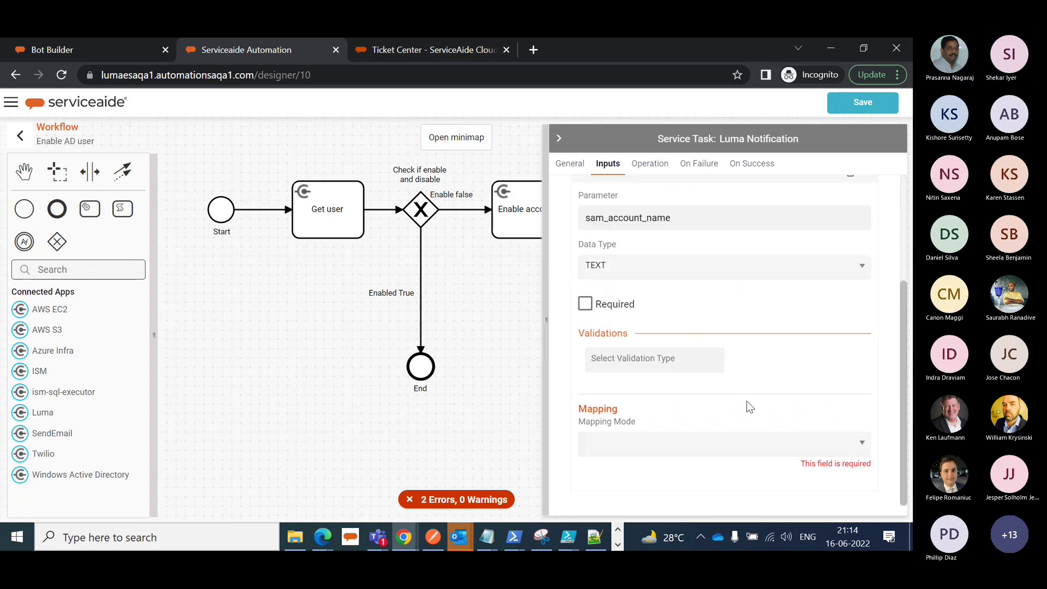
- Map the sam_account_name parameter with Direct Mapping to the step output parameter sam_account_name of Get user
left_click(800, 452)
left_click(698, 337)
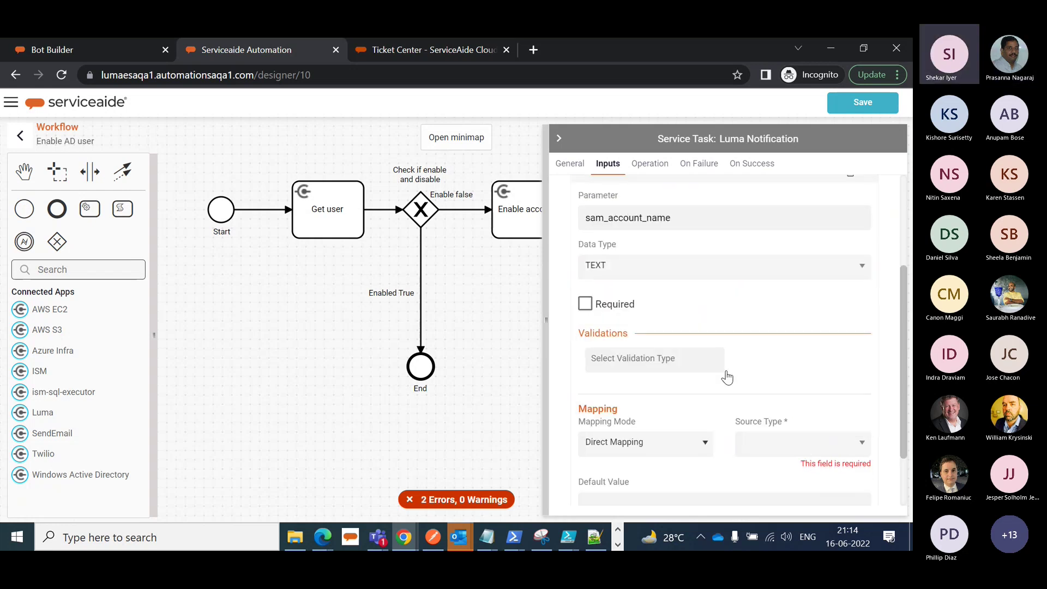
left_click(821, 443)
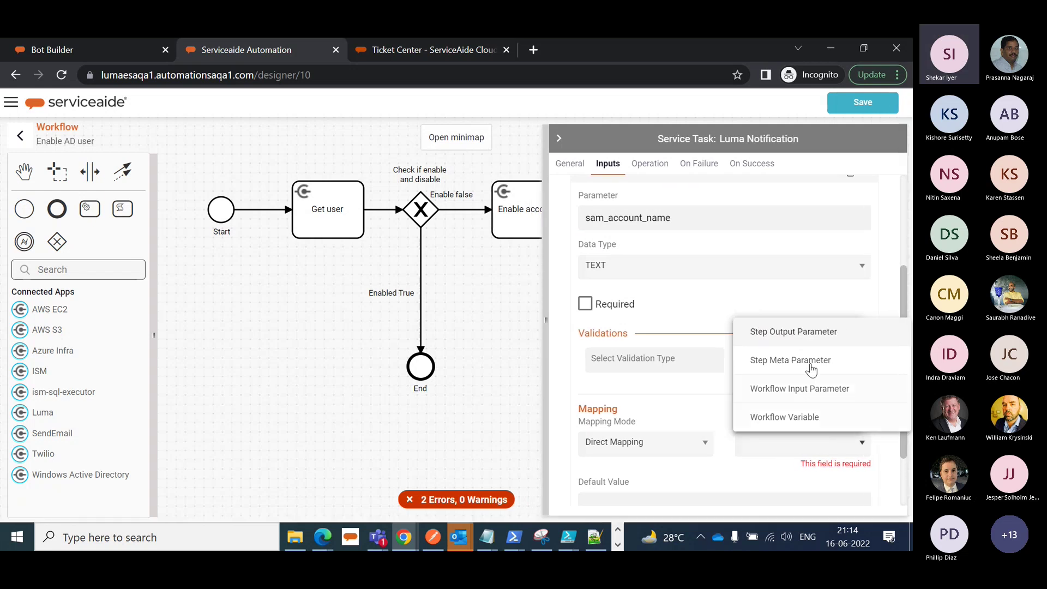
left_click(807, 331)
scroll(789, 410, "down", 2)
left_click(728, 378)
left_click(662, 391)
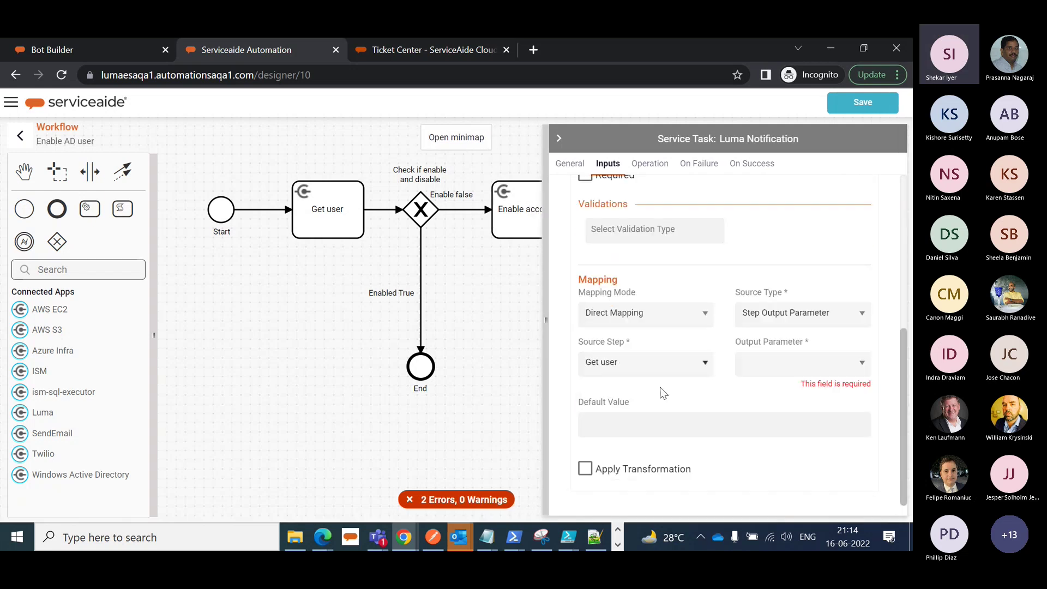
left_click(824, 375)
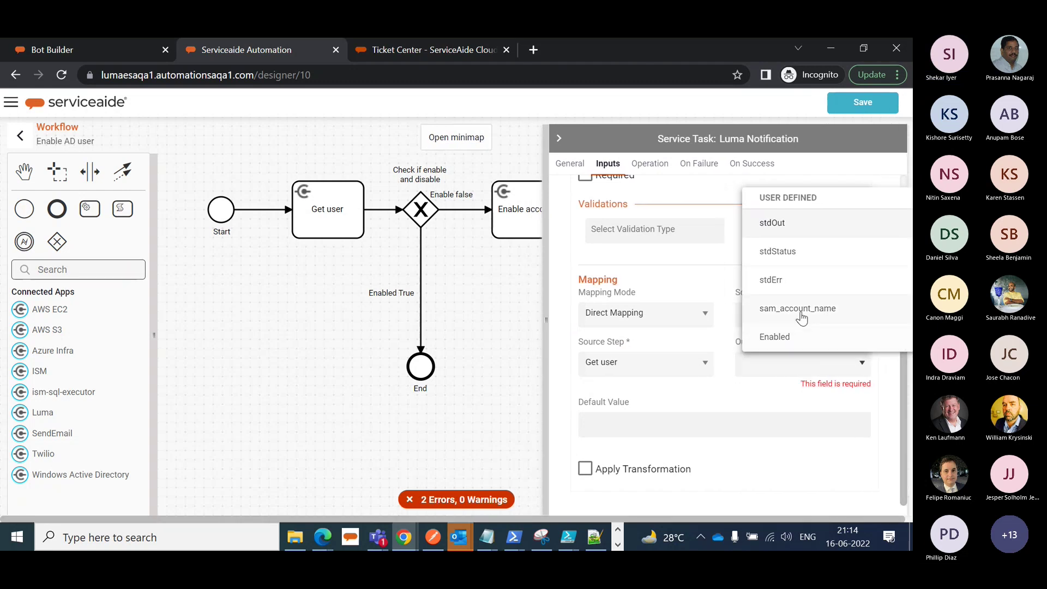
left_click(800, 310)
left_click(860, 110)
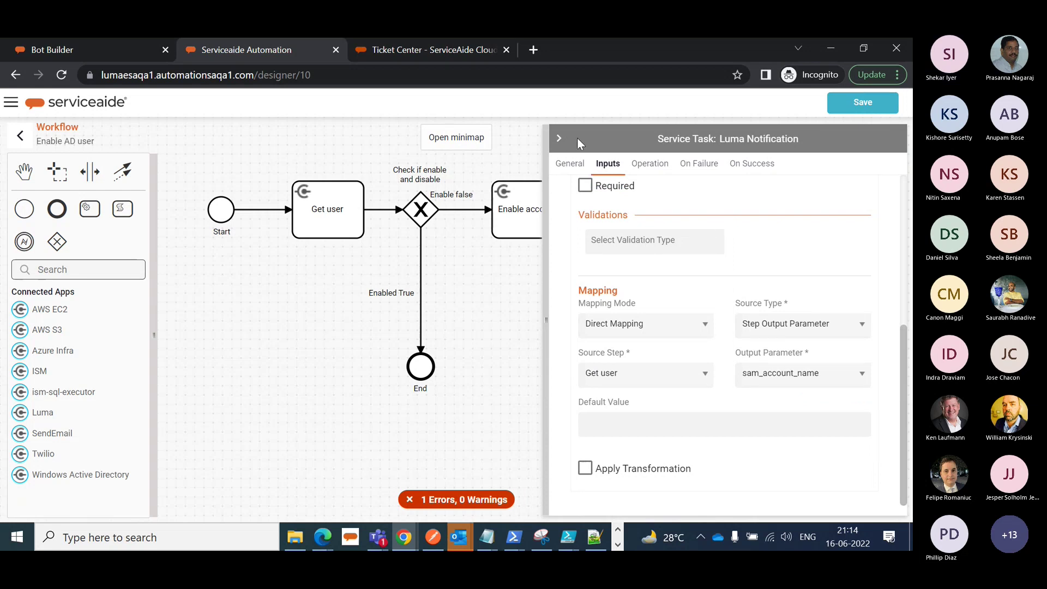
- Set the UserID parameter's workflow input parameter to initiatorContactId in the Luma Notification task and save the workflow
left_click(560, 139)
mouse_move(599, 187)
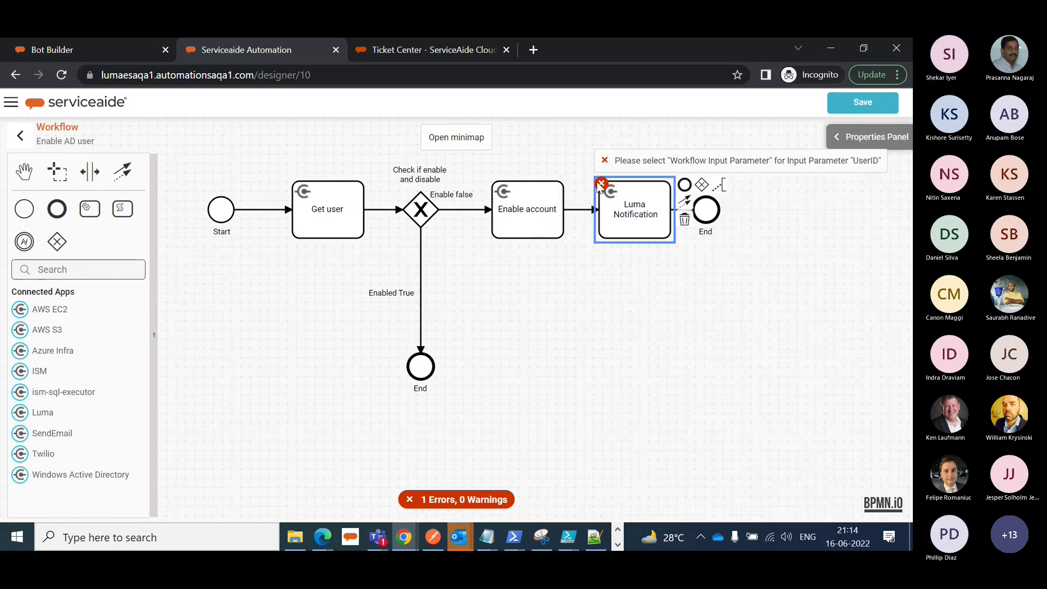
left_click(620, 218)
left_click(608, 163)
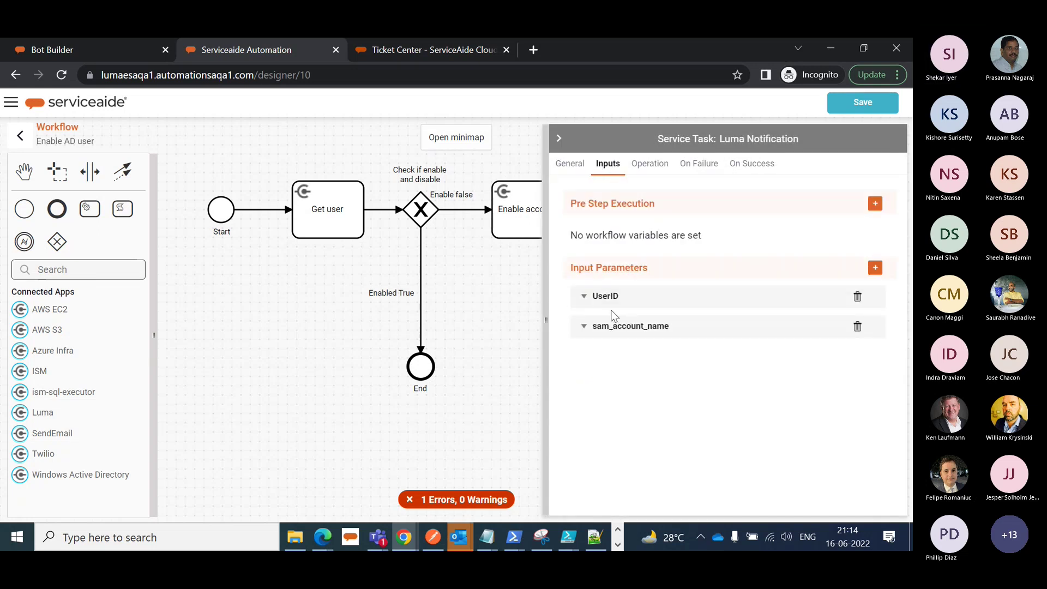
left_click(604, 296)
scroll(790, 419, "down", 5)
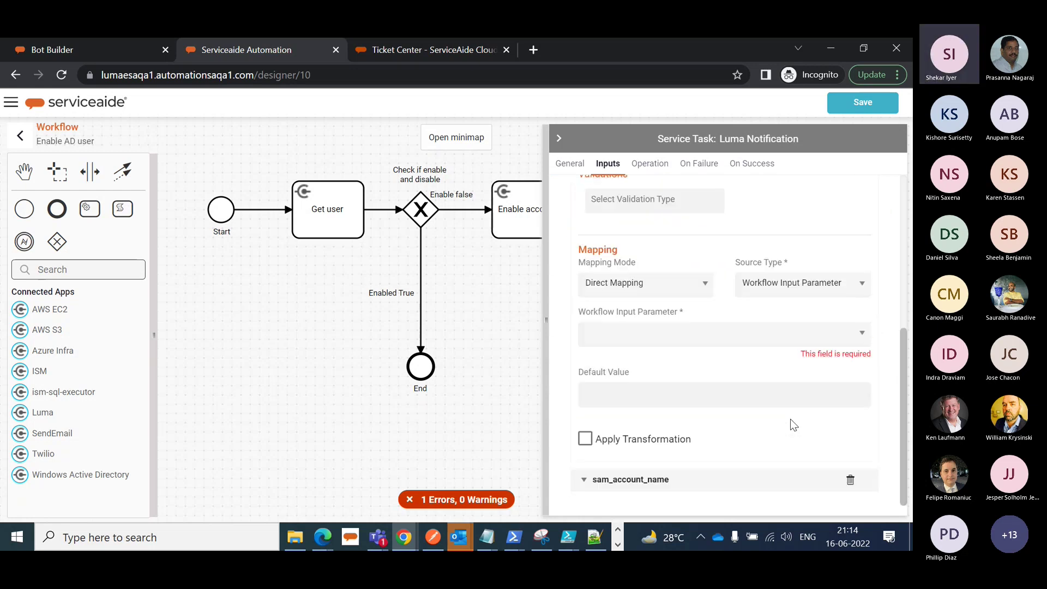
left_click(830, 338)
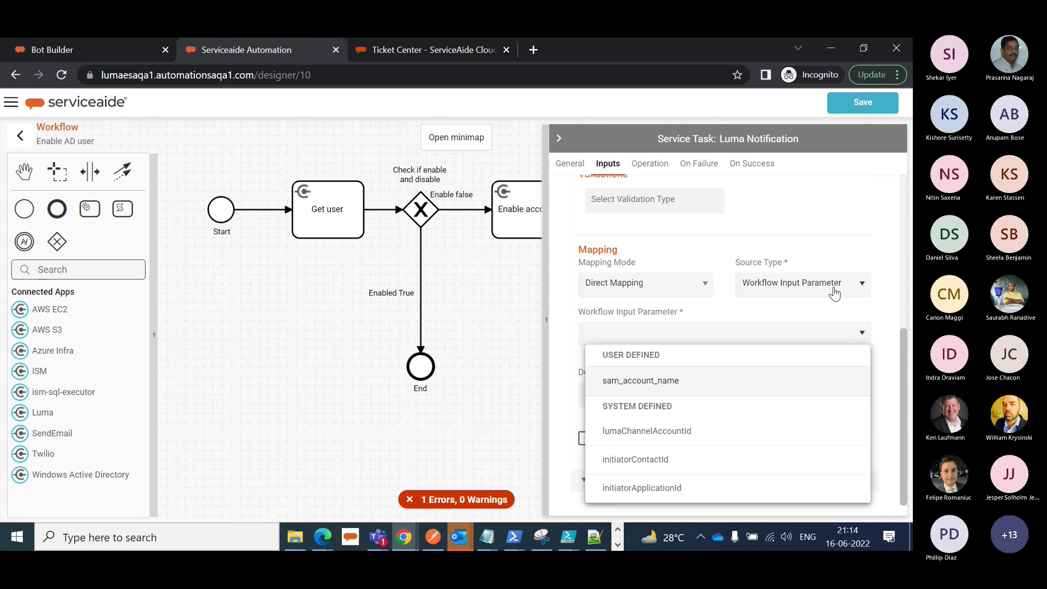
left_click(661, 463)
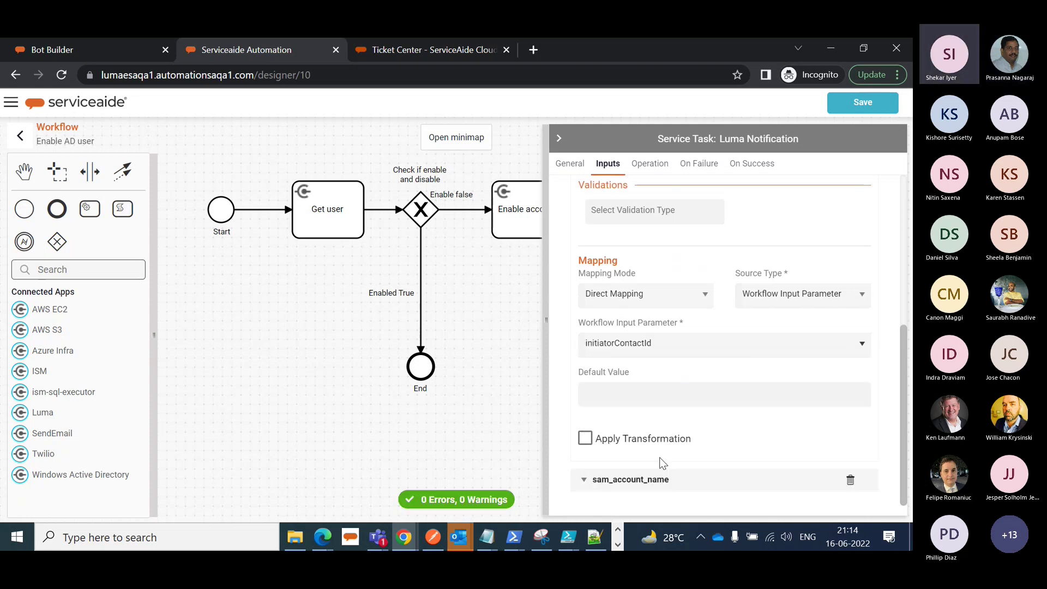
scroll(820, 387, "up", 5)
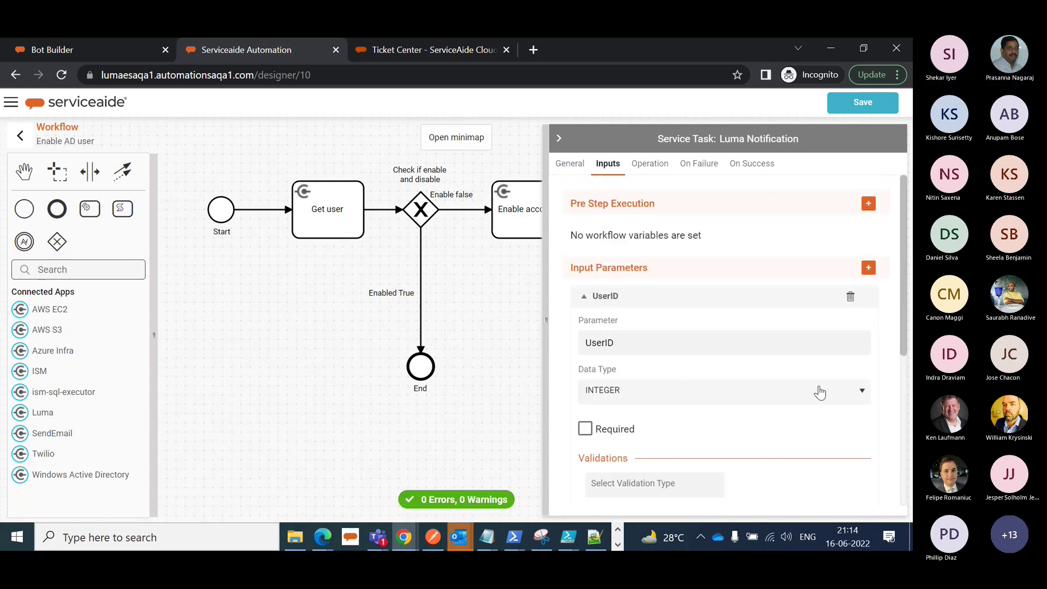
left_click(861, 104)
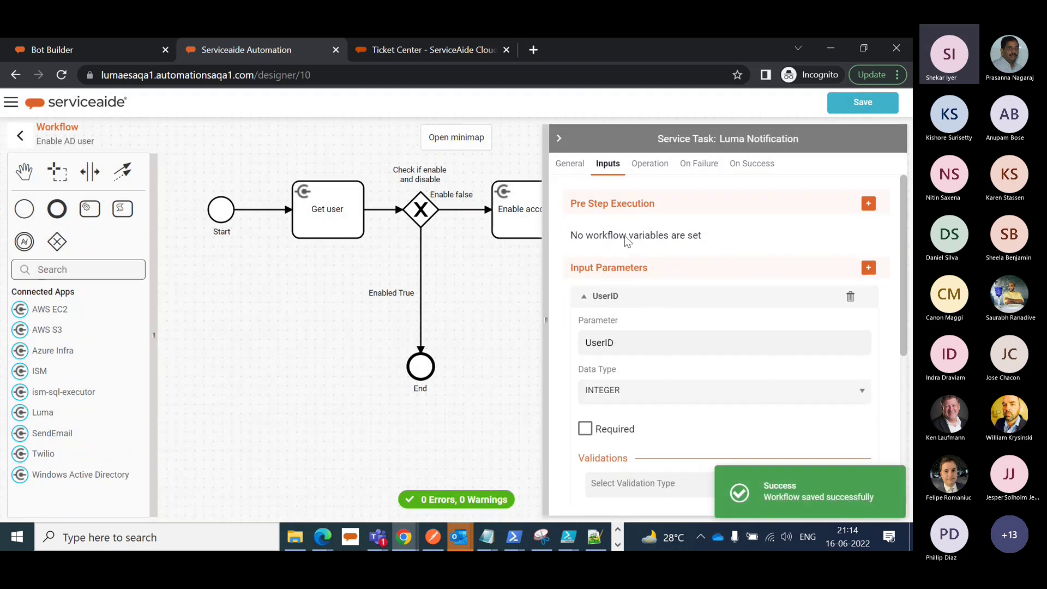
- Review the request payload and its text message in the Luma Notification operation
left_click(559, 138)
left_click(413, 299)
left_click(634, 224)
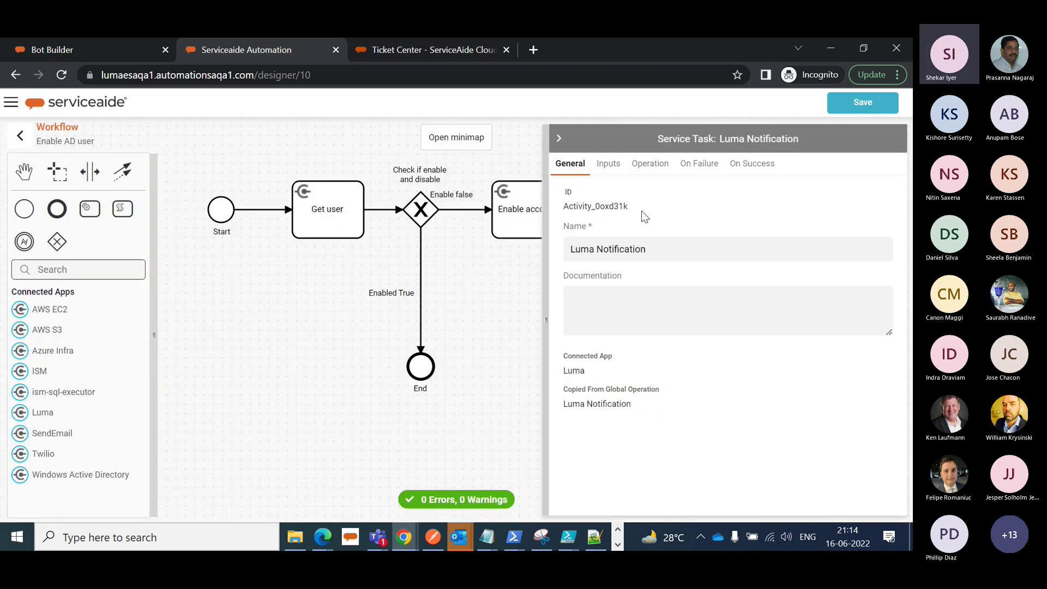
left_click(650, 163)
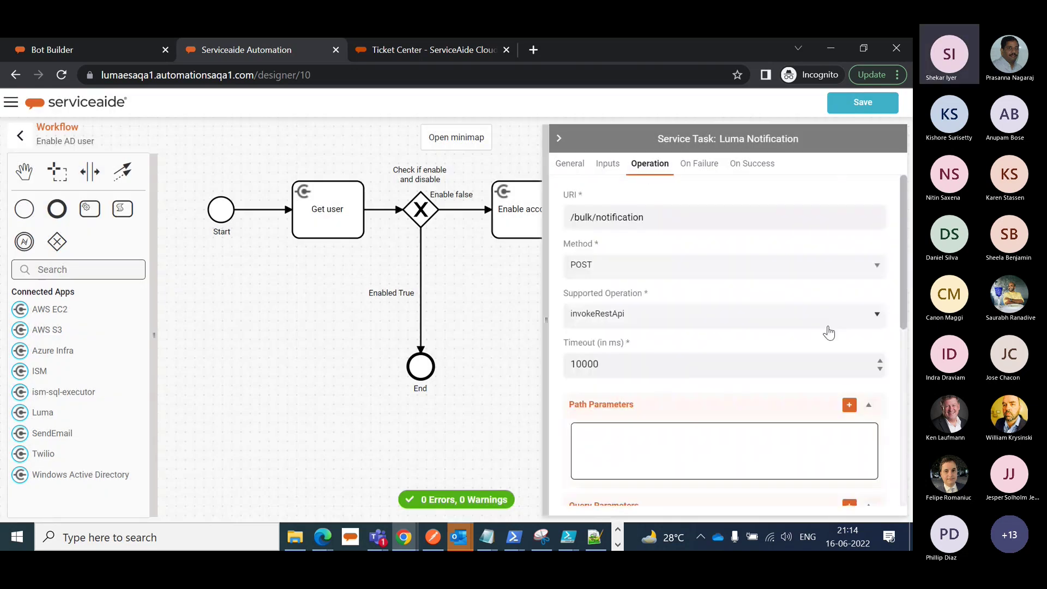
scroll(829, 333, "down", 7)
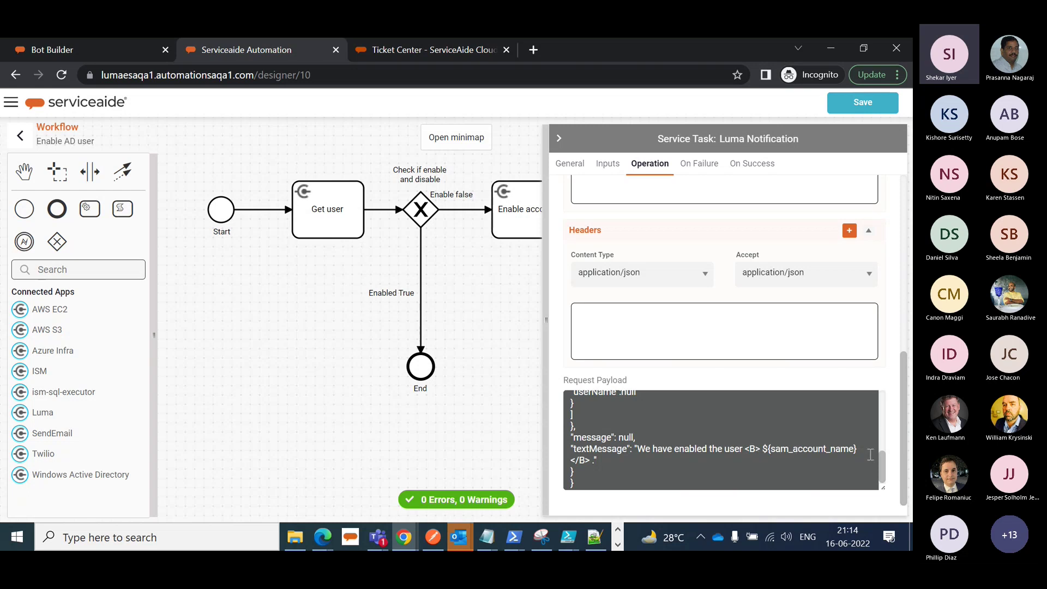
left_click(557, 132)
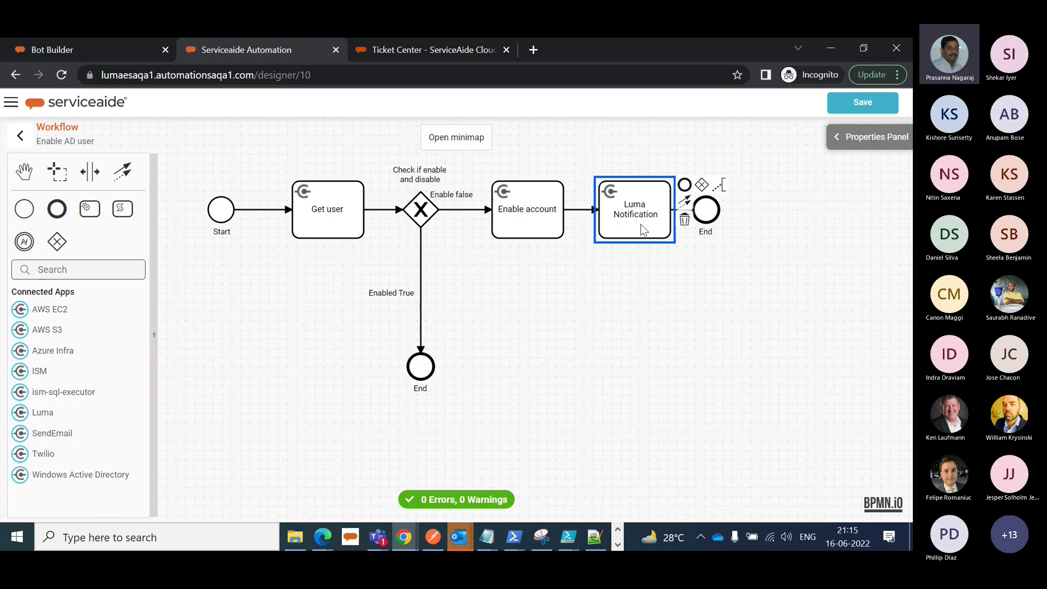
- Move the Enabled True label up beside its connector and insert a copy of Luma Notification on that branch before End
left_click_drag(392, 293, 392, 258)
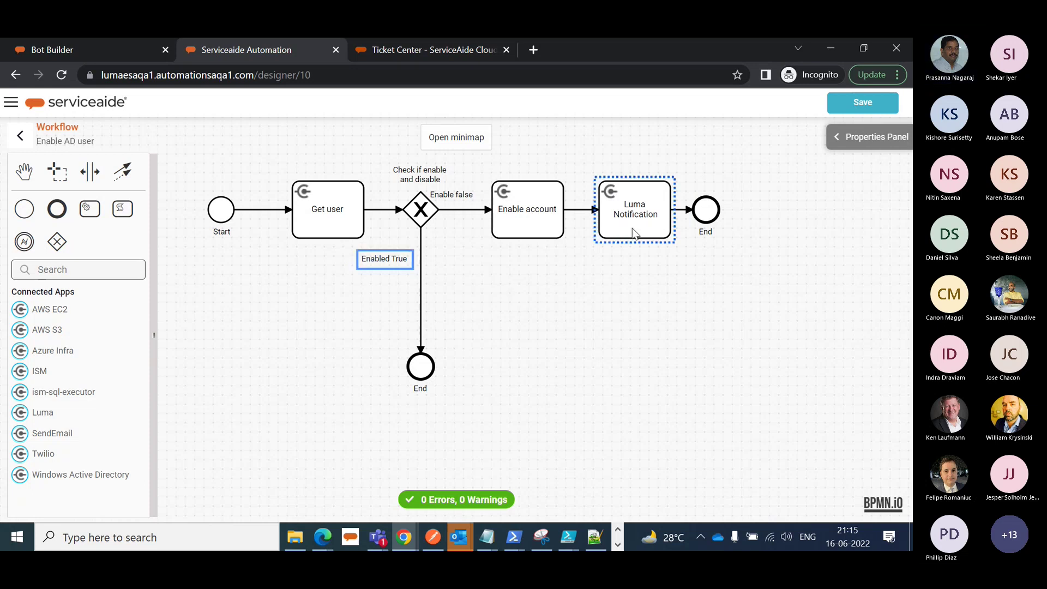
left_click(658, 227)
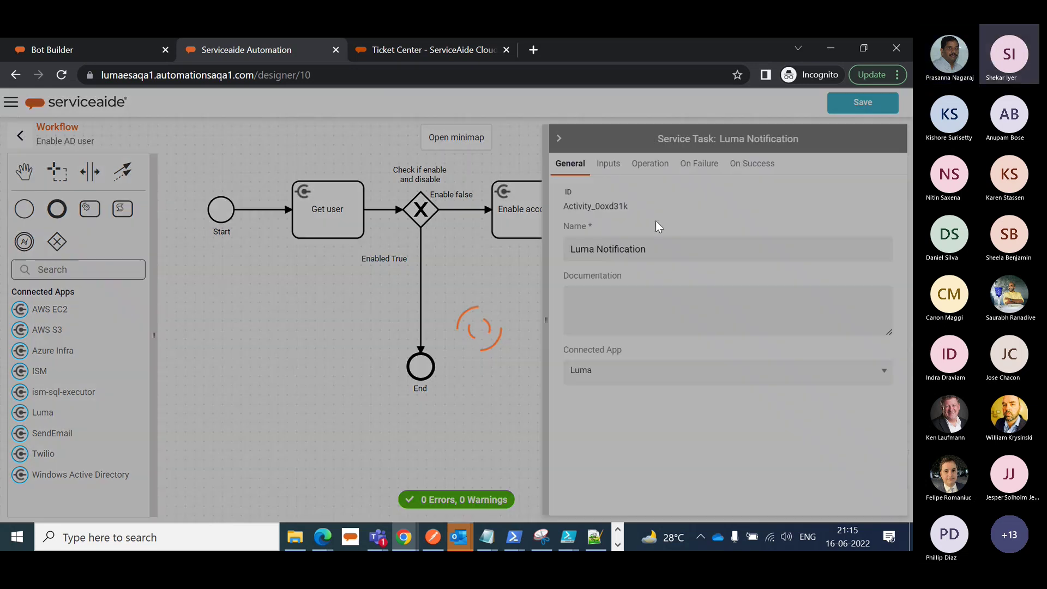
left_click(565, 134)
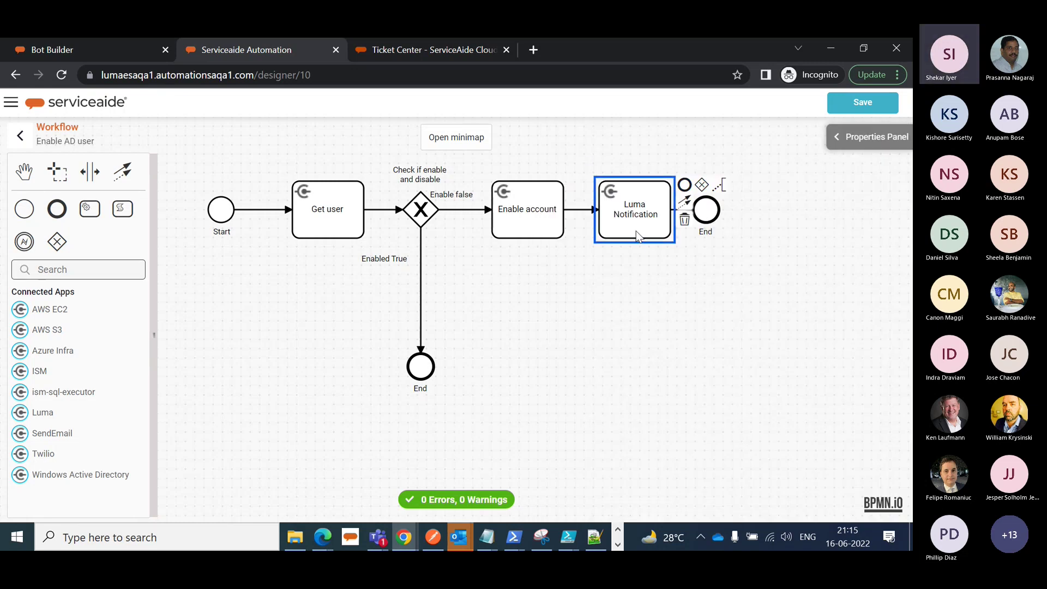
key("ctrl+v")
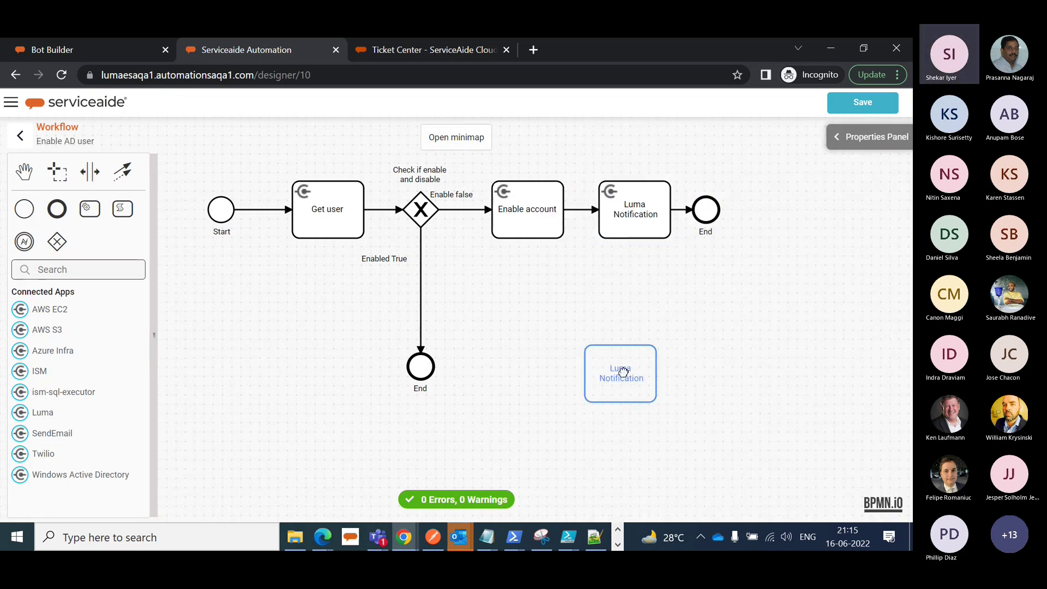
left_click(622, 372)
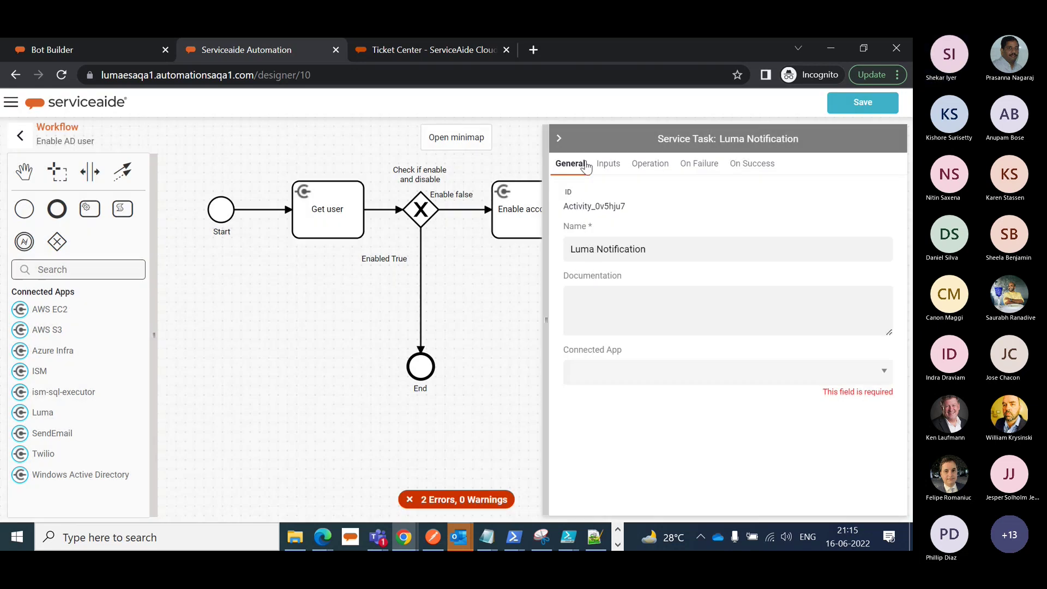
left_click(558, 147)
left_click_drag(628, 381, 439, 304)
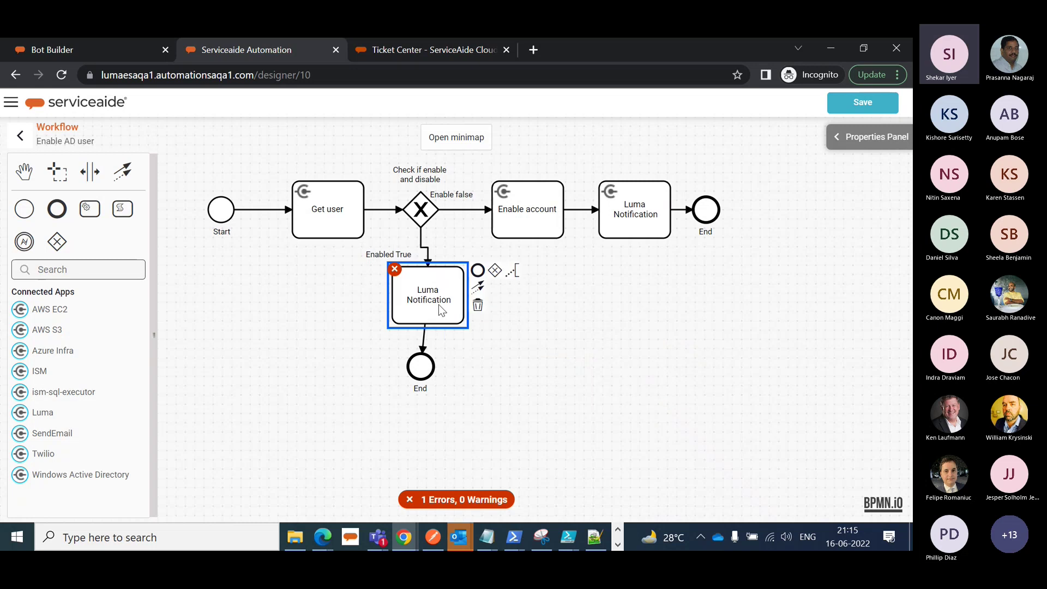
- Set the copied task's connected app to Luma and copy its operation from the global operation Luma Notification
left_click(436, 306)
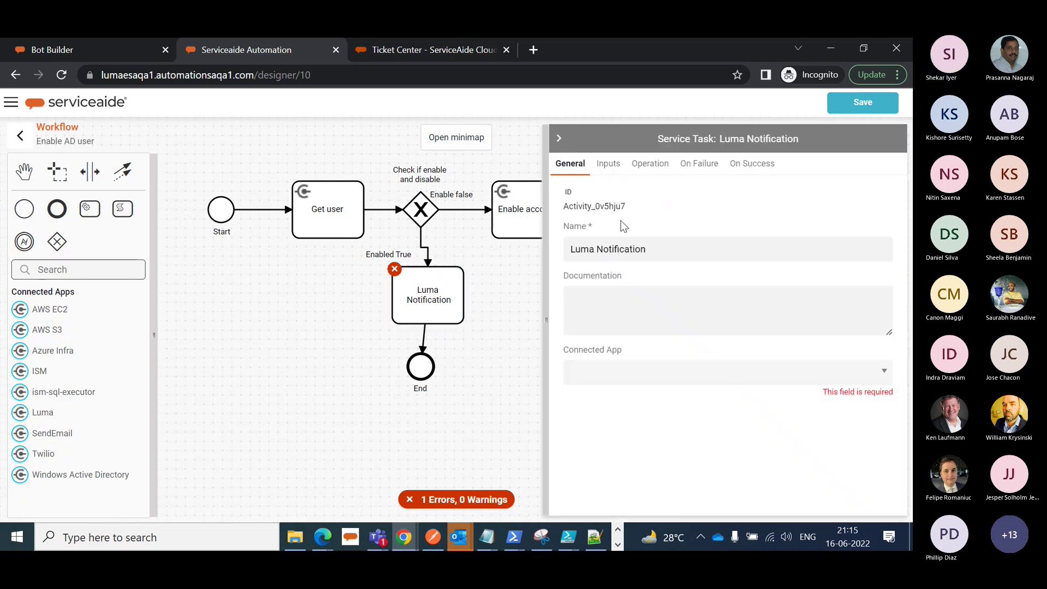
left_click(642, 383)
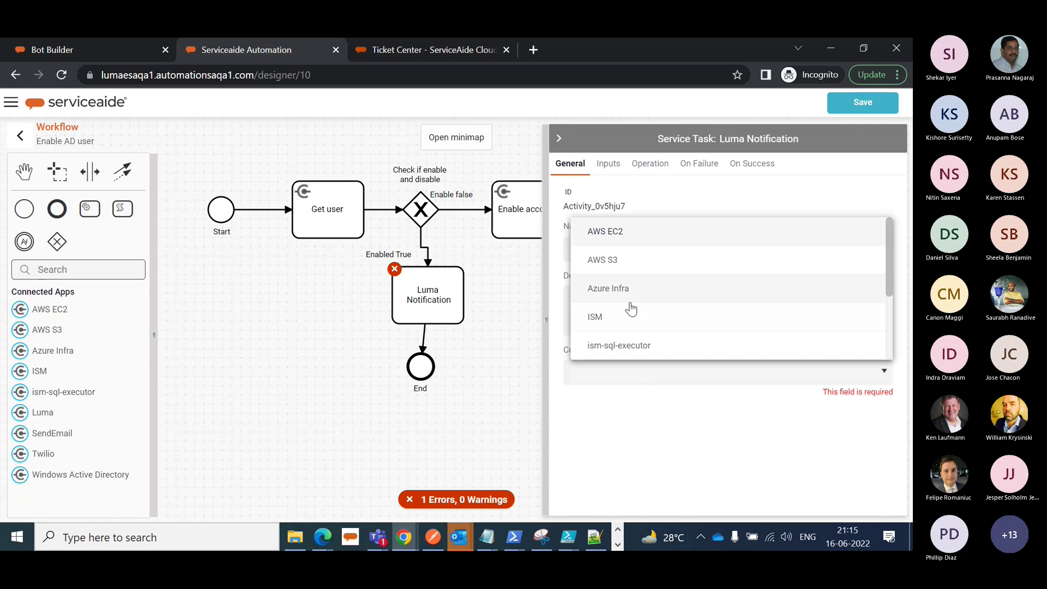
key("l")
left_click(627, 379)
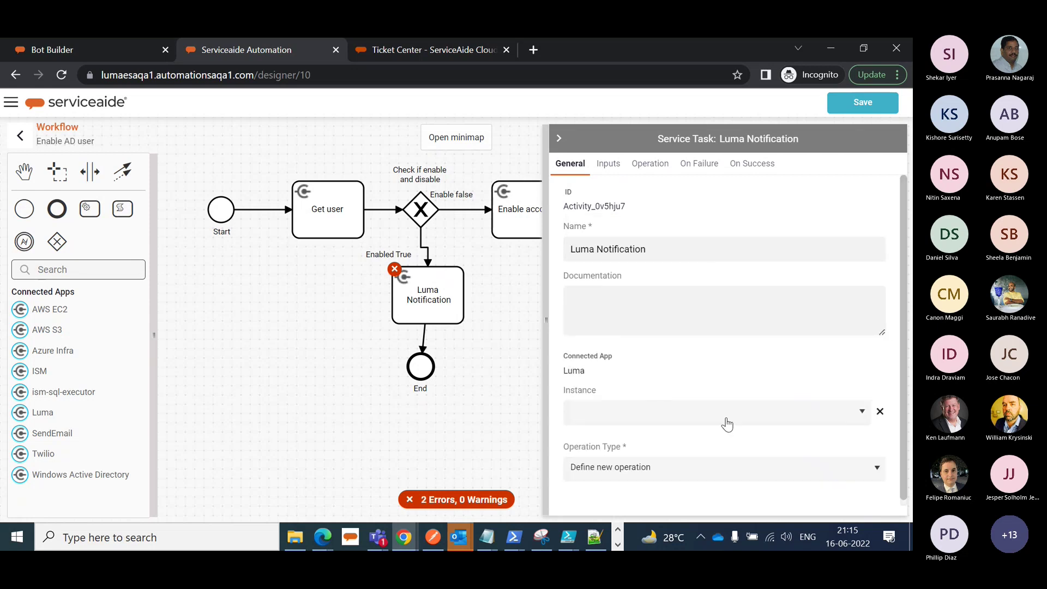
scroll(729, 423, "down", 1)
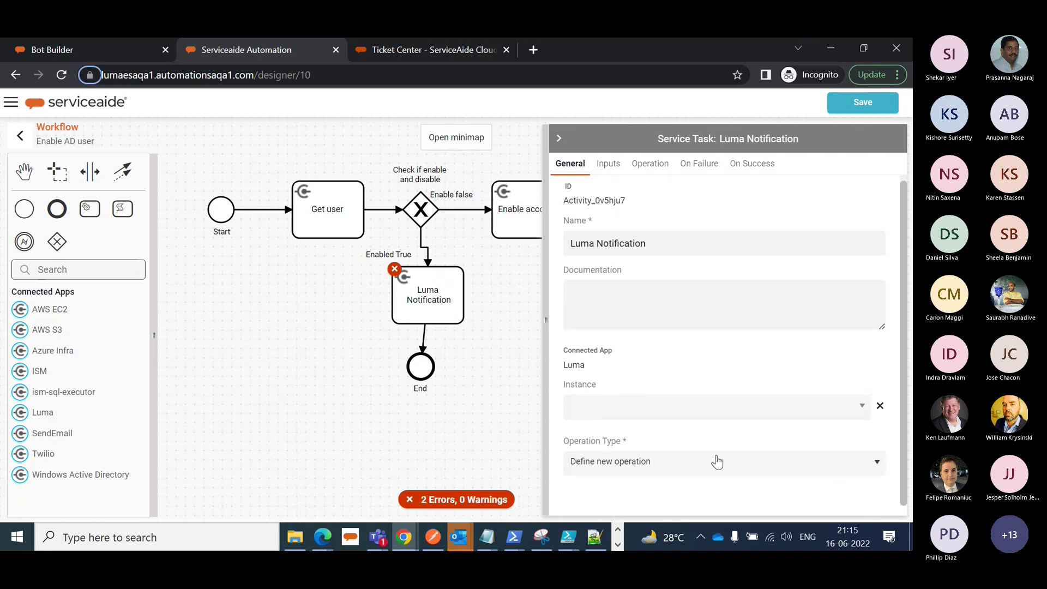
key("Down")
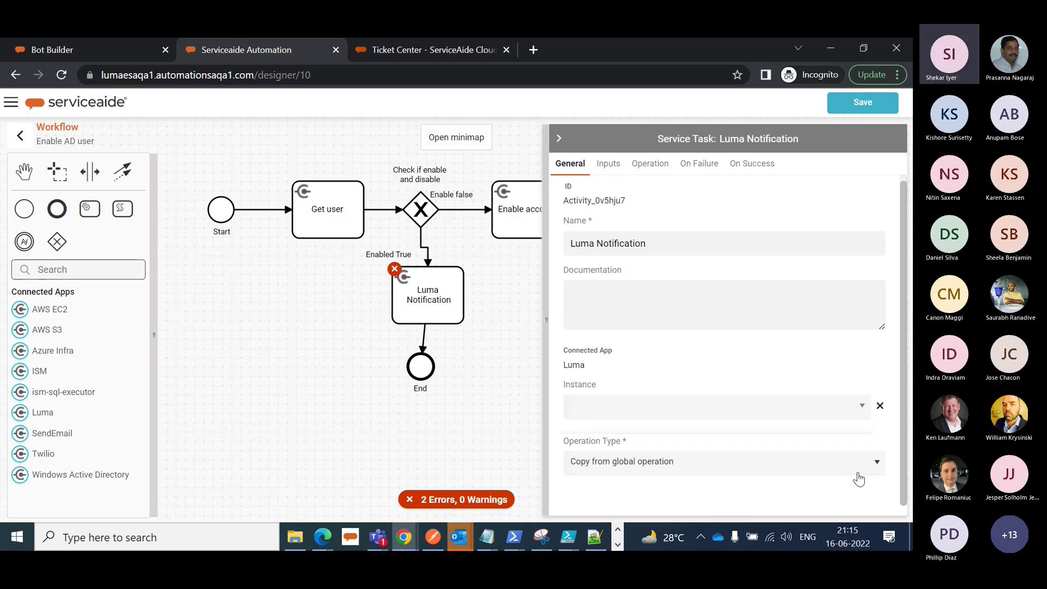
scroll(859, 479, "down", 1)
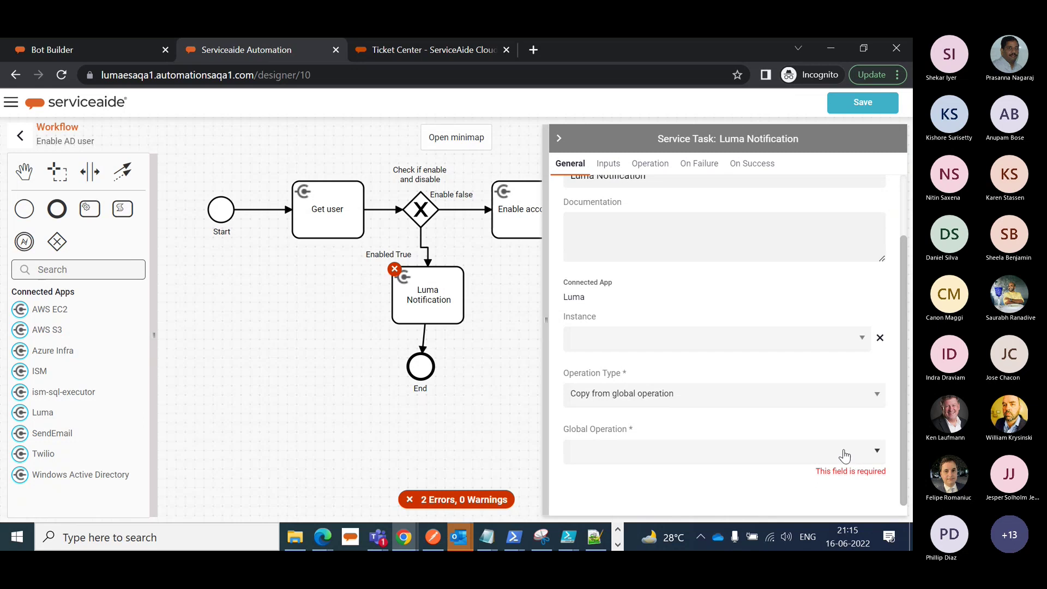
left_click(845, 456)
left_click(661, 395)
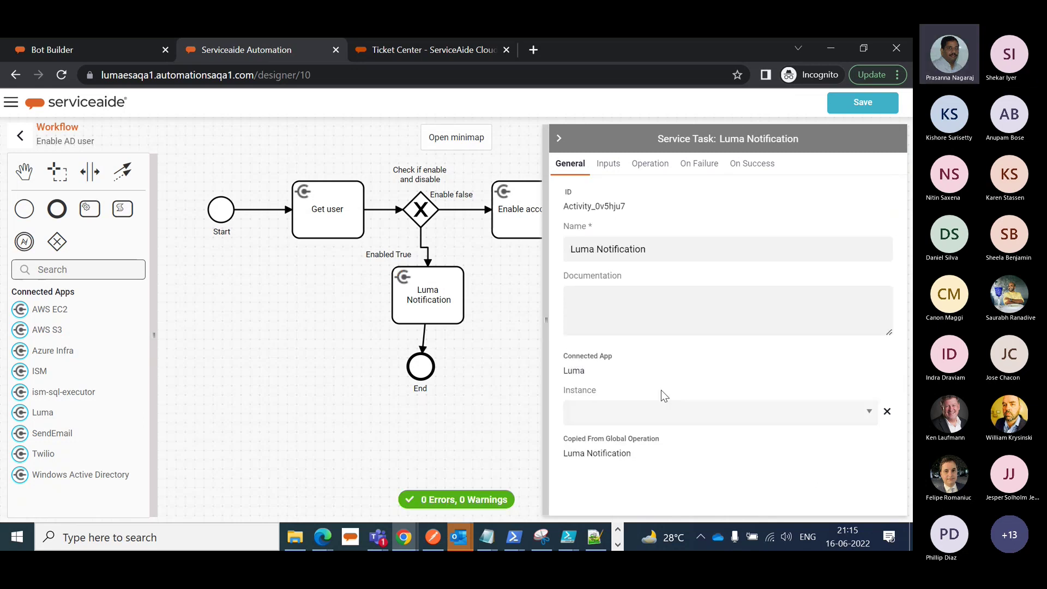
- Set the instance of the Luma Notification task on the Enabled True branch to Luma2Perf
left_click(757, 423)
left_click(757, 422)
left_click(757, 422)
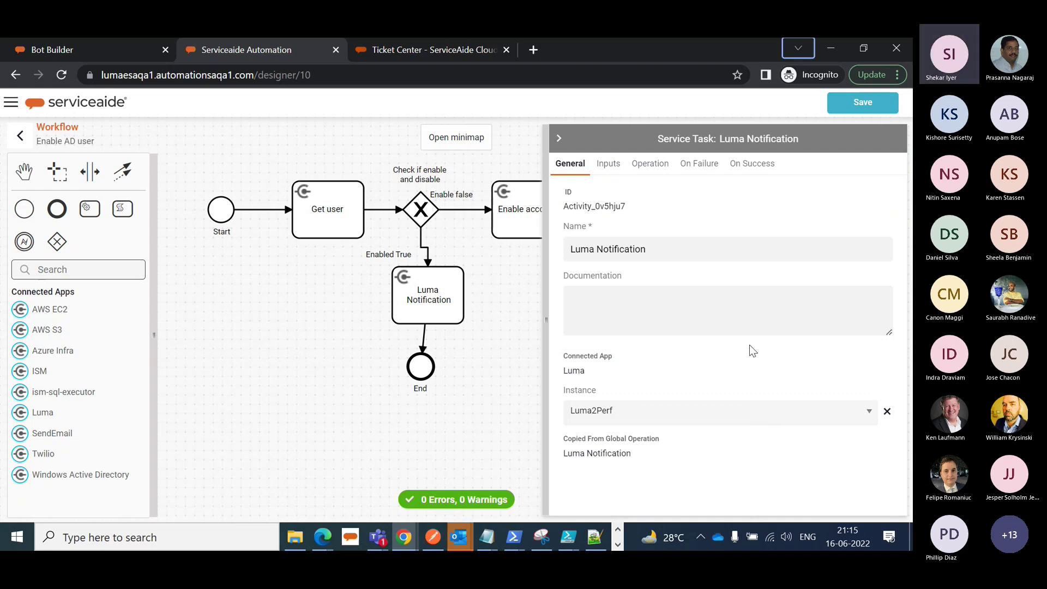
- Add an input parameter named UserID to the Luma Notification task on the Enabled True branch, checking the operation's details
left_click(609, 165)
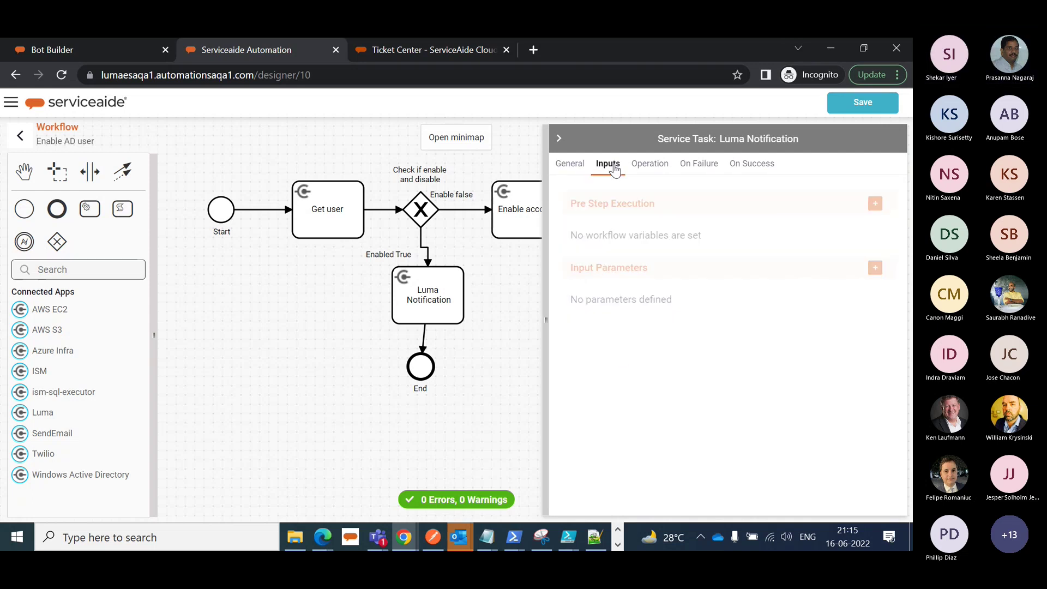
left_click(875, 268)
left_click(650, 164)
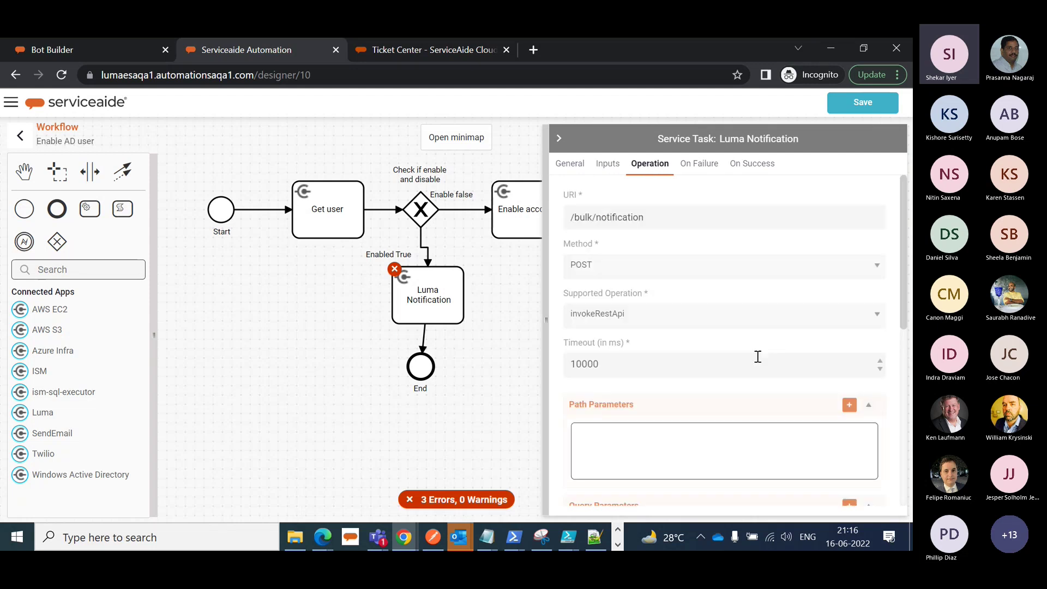
scroll(761, 376, "down", 5)
left_click(608, 164)
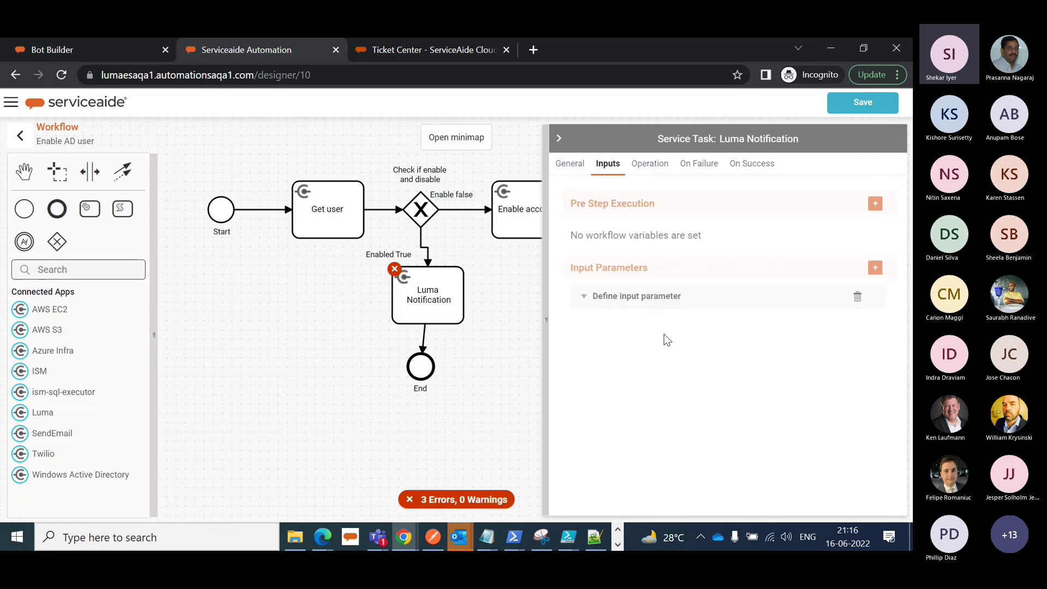
left_click(612, 298)
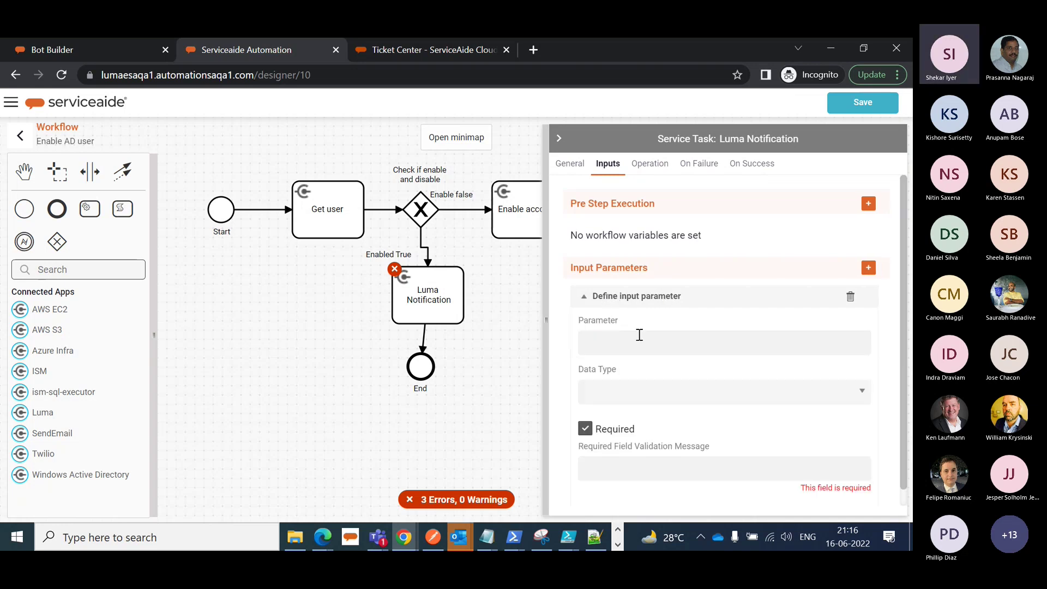
left_click(617, 343)
type("UserID")
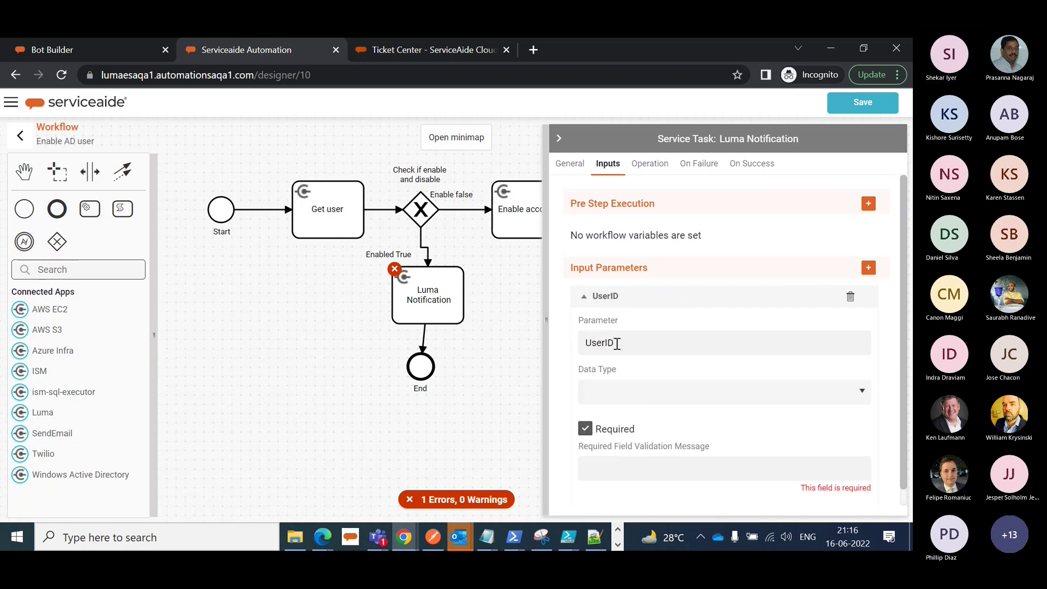
- Make the TEXT parameter UserID optional and map it directly to the workflow input parameter initiatorContactId
scroll(735, 422, "down", 4)
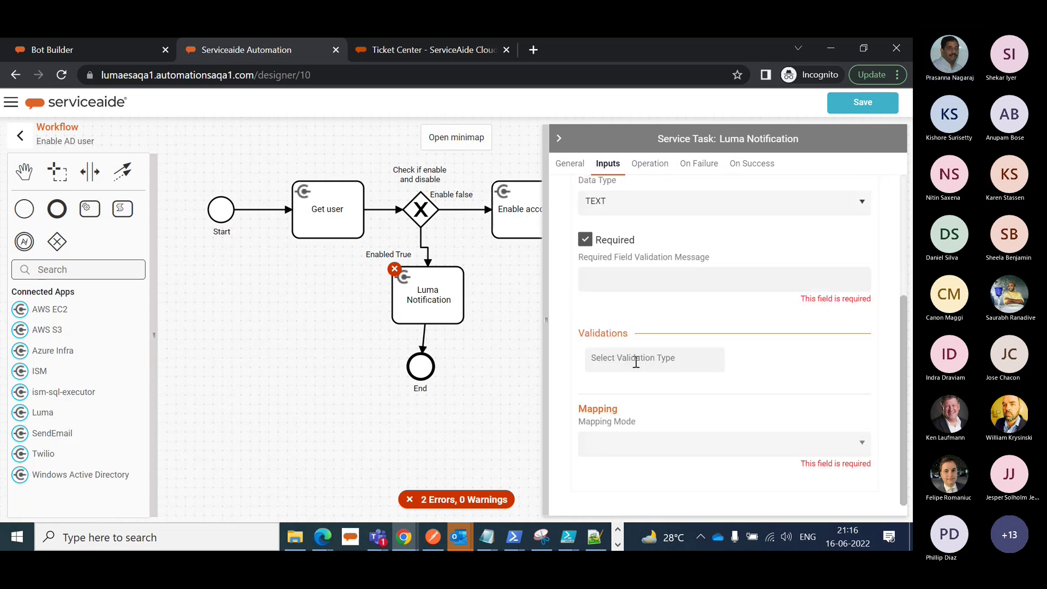
left_click(586, 241)
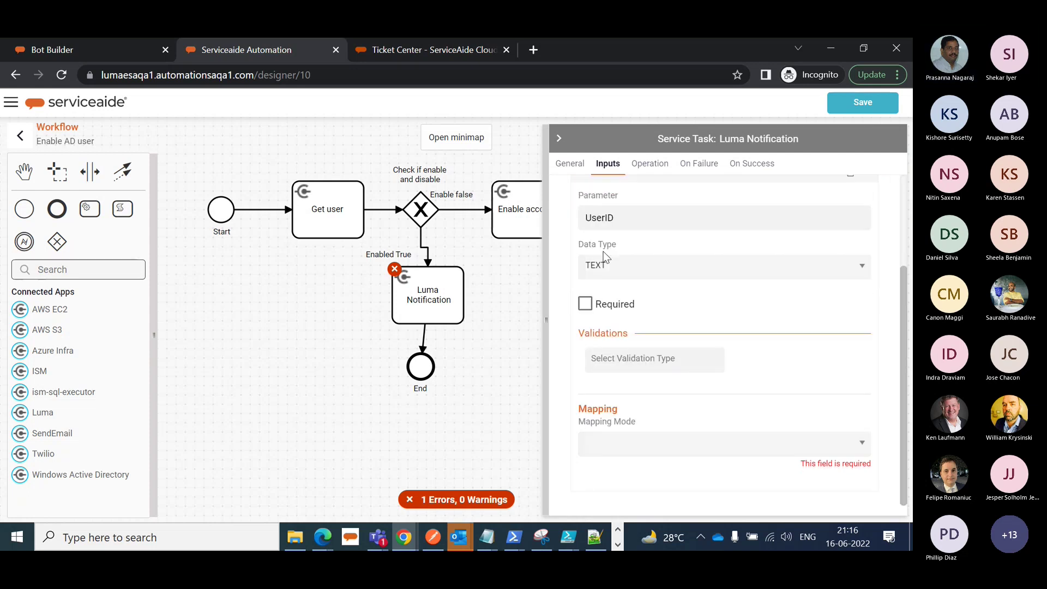
left_click(740, 450)
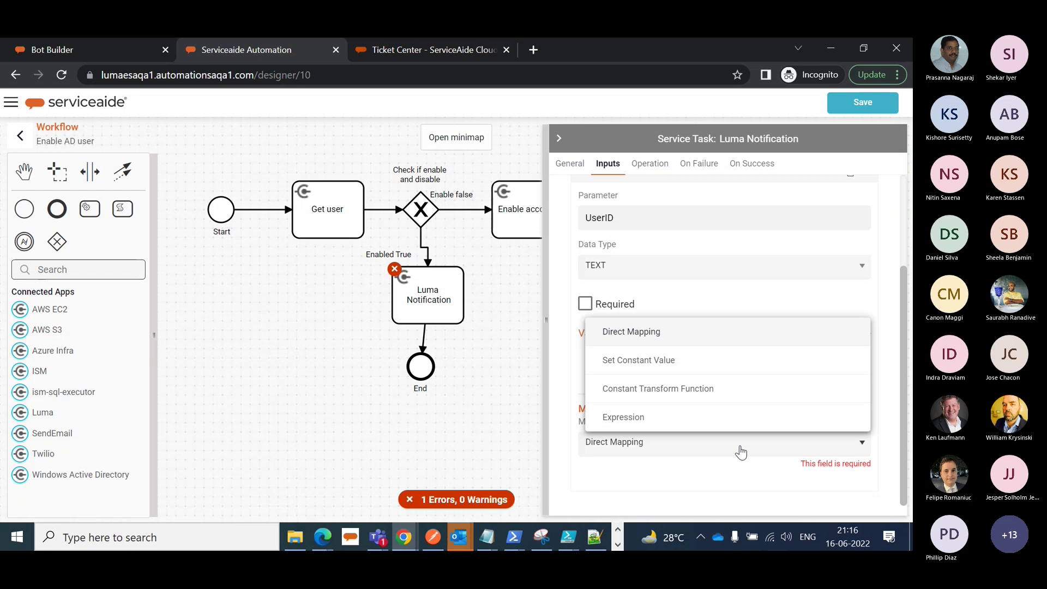
left_click(661, 335)
left_click(782, 451)
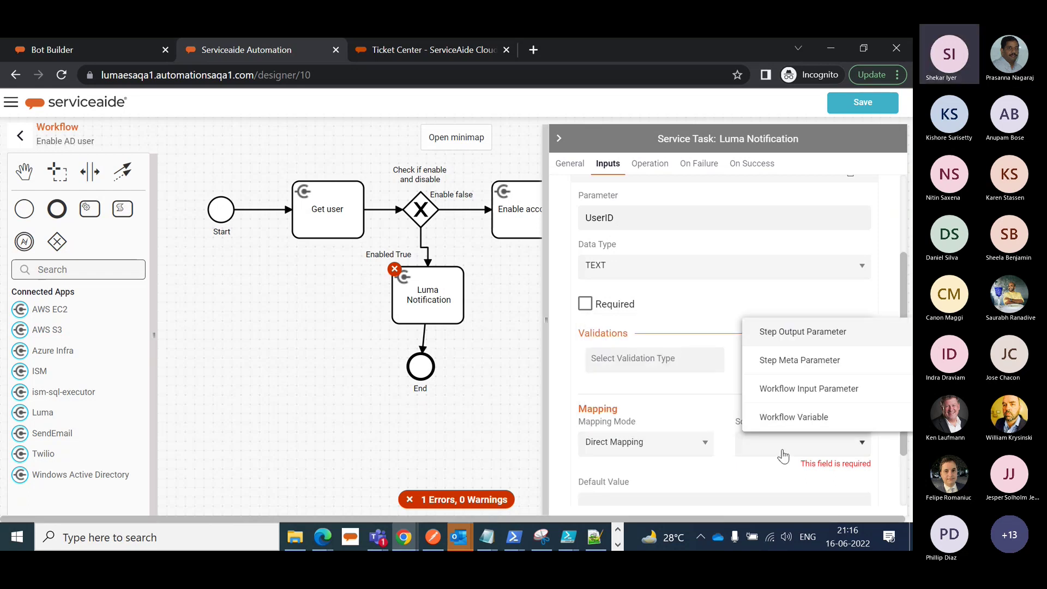
left_click(794, 391)
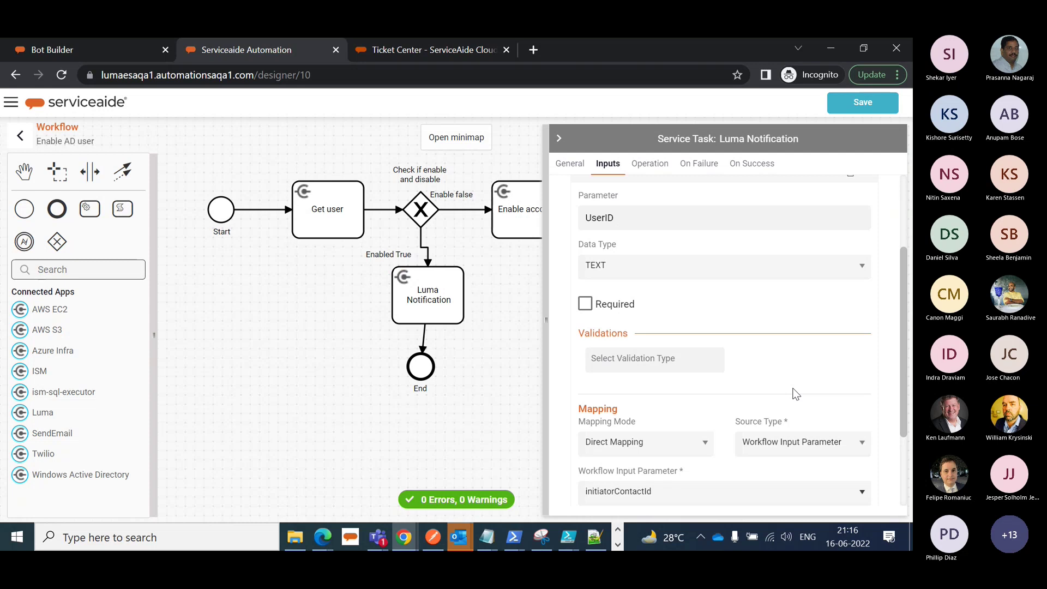
scroll(788, 390, "down", 2)
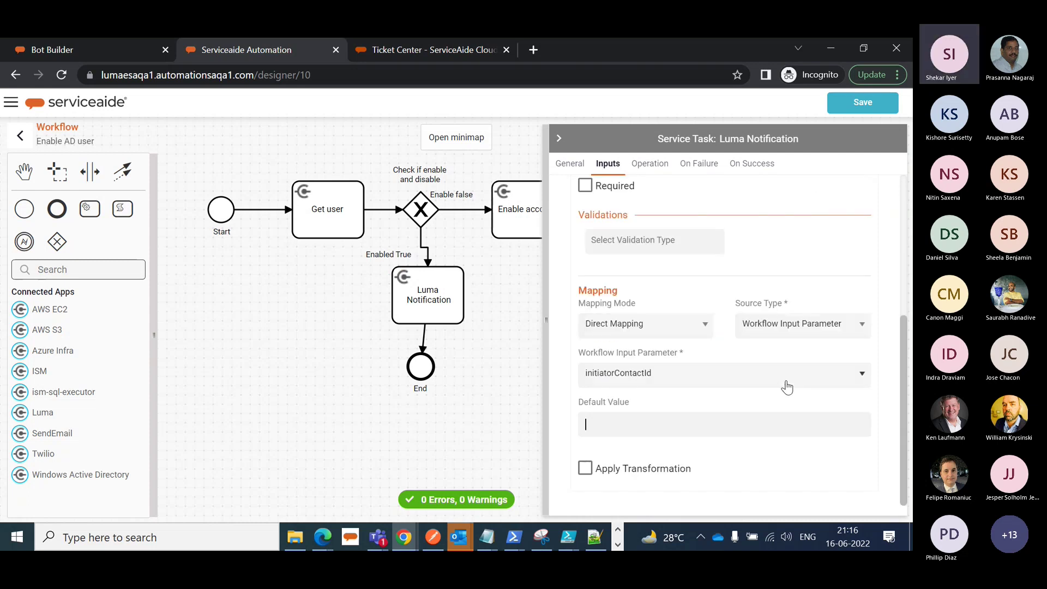
- Save the workflow and align the End event directly beneath the Luma Notification task on the Enabled True branch
right_click(852, 128)
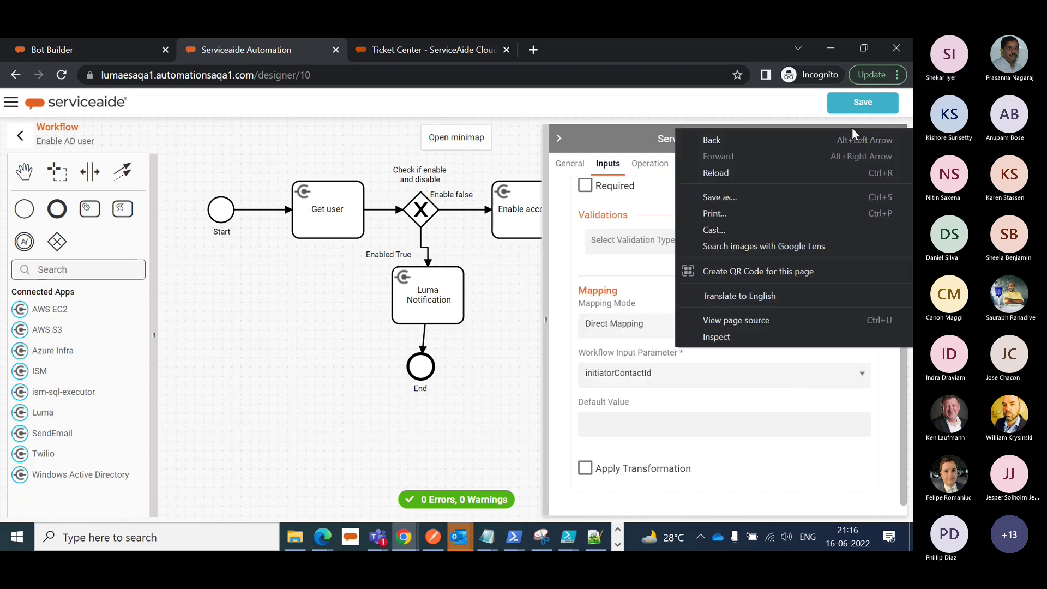
left_click(735, 101)
left_click(866, 102)
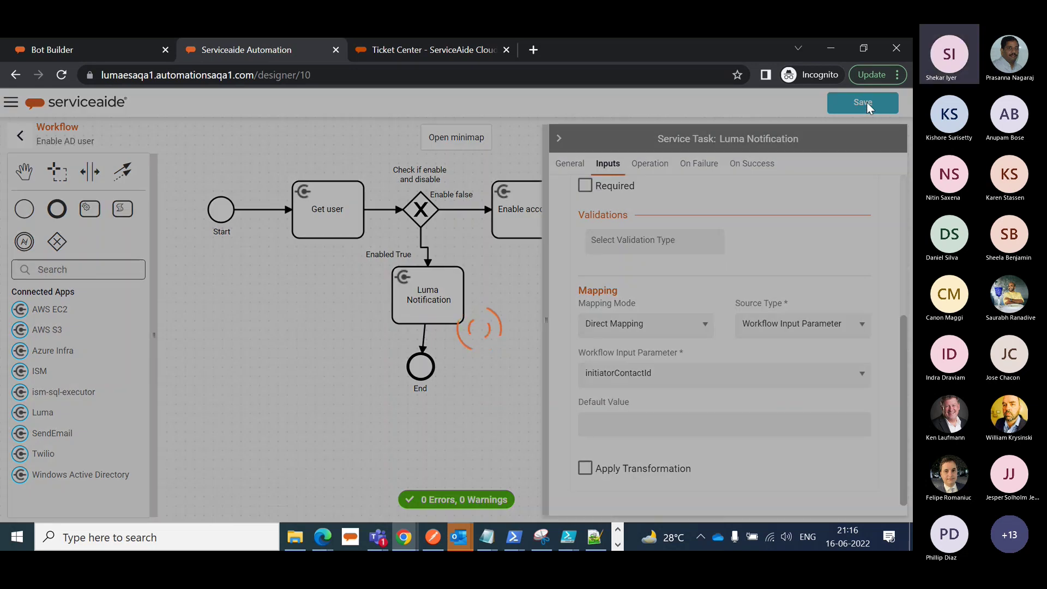
scroll(633, 223, "up", 4)
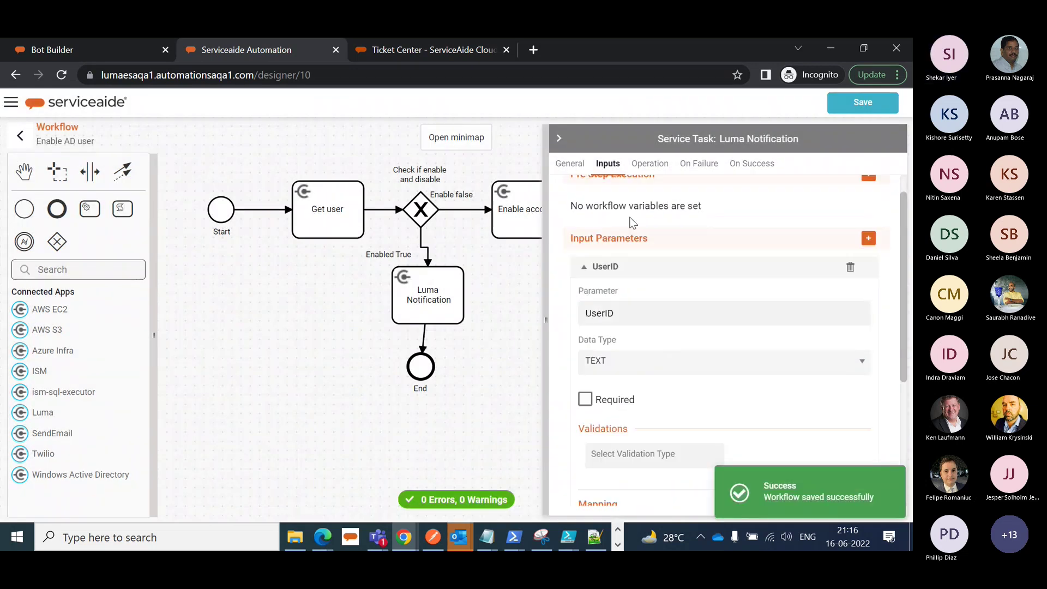
left_click(594, 269)
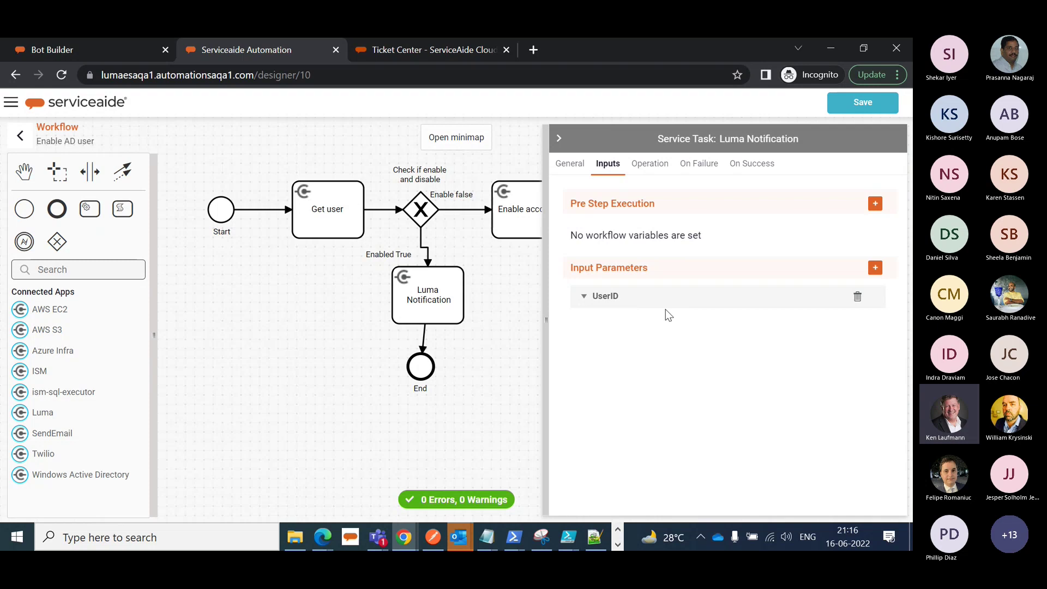
left_click_drag(424, 375, 431, 375)
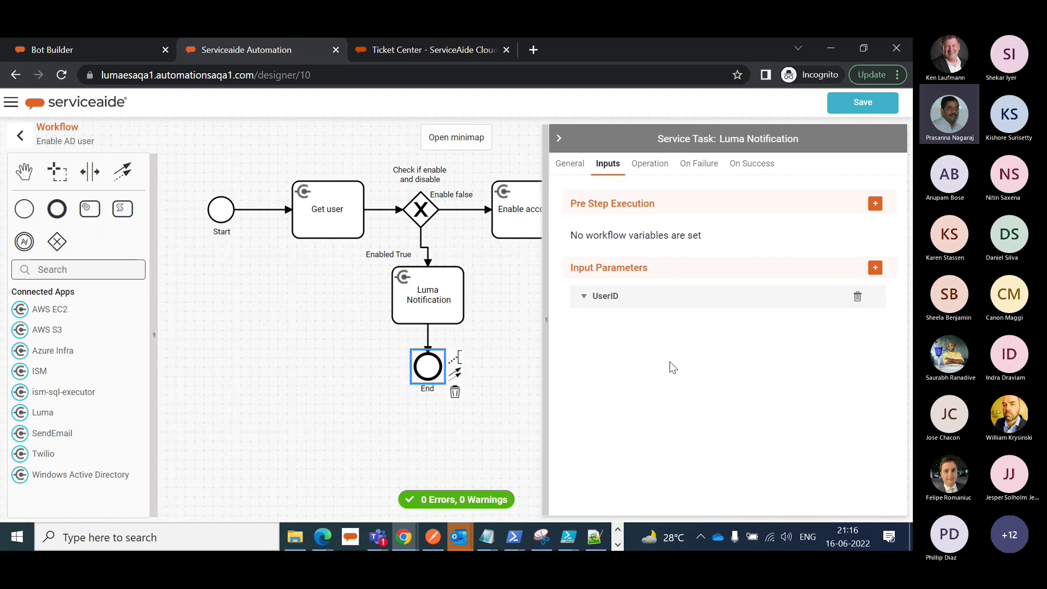
- Add a TEXT input parameter named sam_account_name to the Enabled True branch's Luma Notification task, using Direct Mapping
left_click(876, 267)
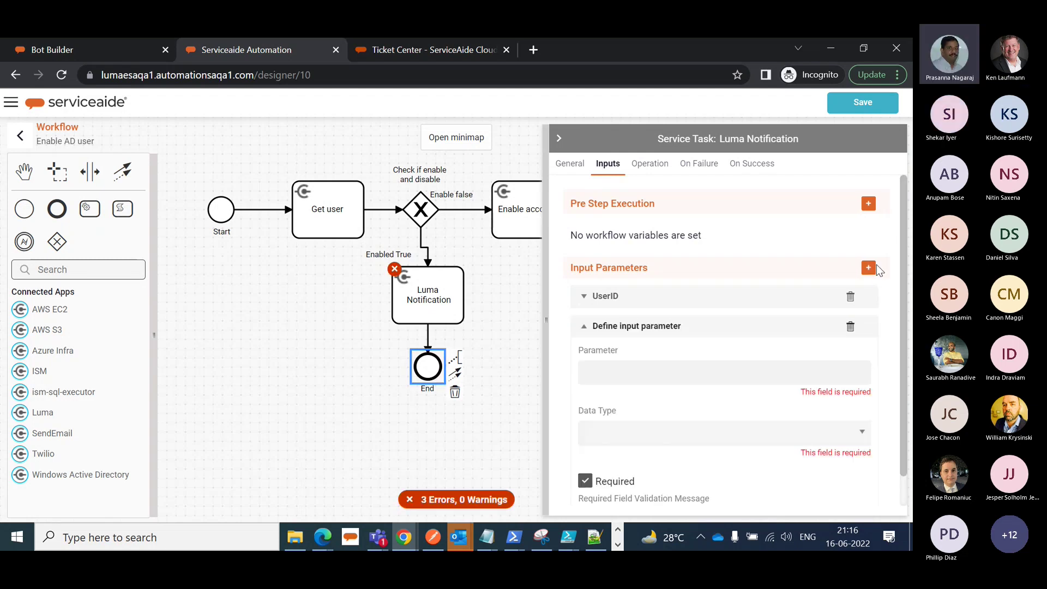
left_click(664, 366)
type("sam")
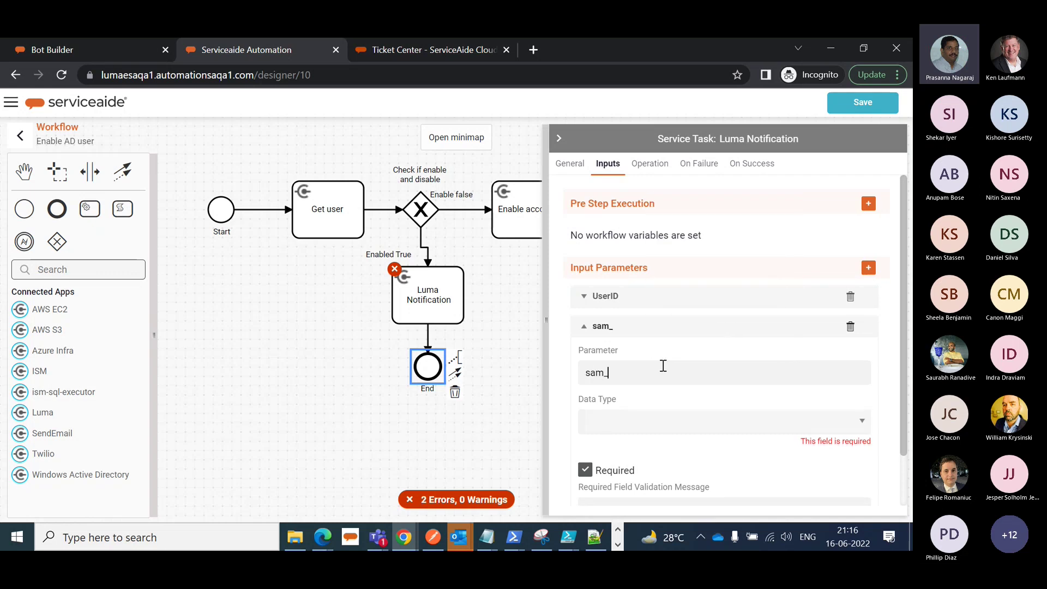
type("_account")
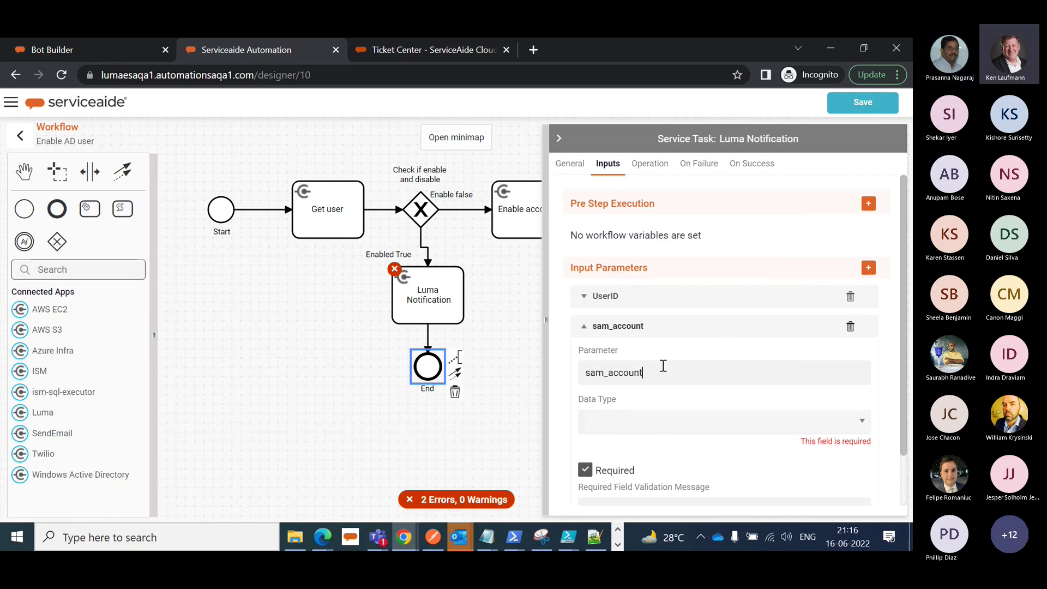
type("_name")
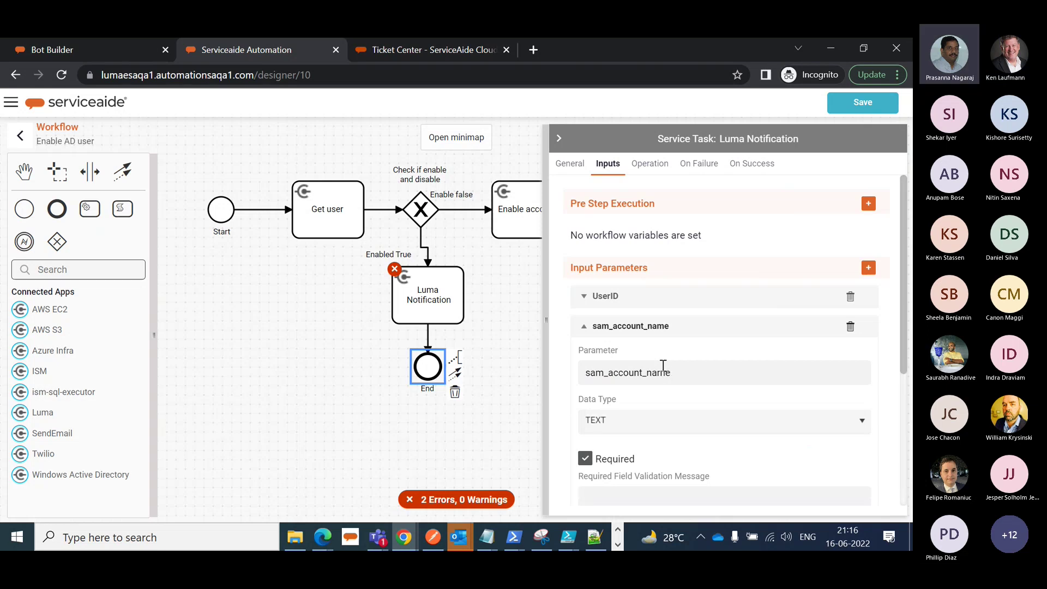
scroll(841, 372, "down", 3)
scroll(839, 396, "down", 2)
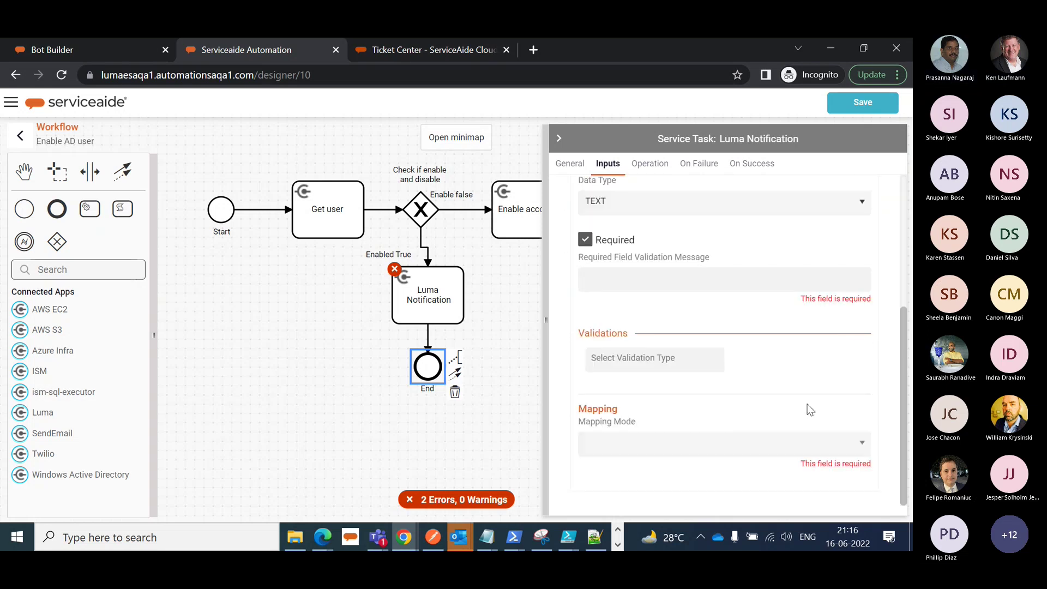
left_click(777, 440)
left_click(698, 368)
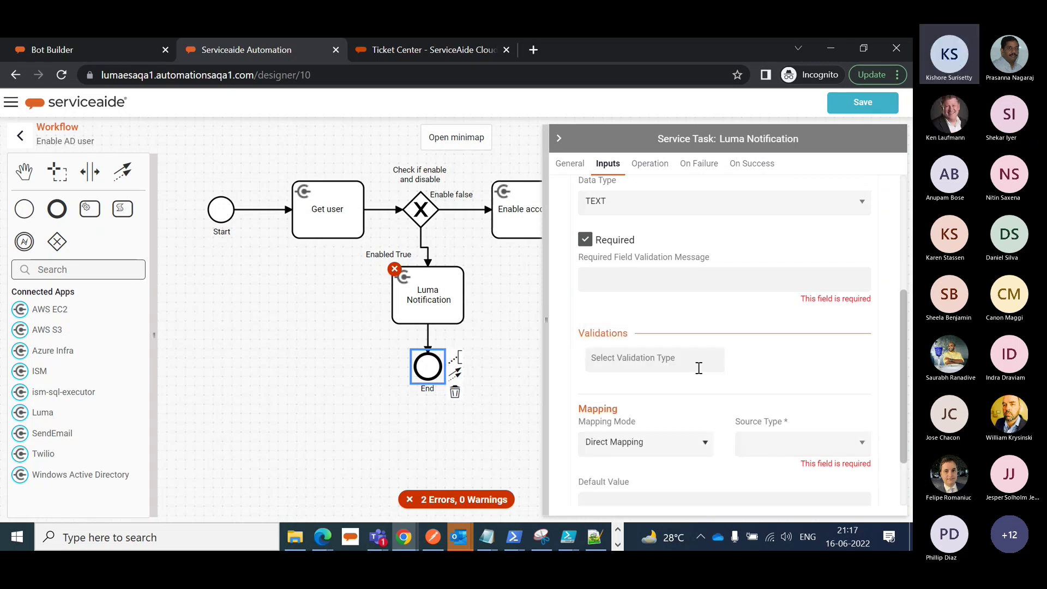
left_click(806, 441)
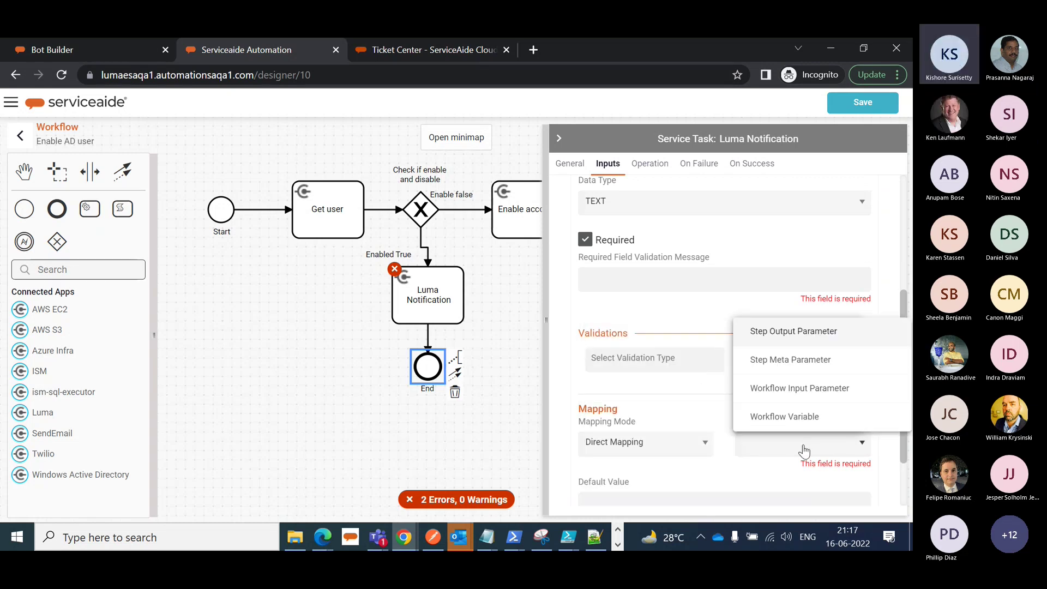
left_click(803, 392)
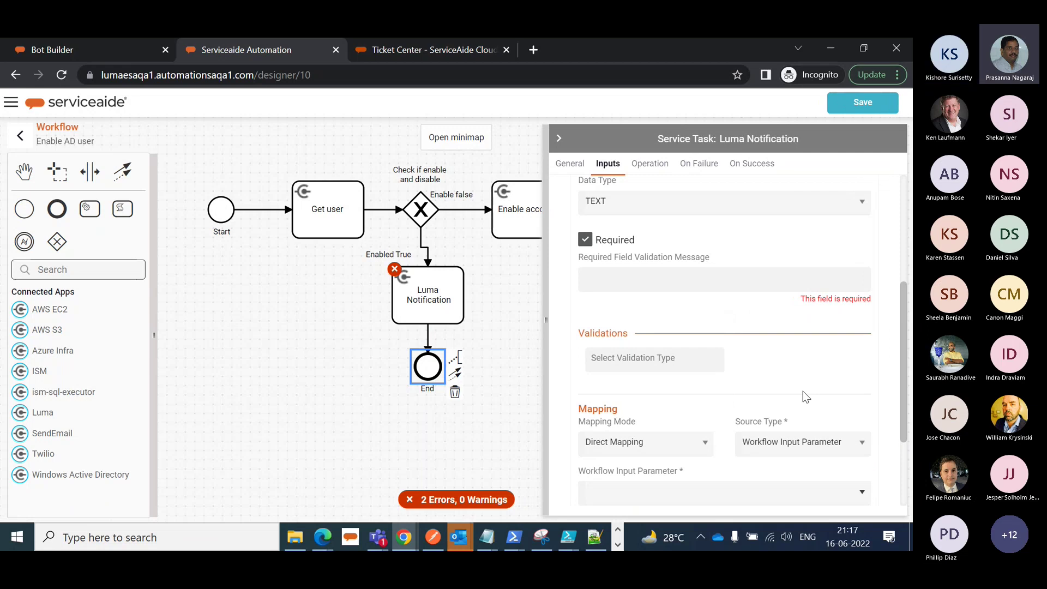
scroll(803, 391, "down", 3)
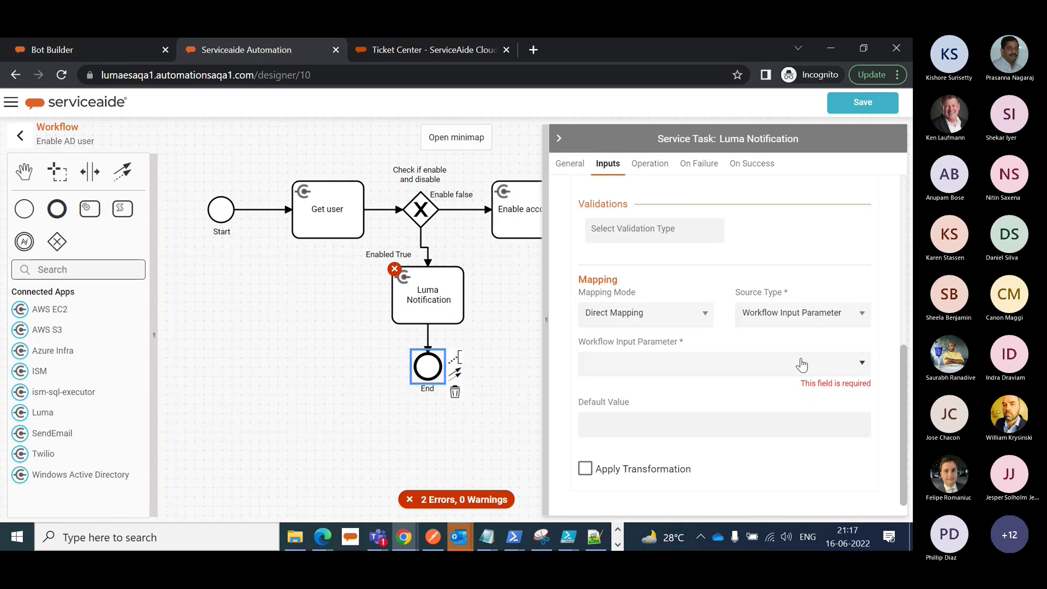
left_click(797, 321)
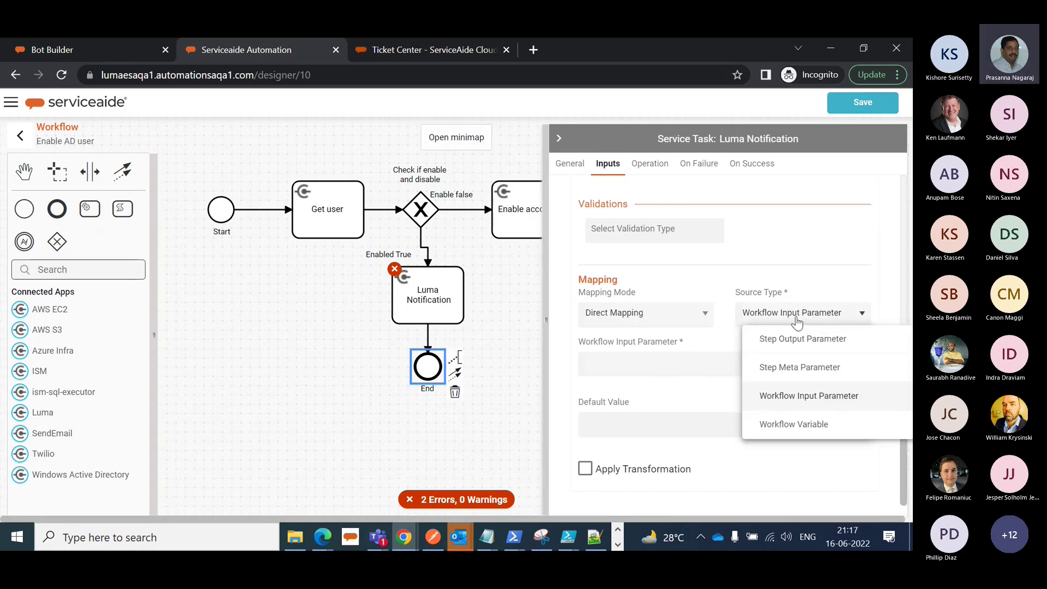
left_click(797, 322)
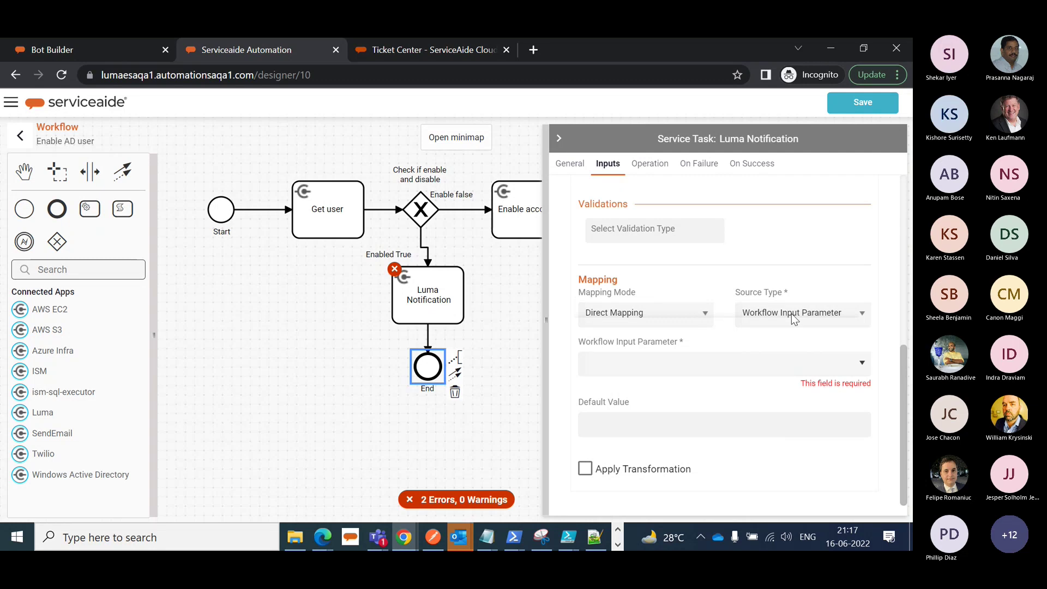
- Map sam_account_name to the step output parameter sam_account_name of Get user and make the parameter optional
left_click(818, 318)
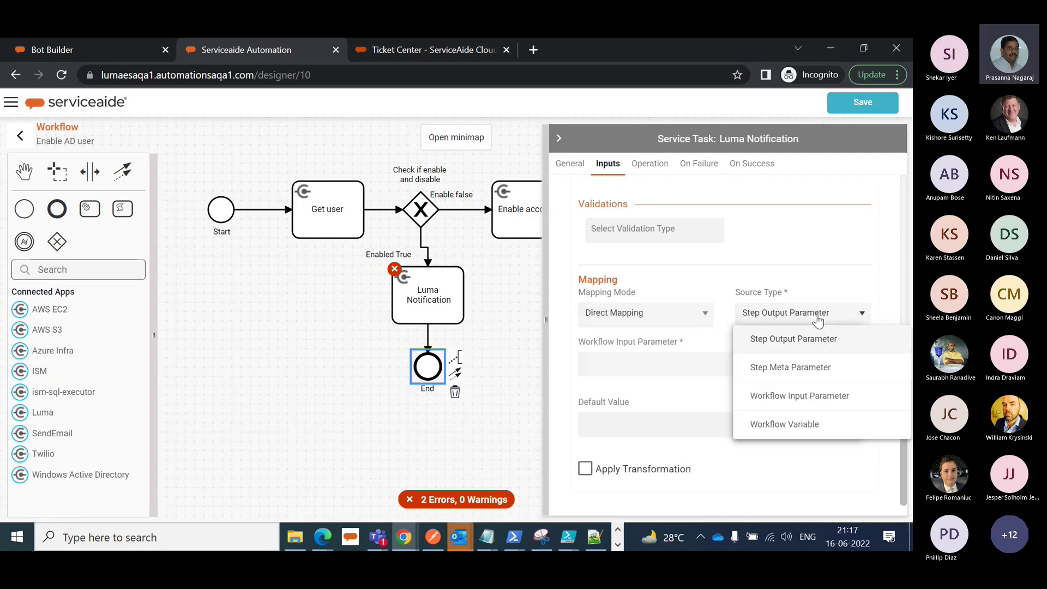
left_click(816, 339)
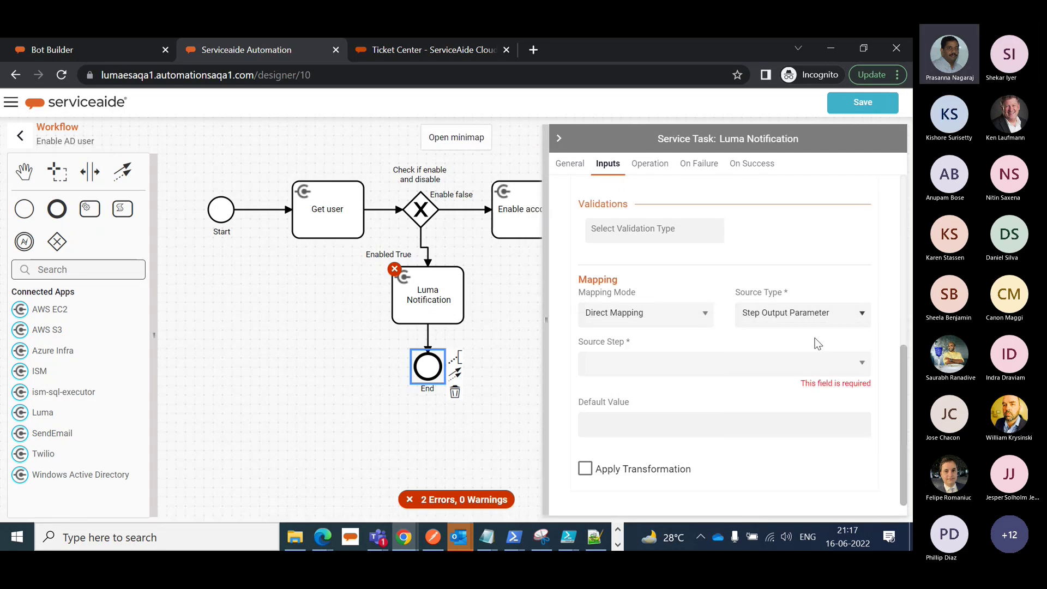
left_click(823, 370)
left_click(813, 308)
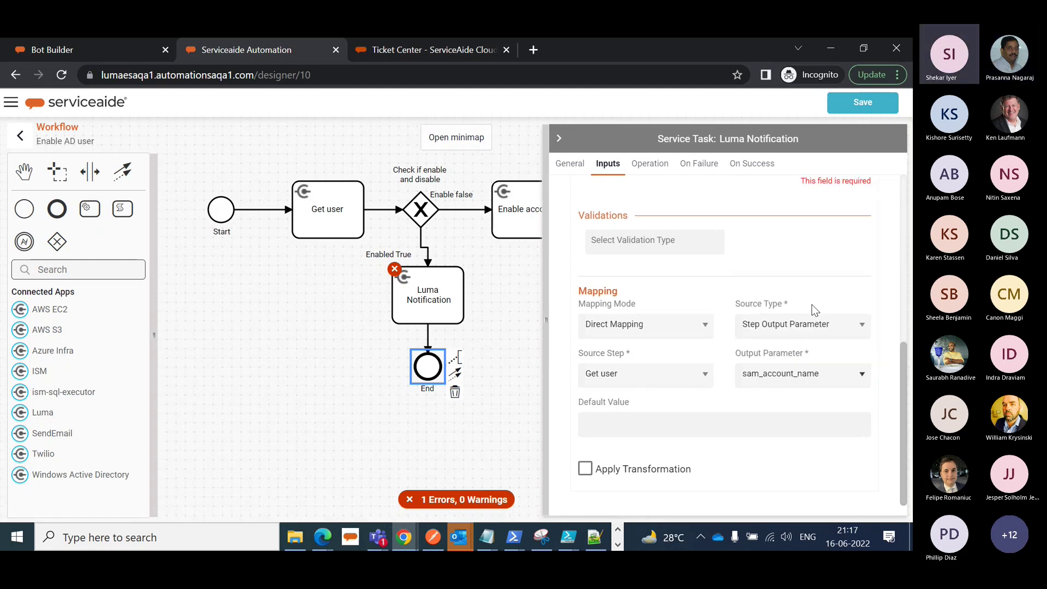
scroll(807, 215, "up", 2)
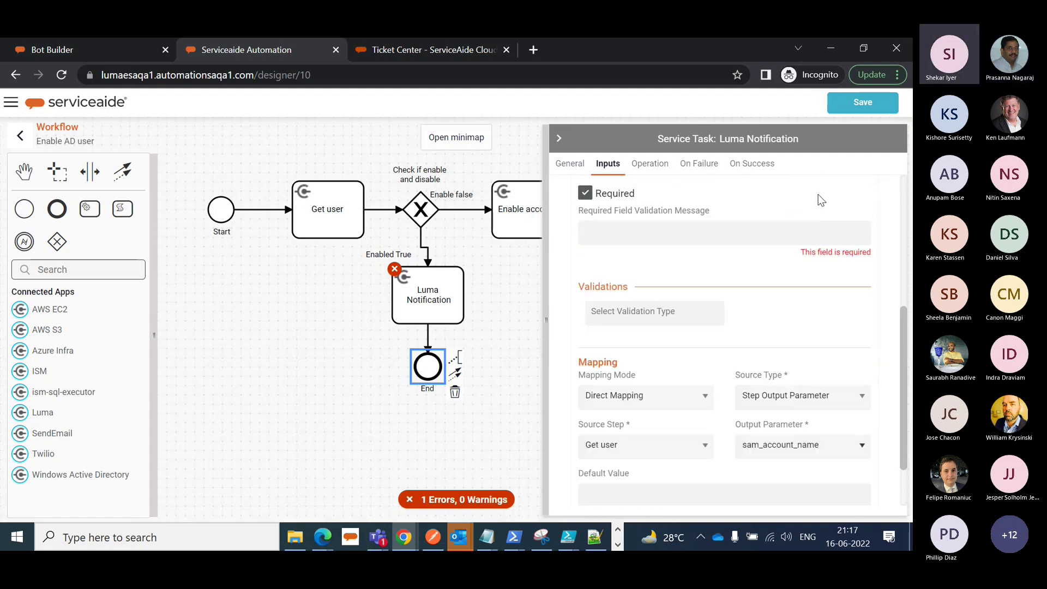
left_click(620, 192)
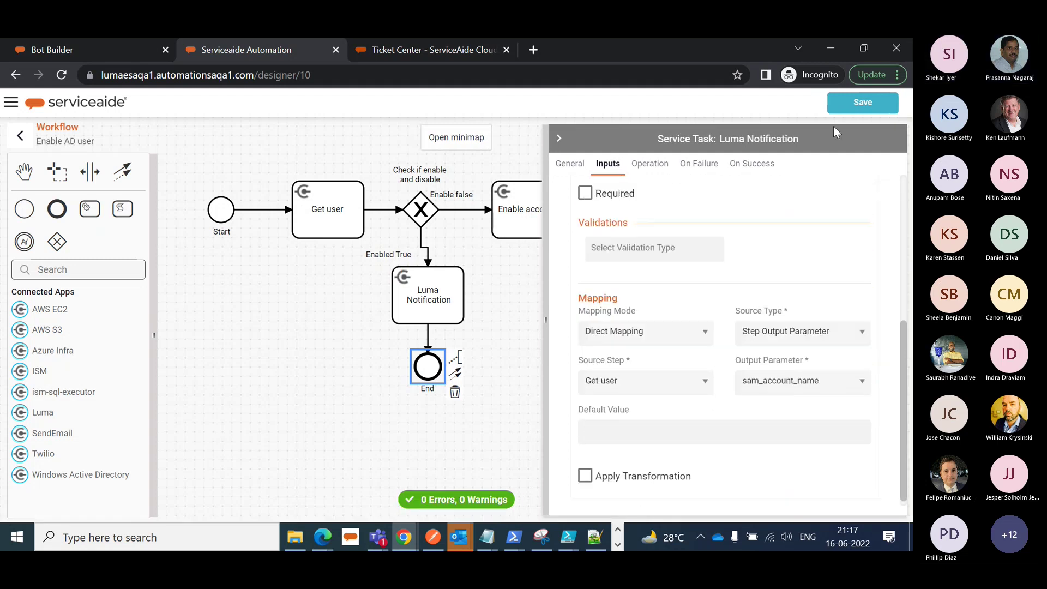
- Save the Enable AD user workflow and return to the workflow list
left_click(858, 110)
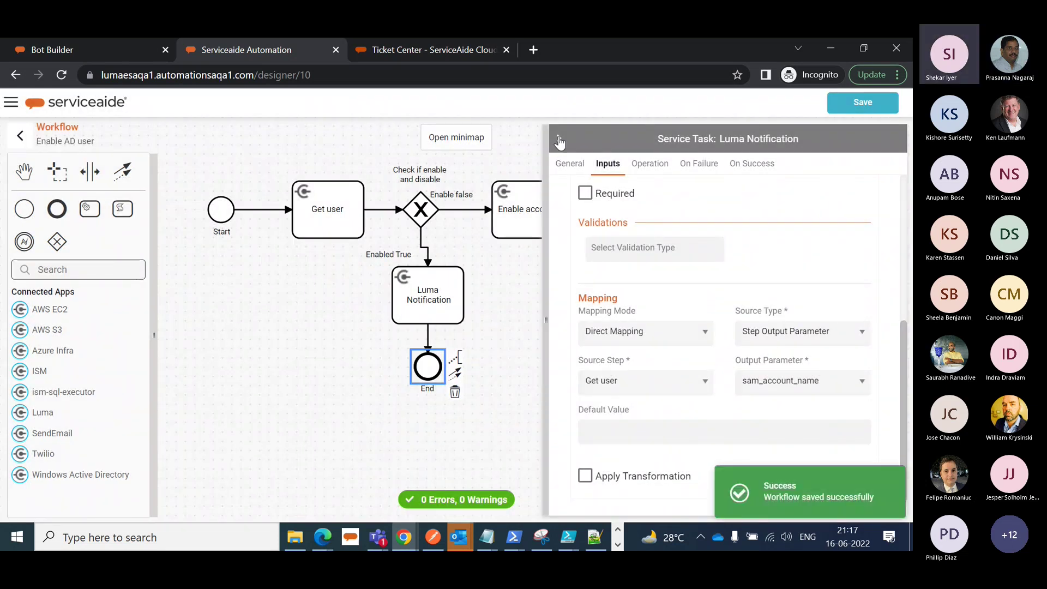
left_click(560, 140)
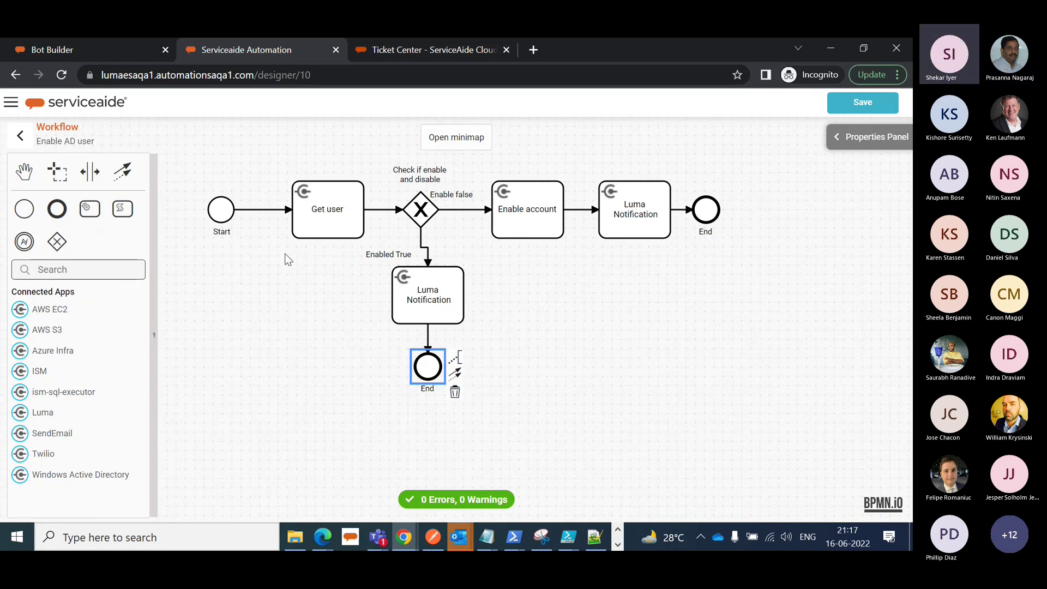
left_click(21, 142)
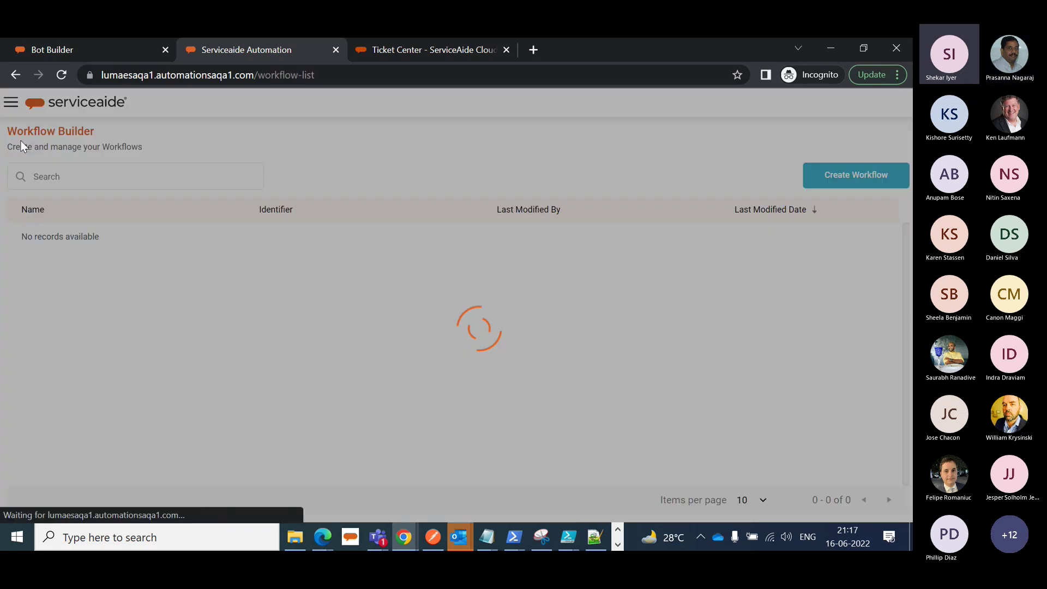
- Switch to Active Directory Users and Computers in the remote session and check whether the Luma VSA account is enabled, then return
left_click(619, 541)
left_click(329, 536)
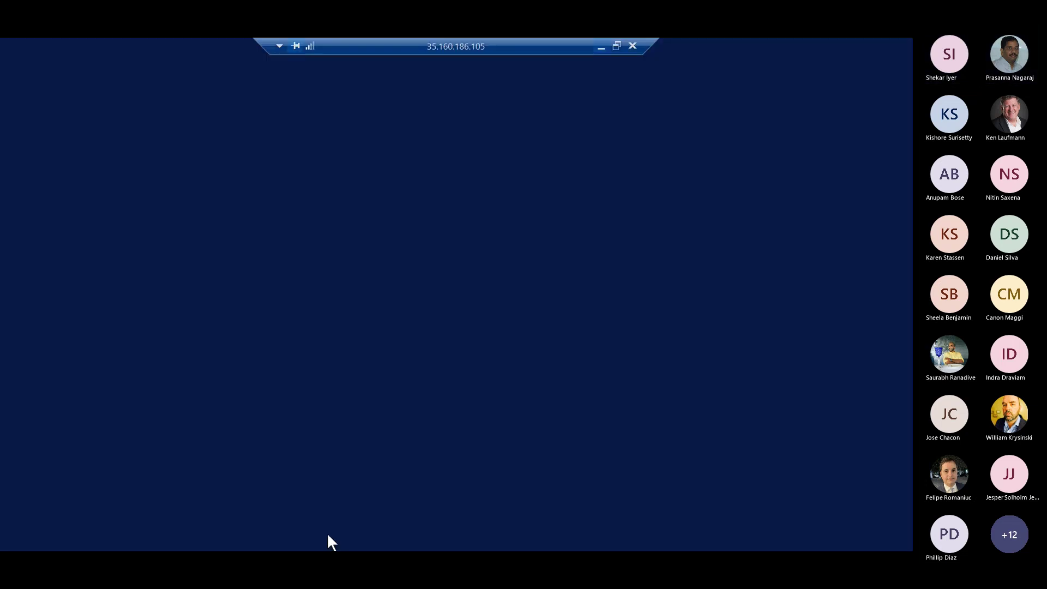
right_click(397, 355)
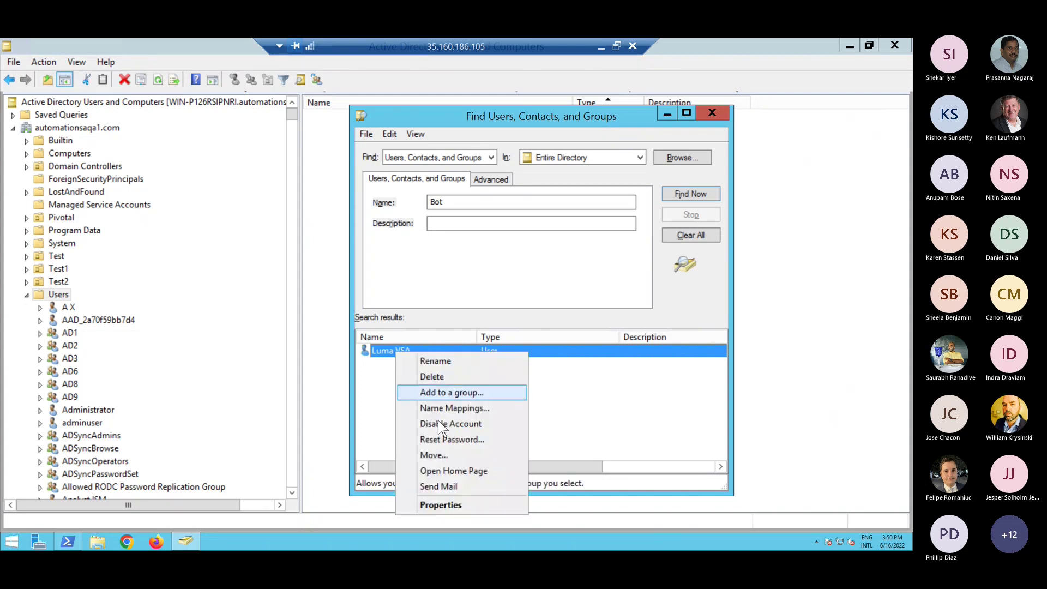
left_click(438, 423)
left_click(519, 347)
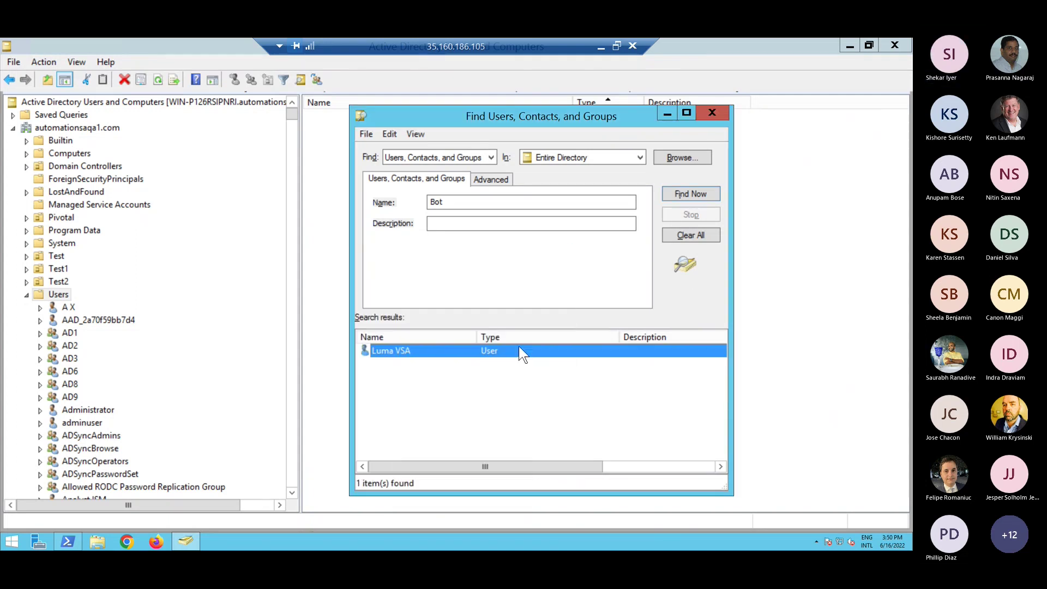
left_click(601, 46)
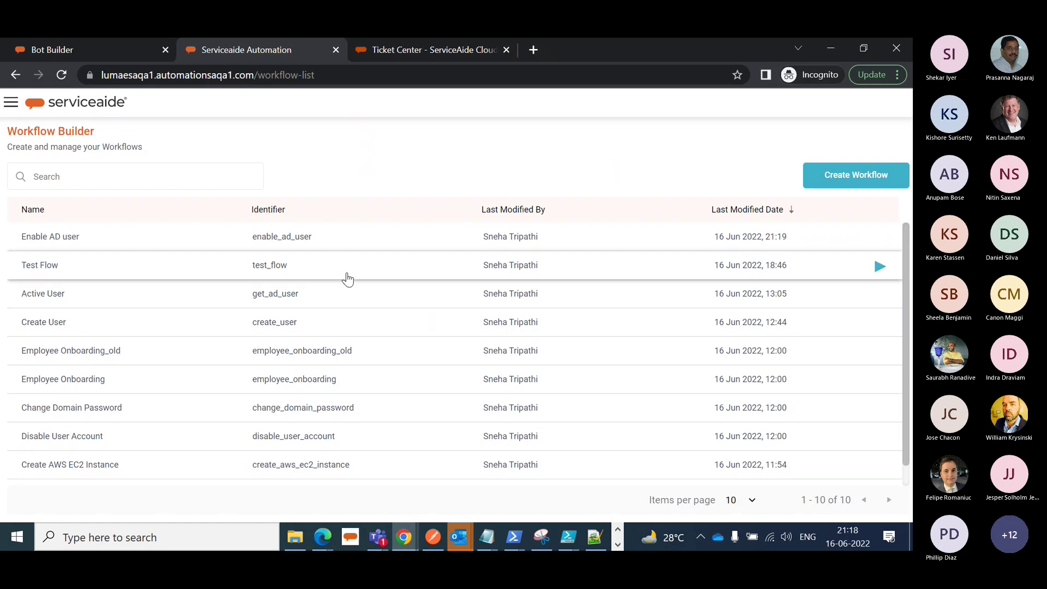
- Execute the Enable AD user workflow for SAM account name Bot and view its live execution
left_click(878, 239)
type("Bot")
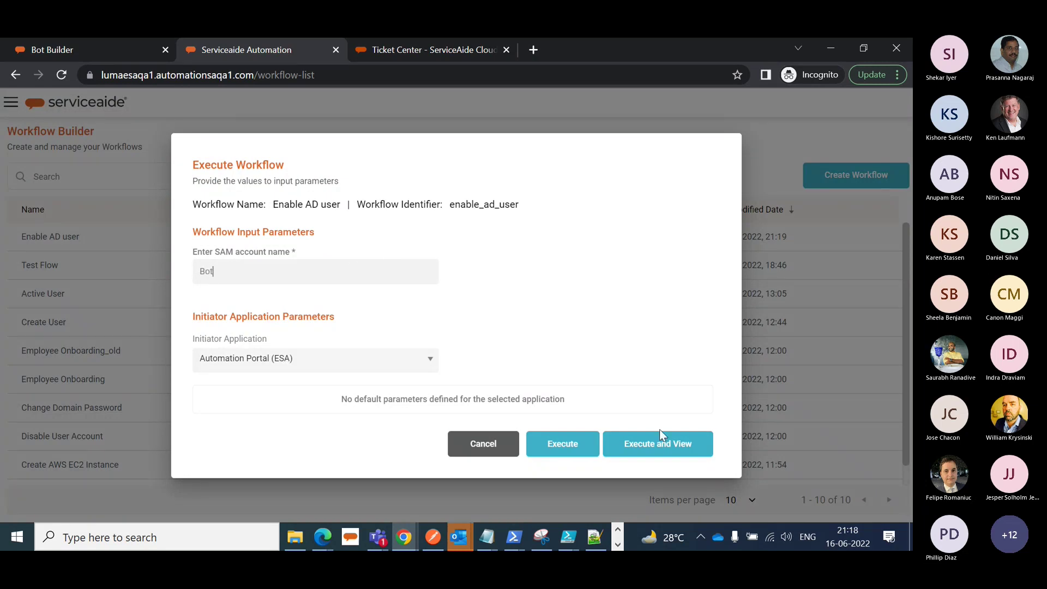
left_click(657, 441)
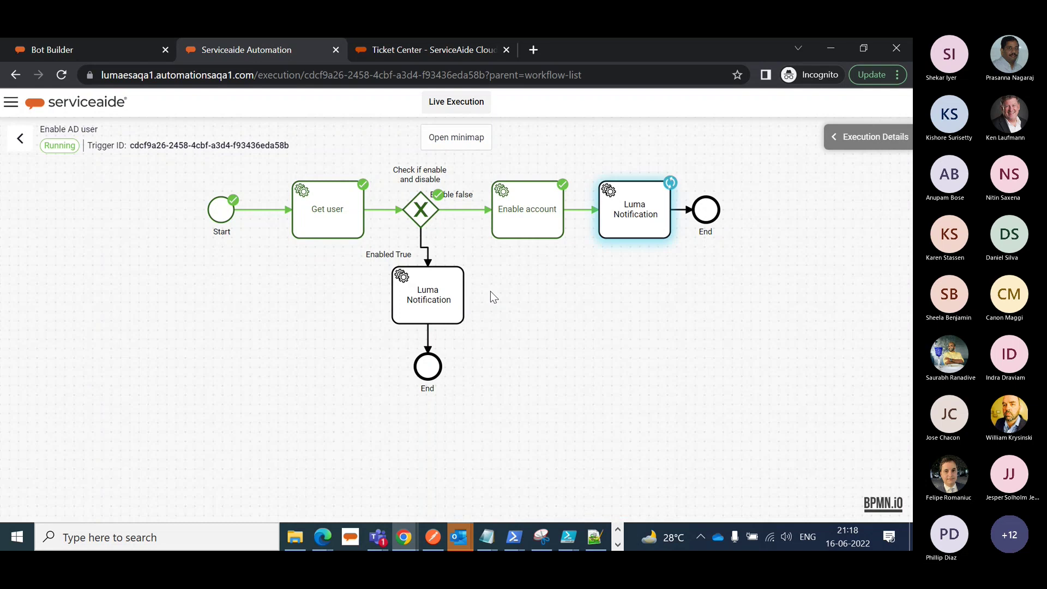
left_click(331, 191)
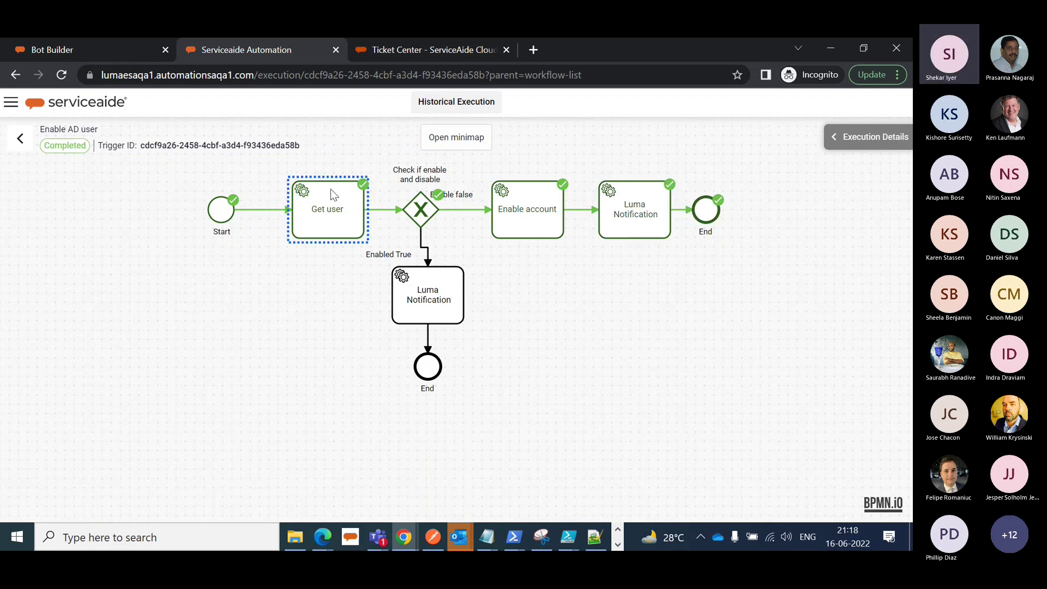
- Switch to Bot Builder and check the account name in the newest notification in the bot testing chat, then return to the execution
left_click(76, 49)
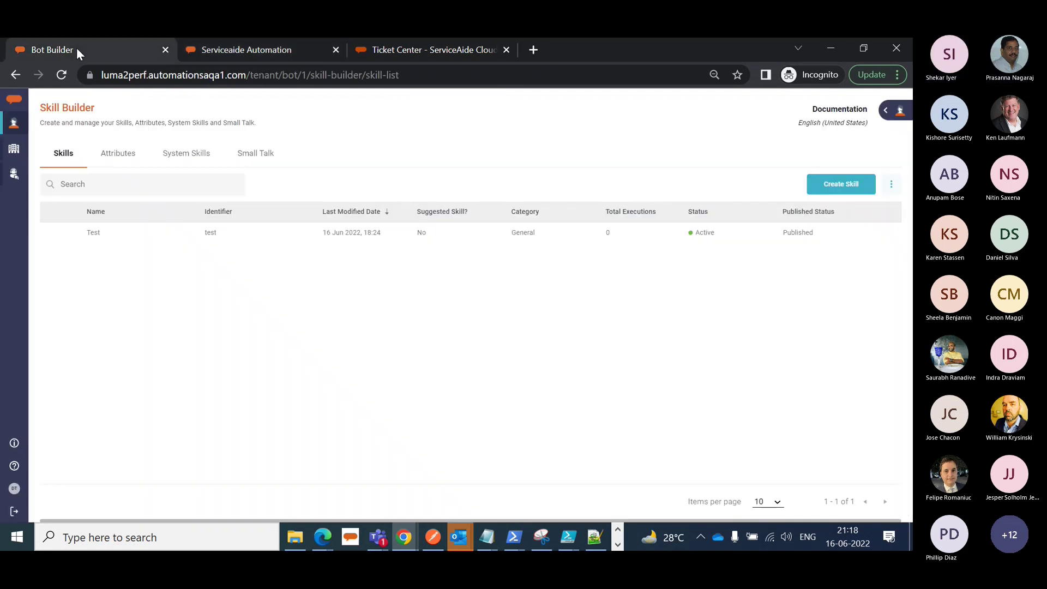
left_click(890, 111)
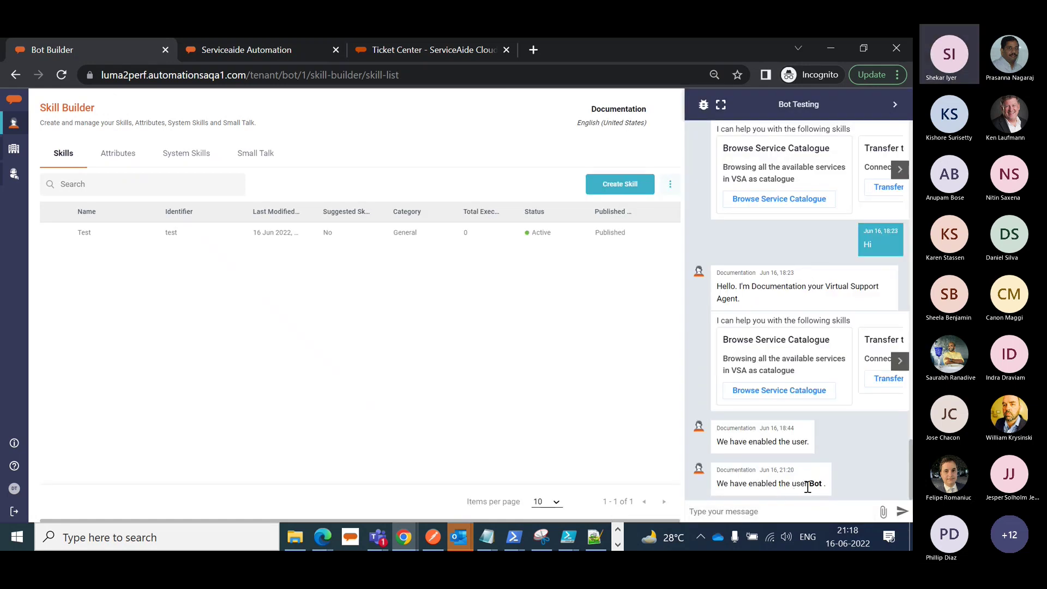
double_click(814, 483)
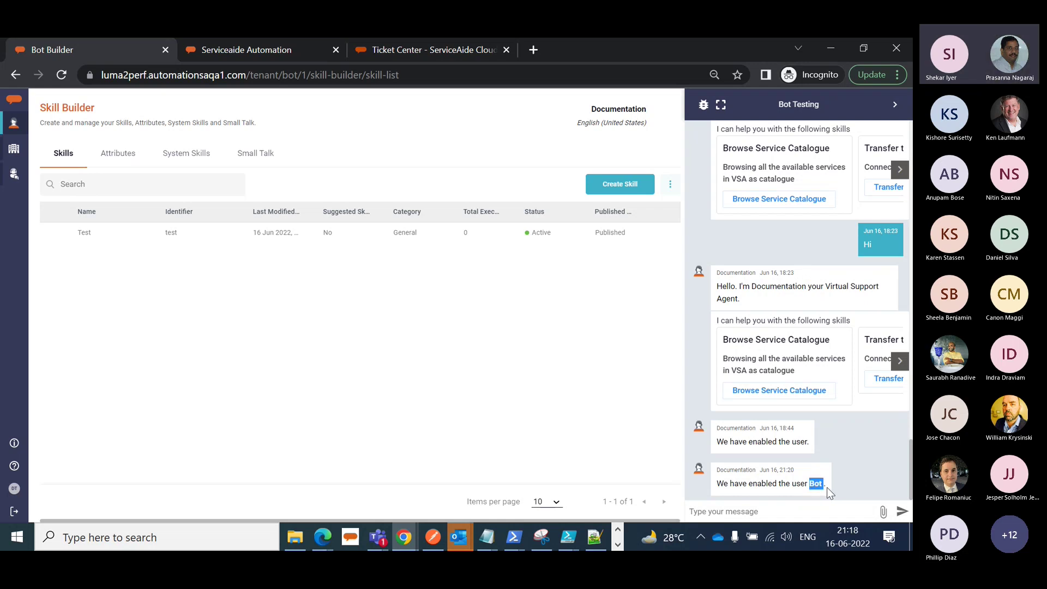
left_click(241, 53)
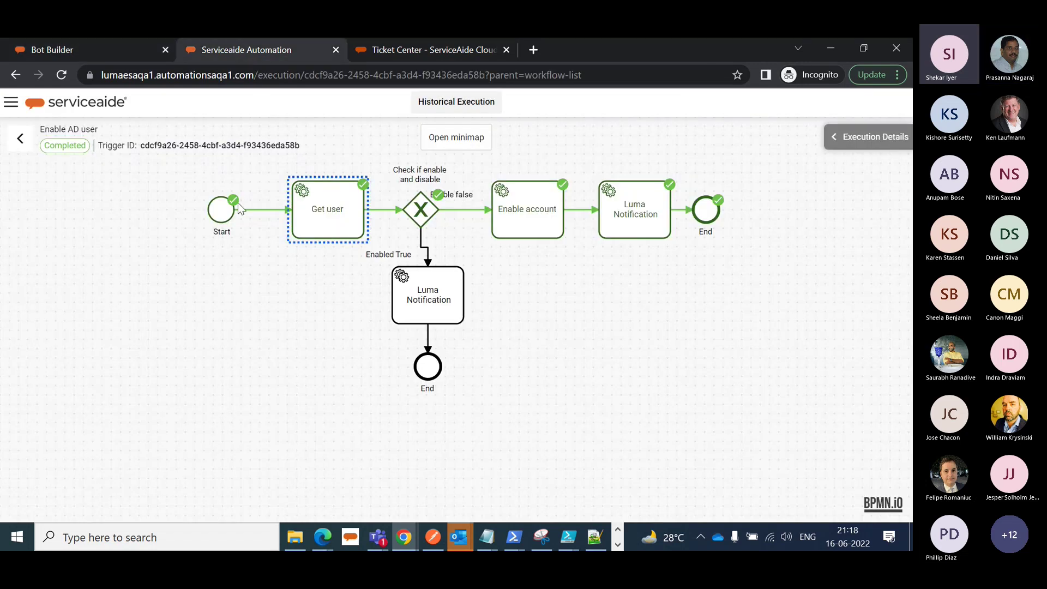
- Execute the Enable AD user workflow again for SAM account name Bot and inspect the Enabled True branch's Luma Notification details
left_click(20, 138)
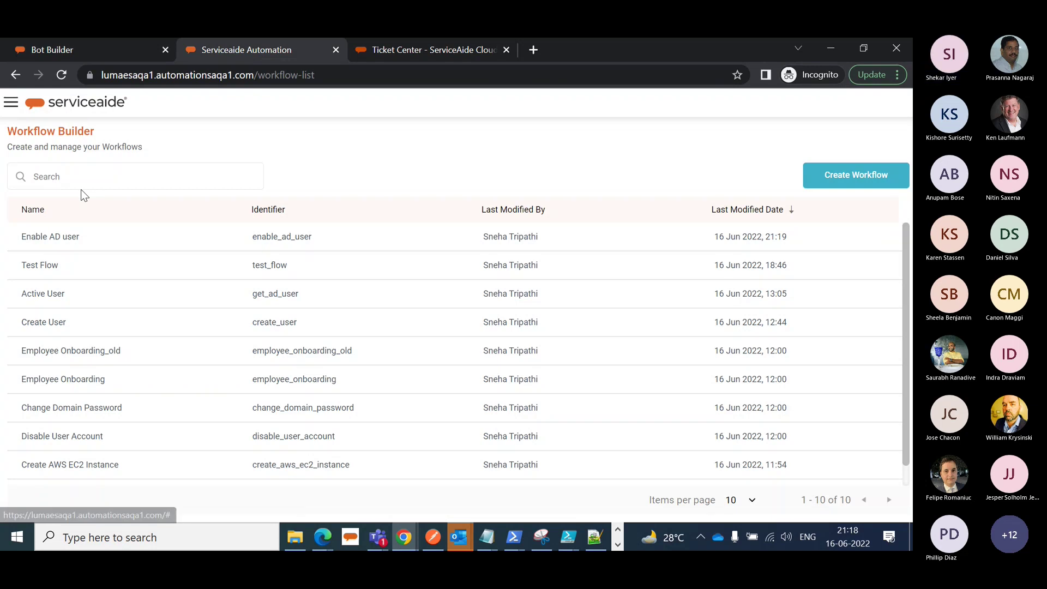
mouse_move(885, 265)
left_click(878, 236)
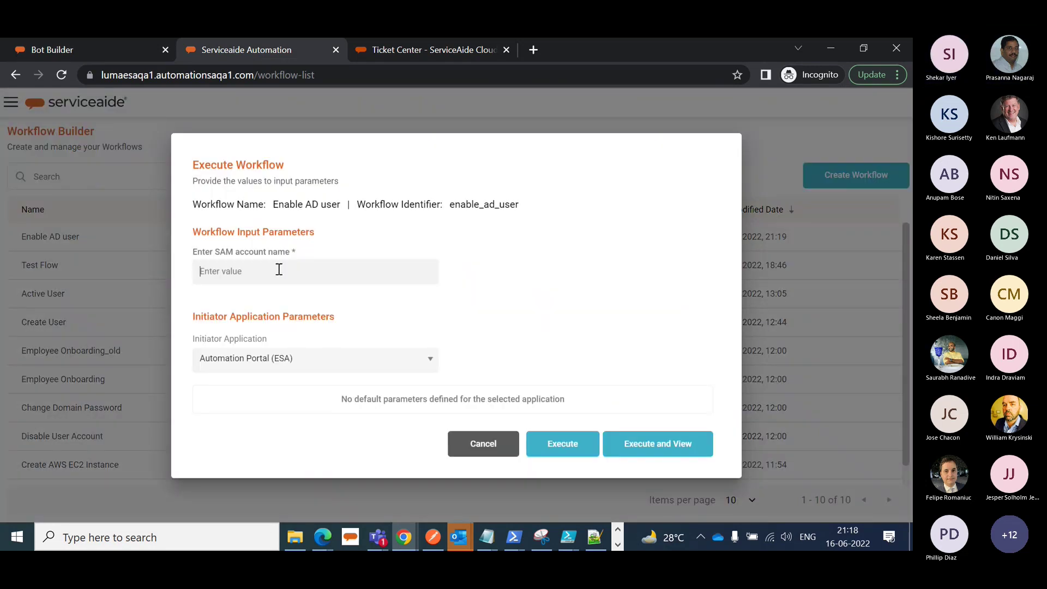
type("Bot")
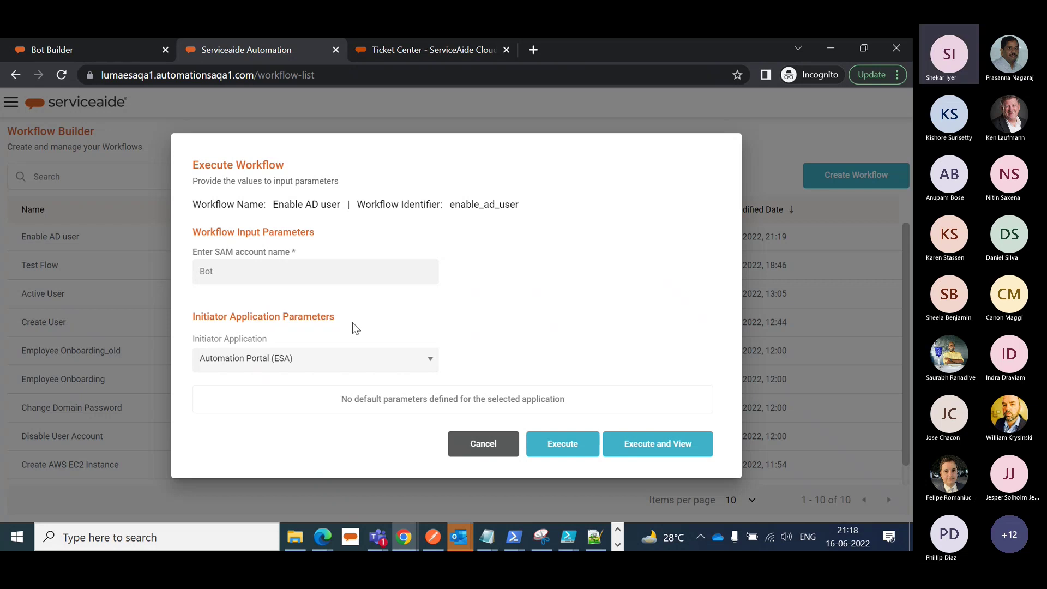
left_click(640, 445)
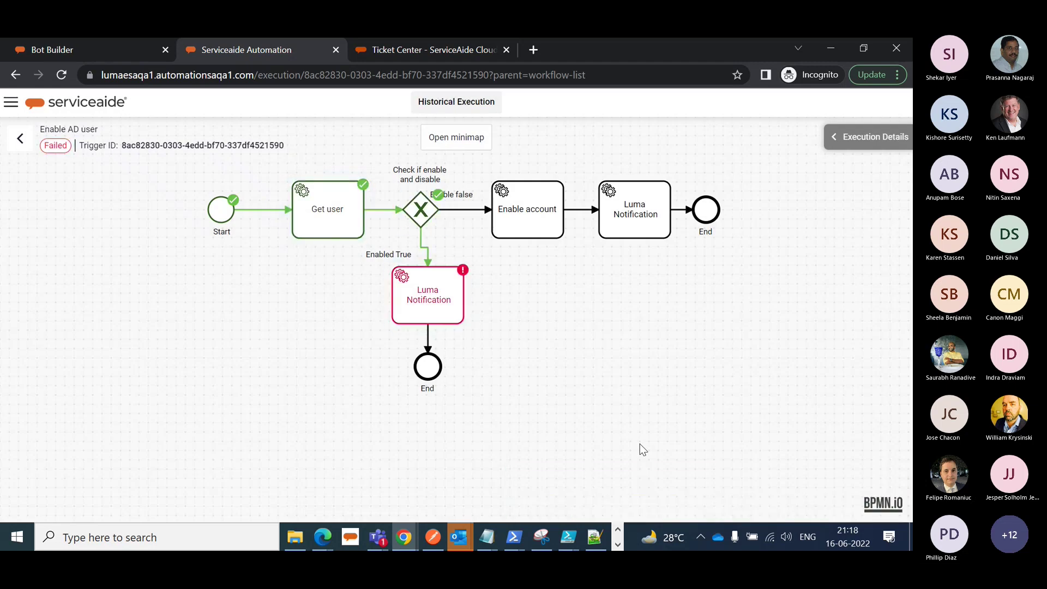
left_click(447, 297)
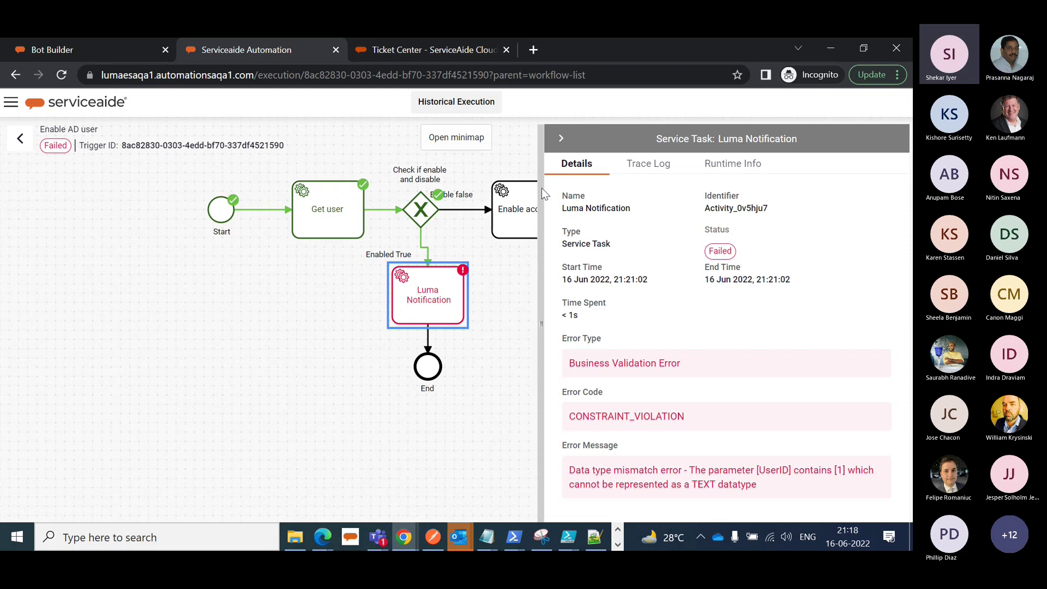
- Set the UserID input parameter's data type to INTEGER in the Enabled True branch's Luma Notification task and save the workflow
left_click(20, 138)
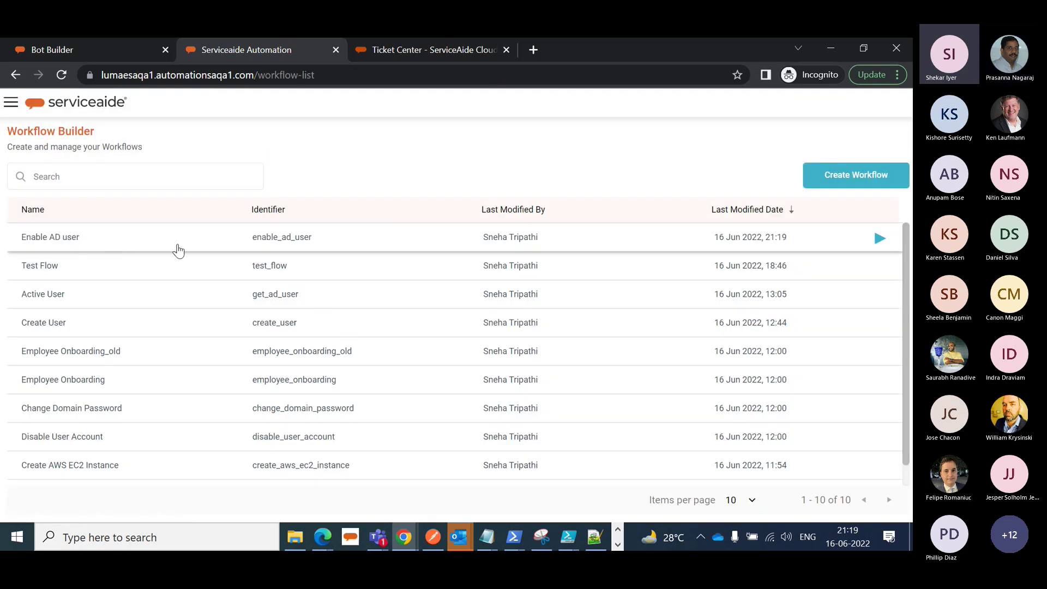
left_click(73, 242)
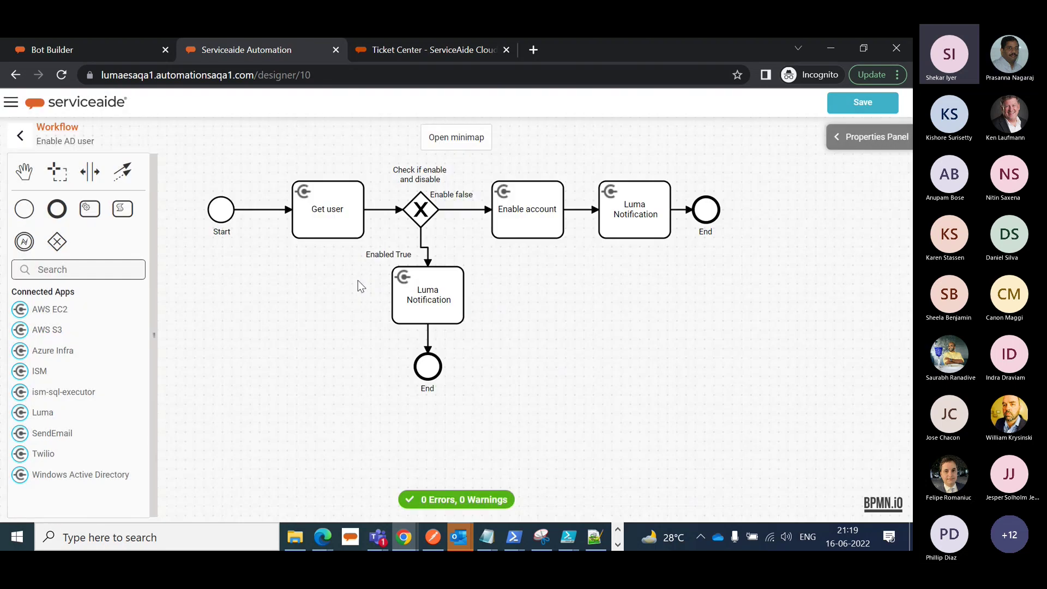
left_click(431, 305)
left_click(615, 169)
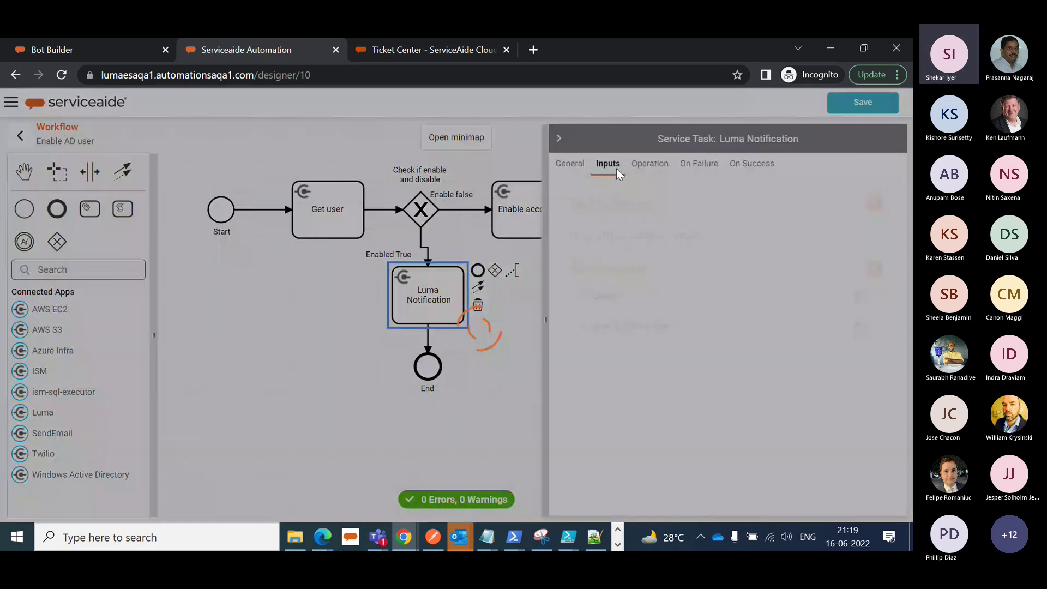
left_click(684, 305)
scroll(726, 339, "down", 2)
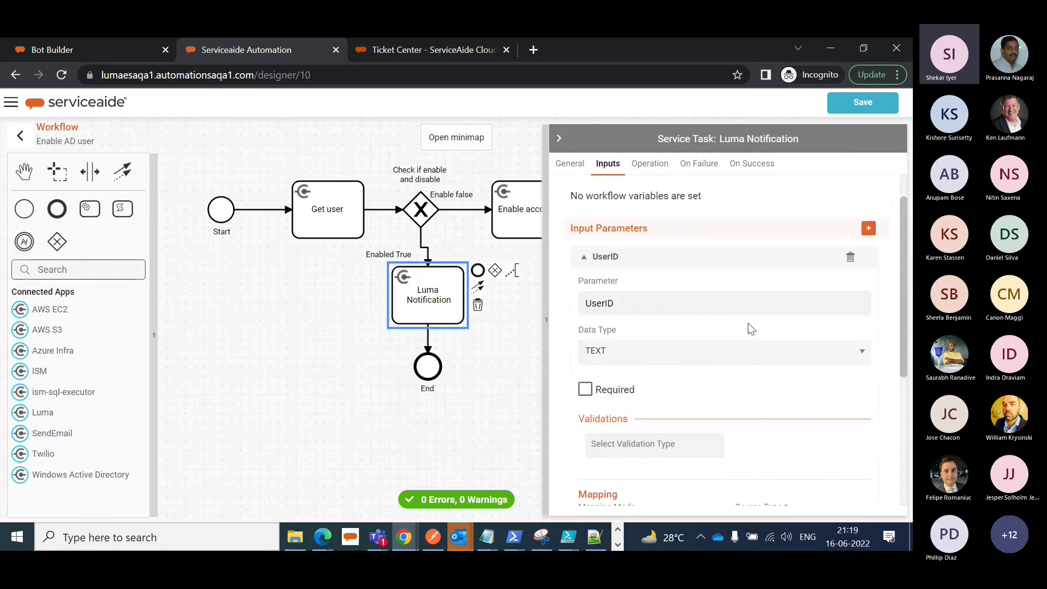
scroll(740, 386, "down", 2)
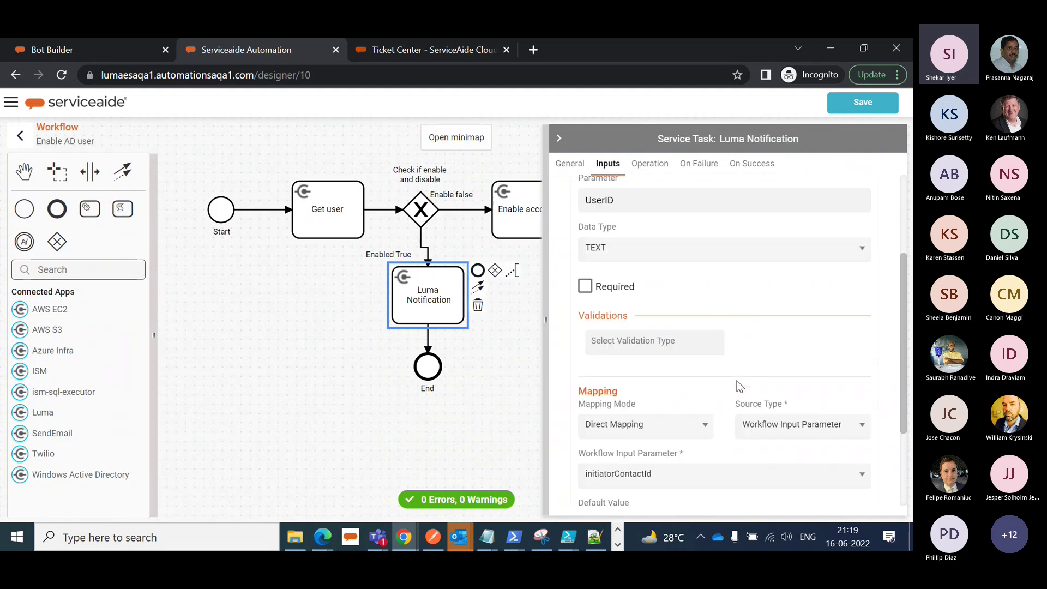
left_click(648, 249)
key("i")
left_click(843, 107)
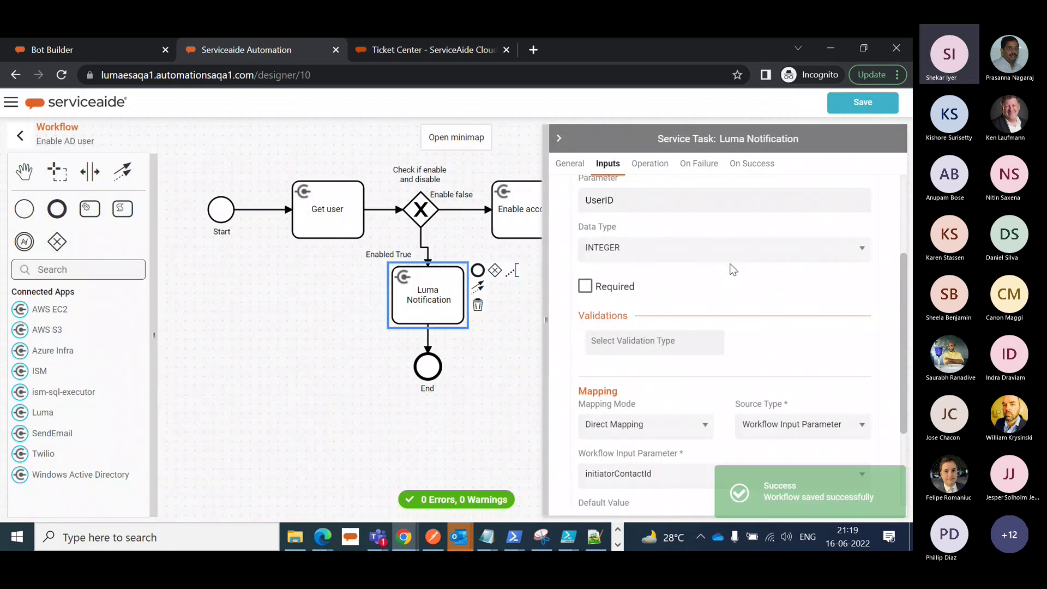
- Return to the workflow list, execute Enable AD user for SAM account name Bot and view the execution
left_click(20, 134)
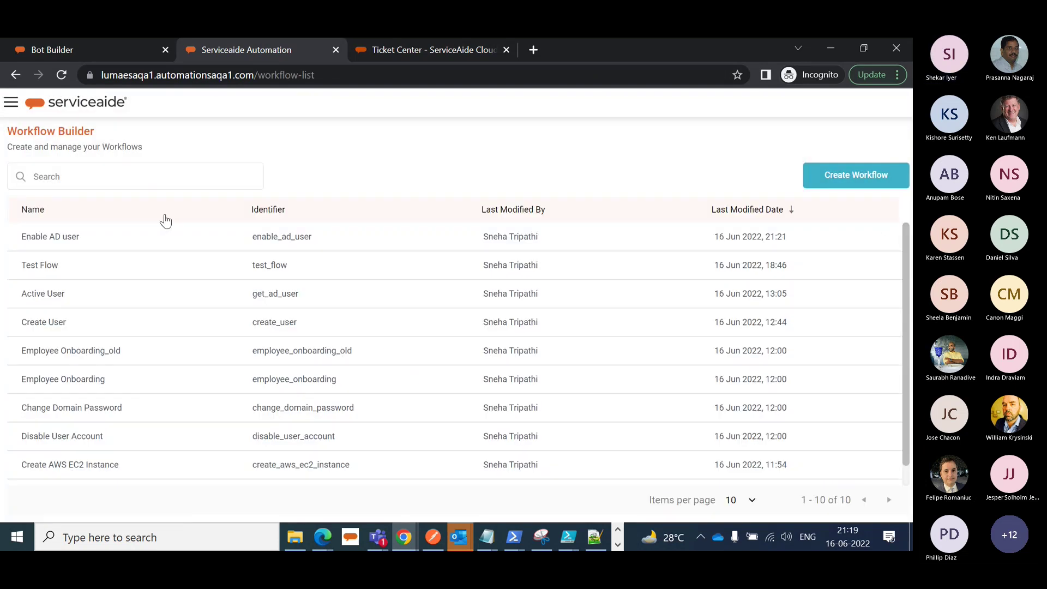
left_click(879, 237)
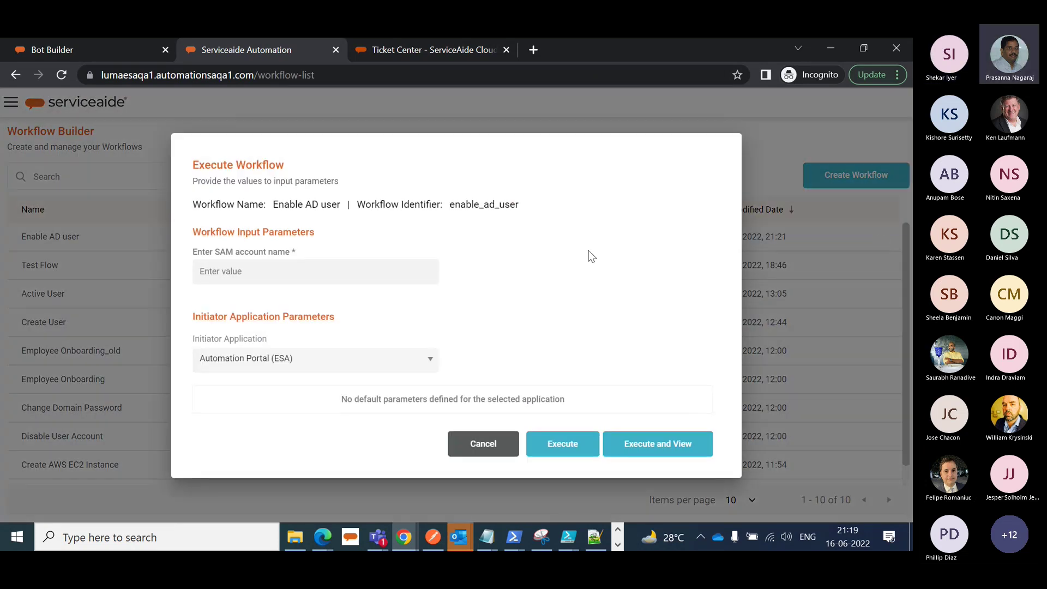
left_click(331, 272)
type("bot")
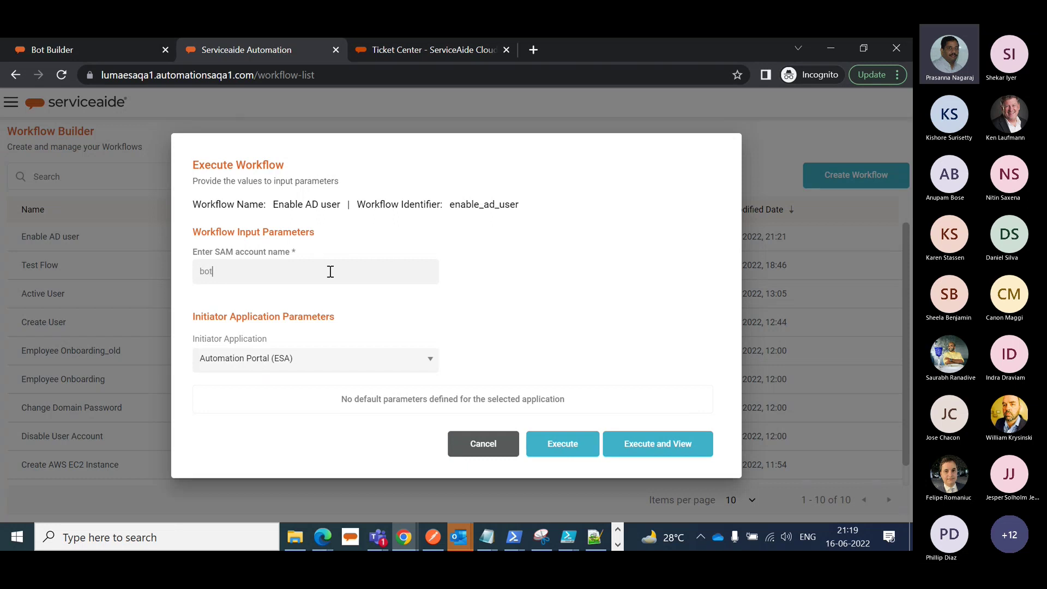
key("BackSpace")
key("BackSpace")
type("Bot")
left_click(649, 446)
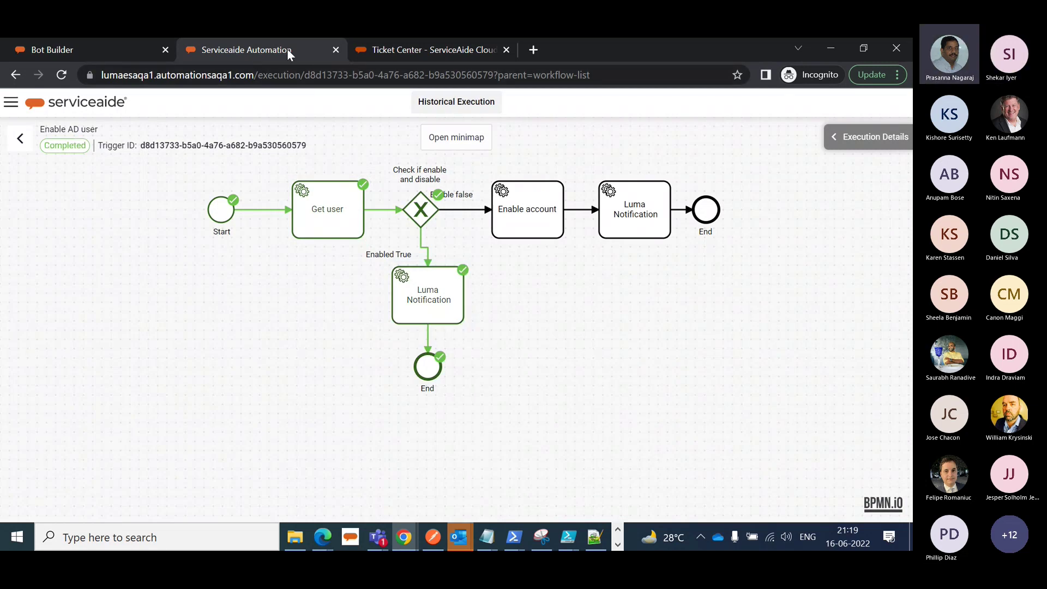
- Compare the latest bot testing chat notification with the request payload in the Enabled True branch's Luma Notification trace log
left_click(108, 54)
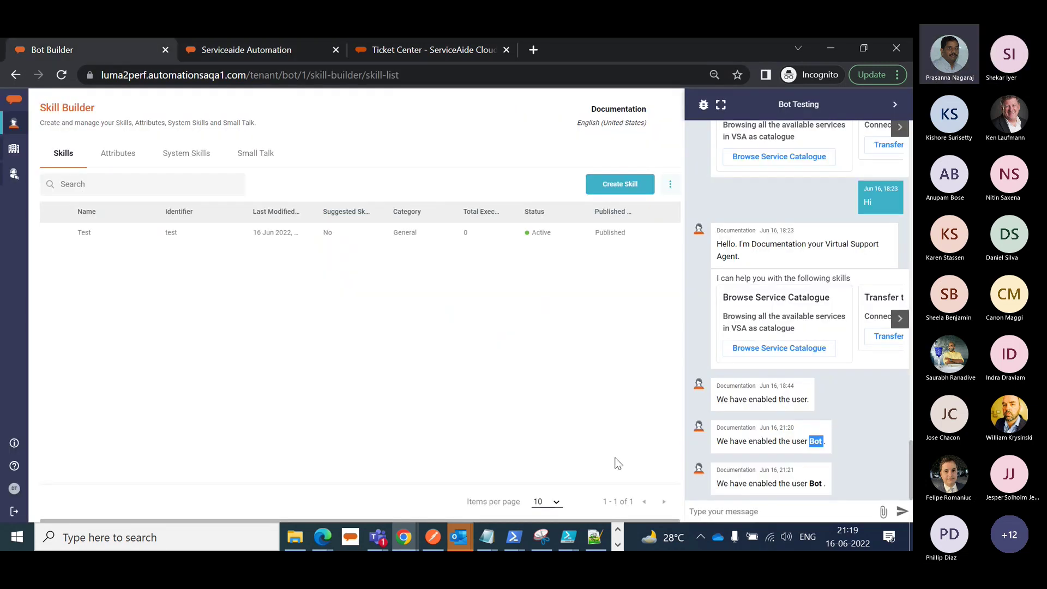
left_click(216, 46)
left_click(435, 295)
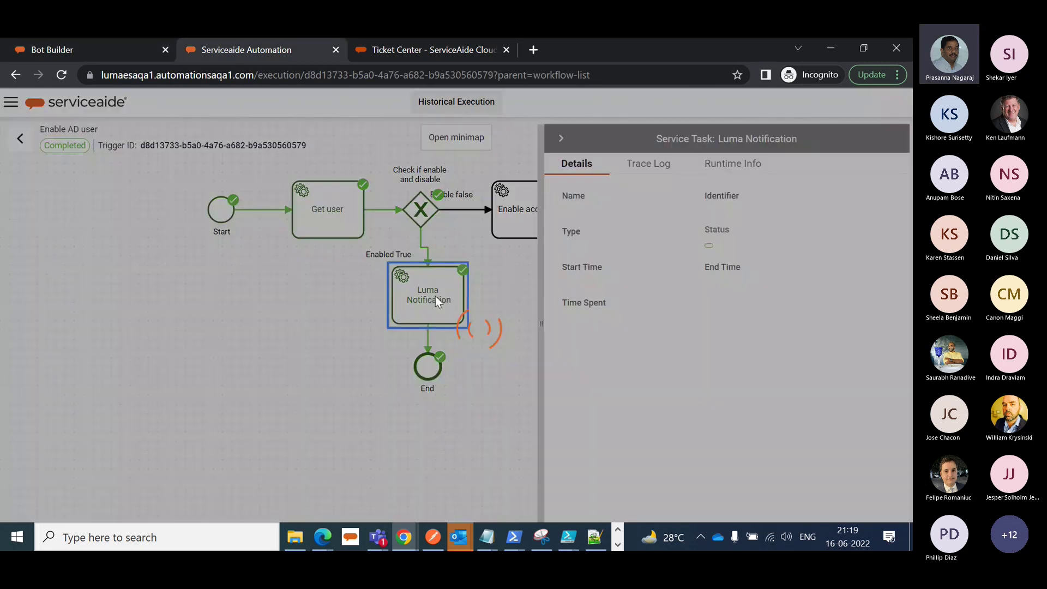
left_click(654, 173)
scroll(800, 392, "down", 6)
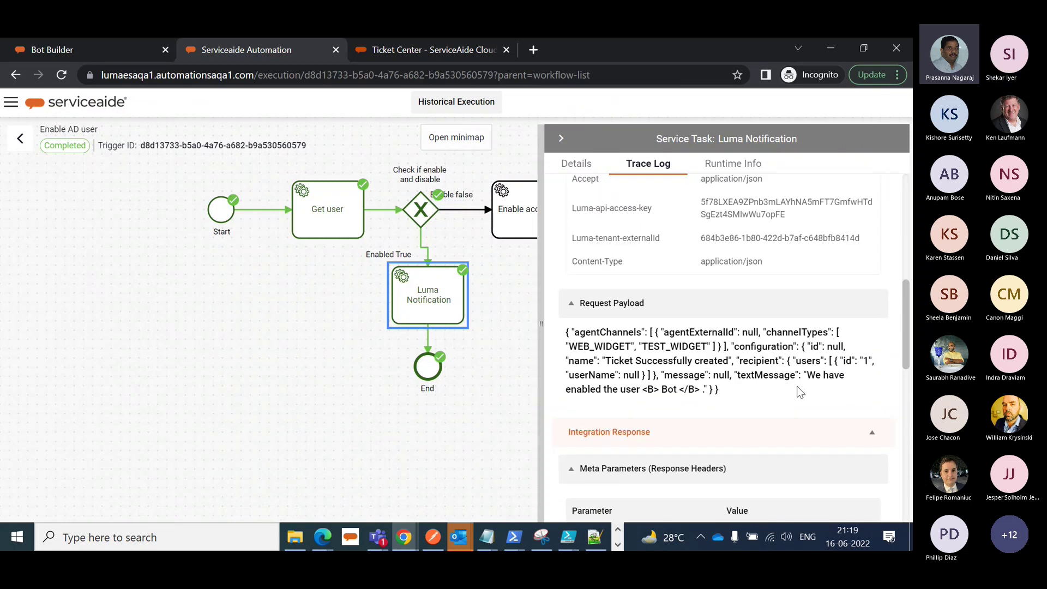
scroll(801, 391, "down", 1)
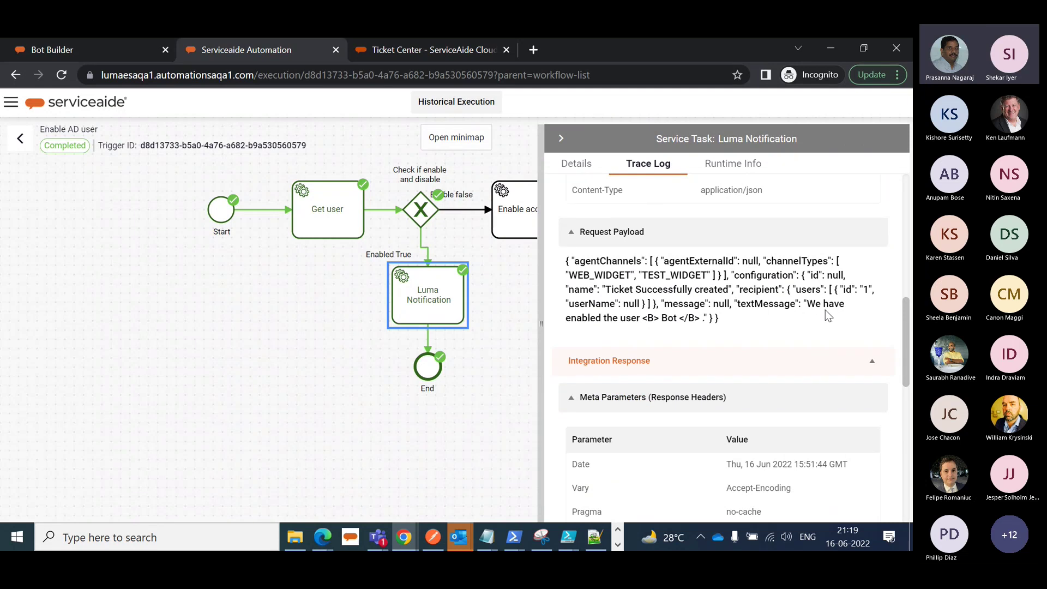
left_click(76, 53)
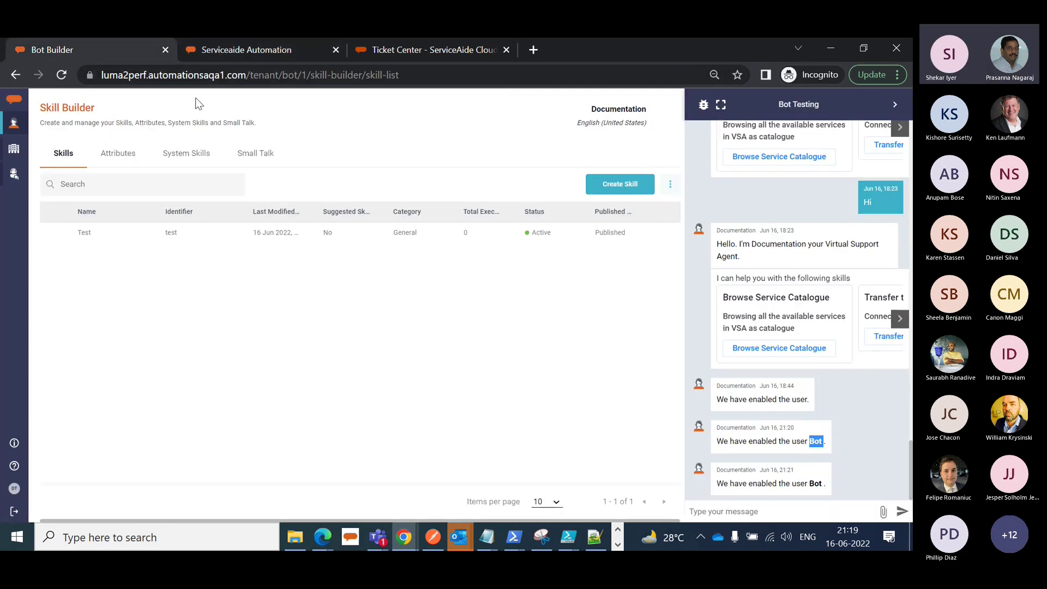
left_click(211, 55)
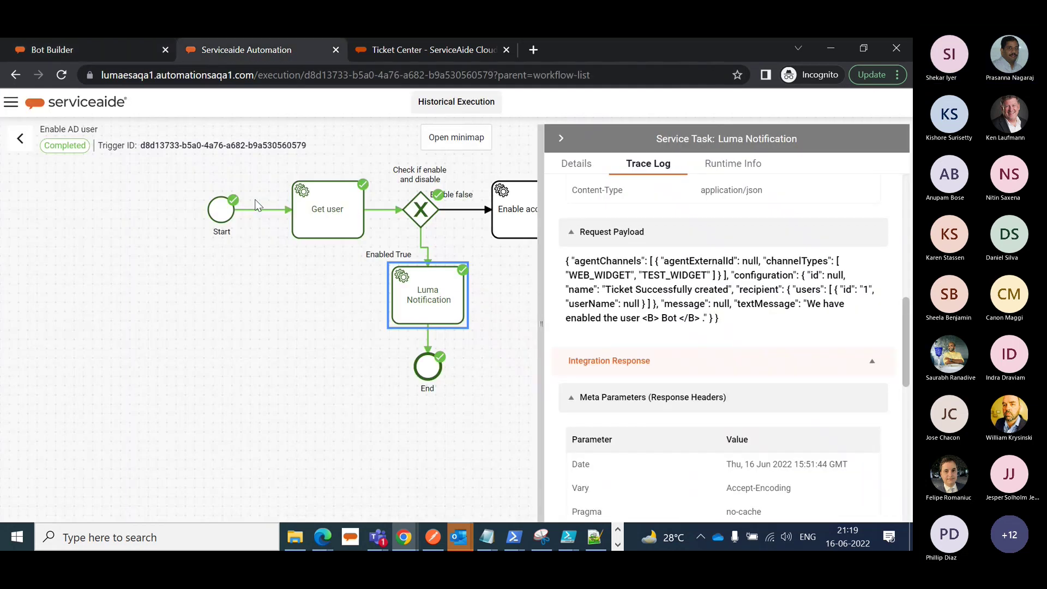
- Change the textMessage wording in the Enabled True Luma Notification's request payload to "${sam_account_name} is already enabled", keeping the closing </B> tag
left_click(20, 139)
left_click(121, 240)
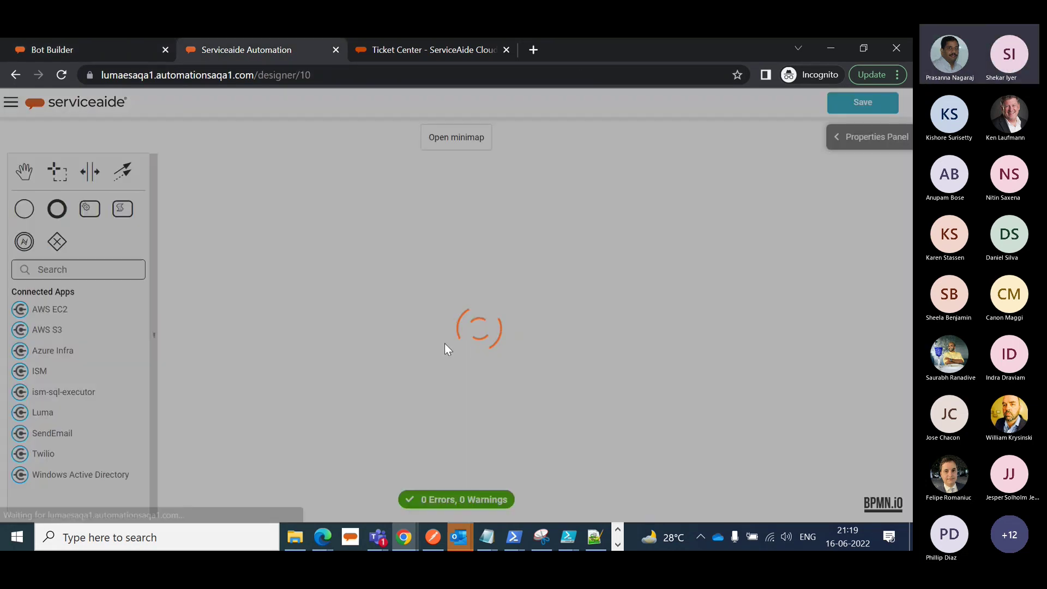
left_click(428, 297)
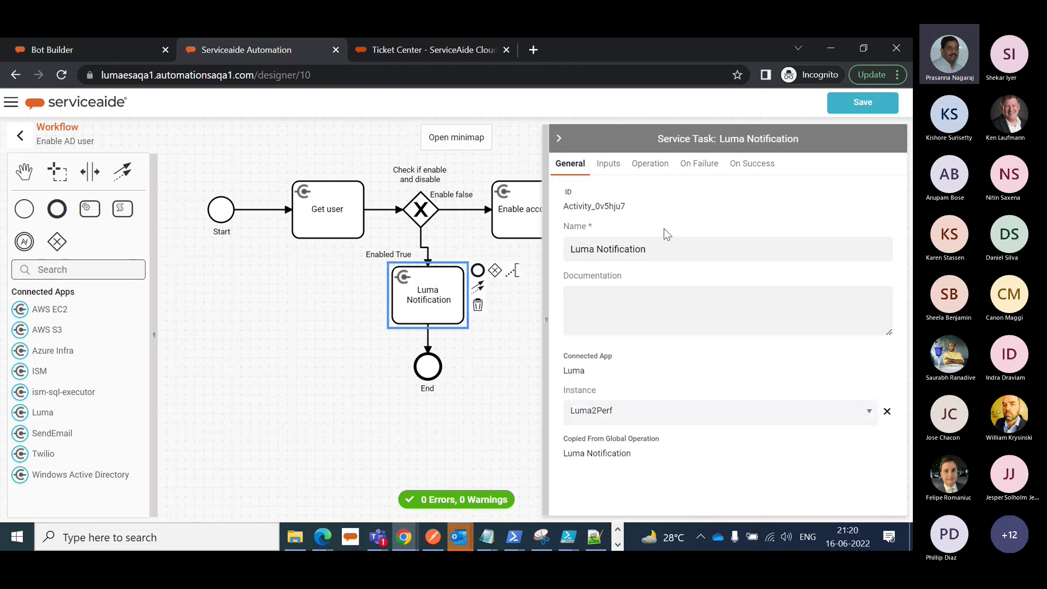
left_click(651, 165)
scroll(791, 327, "down", 5)
scroll(823, 330, "down", 5)
scroll(659, 449, "down", 10)
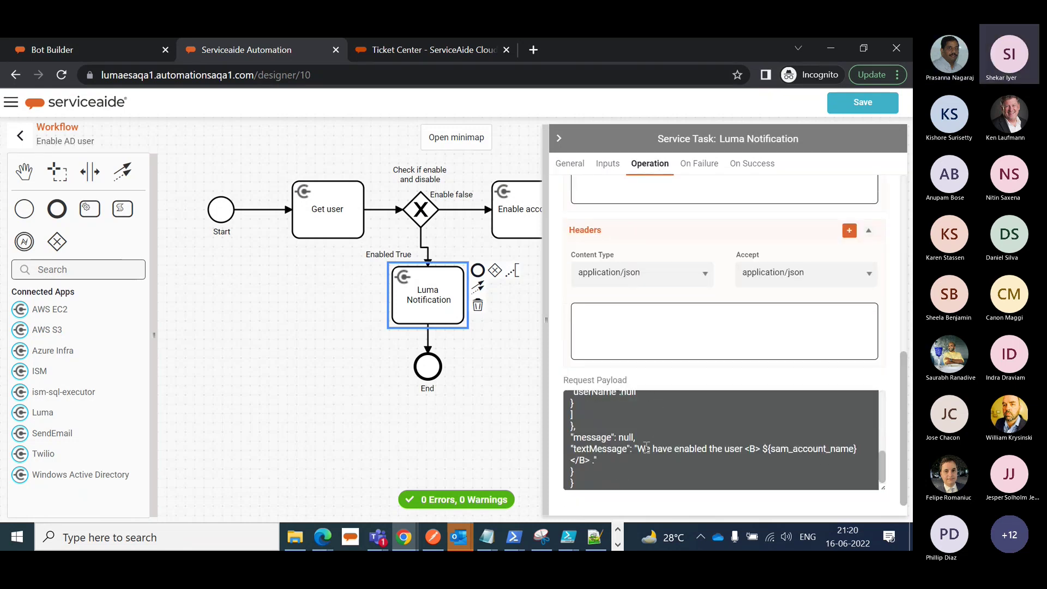
left_click_drag(637, 448, 761, 450)
key("BackSpace")
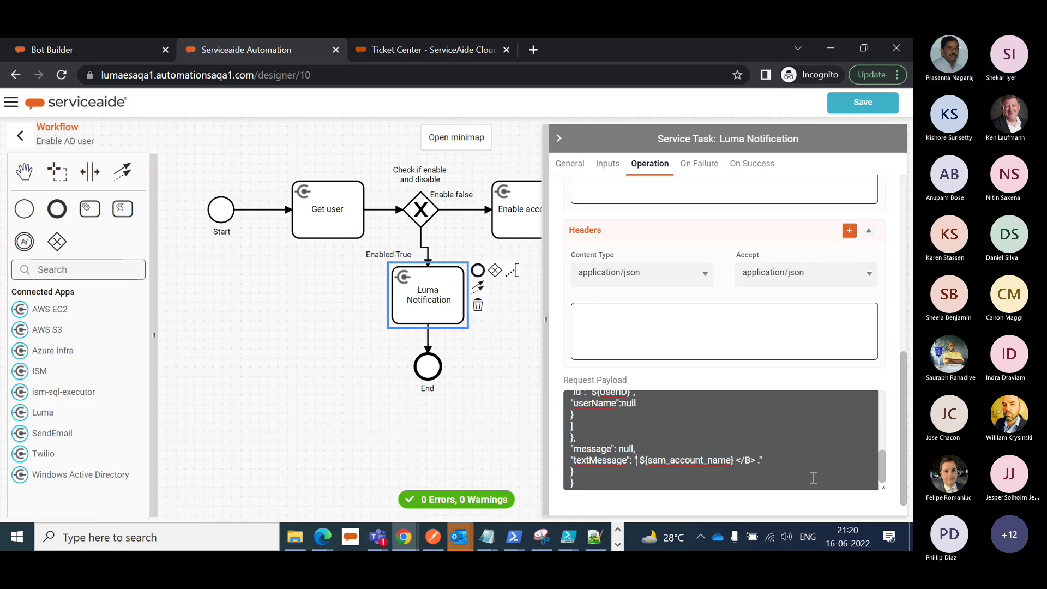
key("Delete")
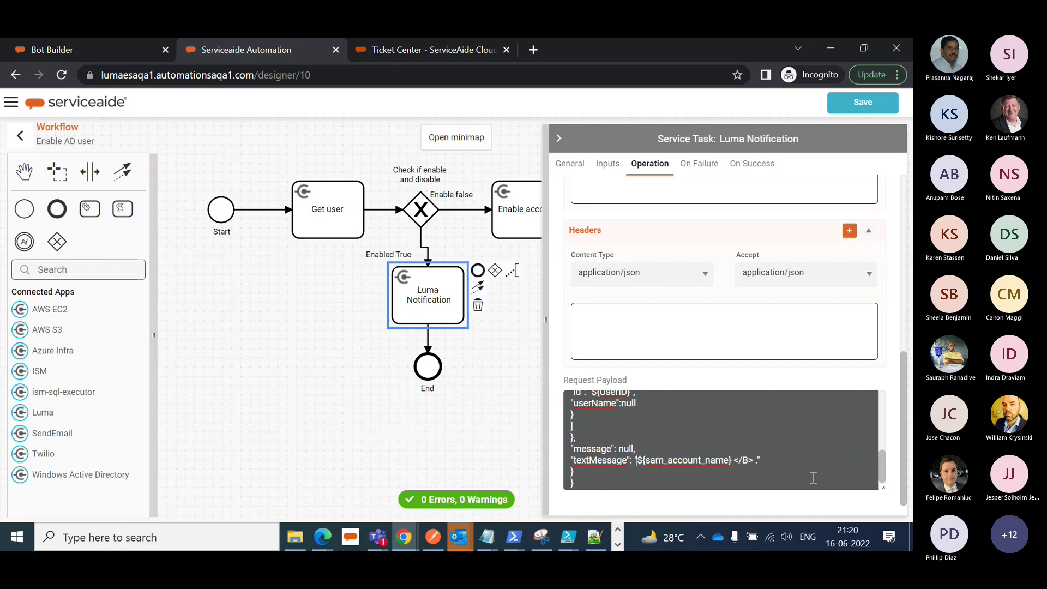
type("is already e")
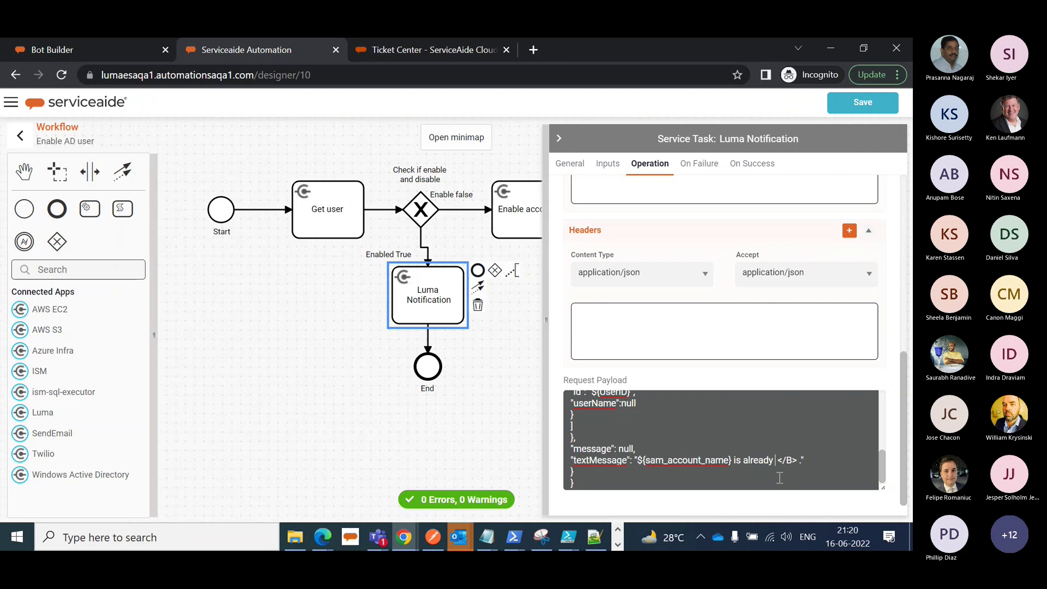
type("nabled")
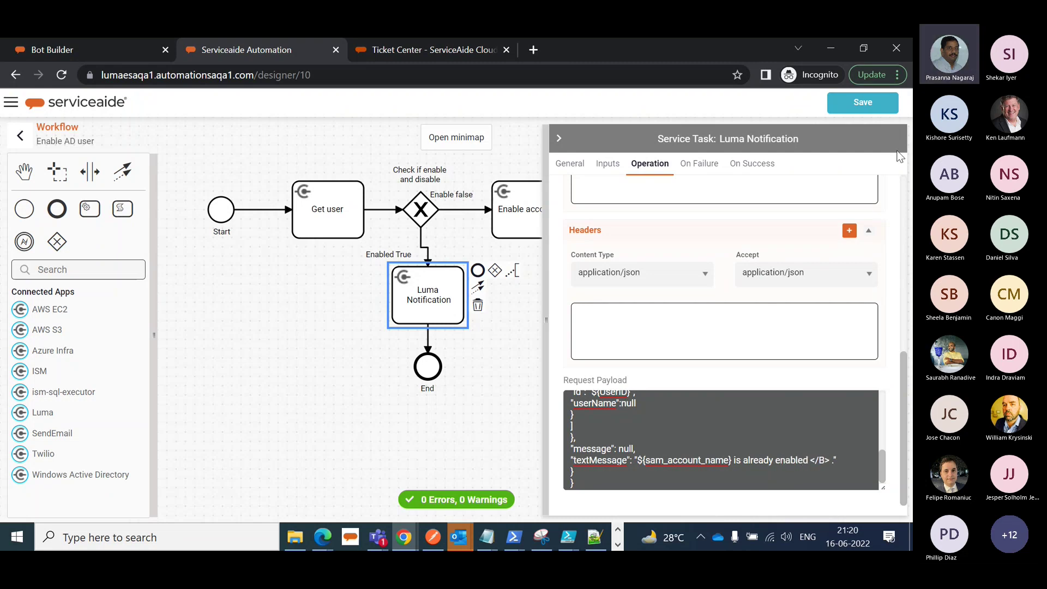
- Save the workflow, execute Enable AD user from the workflow list for SAM account name Bot and view the execution
left_click(866, 110)
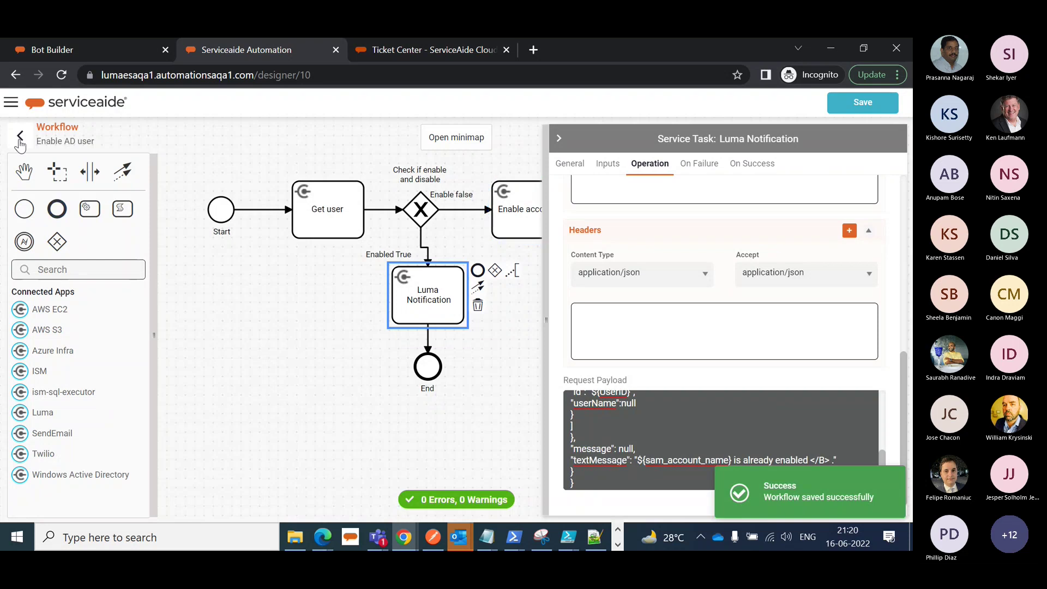
left_click(21, 139)
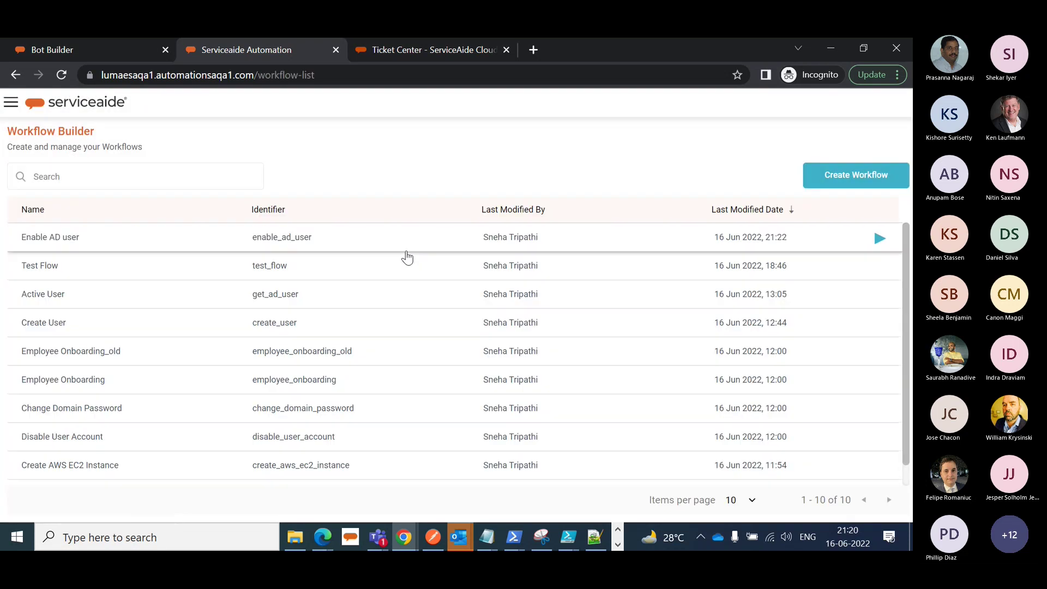
left_click(880, 238)
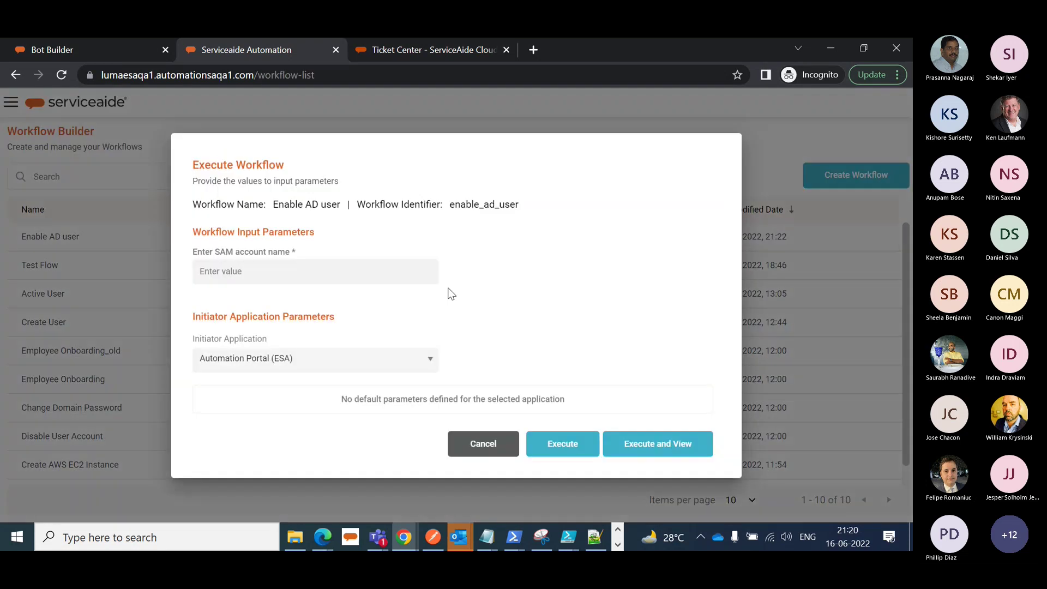
type("Bot")
left_click(634, 442)
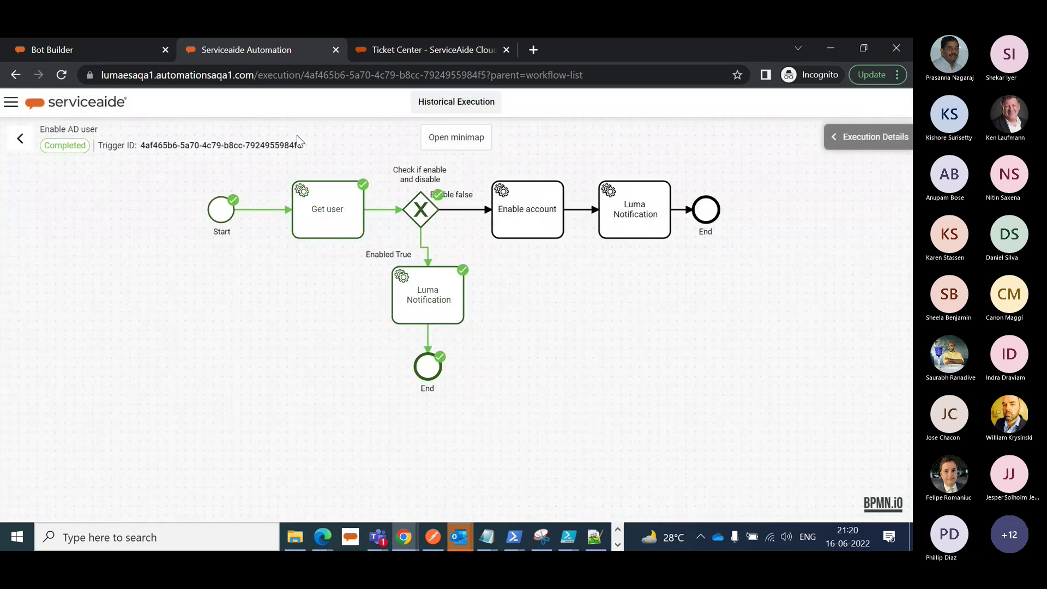
- Check the latest notification in the Bot Builder testing chat and return from the execution view to the workflow list
left_click(95, 49)
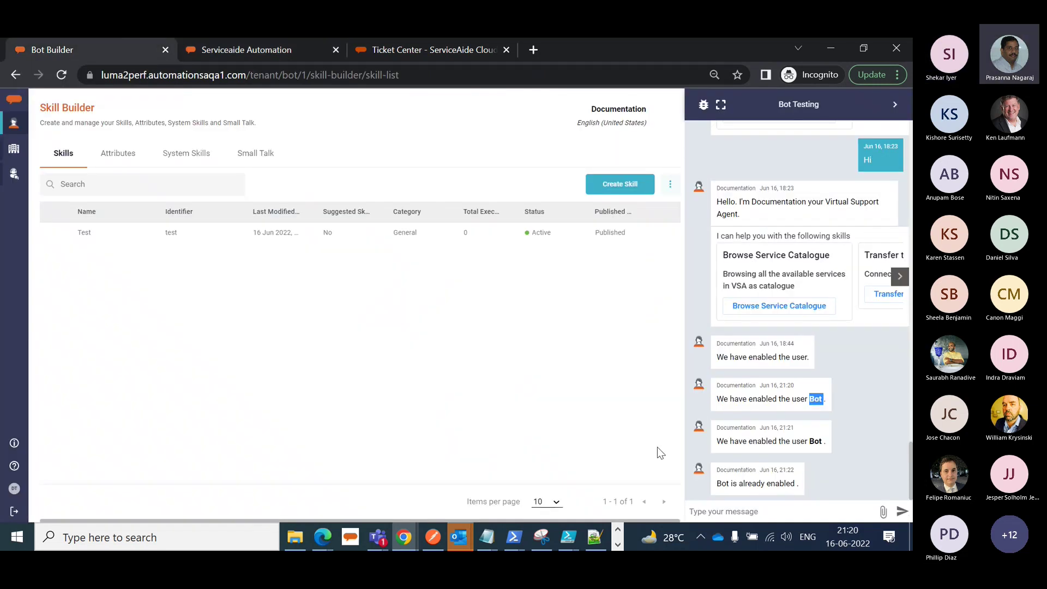
left_click(262, 55)
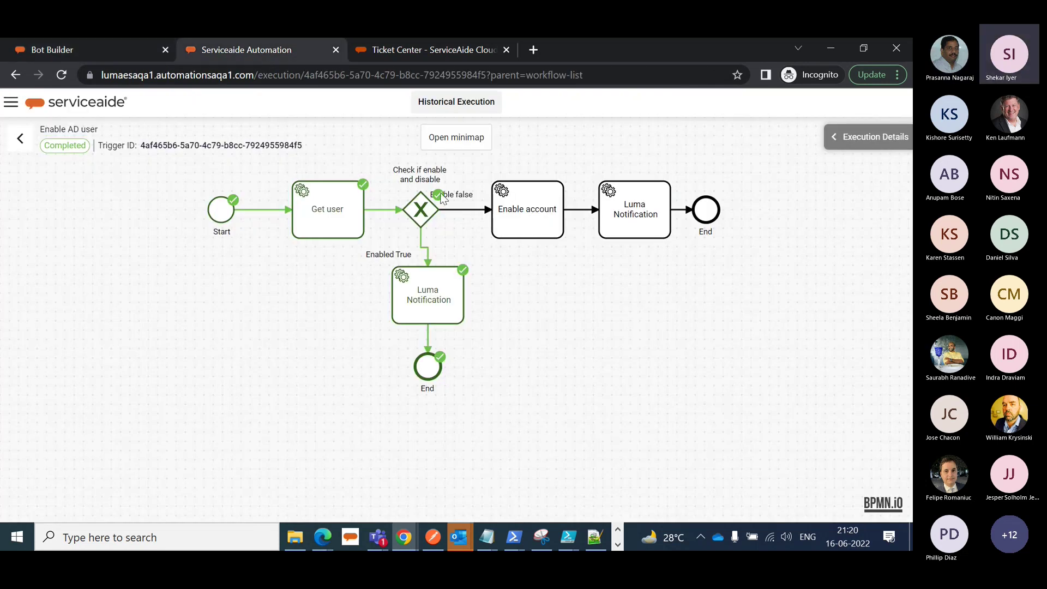
left_click(20, 140)
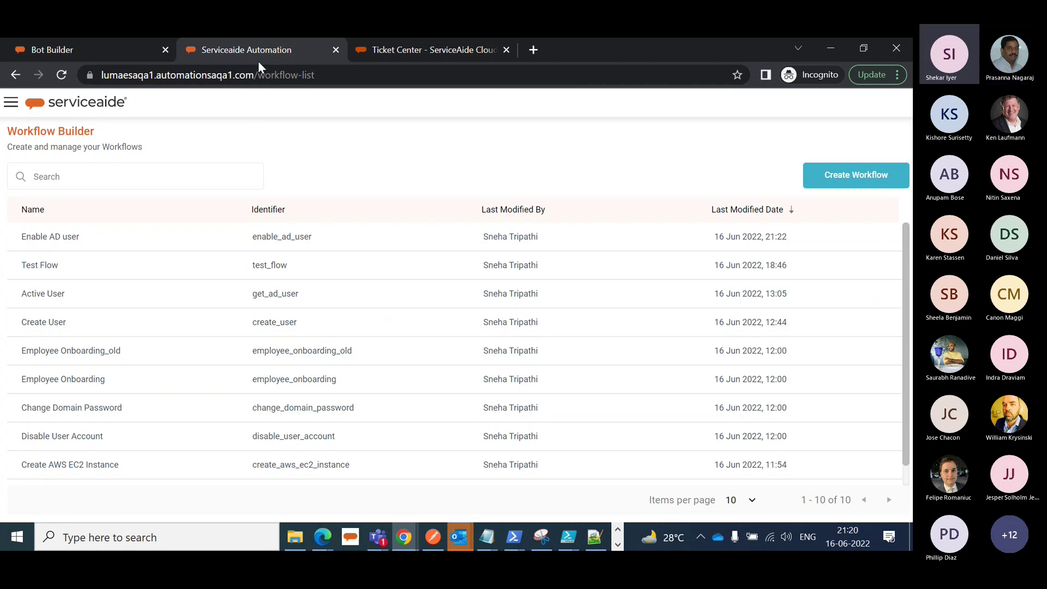
left_click(11, 104)
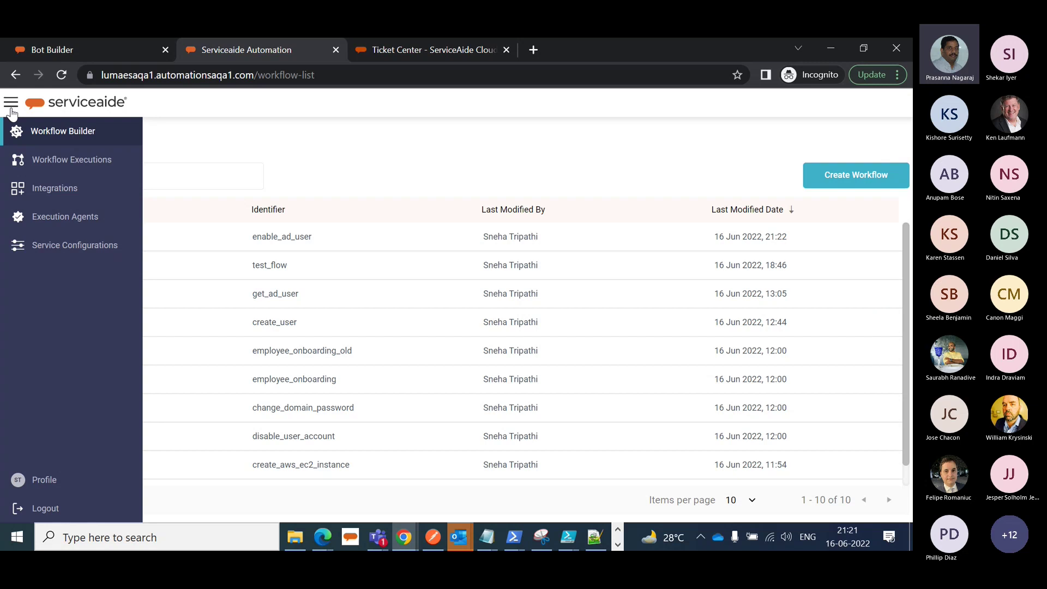
left_click(445, 166)
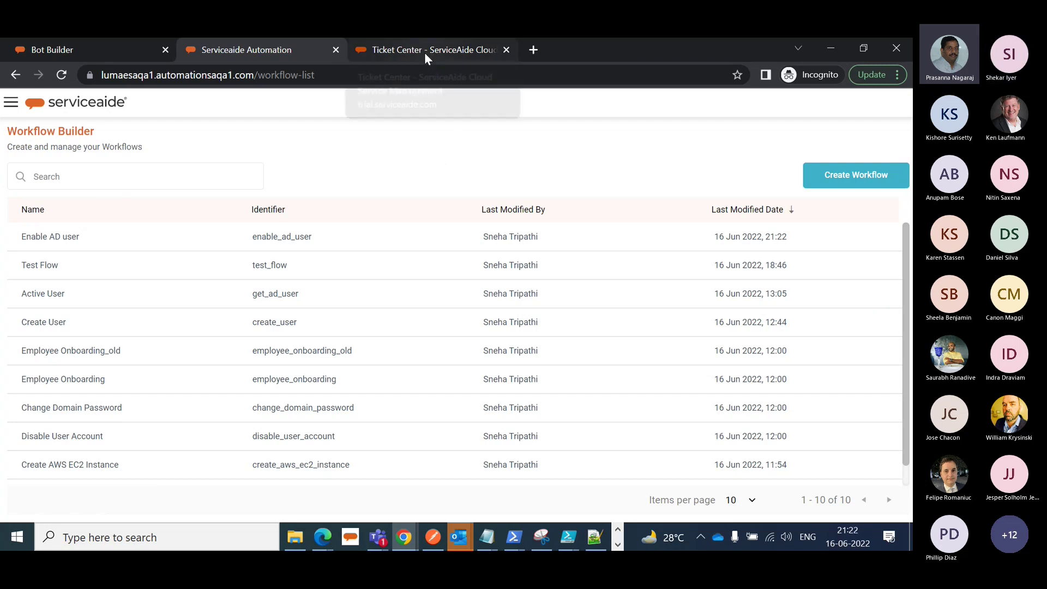
- Switch to Bot Builder, open the Test skill and review its user phrases and conversation flow
left_click(105, 49)
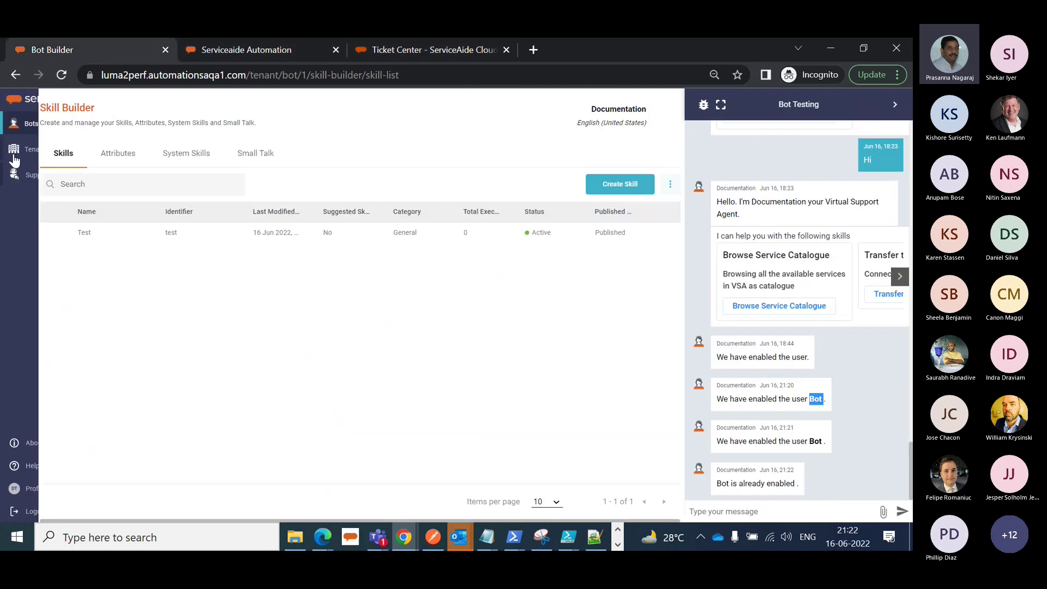
left_click(95, 236)
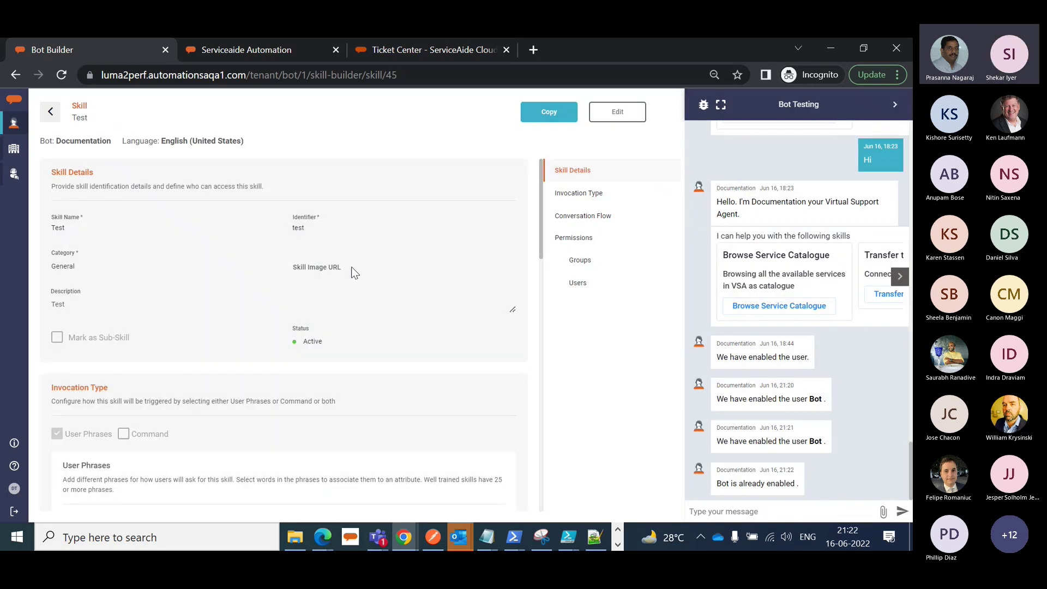
scroll(381, 259, "down", 1)
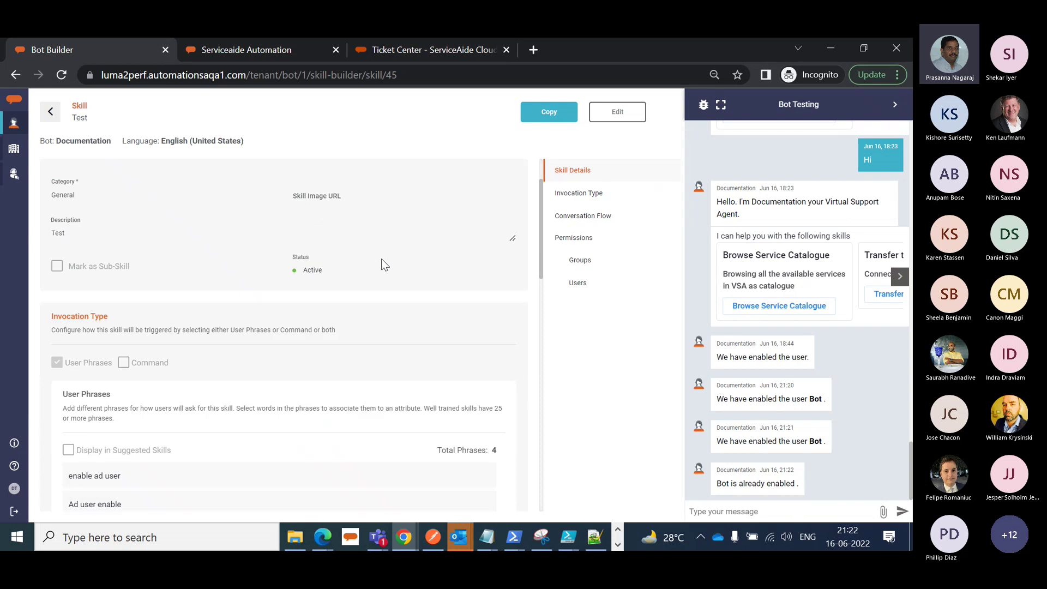
scroll(381, 258, "up", 1)
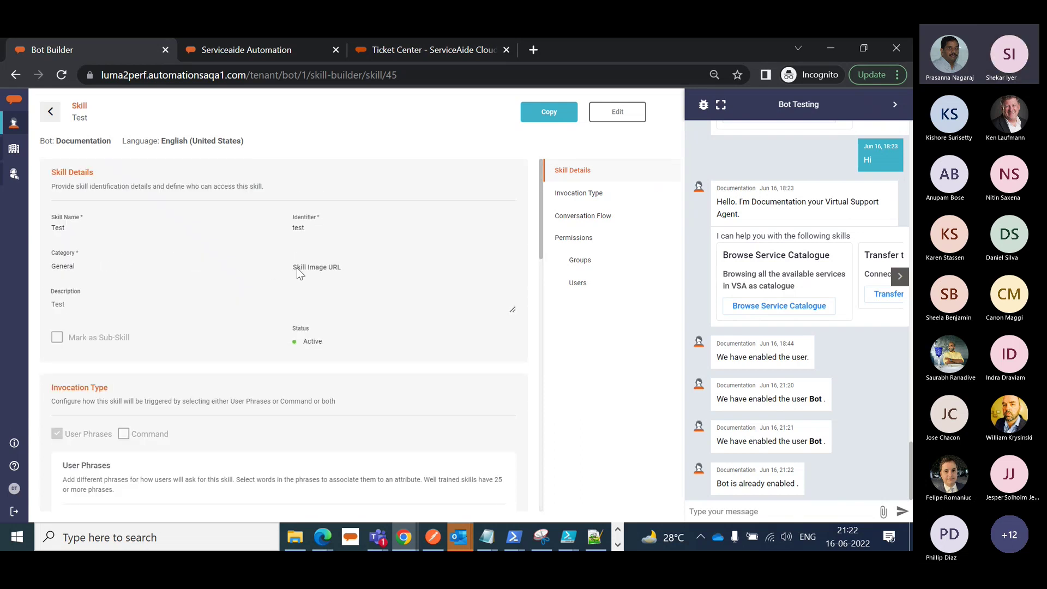
scroll(286, 263, "down", 3)
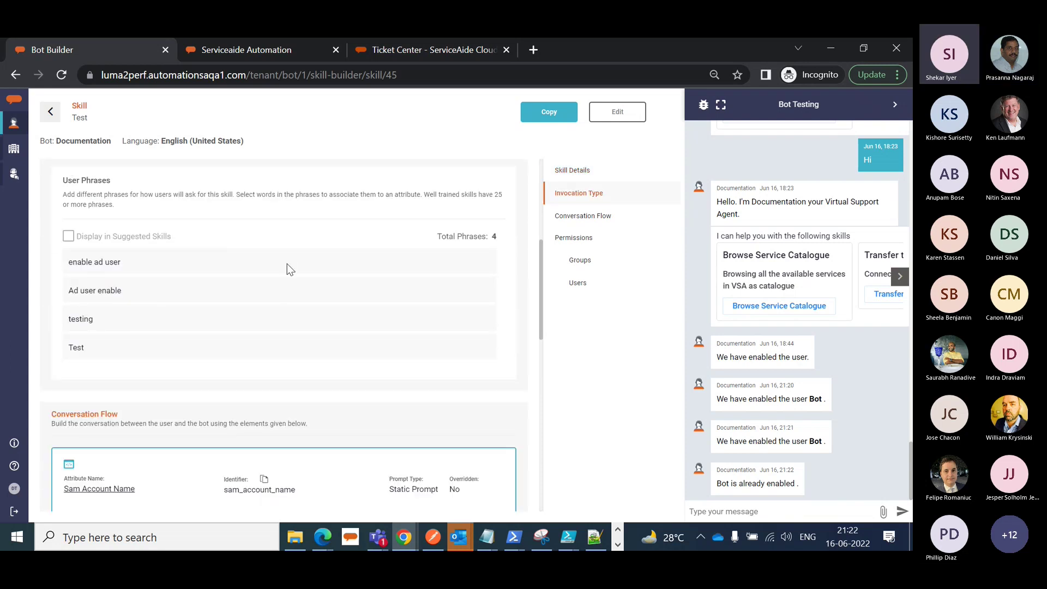
scroll(289, 269, "down", 3)
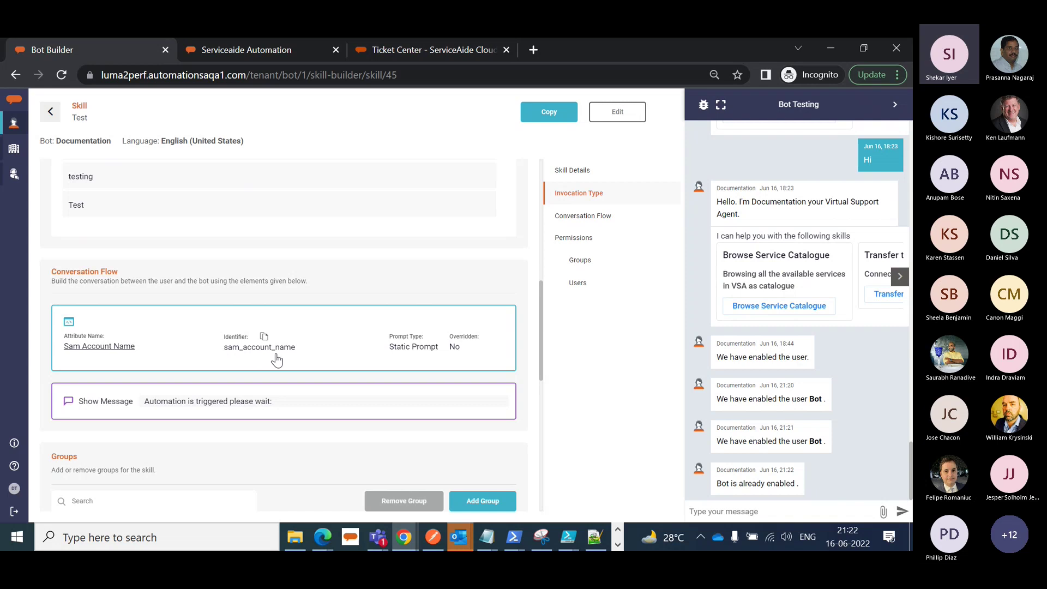
- Edit the skill and add an Invoke Automation Workflow item after Sam Account Name, using the Designer workflow Enable AD user
left_click(604, 115)
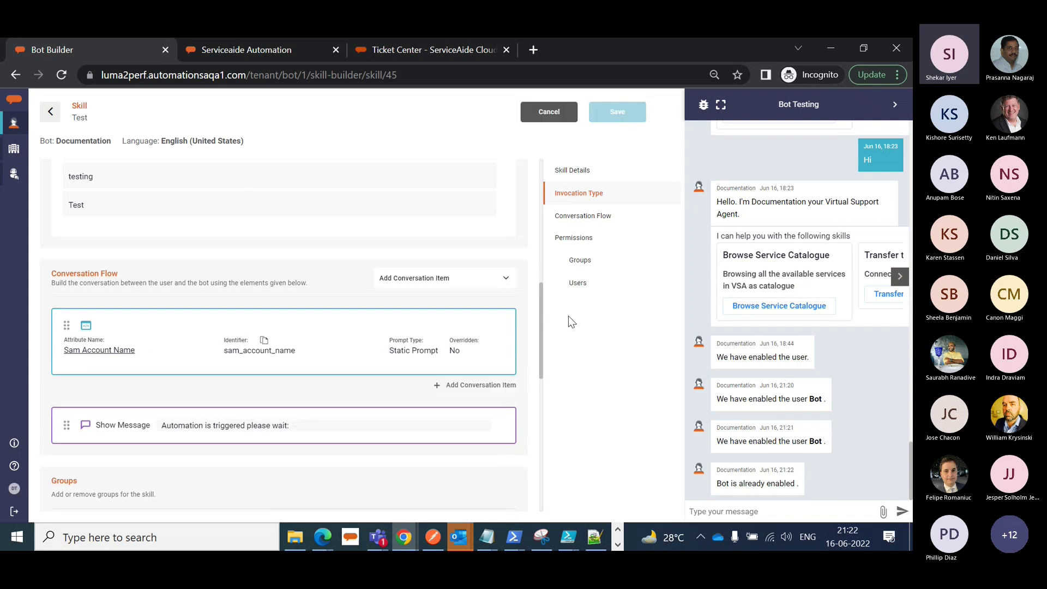
left_click(437, 387)
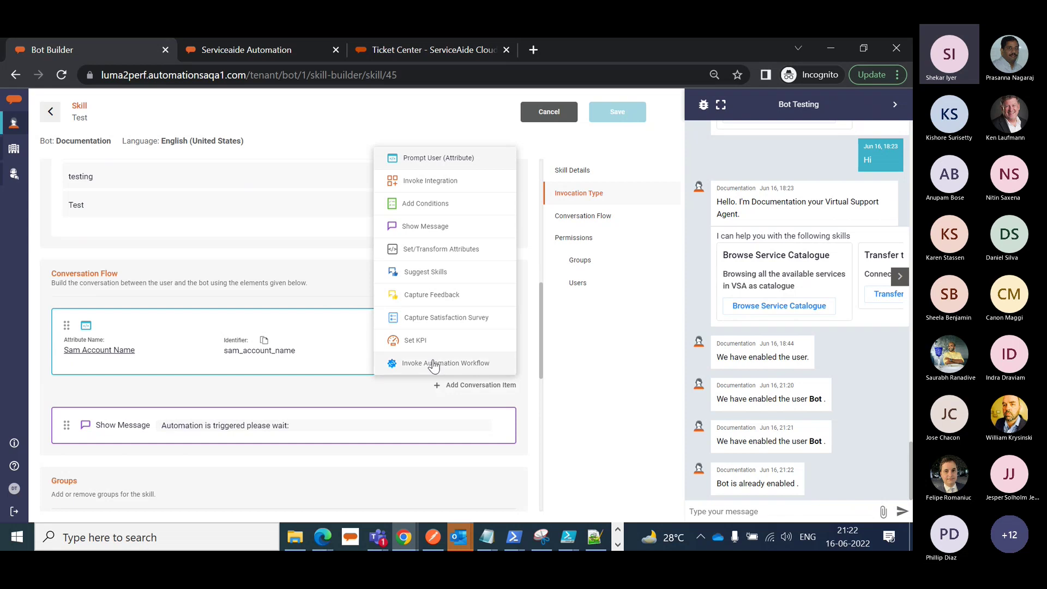
left_click(433, 363)
left_click(266, 415)
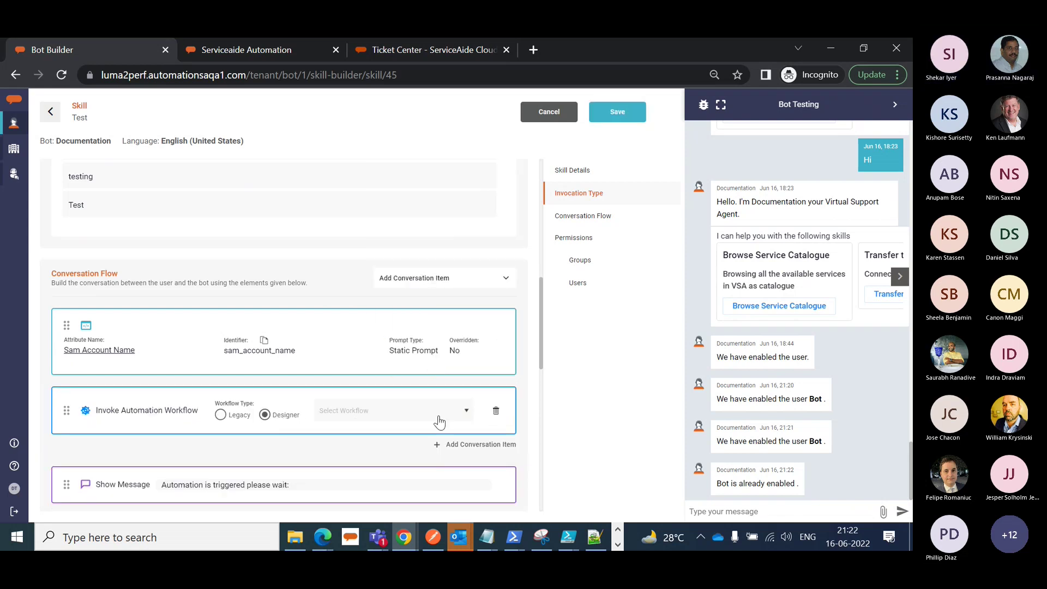
left_click(466, 411)
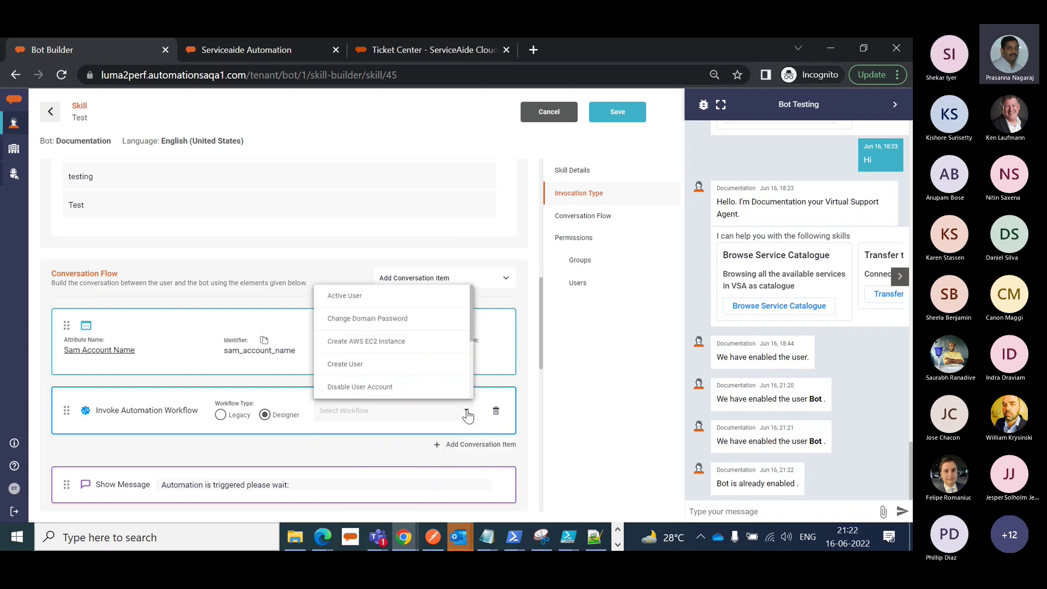
type("en")
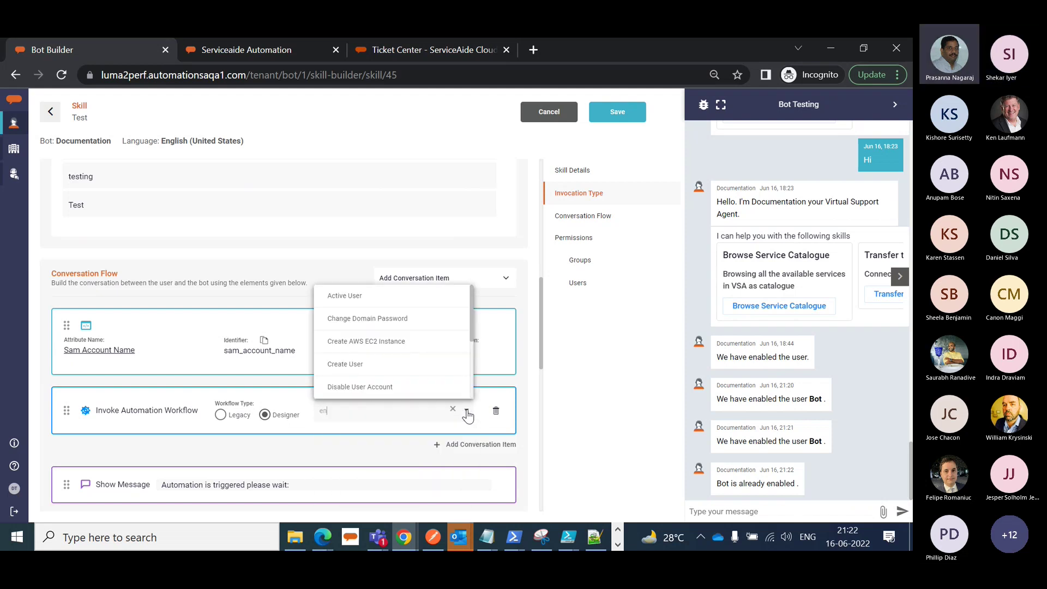
type("ab")
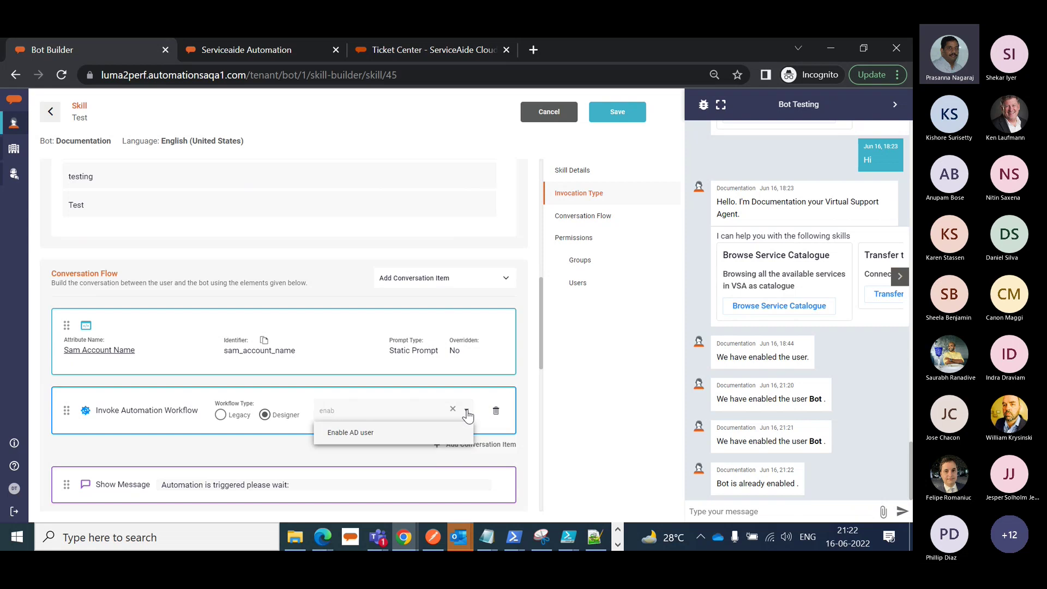
left_click(368, 434)
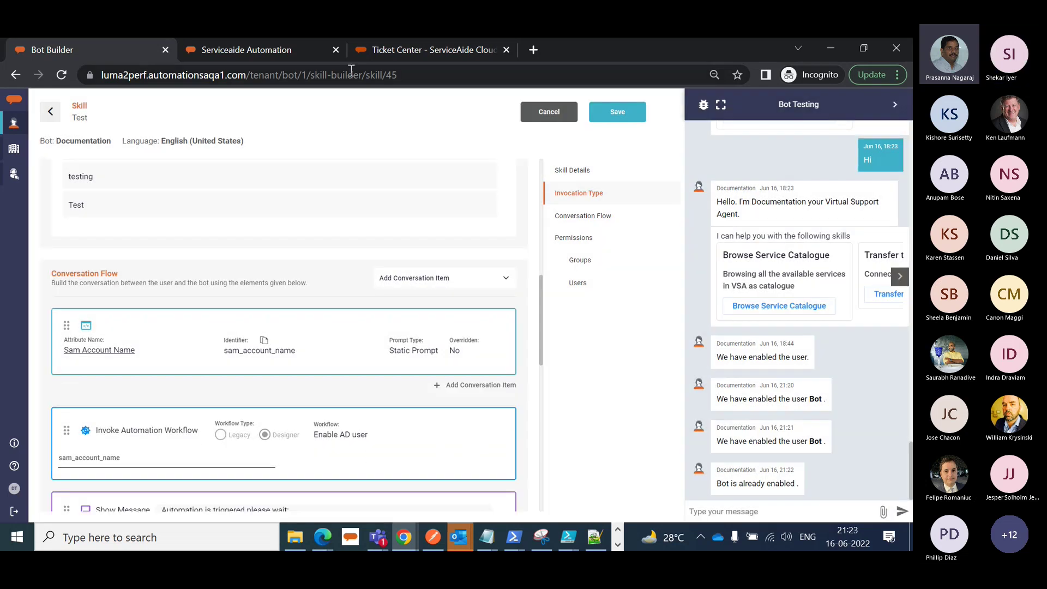
- Map the workflow's sam_account_name input to the global Sam Account Name attribute and save the skill
left_click(295, 54)
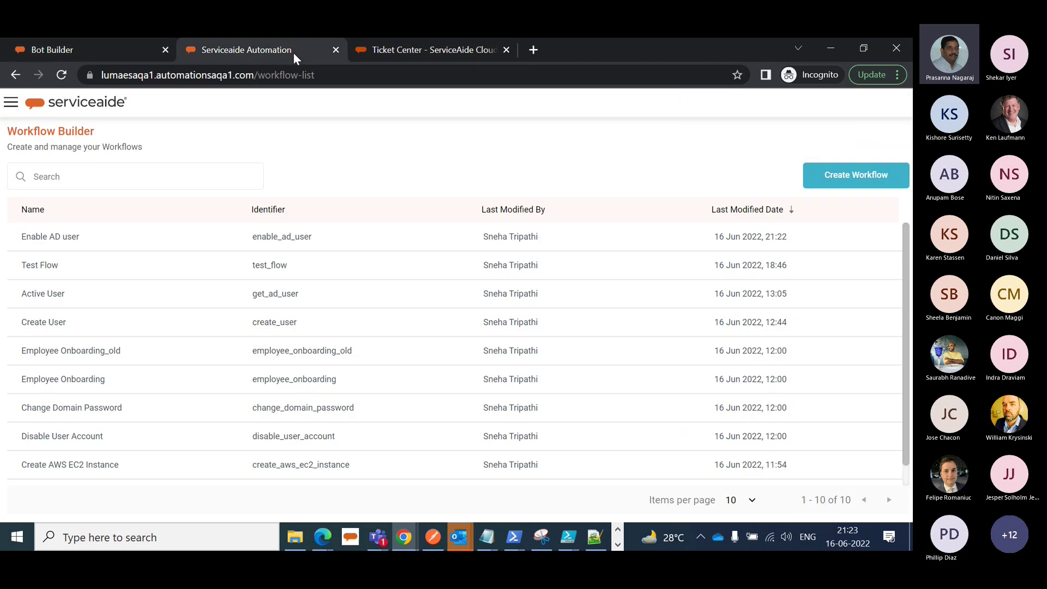
left_click(110, 55)
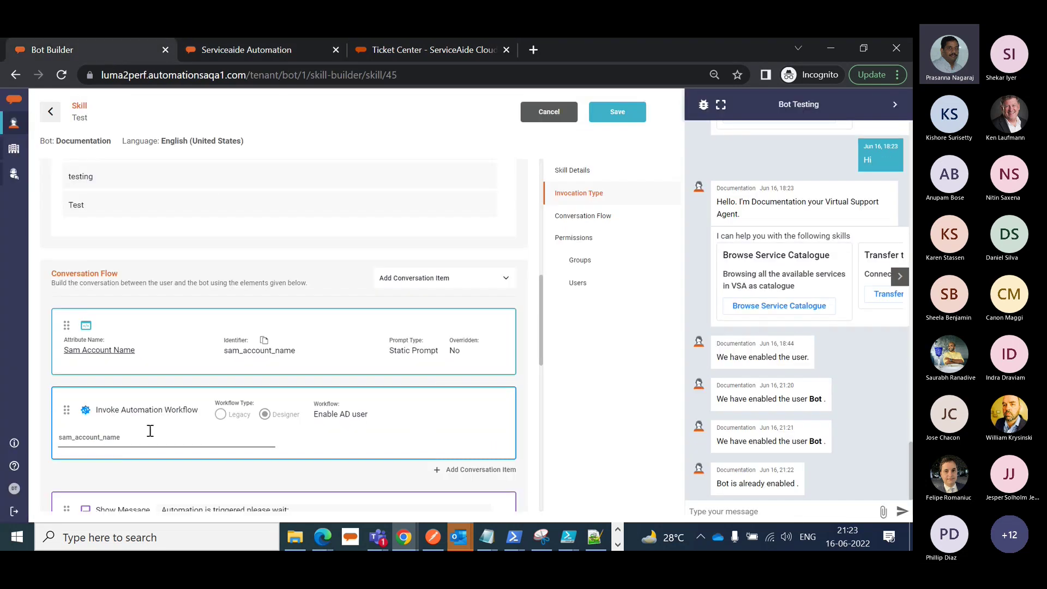
left_click(139, 437)
type("@")
type("globa")
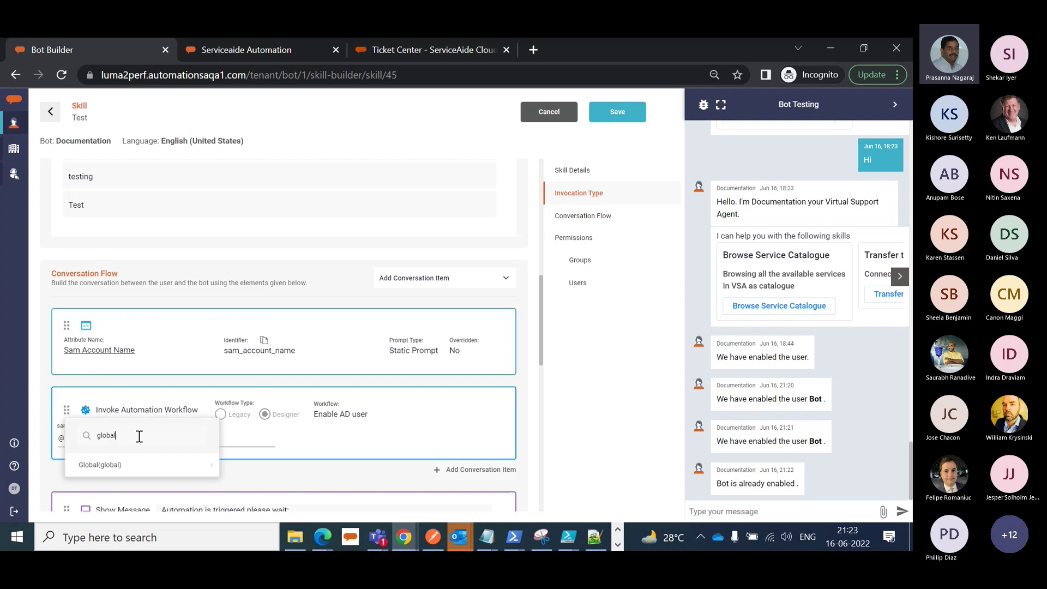
type("l")
left_click(204, 465)
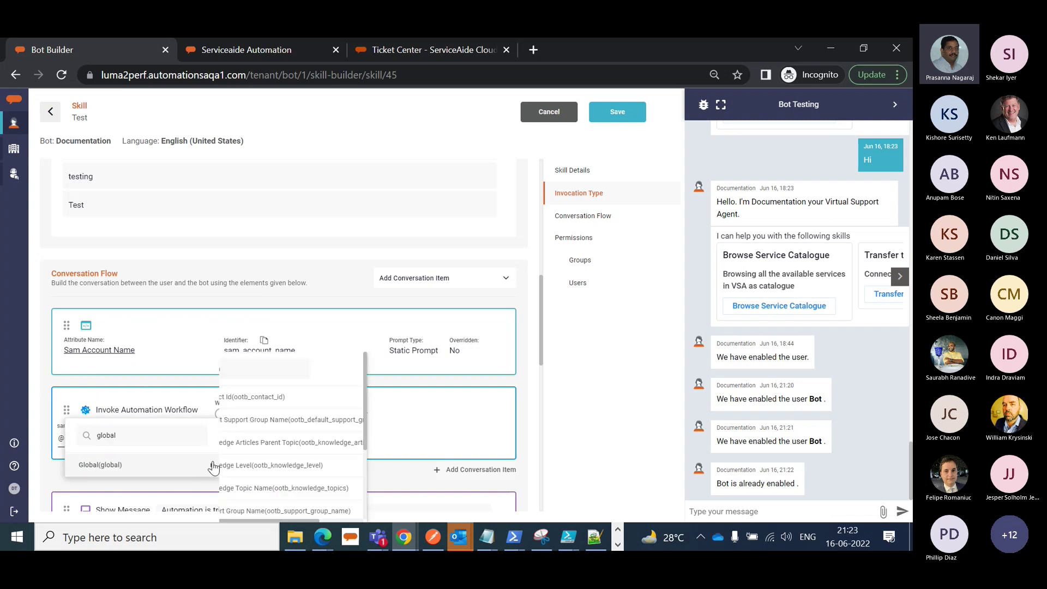
type("sam")
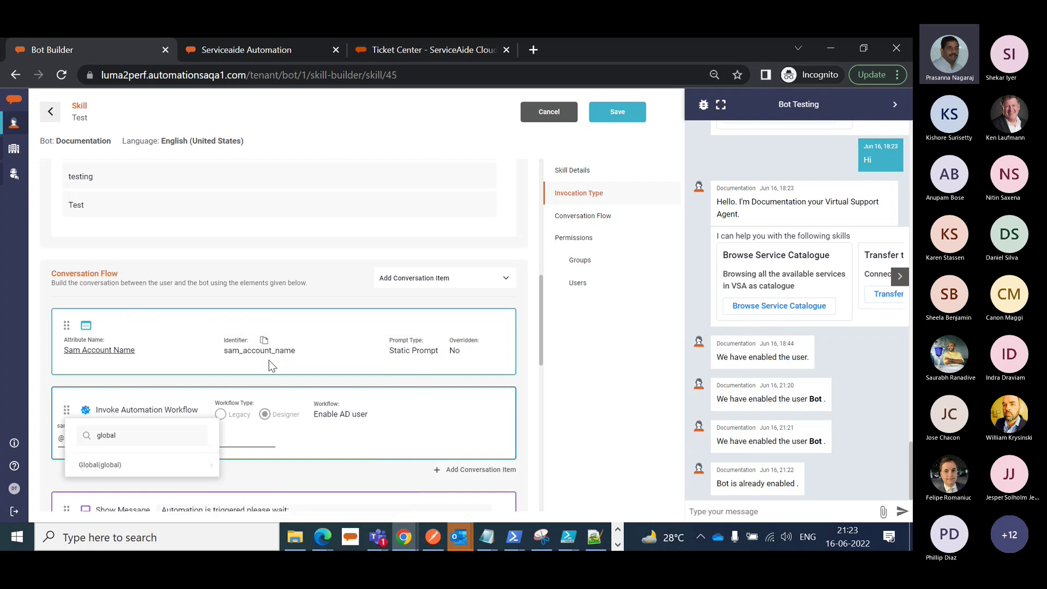
left_click(210, 468)
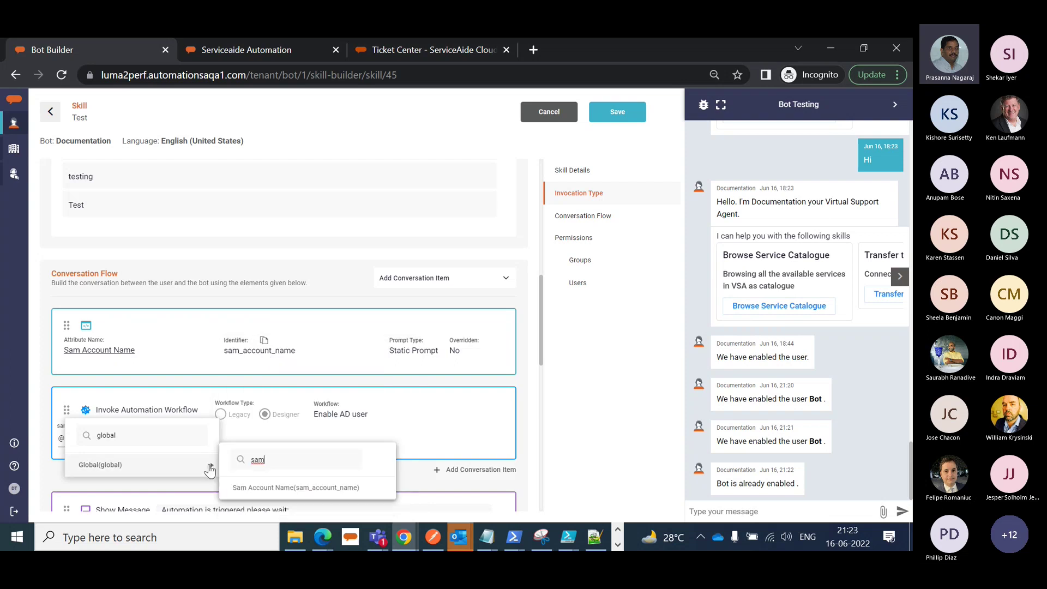
left_click(289, 488)
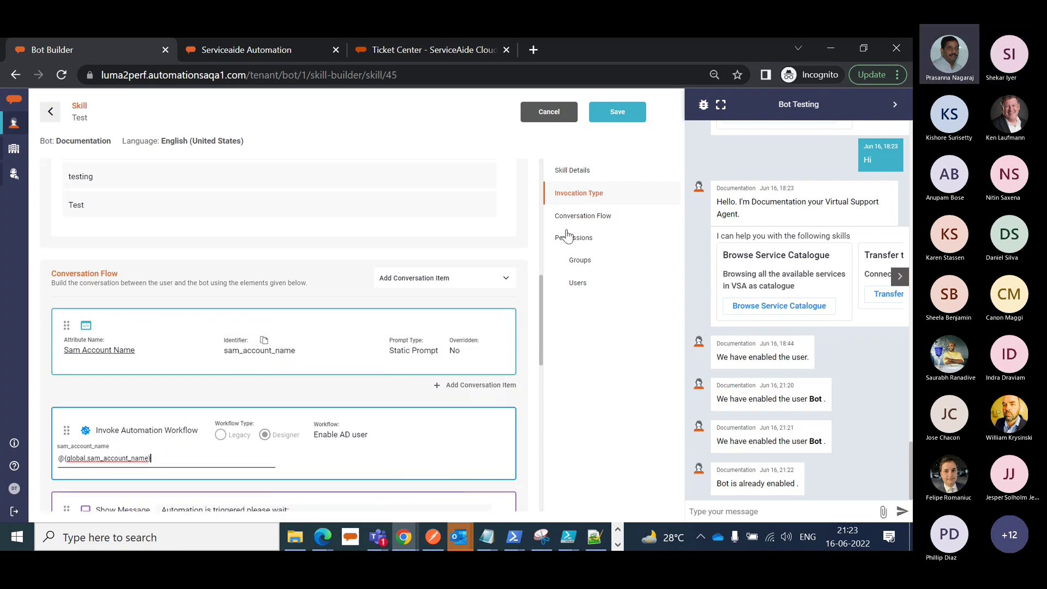
left_click(617, 121)
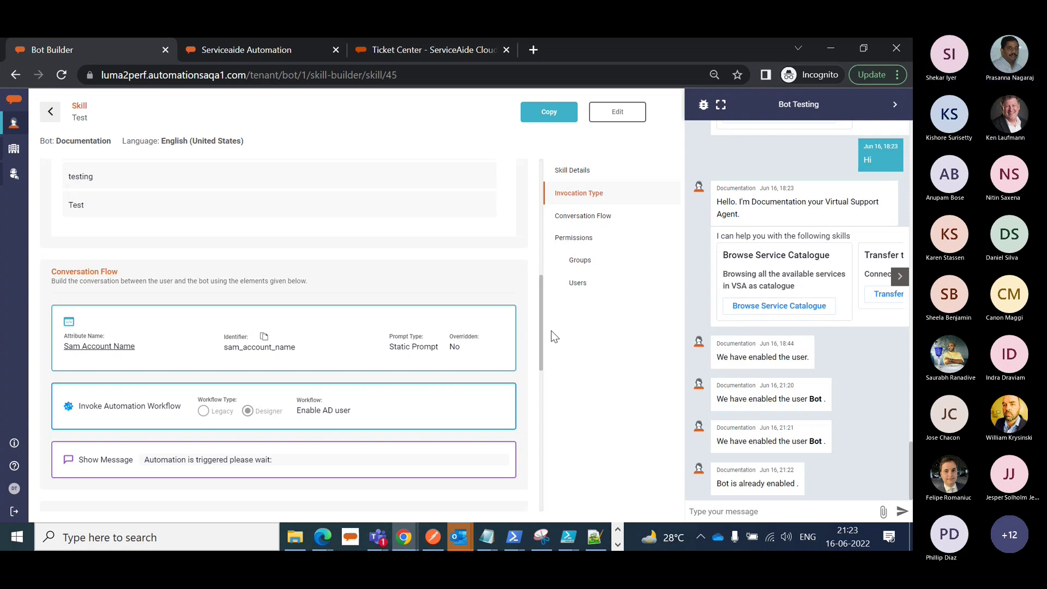
- Trigger the skill in the bot testing chat with the user phrase "Ad user enable" and answer the SAM account prompt with Bot
scroll(276, 257, "up", 3)
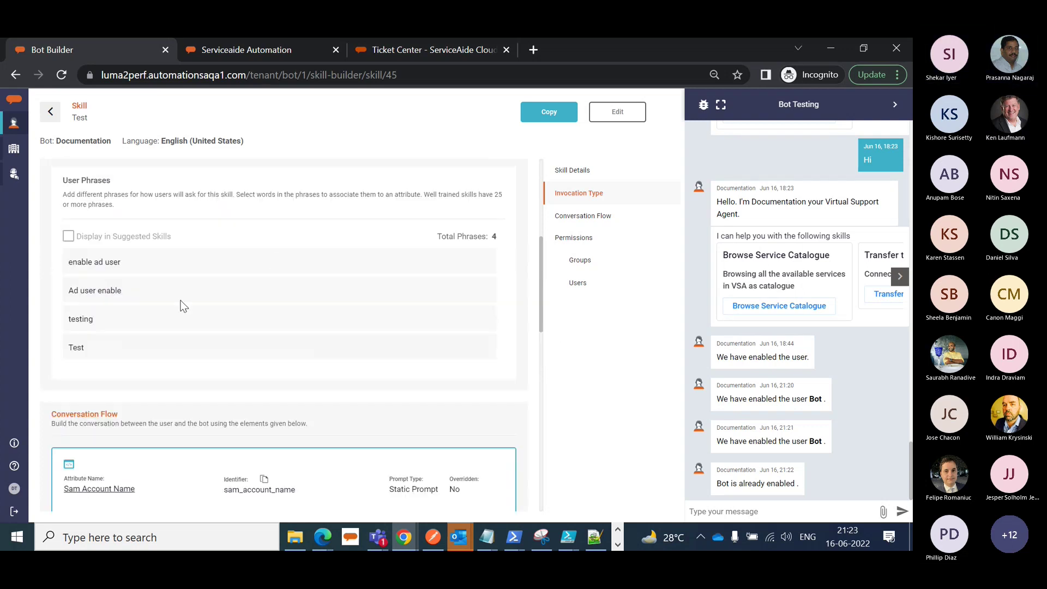
left_click_drag(128, 290, 68, 290)
key("ctrl+c")
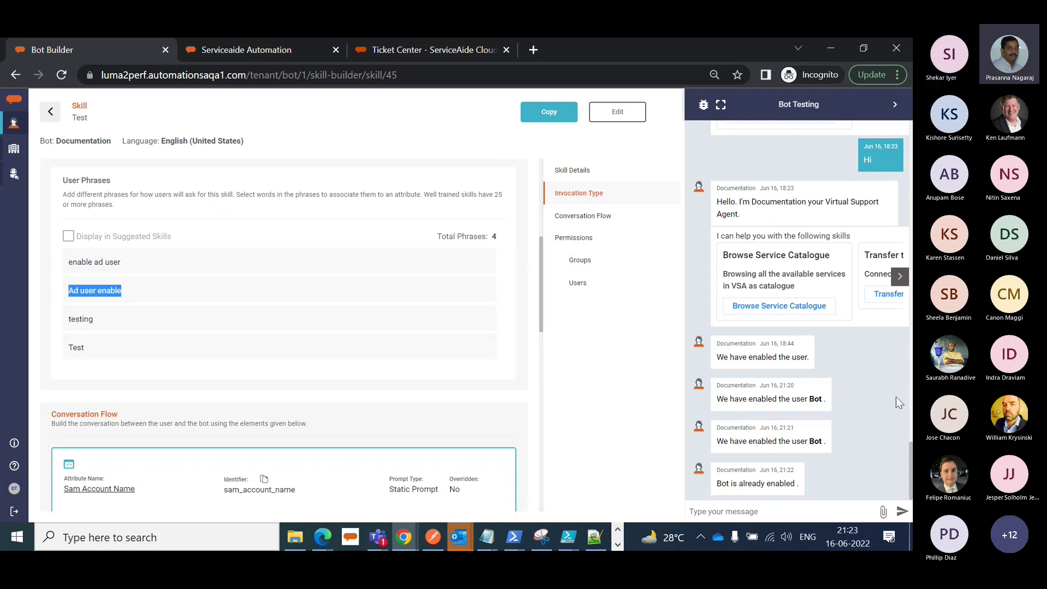
left_click(791, 514)
key("ctrl+v")
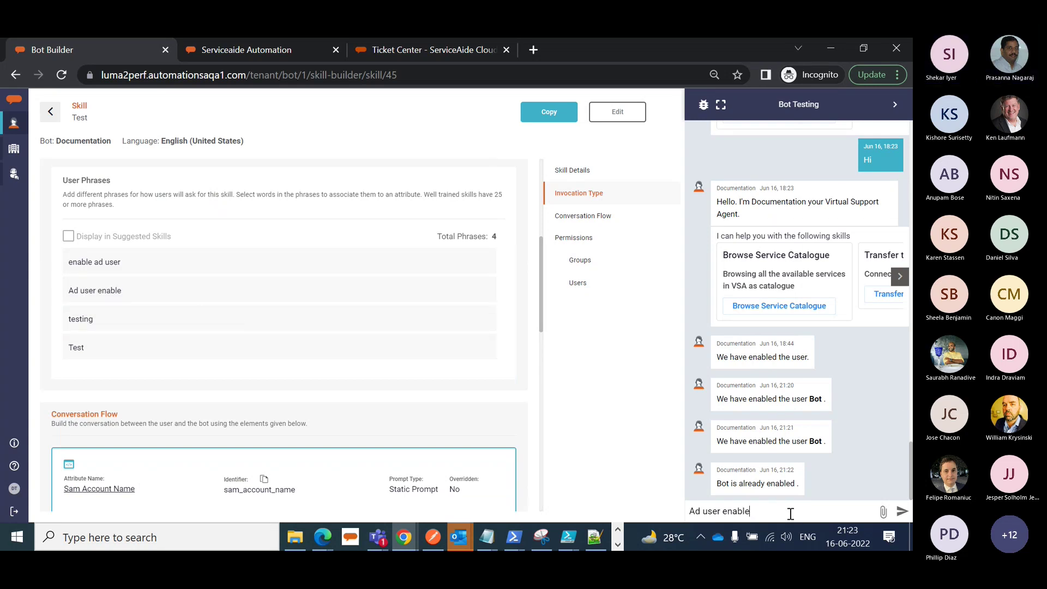
key("Return")
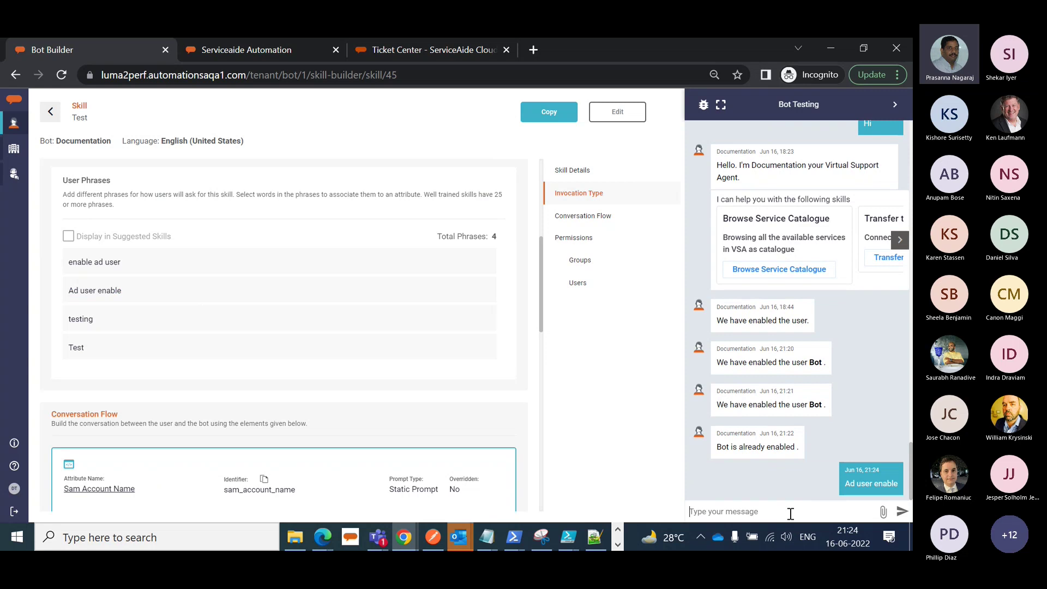
type("Bot")
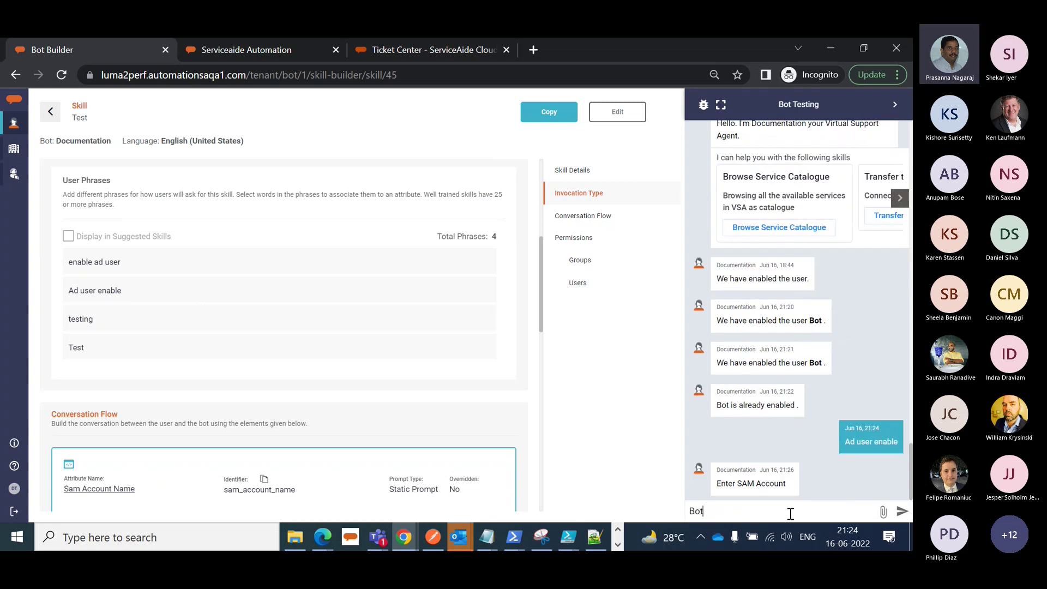
key("Return")
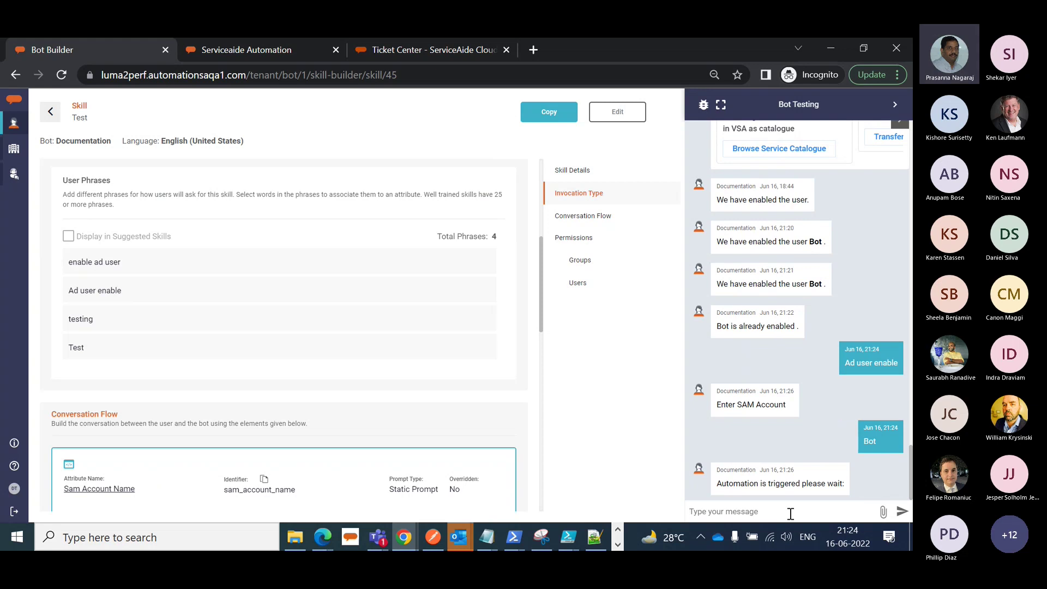
- Examine the latest Ad user enable conversation's events in Conversation History and view the execution of its invoked workflow
left_click(17, 126)
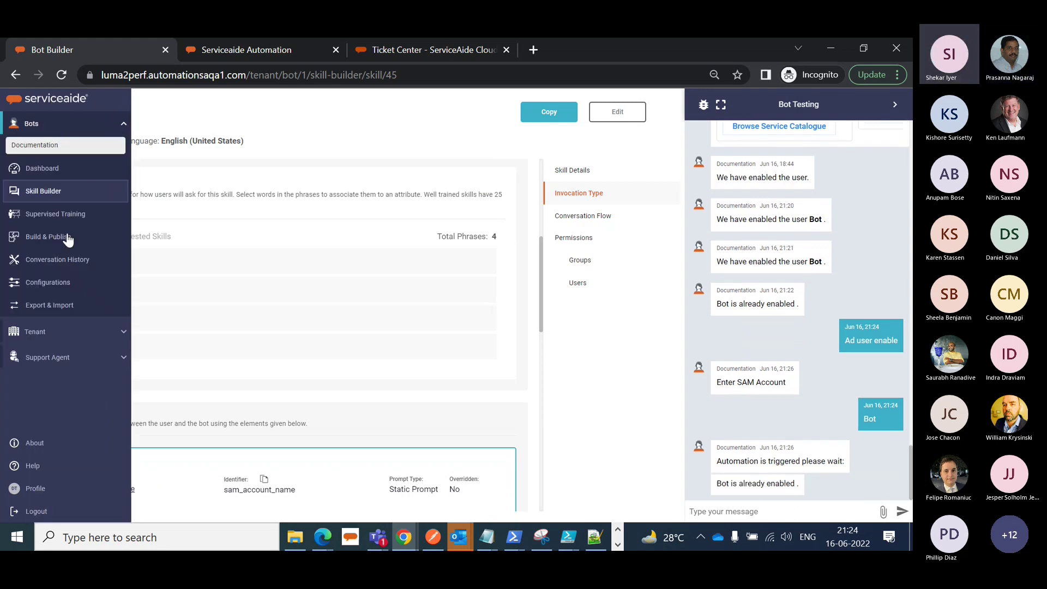
left_click(64, 259)
left_click(192, 225)
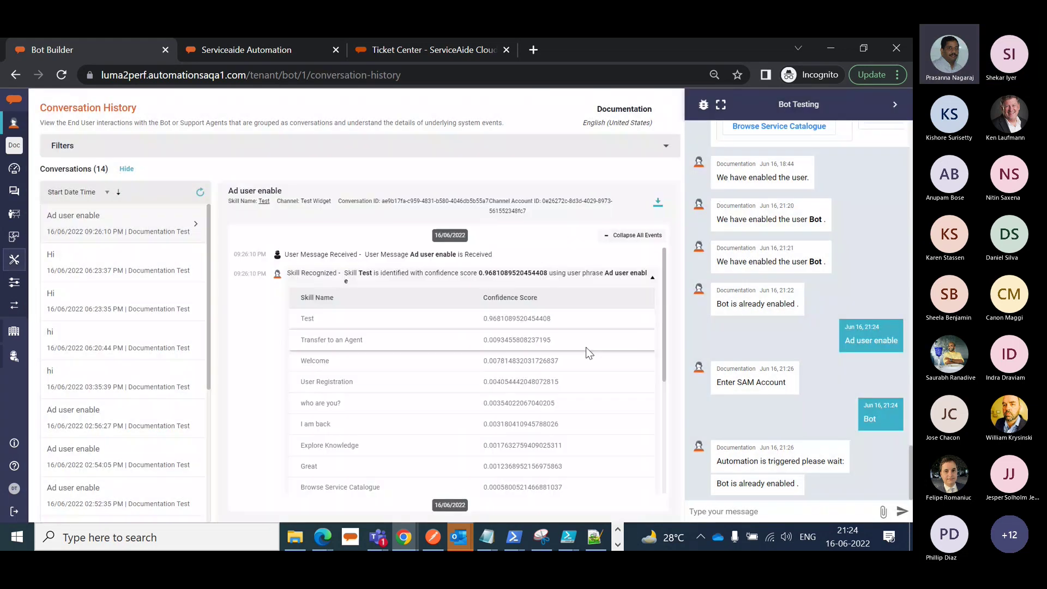
scroll(586, 347, "down", 4)
left_click(655, 445)
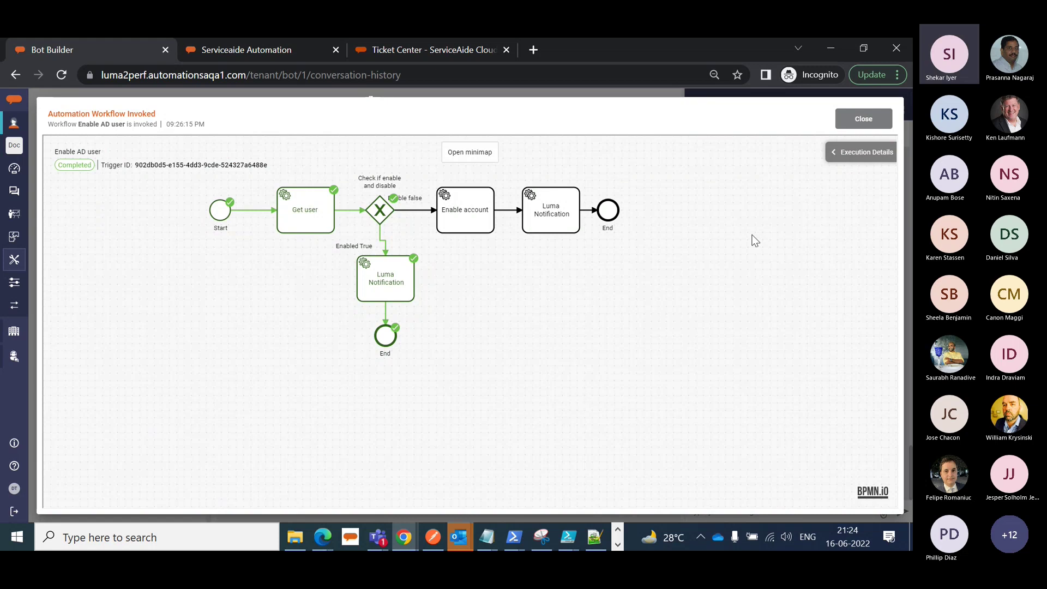
left_click(849, 128)
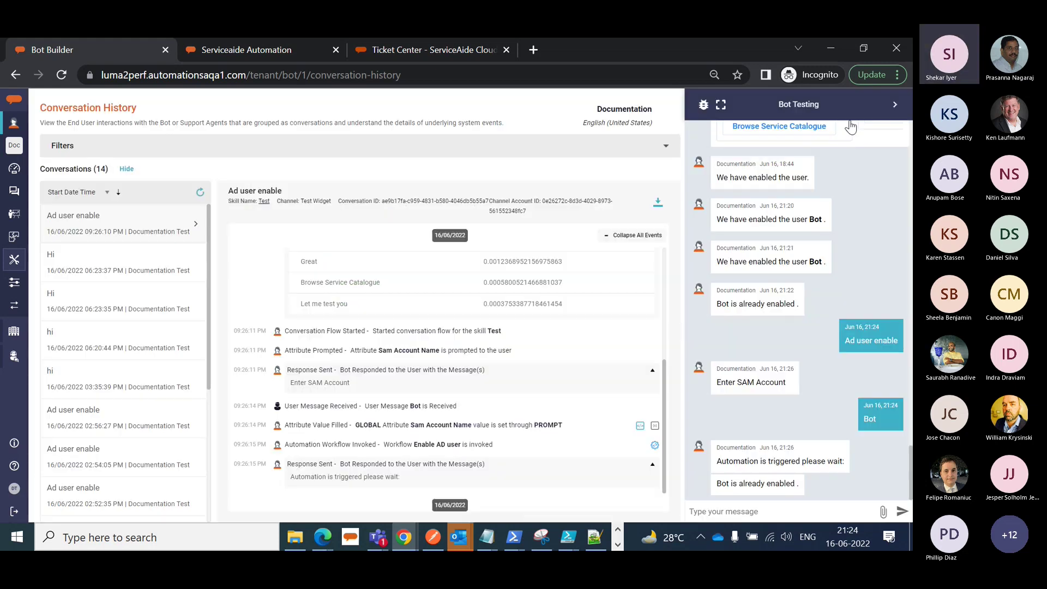